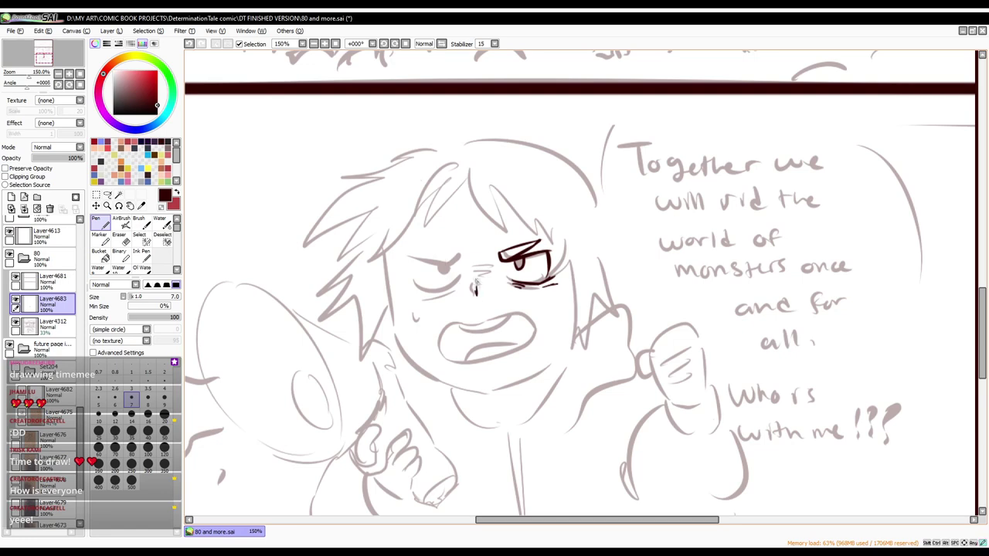
Step: Ink the shouting mouth and the jawline of the character's face over the sketch
{"action": "mouse_move", "coordinate": [452, 335]}
{"action": "left_mouse_down"}
{"action": "mouse_move", "coordinate": [531, 317]}
{"action": "mouse_move", "coordinate": [534, 349]}
{"action": "mouse_move", "coordinate": [525, 328]}
{"action": "left_mouse_up"}
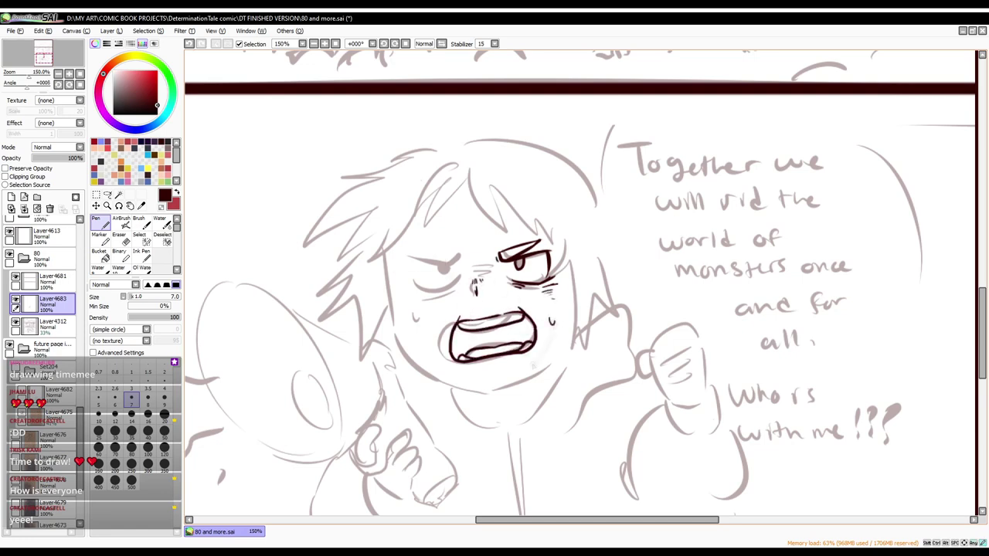
{"action": "mouse_move", "coordinate": [389, 259]}
{"action": "left_mouse_down"}
{"action": "mouse_move", "coordinate": [486, 395]}
{"action": "mouse_move", "coordinate": [568, 347]}
{"action": "left_mouse_up"}
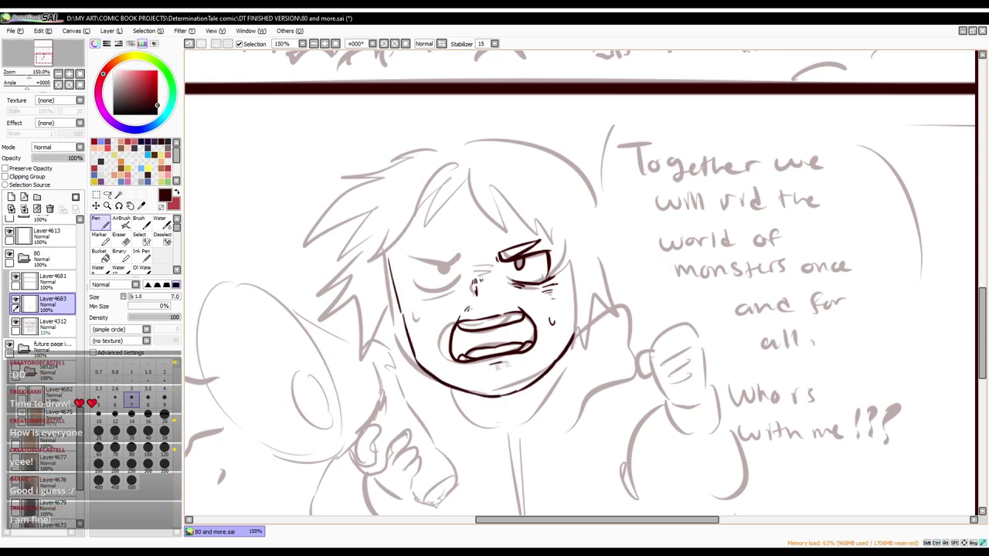
{"action": "key", "text": "ctrl+z"}
{"action": "key", "text": "ctrl+y"}
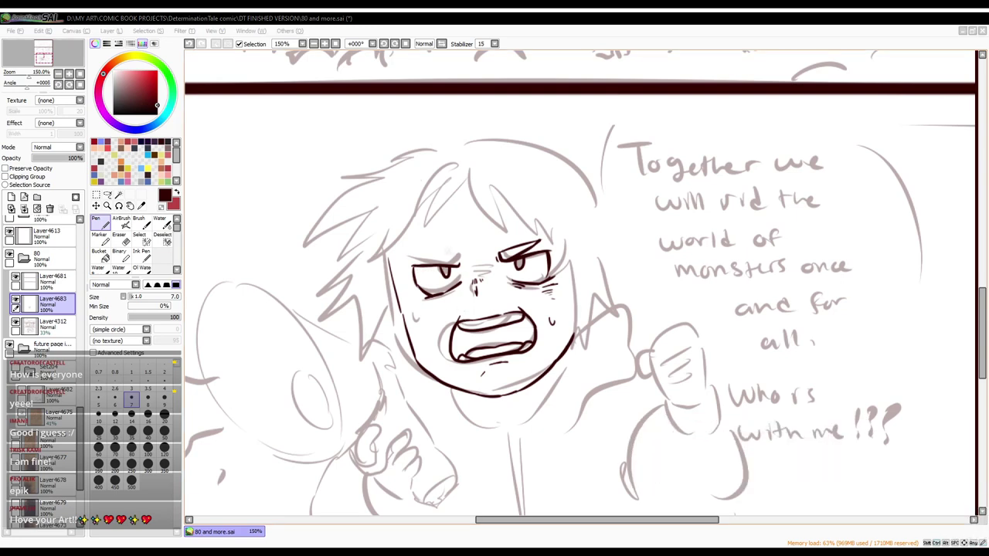
Step: Tilt the inked left-hand eye with a transform and add small detail strokes around the cheek and nose
{"action": "key", "text": "ctrl+t"}
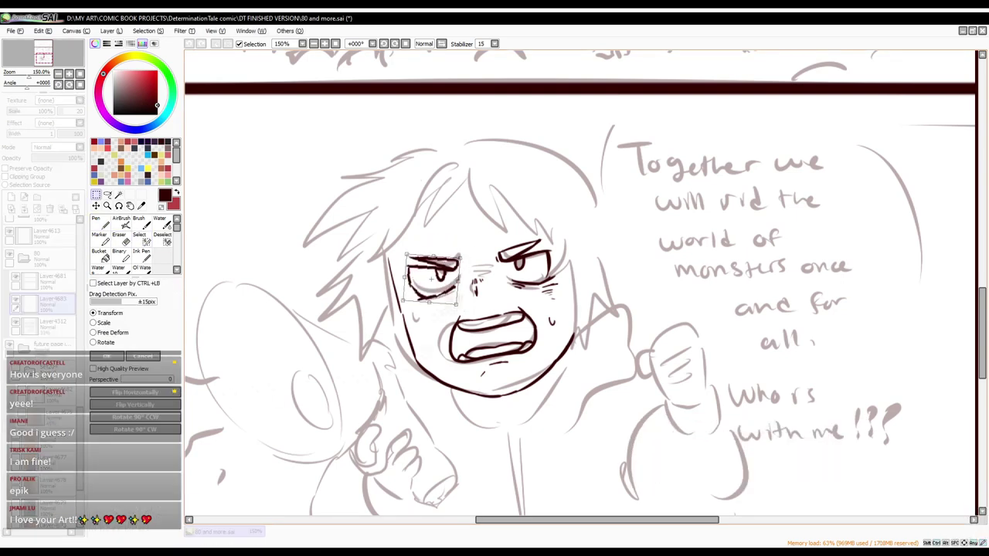
{"action": "key", "text": "Return"}
{"action": "left_click_drag", "start_coordinate": [427, 329], "coordinate": [433, 344]}
{"action": "left_click_drag", "start_coordinate": [475, 295], "coordinate": [486, 306]}
Step: Ink the bangs and the hair strands beside the right side of the face
{"action": "mouse_move", "coordinate": [458, 164]}
{"action": "left_mouse_down"}
{"action": "mouse_move", "coordinate": [414, 230]}
{"action": "mouse_move", "coordinate": [505, 230]}
{"action": "left_mouse_up"}
{"action": "left_click_drag", "start_coordinate": [490, 185], "coordinate": [569, 241]}
{"action": "left_click_drag", "start_coordinate": [510, 167], "coordinate": [545, 194]}
{"action": "mouse_move", "coordinate": [555, 239]}
{"action": "left_mouse_down"}
{"action": "mouse_move", "coordinate": [564, 291]}
{"action": "mouse_move", "coordinate": [578, 290]}
{"action": "left_mouse_up"}
{"action": "left_click_drag", "start_coordinate": [575, 272], "coordinate": [584, 349]}
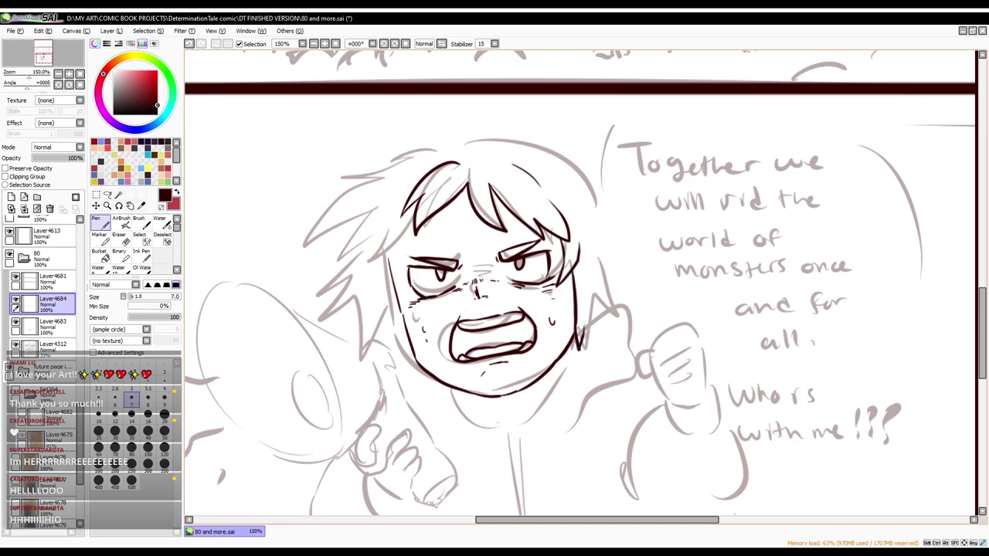
Step: Ink the outer hair contour and the spiky locks on both sides of the head
{"action": "left_click_drag", "start_coordinate": [465, 141], "coordinate": [612, 255]}
{"action": "left_click_drag", "start_coordinate": [606, 255], "coordinate": [623, 272]}
{"action": "mouse_move", "coordinate": [466, 138]}
{"action": "left_mouse_down"}
{"action": "mouse_move", "coordinate": [340, 173]}
{"action": "mouse_move", "coordinate": [307, 258]}
{"action": "left_mouse_up"}
{"action": "left_click_drag", "start_coordinate": [360, 224], "coordinate": [317, 286]}
{"action": "left_click_drag", "start_coordinate": [383, 272], "coordinate": [358, 360]}
{"action": "left_click_drag", "start_coordinate": [415, 320], "coordinate": [402, 362]}
{"action": "left_click_drag", "start_coordinate": [417, 218], "coordinate": [368, 272]}
Step: Finish the ear beside the left-hand locks and add a small stray hair stroke on top of the head
{"action": "mouse_move", "coordinate": [394, 252]}
{"action": "left_mouse_down"}
{"action": "mouse_move", "coordinate": [388, 272]}
{"action": "mouse_move", "coordinate": [402, 333]}
{"action": "left_mouse_up"}
{"action": "key", "text": "ctrl+z"}
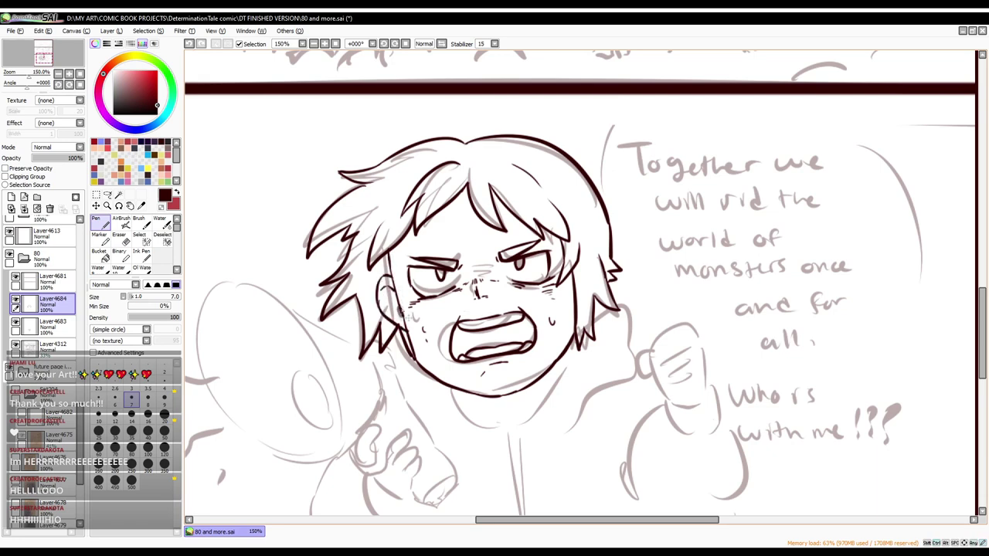
{"action": "key", "text": "alt+Tab"}
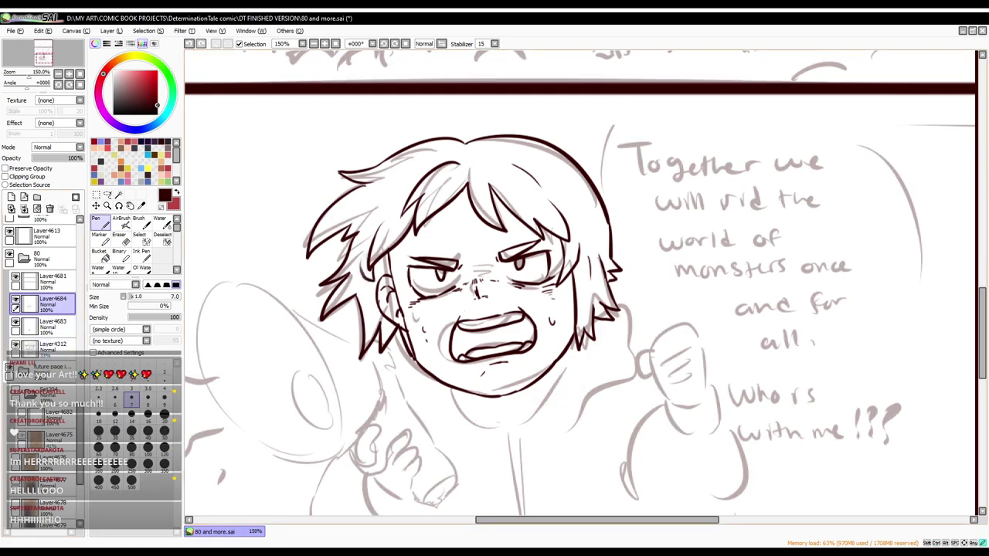
{"action": "left_click_drag", "start_coordinate": [570, 153], "coordinate": [589, 145]}
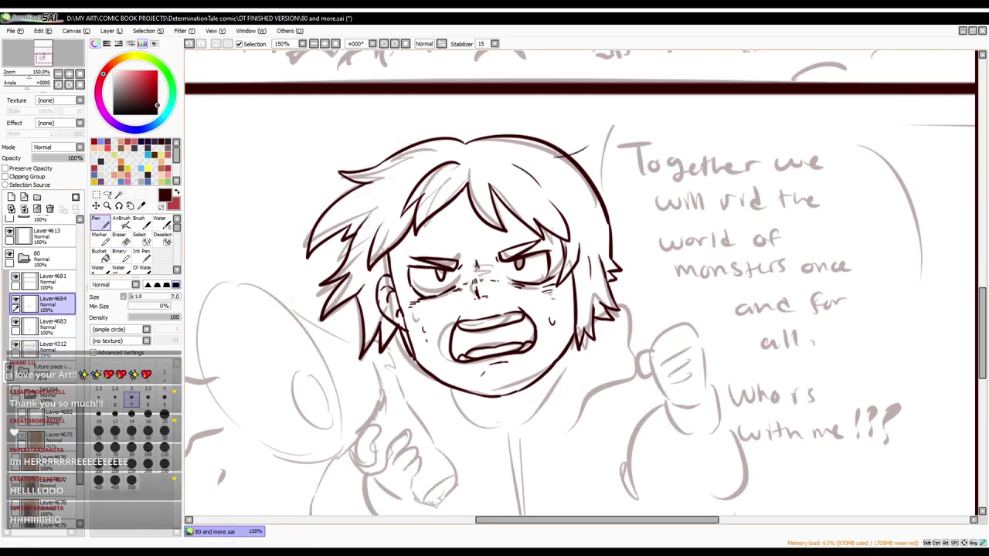
{"action": "scroll", "coordinate": [587, 286], "scroll_direction": "down", "scroll_amount": 3}
{"action": "scroll", "coordinate": [587, 285], "scroll_direction": "up", "scroll_amount": 3}
{"action": "mouse_move", "coordinate": [679, 232]}
{"action": "left_mouse_down"}
{"action": "mouse_move", "coordinate": [638, 249]}
{"action": "mouse_move", "coordinate": [683, 264]}
{"action": "left_mouse_up"}
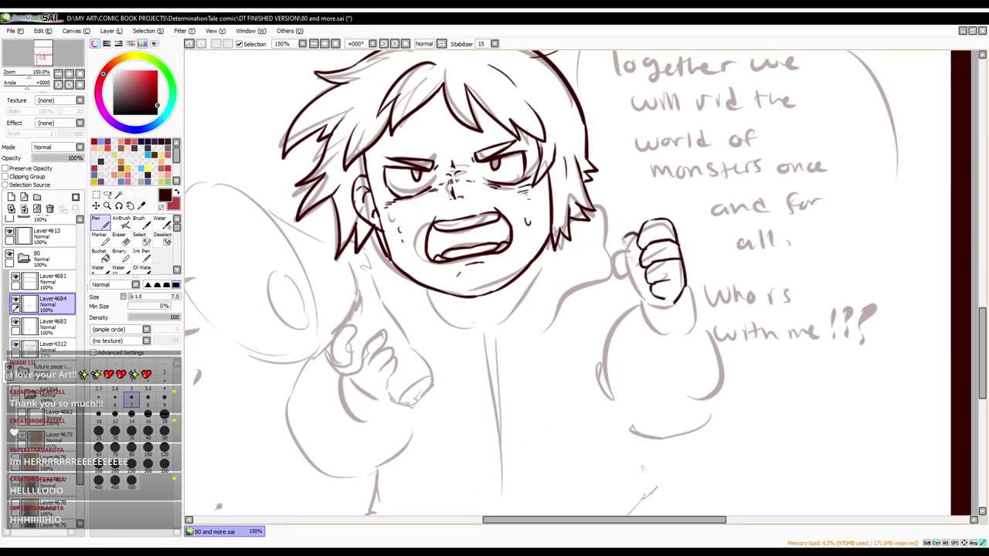
{"action": "key", "text": "ctrl+z"}
{"action": "key", "text": "ctrl+z"}
{"action": "key", "text": "ctrl+z"}
{"action": "key", "text": "ctrl+z"}
Step: Ink the raised fist on the right with its fingers, thumb and back of the hand
{"action": "left_click_drag", "start_coordinate": [632, 234], "coordinate": [671, 228]}
{"action": "left_click_drag", "start_coordinate": [638, 252], "coordinate": [649, 275]}
{"action": "left_click_drag", "start_coordinate": [669, 227], "coordinate": [683, 243]}
{"action": "left_click_drag", "start_coordinate": [648, 277], "coordinate": [663, 306]}
{"action": "left_click_drag", "start_coordinate": [683, 232], "coordinate": [692, 294]}
{"action": "mouse_move", "coordinate": [636, 247]}
{"action": "left_mouse_down"}
{"action": "mouse_move", "coordinate": [624, 301]}
{"action": "mouse_move", "coordinate": [669, 319]}
{"action": "left_mouse_up"}
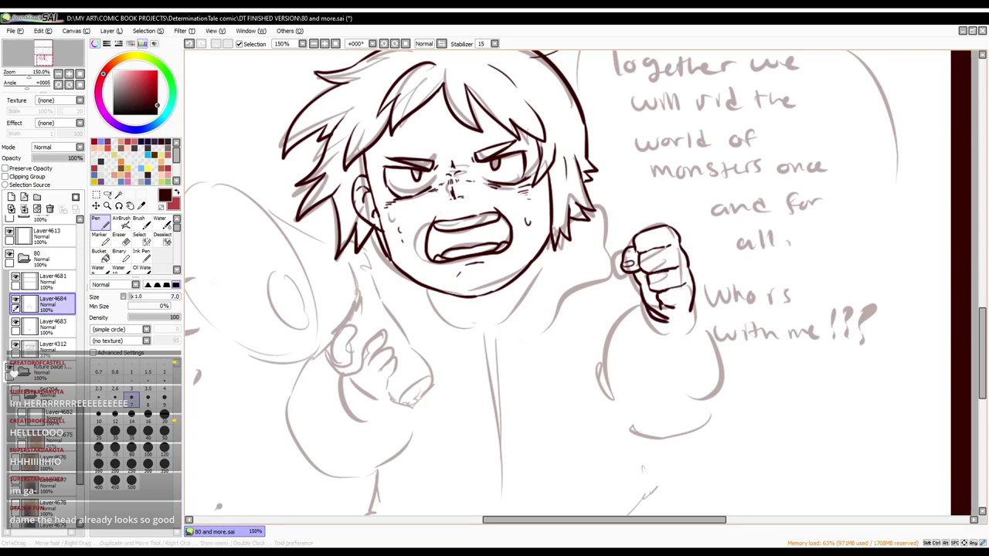
Step: Clean up the fist's lines, add knuckle details and draw the sleeve cuff around the wrist
{"action": "key", "text": "e"}
{"action": "key", "text": "n"}
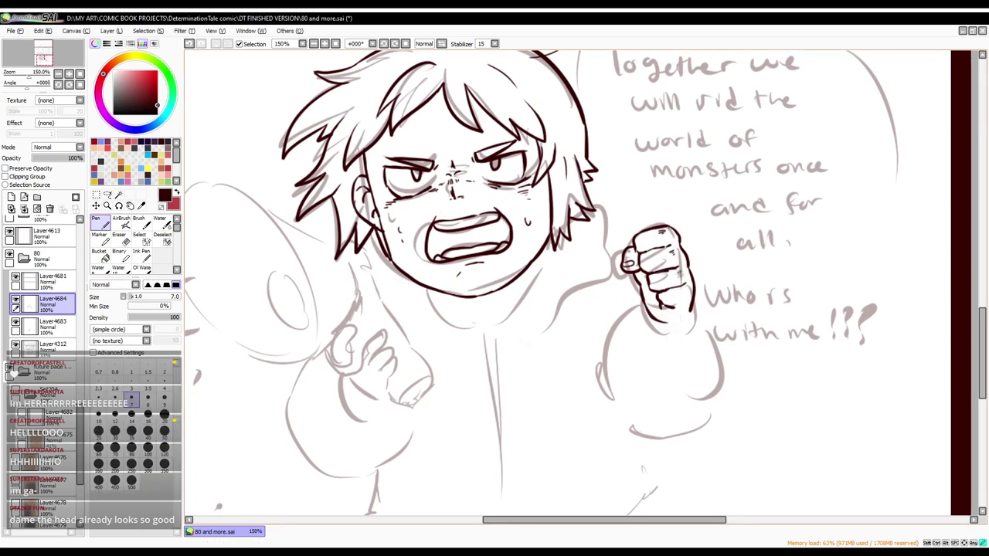
{"action": "key", "text": "e"}
{"action": "key", "text": "n"}
{"action": "mouse_move", "coordinate": [639, 298]}
{"action": "left_mouse_down"}
{"action": "mouse_move", "coordinate": [678, 340]}
{"action": "mouse_move", "coordinate": [703, 342]}
{"action": "left_mouse_up"}
Step: On a new layer, ink the right side of the hood and the neckline below the chin
{"action": "key", "text": "ctrl+shift+n"}
{"action": "left_click_drag", "start_coordinate": [556, 233], "coordinate": [475, 312]}
{"action": "left_click_drag", "start_coordinate": [574, 198], "coordinate": [619, 247]}
{"action": "left_click_drag", "start_coordinate": [475, 332], "coordinate": [626, 279]}
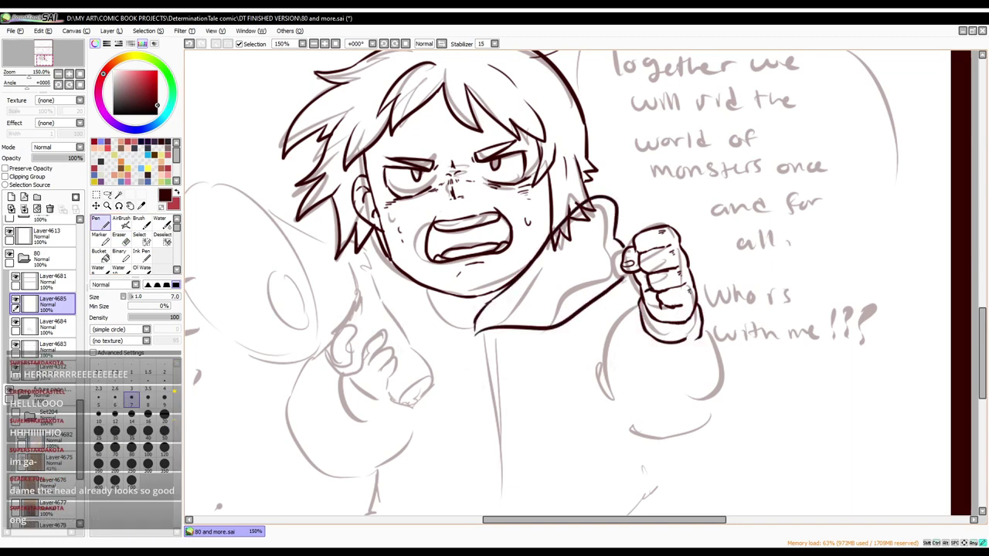
{"action": "left_click_drag", "start_coordinate": [411, 280], "coordinate": [473, 318]}
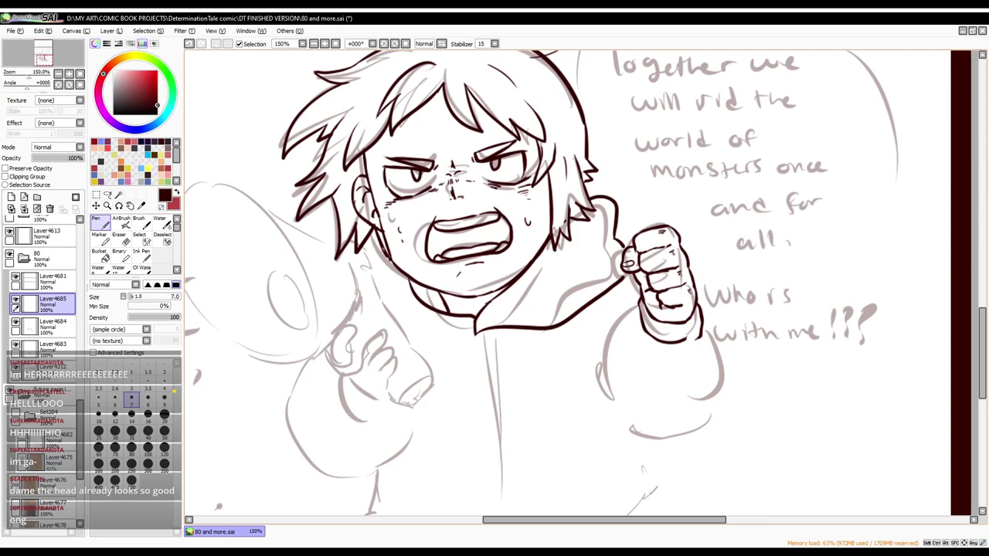
Step: Ink the left flap of the hood with its lower edge and the folds along the collar
{"action": "left_click_drag", "start_coordinate": [380, 244], "coordinate": [346, 308]}
{"action": "left_click_drag", "start_coordinate": [347, 309], "coordinate": [469, 334]}
{"action": "left_click_drag", "start_coordinate": [360, 278], "coordinate": [385, 303]}
{"action": "left_click_drag", "start_coordinate": [477, 332], "coordinate": [532, 304]}
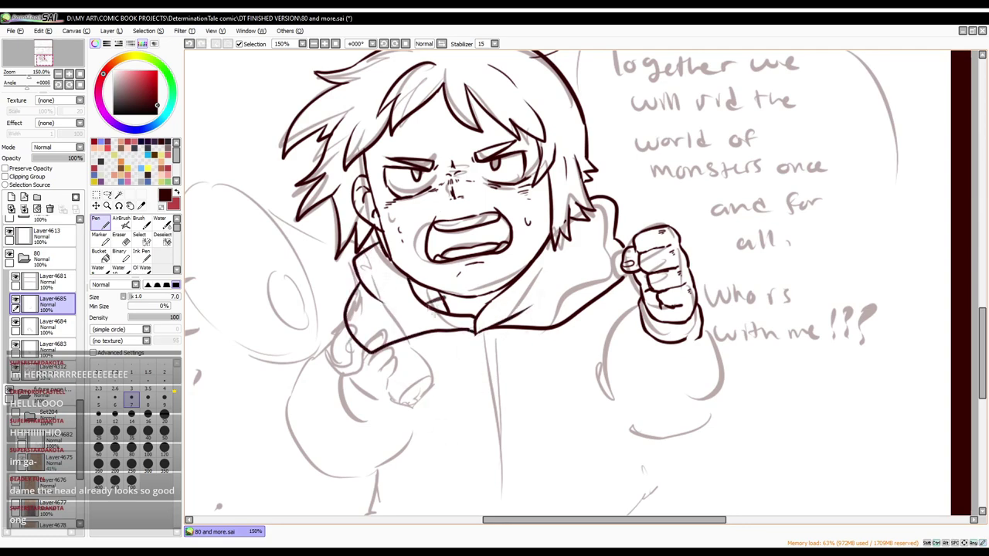
Step: Move the inked fist up and outward from the shoulder, over the sketched dialogue text
{"action": "key", "text": "ctrl+minus"}
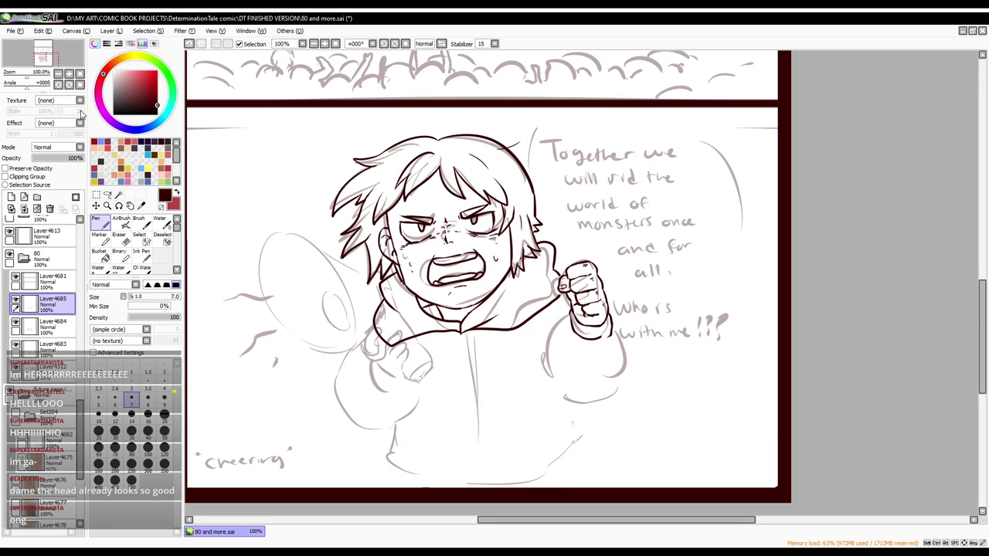
{"action": "left_click", "coordinate": [585, 300], "text": "ctrl"}
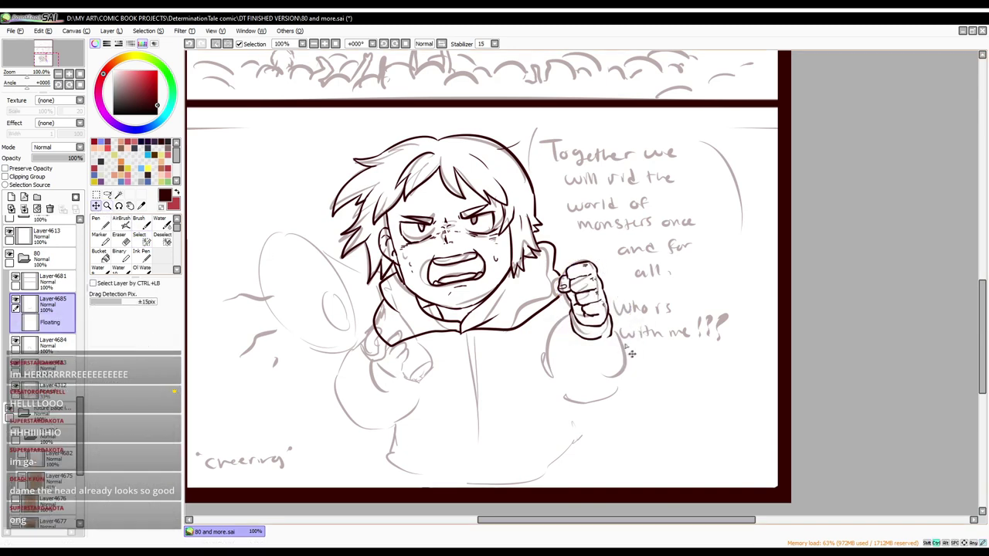
{"action": "left_click_drag", "start_coordinate": [585, 300], "coordinate": [634, 263]}
Step: Ink the two hoodie drawstrings hanging from the collar, undoing the strokes that miss
{"action": "left_click_drag", "start_coordinate": [499, 330], "coordinate": [448, 375]}
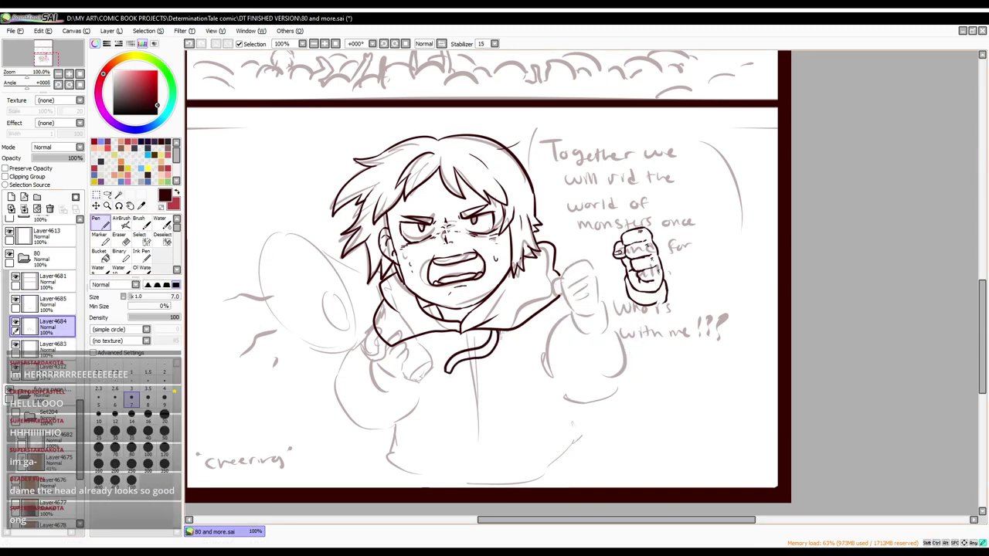
{"action": "left_click_drag", "start_coordinate": [436, 334], "coordinate": [396, 391]}
{"action": "key", "text": "ctrl+z"}
{"action": "mouse_move", "coordinate": [428, 334]}
{"action": "left_mouse_down"}
{"action": "mouse_move", "coordinate": [396, 398]}
{"action": "mouse_move", "coordinate": [408, 389]}
{"action": "left_mouse_up"}
{"action": "key", "text": "ctrl+z"}
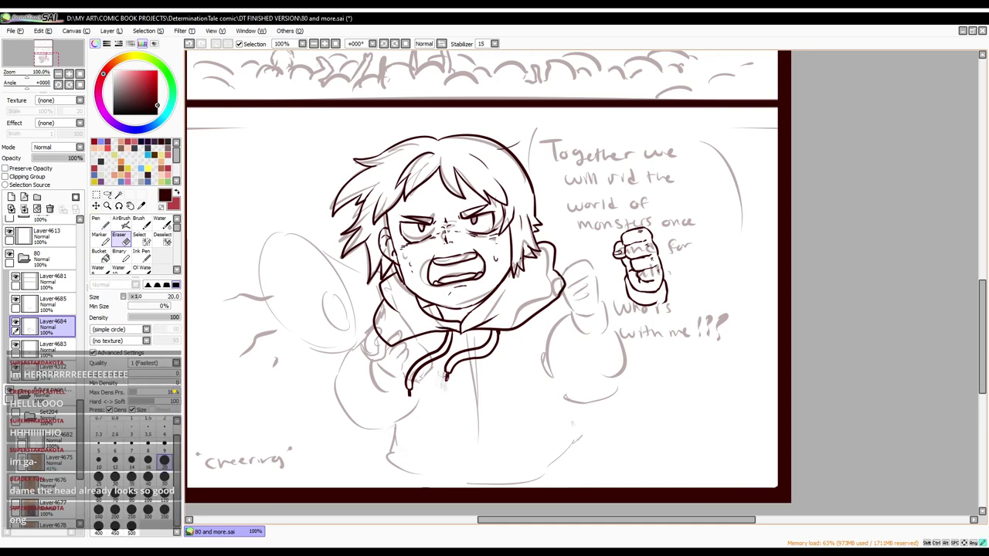
Step: Ink the raised arm's sleeve from the cuff to the shoulder, including the armpit line and elbow fold
{"action": "left_click_drag", "start_coordinate": [623, 286], "coordinate": [618, 333]}
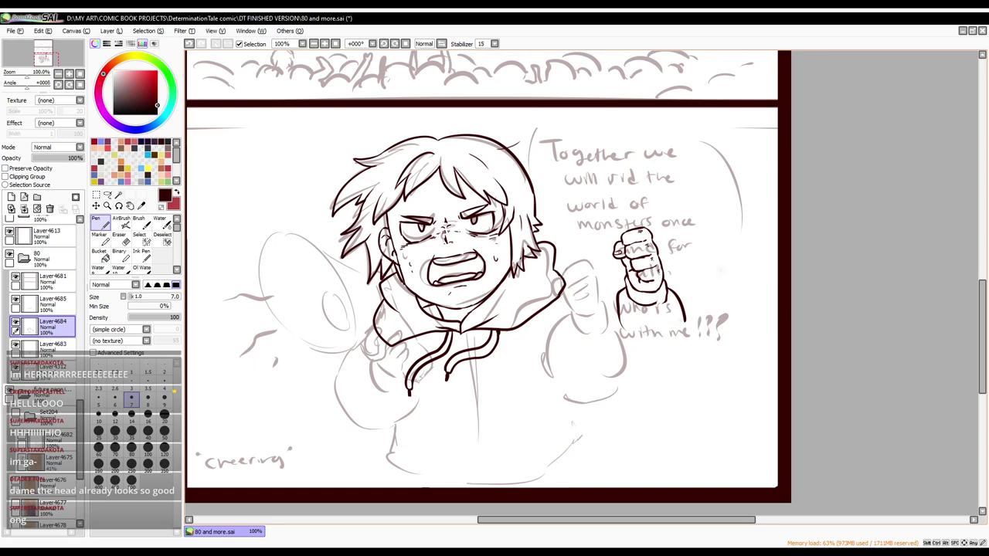
{"action": "left_click_drag", "start_coordinate": [627, 324], "coordinate": [618, 363]}
{"action": "left_click_drag", "start_coordinate": [565, 292], "coordinate": [610, 332]}
{"action": "left_click_drag", "start_coordinate": [561, 314], "coordinate": [558, 400]}
{"action": "left_click_drag", "start_coordinate": [607, 324], "coordinate": [624, 328]}
{"action": "left_click_drag", "start_coordinate": [684, 335], "coordinate": [691, 386]}
{"action": "left_click_drag", "start_coordinate": [618, 352], "coordinate": [625, 371]}
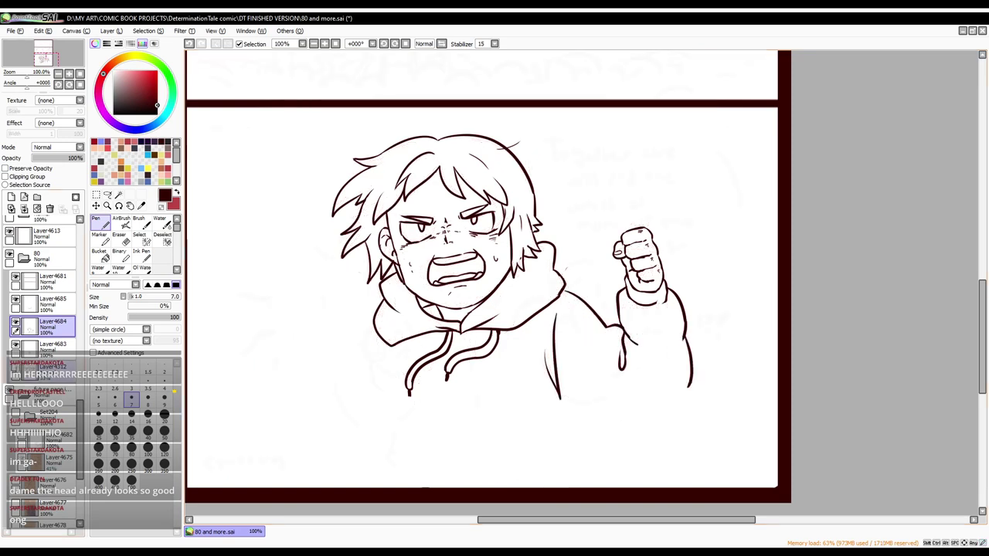
Step: Ink the underside of the sleeve and the torso's right edge, and erase the overlapping lines
{"action": "mouse_move", "coordinate": [689, 387]}
{"action": "left_mouse_down"}
{"action": "mouse_move", "coordinate": [572, 429]}
{"action": "mouse_move", "coordinate": [594, 486]}
{"action": "left_mouse_up"}
{"action": "key", "text": "e"}
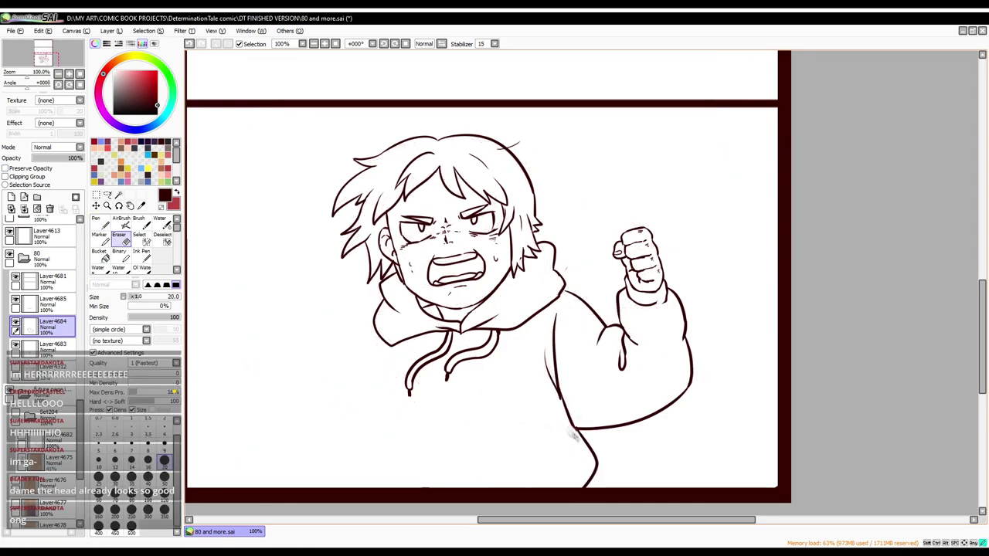
{"action": "mouse_move", "coordinate": [672, 405]}
{"action": "left_mouse_down"}
{"action": "mouse_move", "coordinate": [571, 423]}
{"action": "mouse_move", "coordinate": [672, 408]}
{"action": "left_mouse_up"}
{"action": "key", "text": "n"}
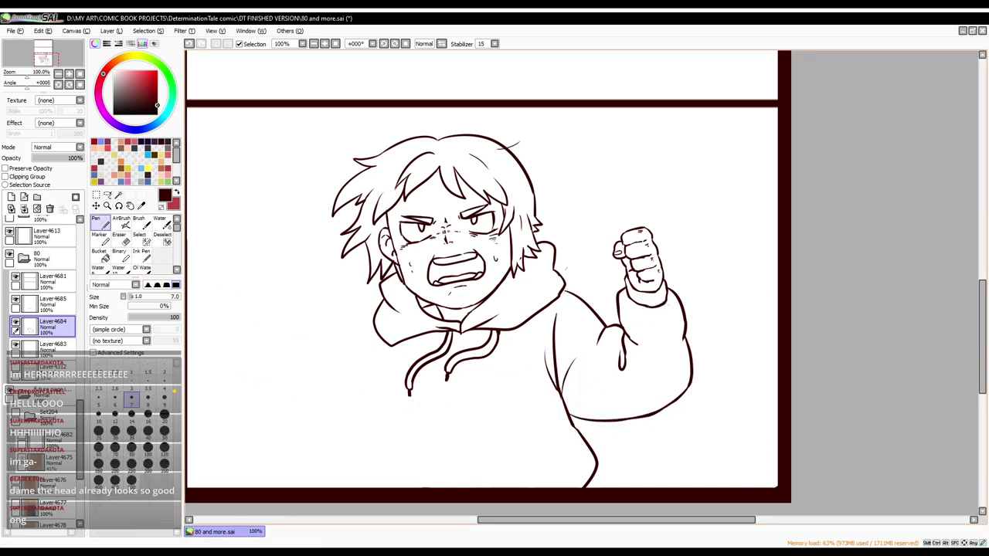
Step: Undo the sleeve fold strokes near the elbow and try redrawing the forearm line
{"action": "key", "text": "ctrl+z"}
{"action": "key", "text": "ctrl+z"}
{"action": "key", "text": "ctrl+z"}
{"action": "left_click_drag", "start_coordinate": [616, 327], "coordinate": [619, 370]}
{"action": "key", "text": "ctrl+z"}
{"action": "key", "text": "ctrl+z"}
{"action": "key", "text": "ctrl+z"}
{"action": "key", "text": "ctrl+z"}
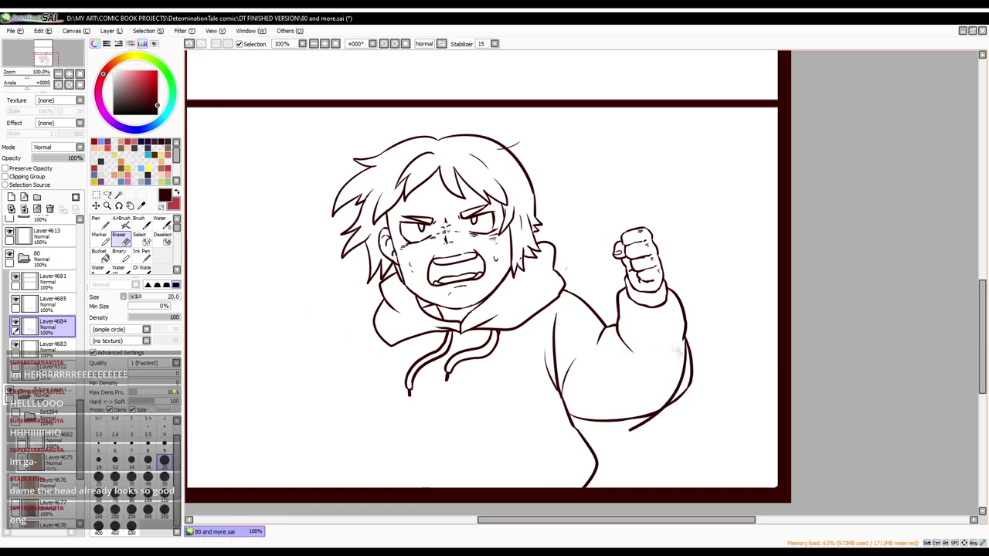
{"action": "mouse_move", "coordinate": [615, 326]}
{"action": "left_mouse_down"}
{"action": "mouse_move", "coordinate": [606, 334]}
{"action": "mouse_move", "coordinate": [616, 372]}
{"action": "left_mouse_up"}
{"action": "key", "text": "ctrl+z"}
Step: Lower the right fist toward the elbow, replacing the forearm with a shorter inner sleeve line beside the cuff
{"action": "key", "text": "e"}
{"action": "mouse_move", "coordinate": [634, 232]}
{"action": "left_mouse_down"}
{"action": "mouse_move", "coordinate": [641, 309]}
{"action": "mouse_move", "coordinate": [633, 244]}
{"action": "mouse_move", "coordinate": [658, 313]}
{"action": "mouse_move", "coordinate": [618, 348]}
{"action": "left_mouse_up"}
{"action": "key", "text": "ctrl"}
{"action": "left_click", "coordinate": [139, 236]}
{"action": "key", "text": "ctrl+d"}
{"action": "key", "text": "n"}
{"action": "left_click_drag", "start_coordinate": [635, 310], "coordinate": [610, 363]}
{"action": "key", "text": "ctrl+z"}
{"action": "key", "text": "ctrl+z"}
{"action": "left_click_drag", "start_coordinate": [633, 308], "coordinate": [607, 349]}
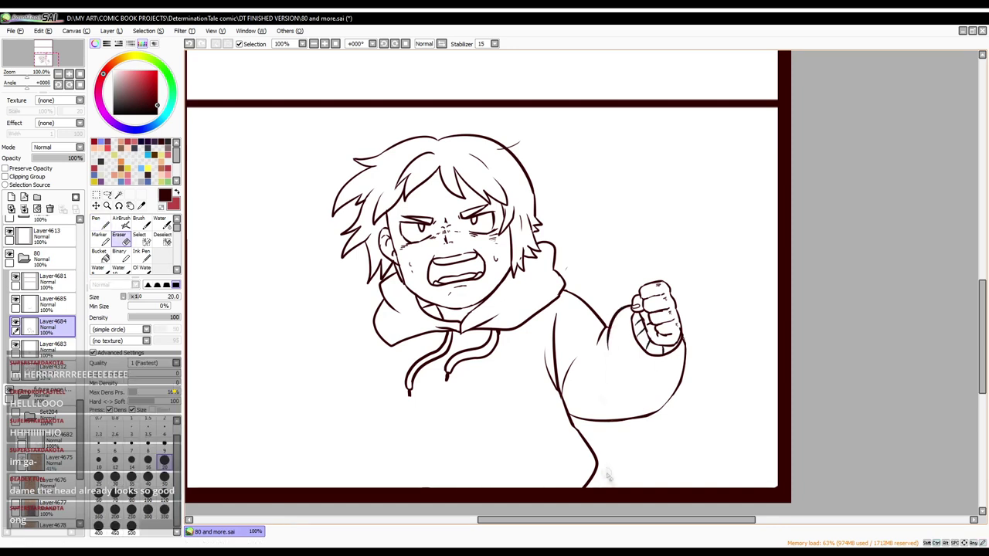
Step: Redraw the underside of the right sleeve with its underarm fold and show the sketch layer
{"action": "mouse_move", "coordinate": [684, 340]}
{"action": "left_mouse_down"}
{"action": "mouse_move", "coordinate": [642, 410]}
{"action": "mouse_move", "coordinate": [564, 422]}
{"action": "left_mouse_up"}
{"action": "left_click_drag", "start_coordinate": [572, 365], "coordinate": [562, 390]}
{"action": "left_click", "coordinate": [15, 368]}
{"action": "key", "text": "ctrl+z"}
Step: On a new layer, ink the megaphone's oval opening, inner detail and tapering cone beside the face
{"action": "key", "text": "ctrl+shift+n"}
{"action": "left_click_drag", "start_coordinate": [279, 233], "coordinate": [241, 317]}
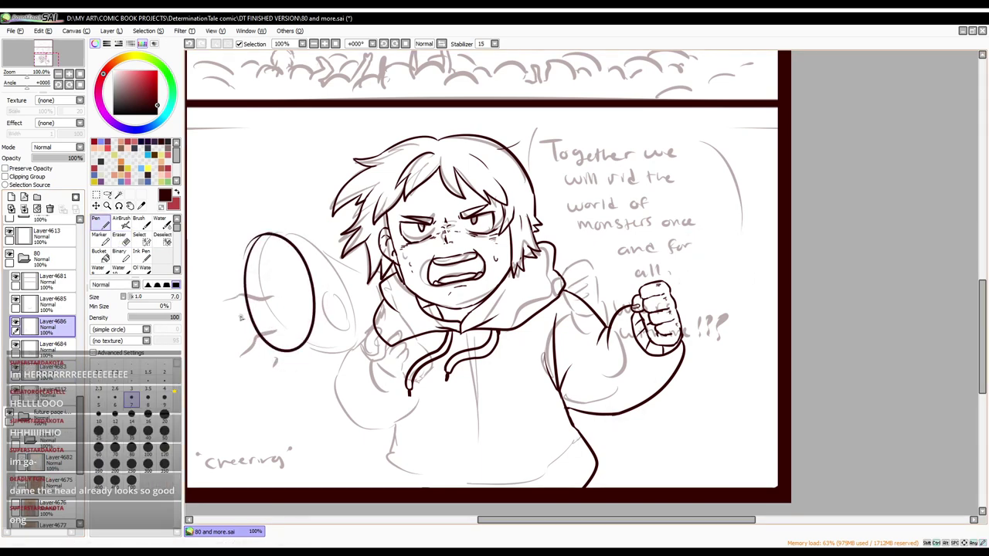
{"action": "left_click_drag", "start_coordinate": [297, 303], "coordinate": [271, 343]}
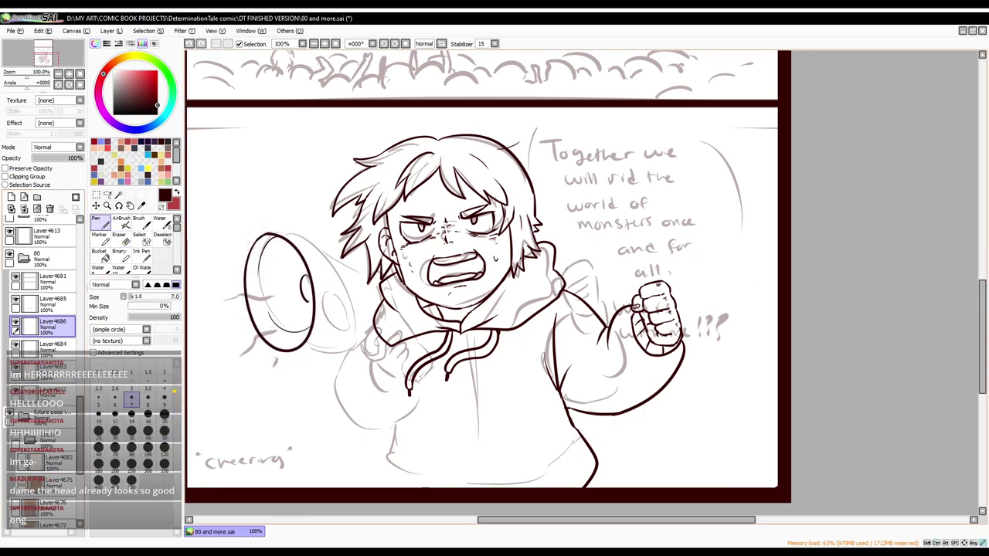
{"action": "left_click_drag", "start_coordinate": [272, 233], "coordinate": [355, 276]}
{"action": "key", "text": "ctrl+z"}
{"action": "left_click_drag", "start_coordinate": [305, 349], "coordinate": [360, 320]}
{"action": "left_click_drag", "start_coordinate": [380, 277], "coordinate": [360, 320]}
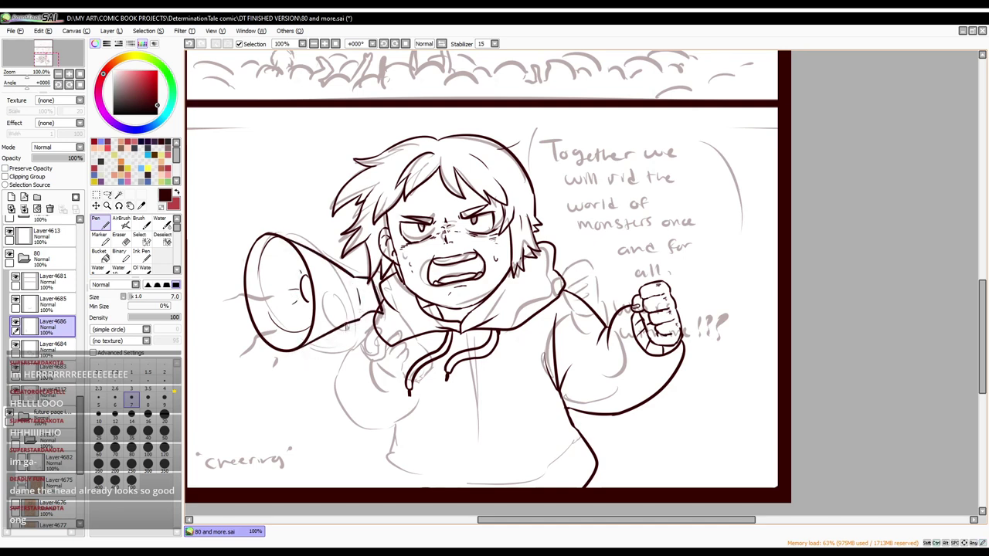
Step: Ink the megaphone's trigger and grip below the narrow end of the cone
{"action": "left_click_drag", "start_coordinate": [390, 316], "coordinate": [370, 357]}
{"action": "left_click_drag", "start_coordinate": [378, 286], "coordinate": [414, 361]}
{"action": "key", "text": "ctrl+z"}
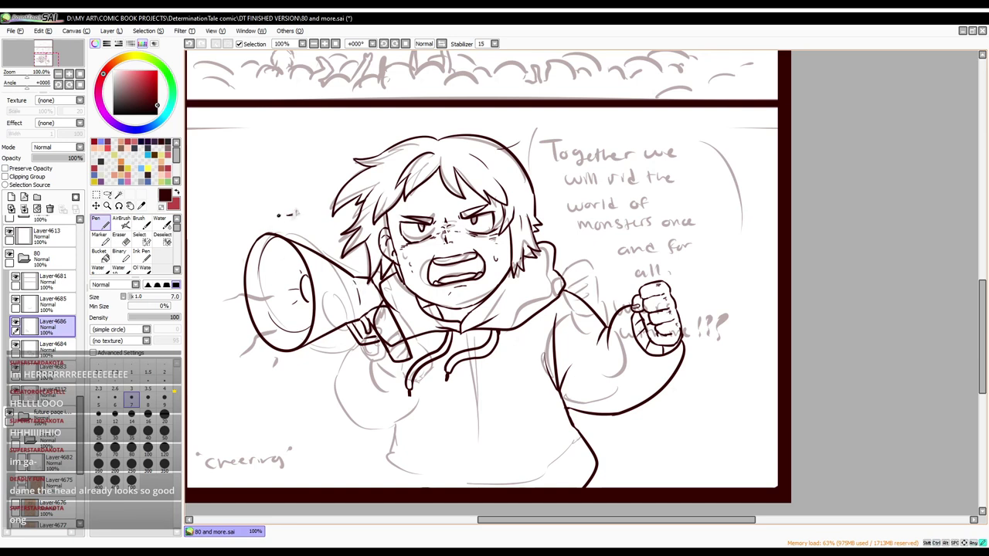
Step: Shift the inked megaphone down and away from the face, and hide its layer
{"action": "key", "text": "e"}
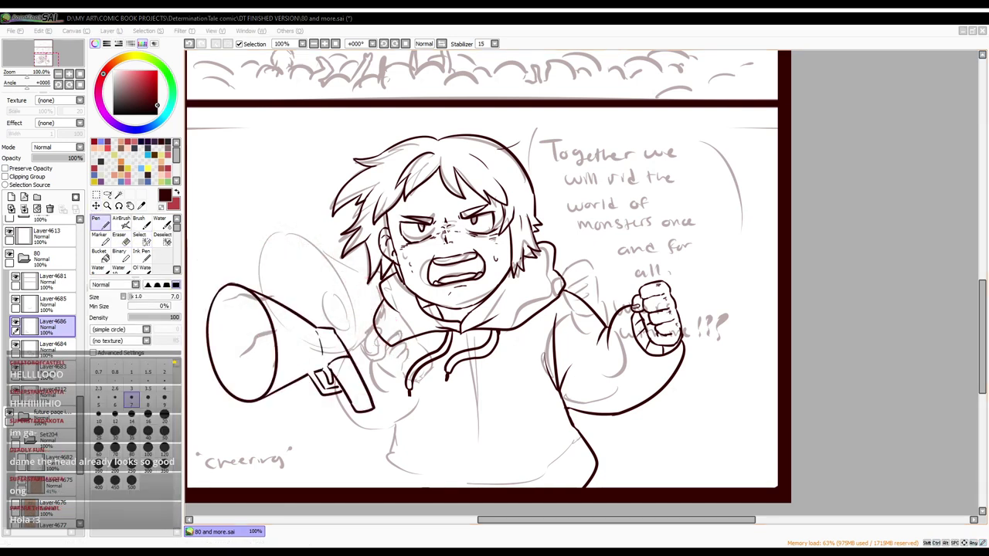
{"action": "key", "text": "Delete"}
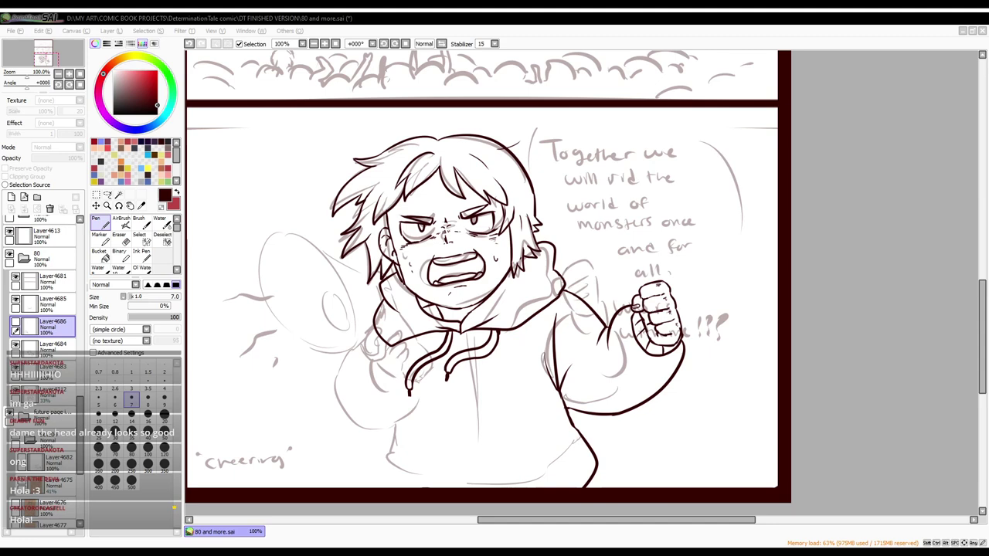
Step: On Layer4685, ink a second raised fist with its cuff and sleeve on the left of the character
{"action": "left_click", "coordinate": [46, 303]}
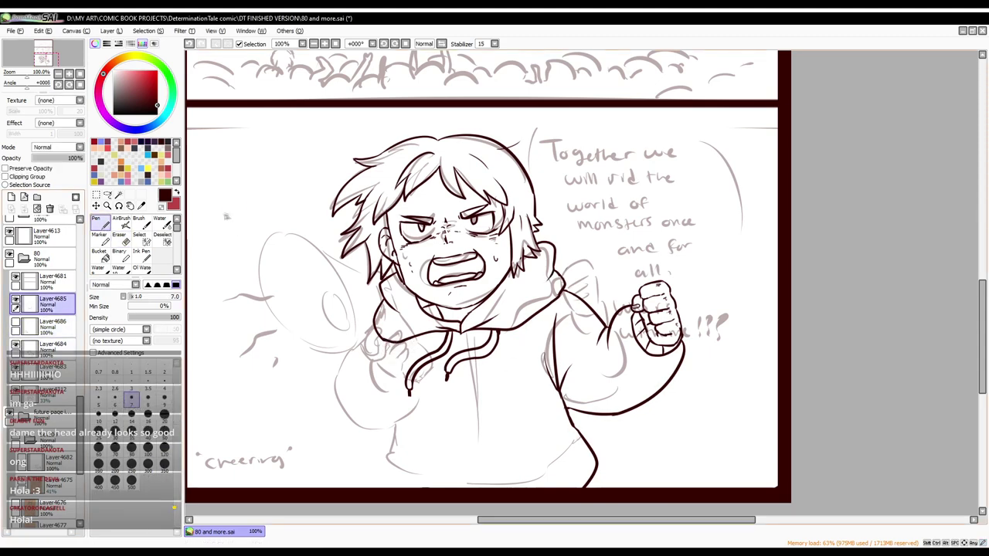
{"action": "left_click_drag", "start_coordinate": [222, 213], "coordinate": [226, 249]}
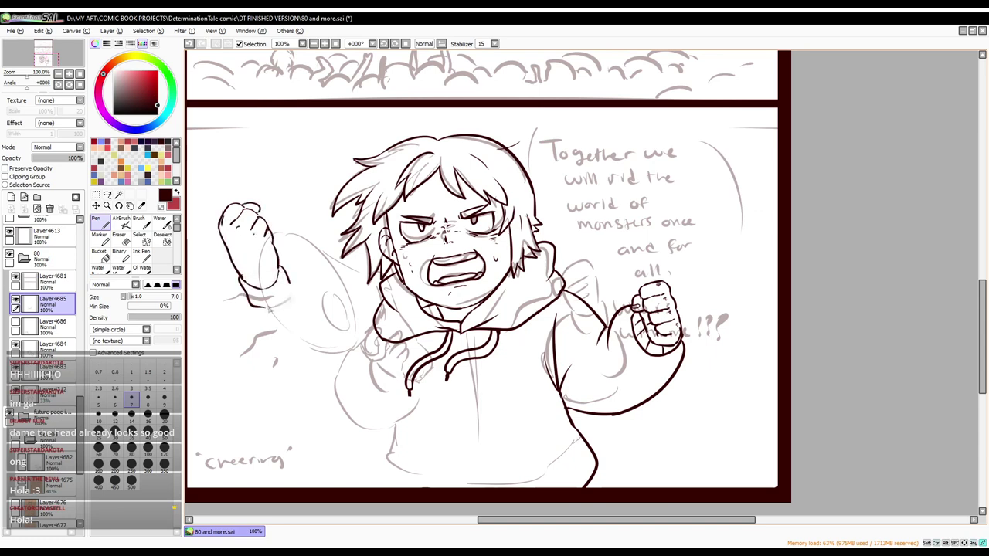
{"action": "left_click_drag", "start_coordinate": [255, 309], "coordinate": [282, 414]}
{"action": "left_click_drag", "start_coordinate": [291, 283], "coordinate": [332, 363]}
Step: Move the left fist and sleeve down and inward against the body with a transform
{"action": "key", "text": "ctrl+t"}
{"action": "mouse_move", "coordinate": [263, 301]}
{"action": "left_mouse_down"}
{"action": "mouse_move", "coordinate": [321, 340]}
{"action": "mouse_move", "coordinate": [343, 467]}
{"action": "mouse_move", "coordinate": [396, 457]}
{"action": "left_mouse_up"}
{"action": "key", "text": "Return"}
{"action": "key", "text": "e"}
{"action": "key", "text": "n"}
Step: Ink the torso's left edge from the hood down to the bottom of the panel
{"action": "mouse_move", "coordinate": [363, 328]}
{"action": "left_mouse_down"}
{"action": "mouse_move", "coordinate": [409, 418]}
{"action": "mouse_move", "coordinate": [418, 458]}
{"action": "left_mouse_up"}
{"action": "key", "text": "ctrl+z"}
{"action": "left_click_drag", "start_coordinate": [394, 346], "coordinate": [379, 486]}
{"action": "key", "text": "e"}
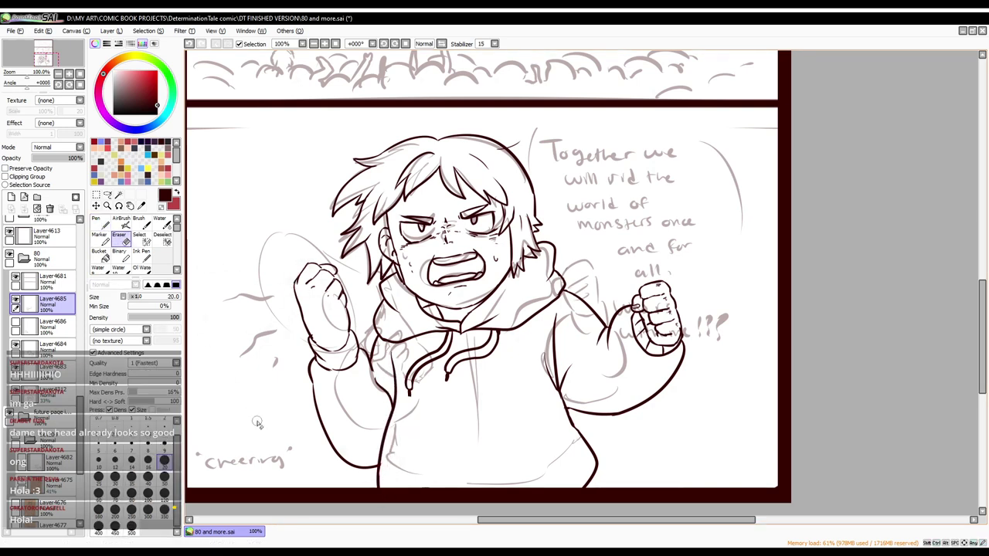
Step: Add ribbing lines to the left sleeve cuff and hide the sketch layer
{"action": "key", "text": "n"}
{"action": "left_click_drag", "start_coordinate": [318, 350], "coordinate": [354, 363]}
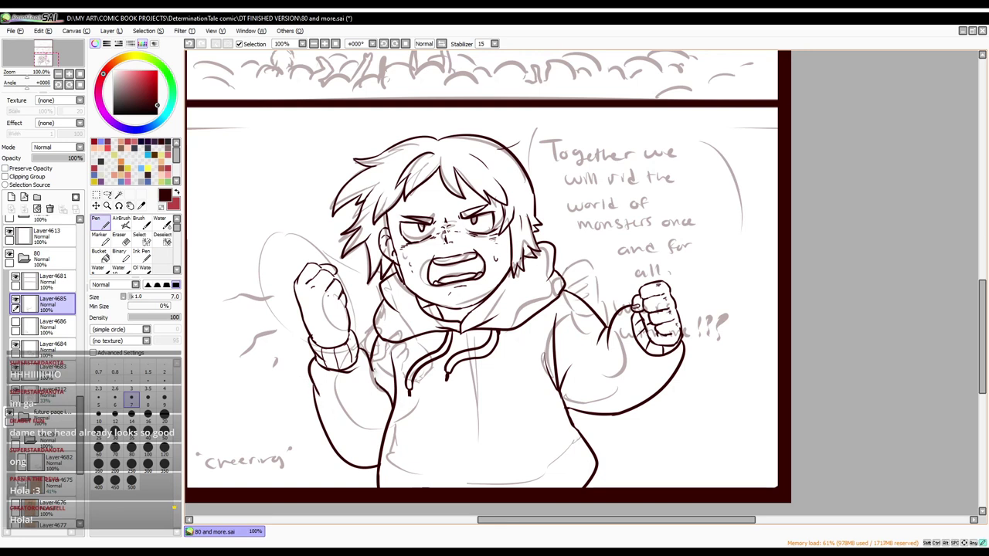
{"action": "key", "text": "ctrl+h"}
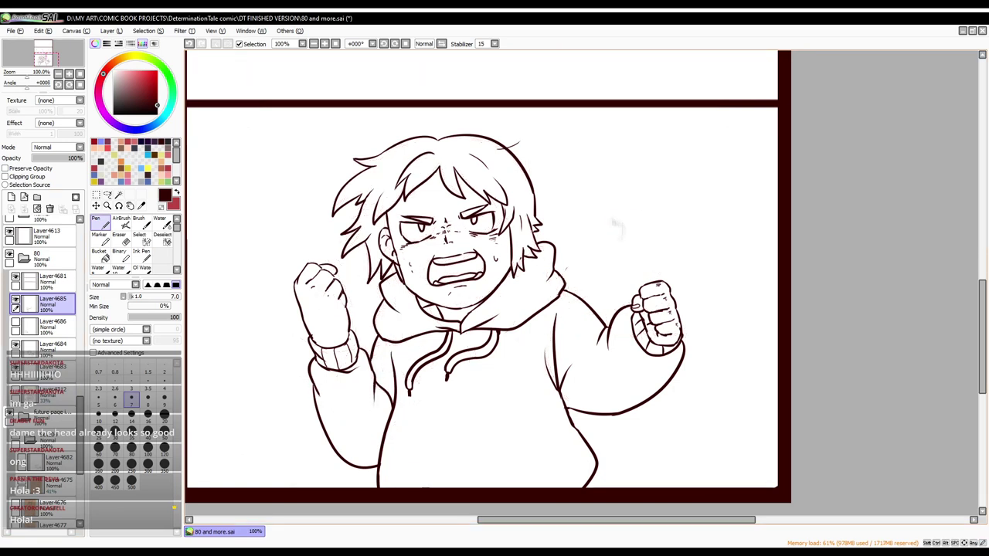
Step: Cut out the left fist, sleeve and torso edge, and re-ink the shoulder and torso's left edge on a new layer
{"action": "key", "text": "s"}
{"action": "mouse_move", "coordinate": [313, 258]}
{"action": "left_mouse_down"}
{"action": "mouse_move", "coordinate": [333, 371]}
{"action": "mouse_move", "coordinate": [371, 487]}
{"action": "mouse_move", "coordinate": [294, 325]}
{"action": "left_mouse_up"}
{"action": "key", "text": "ctrl+x"}
{"action": "key", "text": "n"}
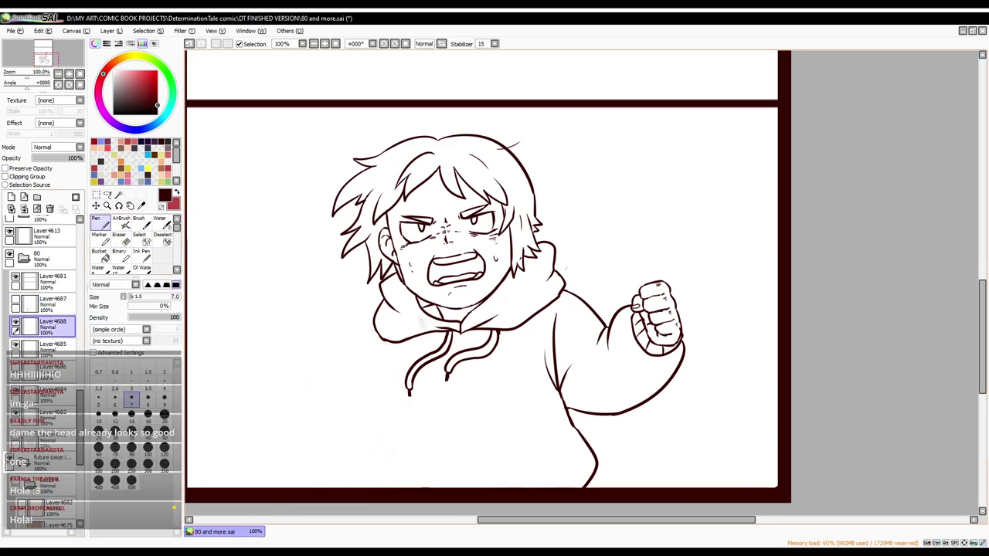
{"action": "left_click_drag", "start_coordinate": [390, 364], "coordinate": [387, 486]}
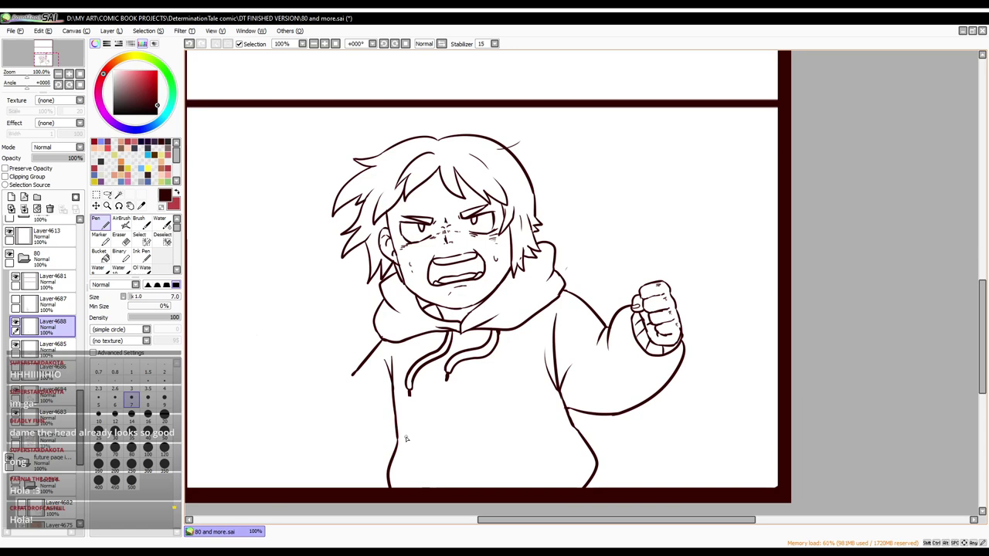
Step: Copy the raised right fist and sleeve and place the copy mirrored and lowered on the left of the torso
{"action": "left_click_drag", "start_coordinate": [657, 286], "coordinate": [587, 417]}
{"action": "key", "text": "ctrl+t"}
{"action": "mouse_move", "coordinate": [630, 348]}
{"action": "left_mouse_down"}
{"action": "mouse_move", "coordinate": [267, 434]}
{"action": "mouse_move", "coordinate": [275, 416]}
{"action": "left_mouse_up"}
{"action": "key", "text": "Return"}
Step: Clean up the mirrored arm's joins and reshape the left fist with a Free Deform
{"action": "key", "text": "e"}
{"action": "left_click", "coordinate": [164, 460]}
{"action": "key", "text": "Down"}
{"action": "key", "text": "Down"}
{"action": "key", "text": "Down"}
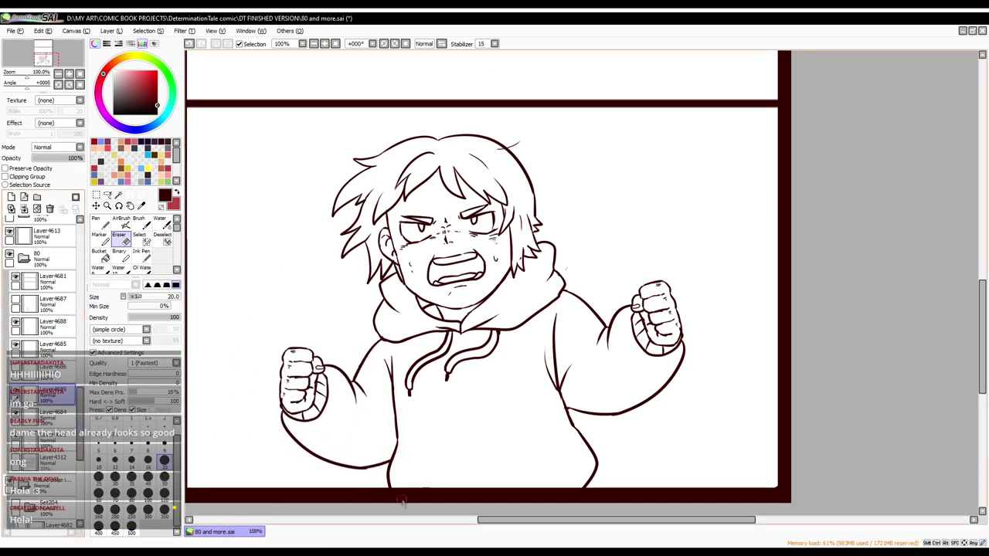
{"action": "key", "text": "ctrl+t"}
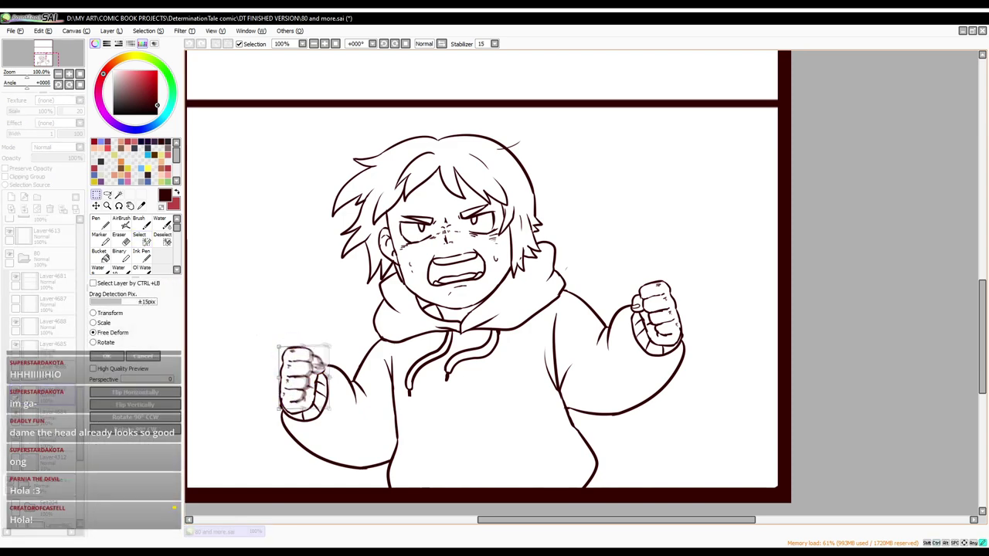
{"action": "key", "text": "Return"}
{"action": "key", "text": "n"}
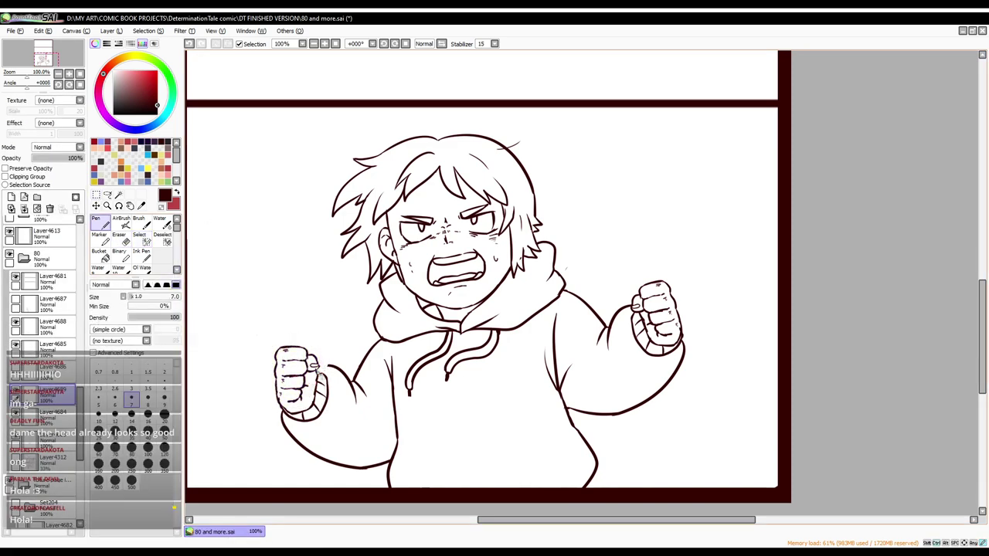
Step: Select the outer knuckle edge of the right fist and adjust it with a transform
{"action": "left_click", "coordinate": [671, 308], "text": "ctrl"}
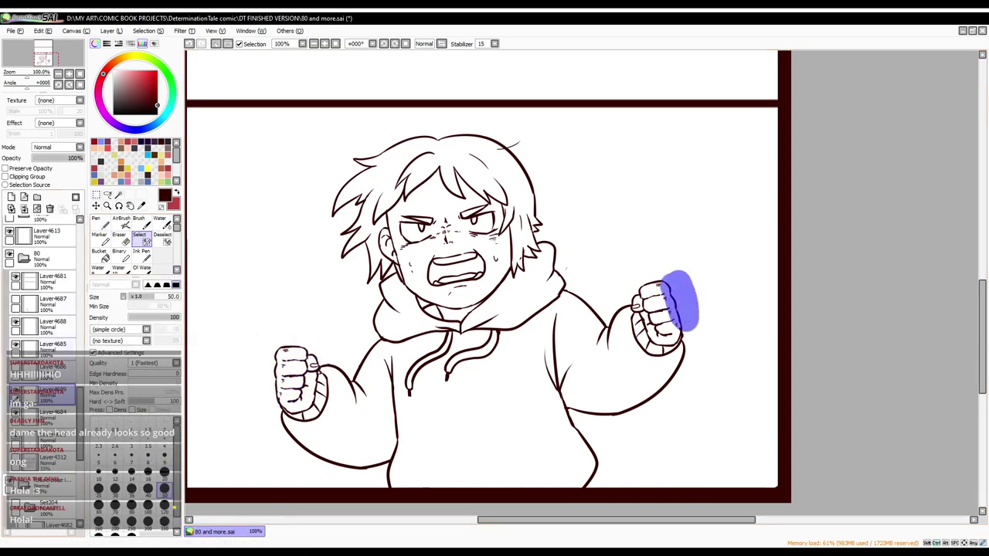
{"action": "key", "text": "ctrl+t"}
{"action": "key", "text": "Return"}
Step: Paste the megaphone line art and position it over the left fist on Layer4686
{"action": "key", "text": "ctrl+v"}
{"action": "key", "text": "ctrl+t"}
{"action": "left_click_drag", "start_coordinate": [325, 371], "coordinate": [337, 348]}
{"action": "key", "text": "Return"}
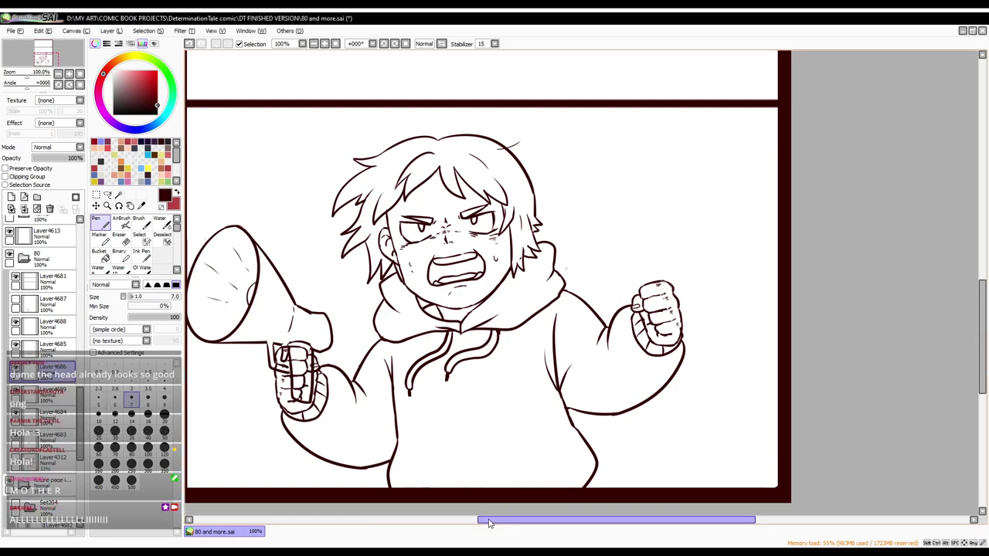
Step: Undo the megaphone's placement over the fist and erase its rear end and trigger lines
{"action": "left_click", "coordinate": [125, 240]}
{"action": "key", "text": "ctrl+z"}
{"action": "key", "text": "ctrl+z"}
{"action": "left_click_drag", "start_coordinate": [259, 263], "coordinate": [272, 288]}
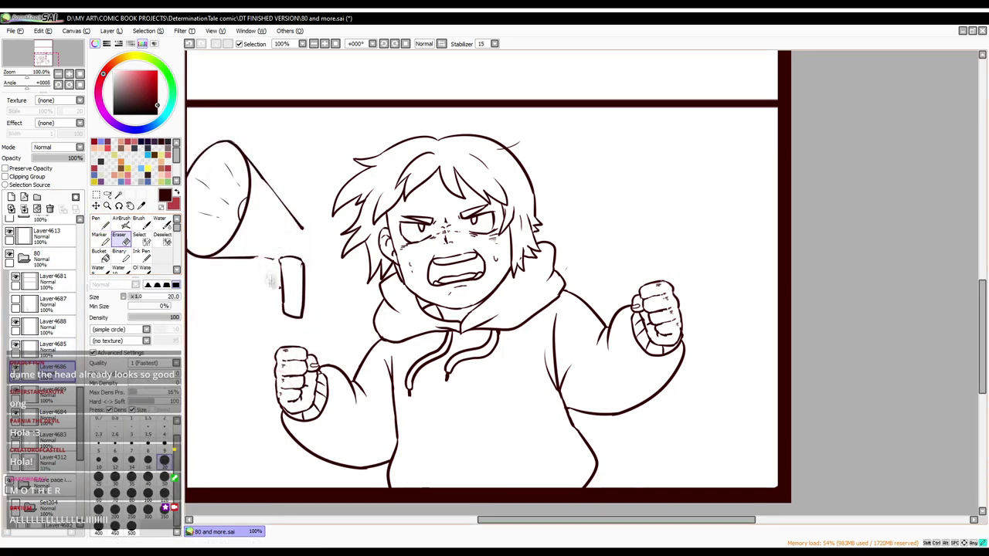
Step: Redraw the megaphone's cone edges, thicken its front rim and ink the small inner horn and handle joint
{"action": "key", "text": "n"}
{"action": "left_click_drag", "start_coordinate": [232, 166], "coordinate": [254, 253]}
{"action": "key", "text": "ctrl+z"}
{"action": "mouse_move", "coordinate": [231, 166]}
{"action": "left_mouse_down"}
{"action": "mouse_move", "coordinate": [255, 263]}
{"action": "mouse_move", "coordinate": [302, 224]}
{"action": "left_mouse_up"}
{"action": "key", "text": "e"}
{"action": "key", "text": "ctrl+z"}
{"action": "key", "text": "ctrl+z"}
{"action": "left_click_drag", "start_coordinate": [277, 193], "coordinate": [303, 229]}
{"action": "left_click_drag", "start_coordinate": [214, 191], "coordinate": [243, 224]}
{"action": "key", "text": "n"}
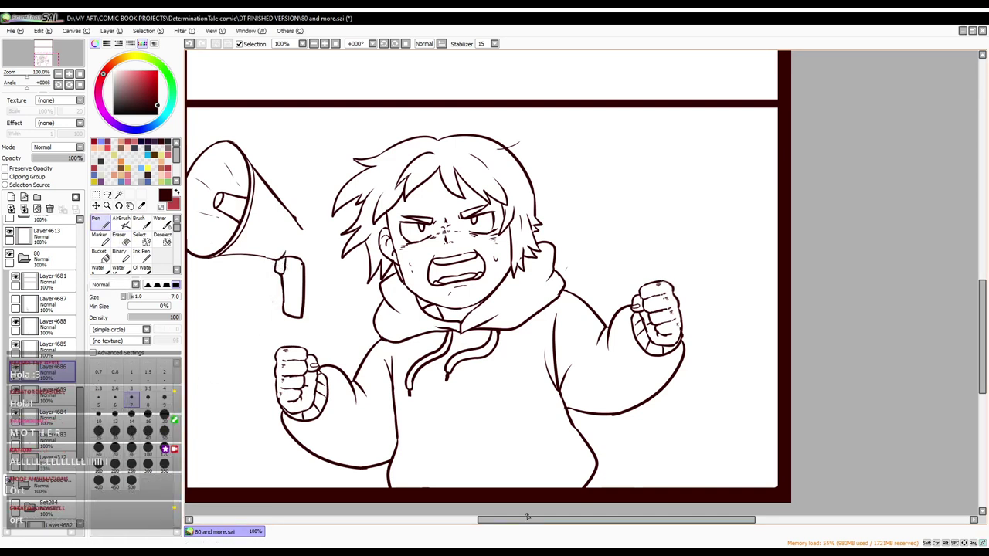
Step: Ink the curved back of the megaphone's cone and its rear housing above the handle
{"action": "key", "text": "ctrl+z"}
{"action": "left_click_drag", "start_coordinate": [298, 218], "coordinate": [287, 261]}
{"action": "key", "text": "e"}
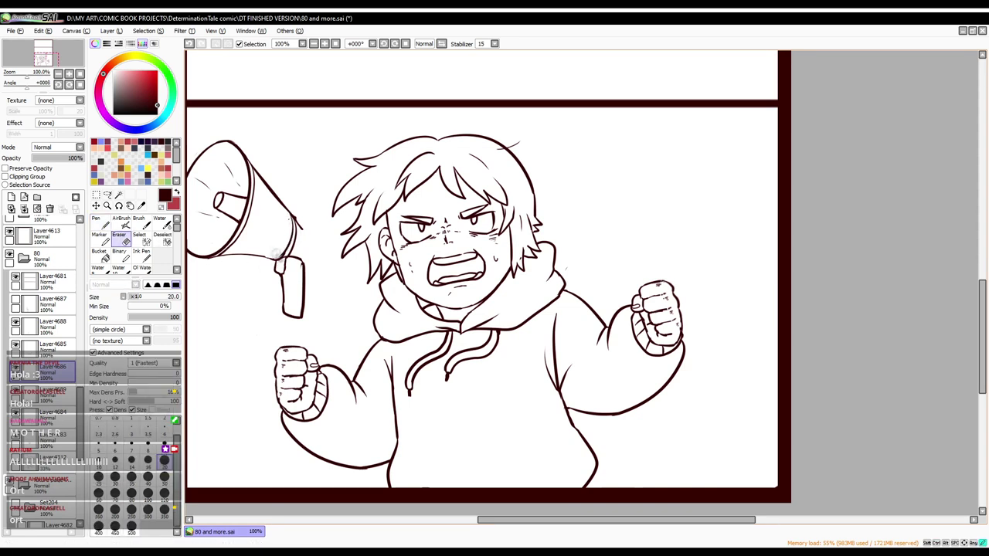
{"action": "key", "text": "n"}
{"action": "left_click_drag", "start_coordinate": [306, 235], "coordinate": [315, 269]}
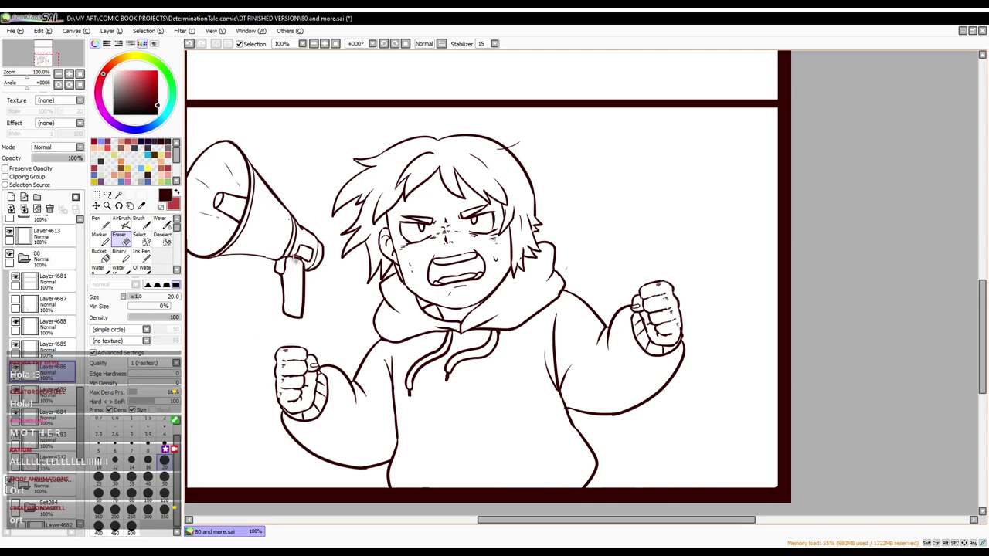
Step: Move the megaphone down into the left fist and shift the artwork in folder 80 slightly to the right
{"action": "left_click_drag", "start_coordinate": [298, 255], "coordinate": [300, 334]}
{"action": "left_click", "coordinate": [46, 258]}
{"action": "left_click_drag", "start_coordinate": [463, 309], "coordinate": [485, 307]}
{"action": "key", "text": "n"}
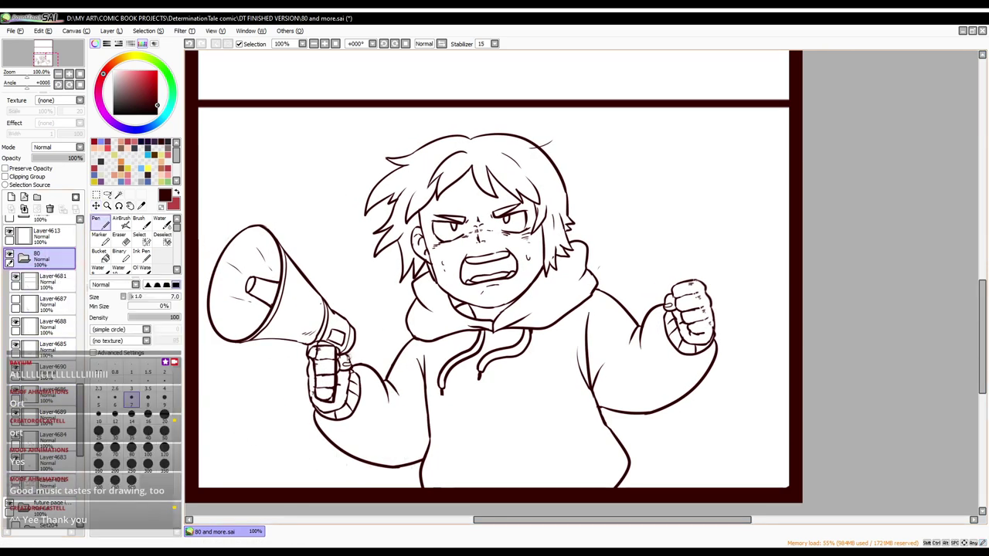
Step: On a new layer, ink a coiled cord running from the megaphone handle across the torso to the right fist
{"action": "key", "text": "ctrl+shift+n"}
{"action": "left_click_drag", "start_coordinate": [346, 382], "coordinate": [687, 271]}
{"action": "key", "text": "ctrl+z"}
{"action": "key", "text": "ctrl+z"}
{"action": "mouse_move", "coordinate": [334, 401]}
{"action": "left_mouse_down"}
{"action": "mouse_move", "coordinate": [419, 444]}
{"action": "mouse_move", "coordinate": [666, 312]}
{"action": "mouse_move", "coordinate": [680, 271]}
{"action": "mouse_move", "coordinate": [675, 314]}
{"action": "left_mouse_up"}
{"action": "key", "text": "e"}
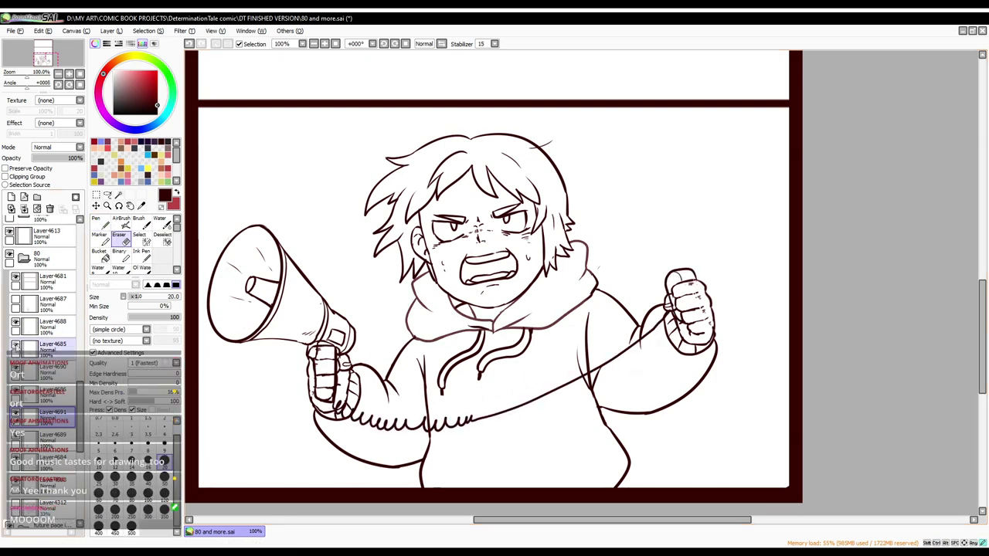
Step: Ink the side of the handheld microphone in the right fist and erase the stray overlapping lines
{"action": "key", "text": "n"}
{"action": "left_click_drag", "start_coordinate": [669, 282], "coordinate": [661, 309]}
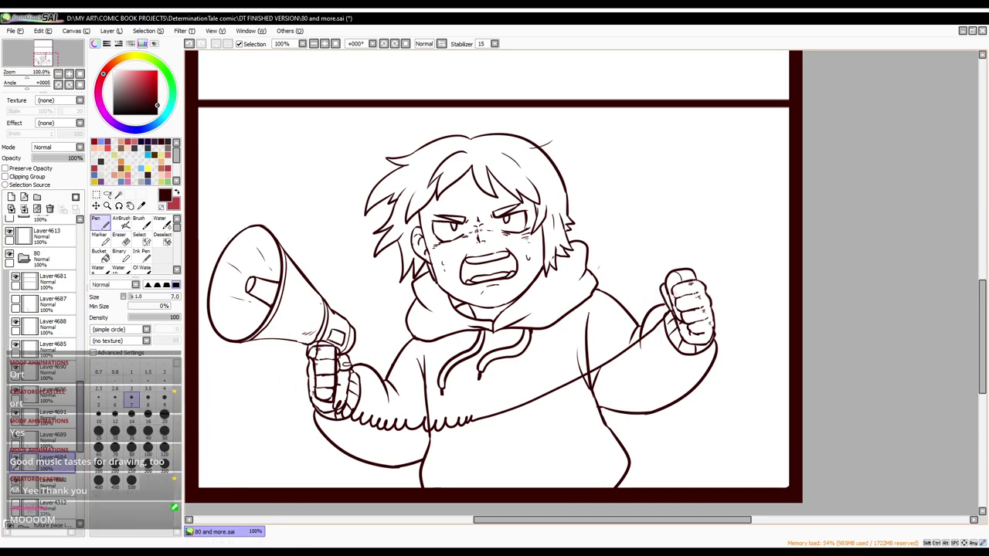
{"action": "key", "text": "e"}
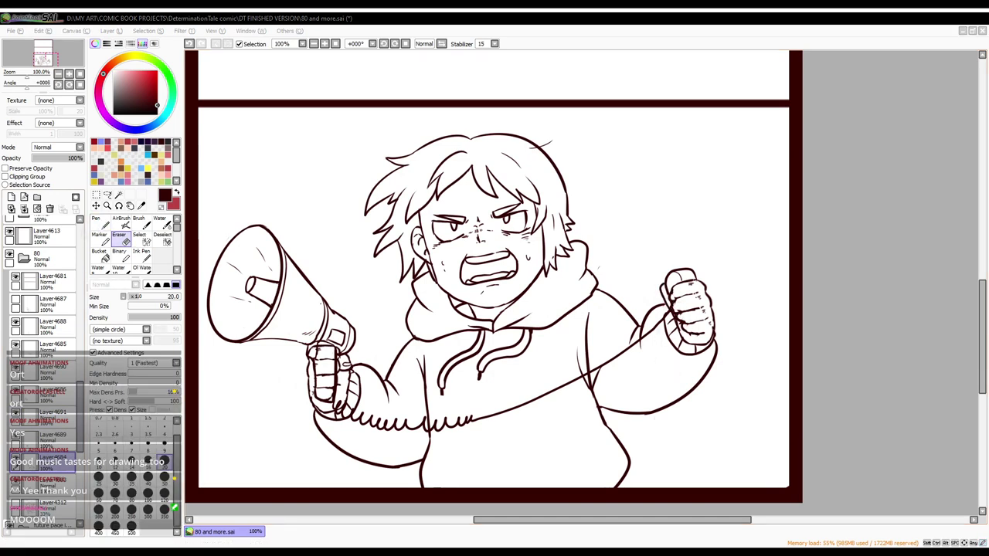
{"action": "left_click_drag", "start_coordinate": [672, 292], "coordinate": [677, 308]}
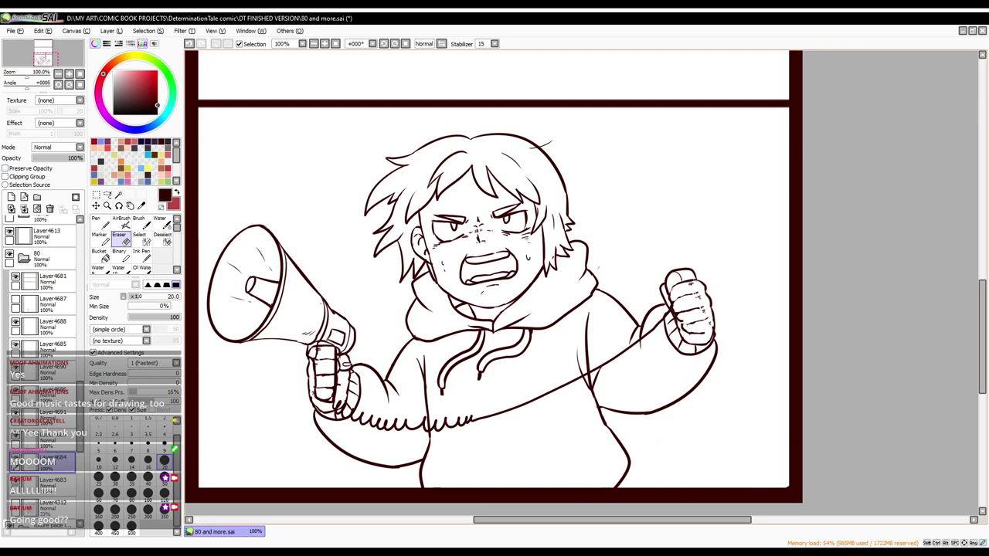
Step: Select the megaphone area and erase the handle lines that overlap the left fist's fingers
{"action": "key", "text": "x"}
{"action": "left_click_drag", "start_coordinate": [199, 208], "coordinate": [392, 420]}
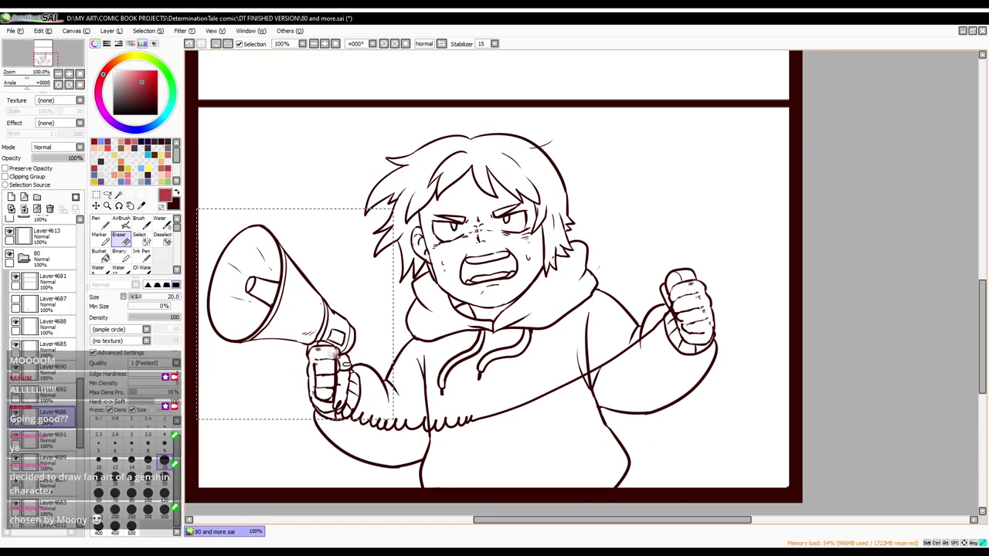
{"action": "key", "text": "n"}
{"action": "key", "text": "x"}
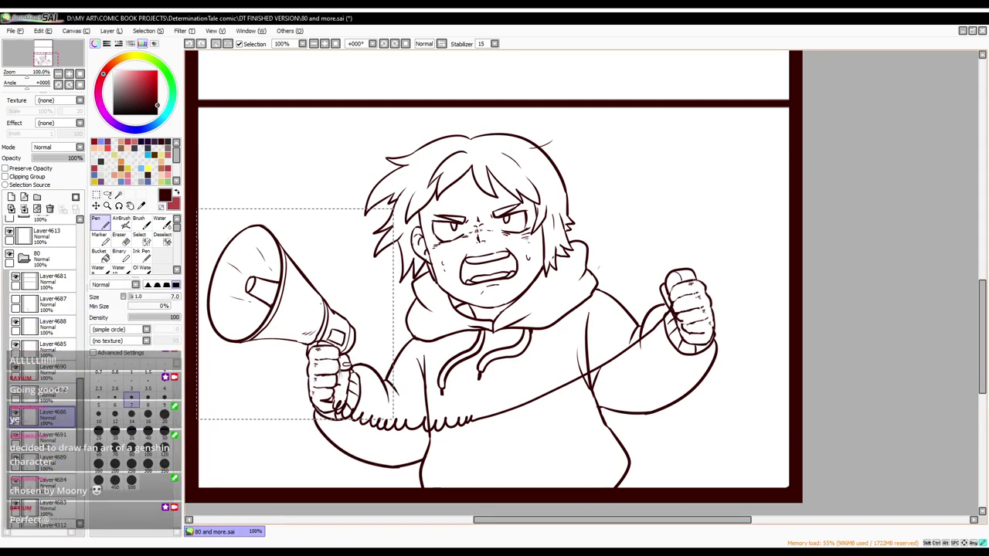
{"action": "key", "text": "e"}
{"action": "left_click", "coordinate": [46, 457]}
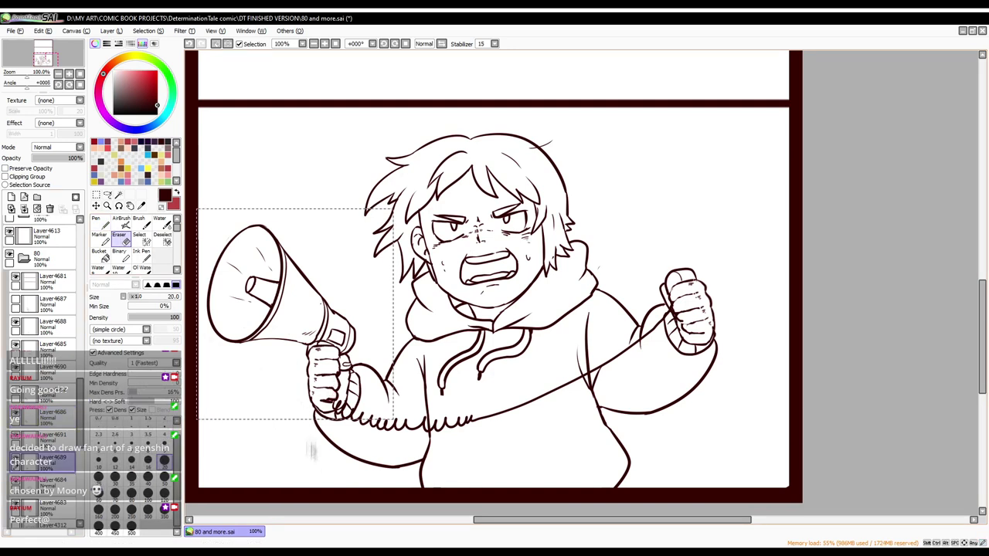
Step: Merge the character's line art layers into Layer4683, touch up the left fist and clear the selection
{"action": "left_click", "coordinate": [46, 347]}
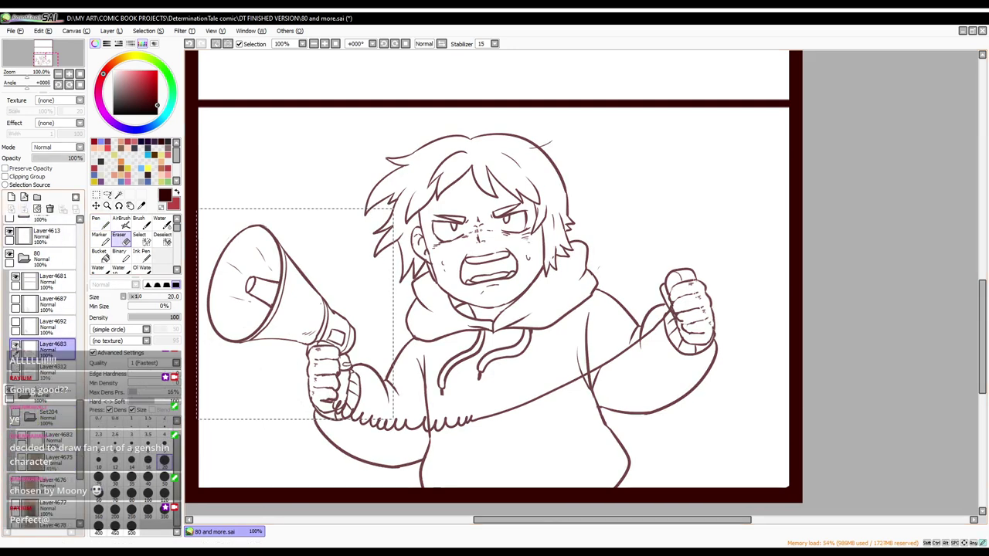
{"action": "key", "text": "n"}
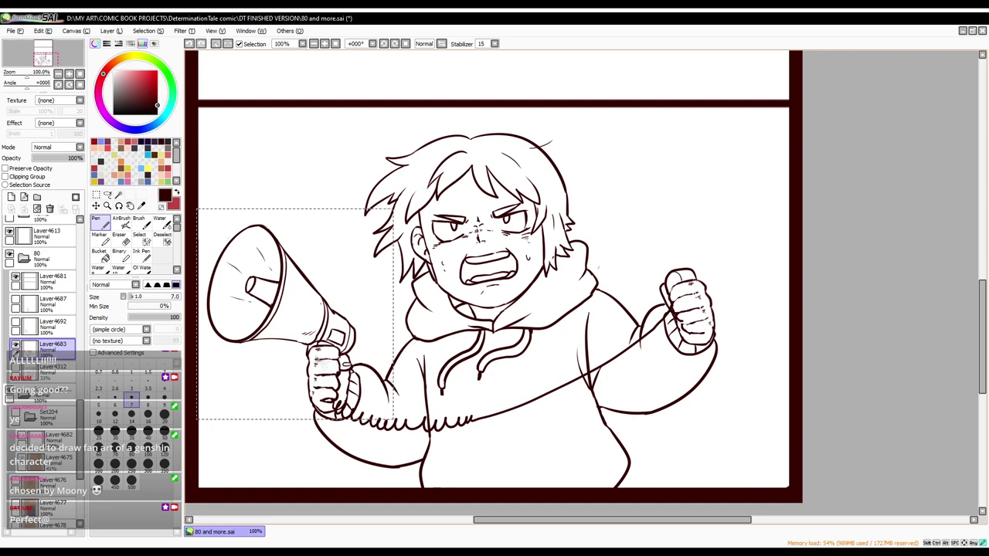
{"action": "key", "text": "e"}
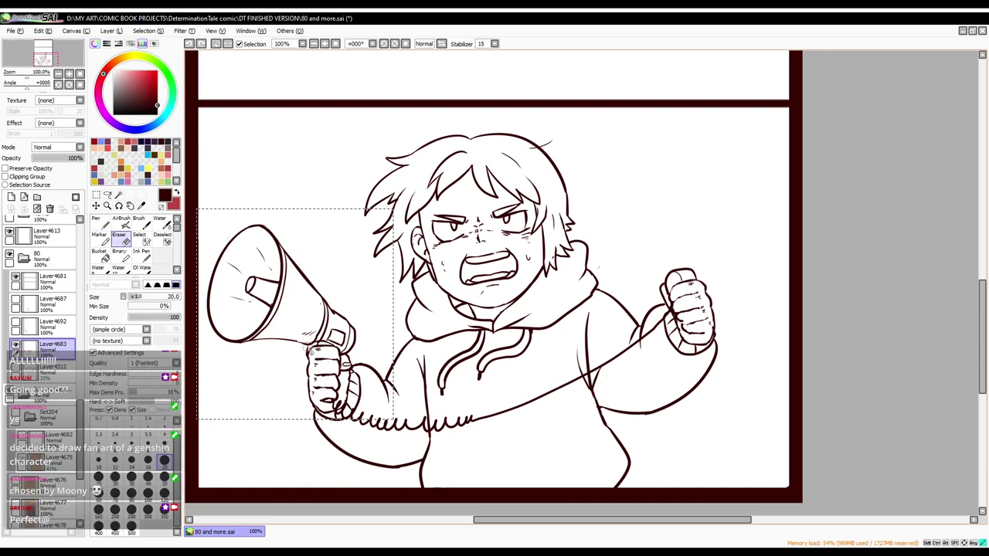
{"action": "key", "text": "n"}
{"action": "key", "text": "ctrl+d"}
Step: Ink fold lines on both sleeves and extend the hood's outline on the right side of the neck
{"action": "scroll", "coordinate": [660, 503], "scroll_direction": "down", "scroll_amount": 1}
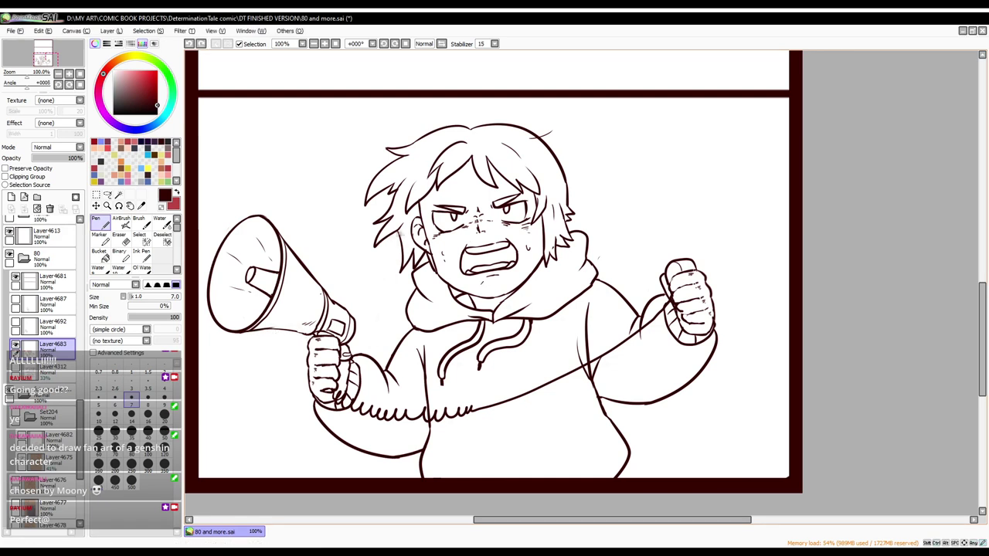
{"action": "left_click", "coordinate": [120, 234]}
{"action": "key", "text": "n"}
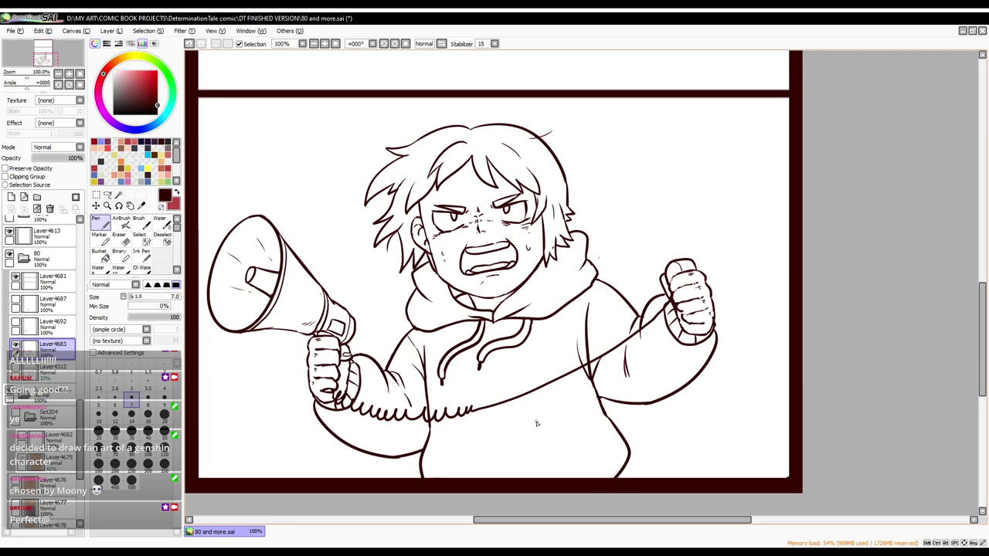
{"action": "mouse_move", "coordinate": [587, 244]}
{"action": "left_mouse_down"}
{"action": "mouse_move", "coordinate": [609, 280]}
{"action": "mouse_move", "coordinate": [552, 289]}
{"action": "left_mouse_up"}
{"action": "key", "text": "ctrl+z"}
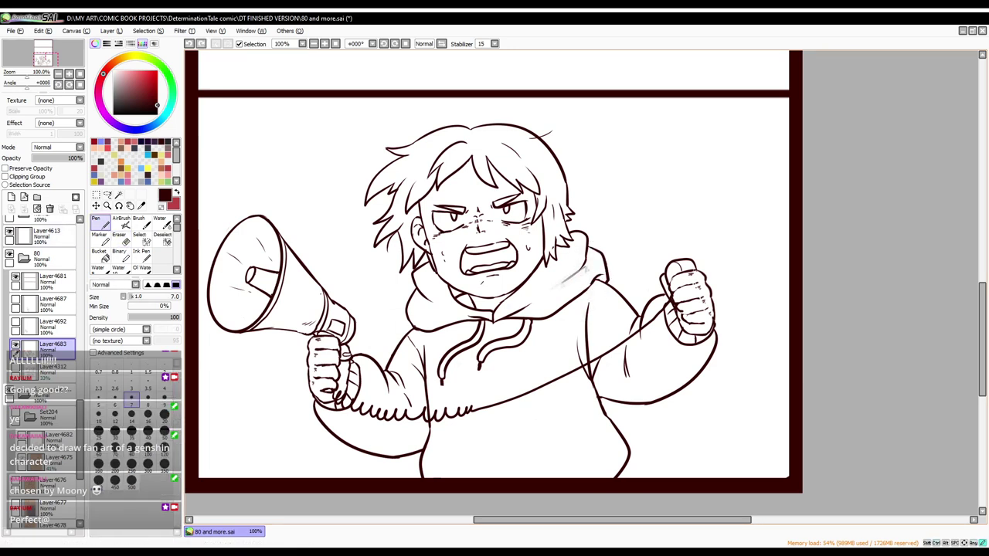
Step: Clean up the hood's right edge and ink small accent marks beside the hair on the left
{"action": "key", "text": "e"}
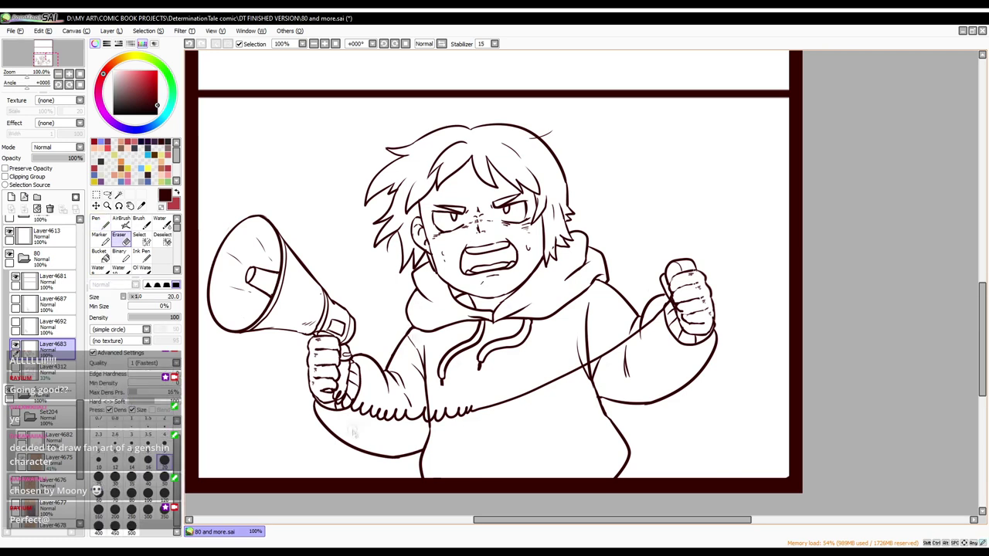
{"action": "left_click_drag", "start_coordinate": [600, 280], "coordinate": [576, 294]}
{"action": "key", "text": "n"}
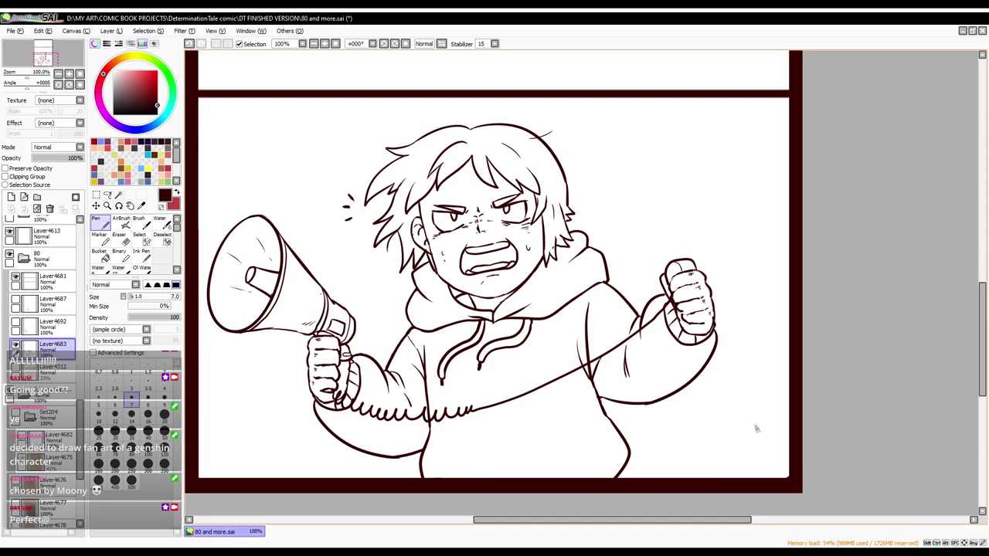
Step: Show the sketch and ink the speech bubble outlines on the panel's right side, merging them into Layer4693
{"action": "key", "text": "ctrl+t"}
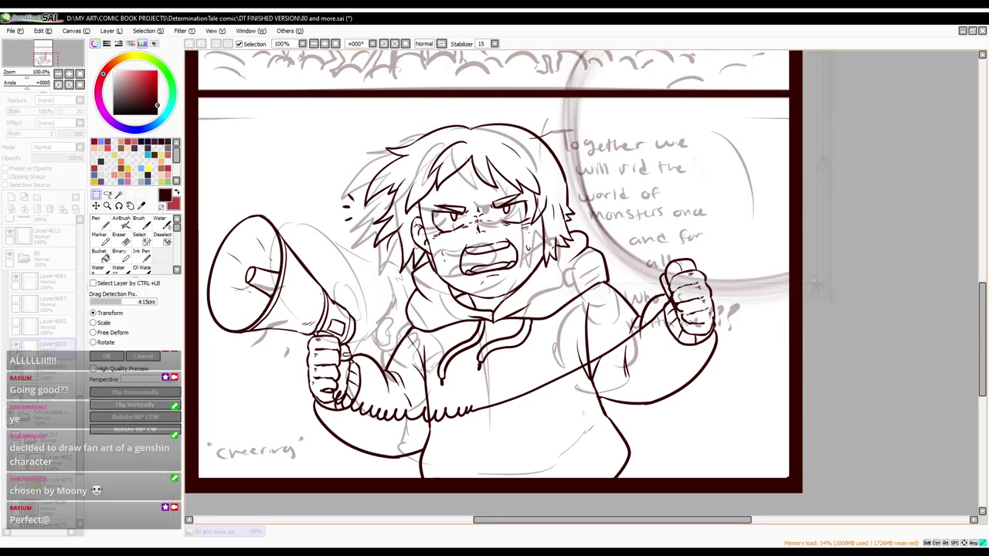
{"action": "key", "text": "Return"}
{"action": "scroll", "coordinate": [495, 271], "scroll_direction": "down", "scroll_amount": 3}
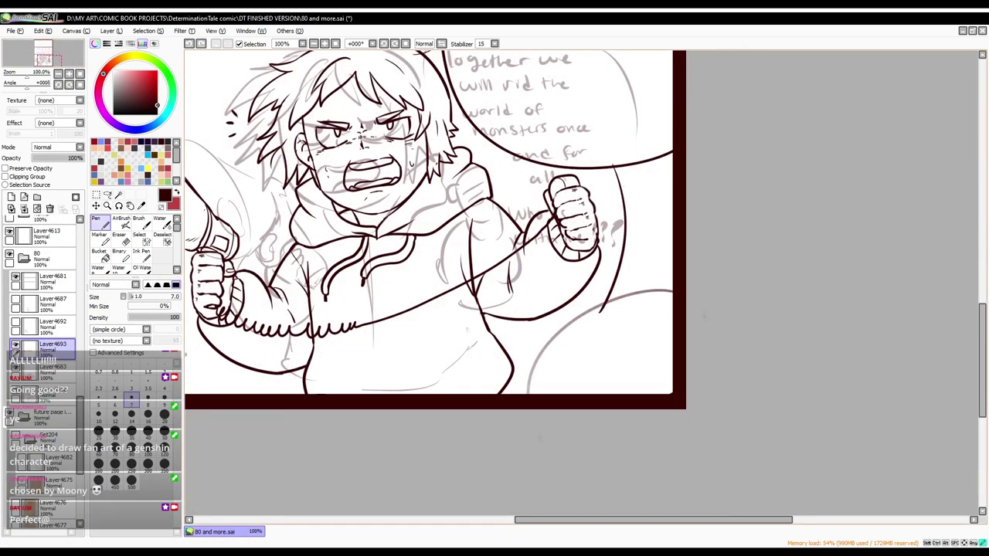
{"action": "left_click_drag", "start_coordinate": [539, 393], "coordinate": [671, 286]}
{"action": "mouse_move", "coordinate": [672, 153]}
{"action": "left_mouse_down"}
{"action": "mouse_move", "coordinate": [628, 224]}
{"action": "mouse_move", "coordinate": [672, 285]}
{"action": "left_mouse_up"}
{"action": "key", "text": "e"}
{"action": "left_click_drag", "start_coordinate": [609, 284], "coordinate": [626, 286]}
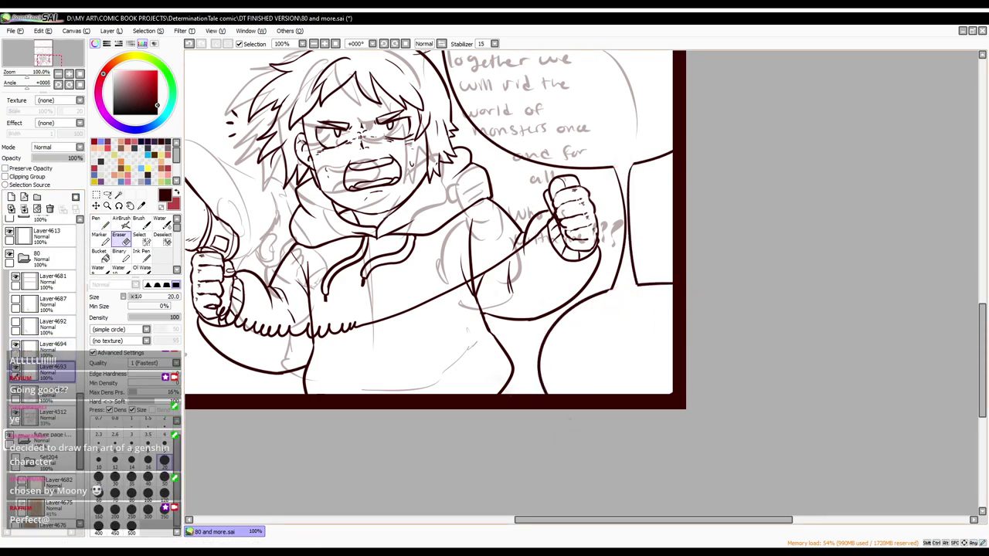
{"action": "key", "text": "ctrl+e"}
{"action": "key", "text": "n"}
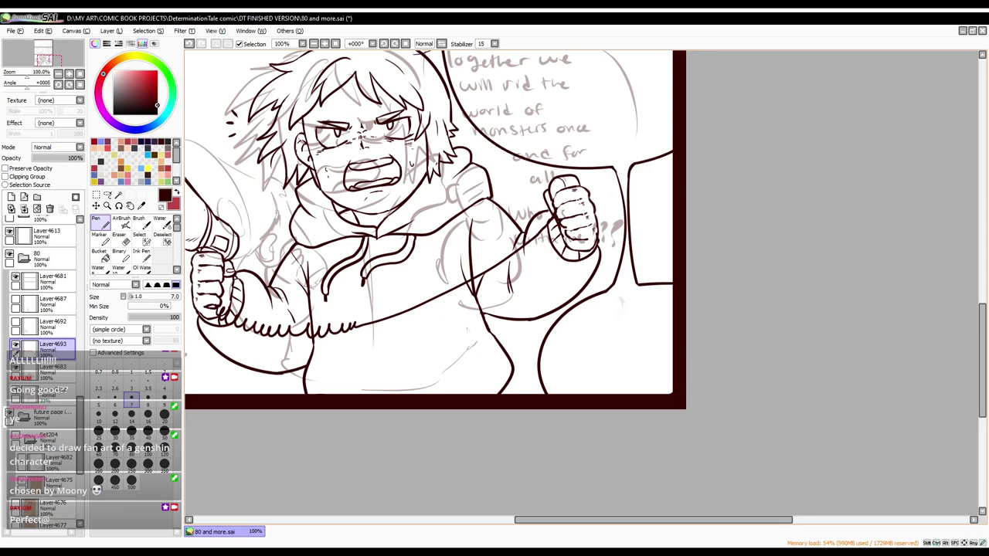
Step: Erase the smaller bubble outlines and connecting lines below the main speech bubble
{"action": "key", "text": "minus"}
{"action": "key", "text": "e"}
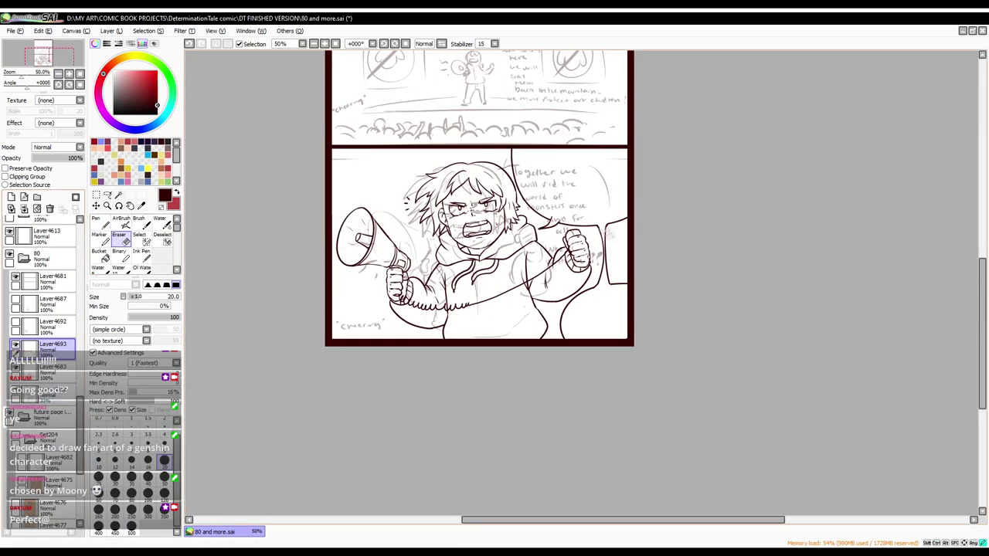
{"action": "left_click_drag", "start_coordinate": [606, 226], "coordinate": [609, 288]}
{"action": "key", "text": "n"}
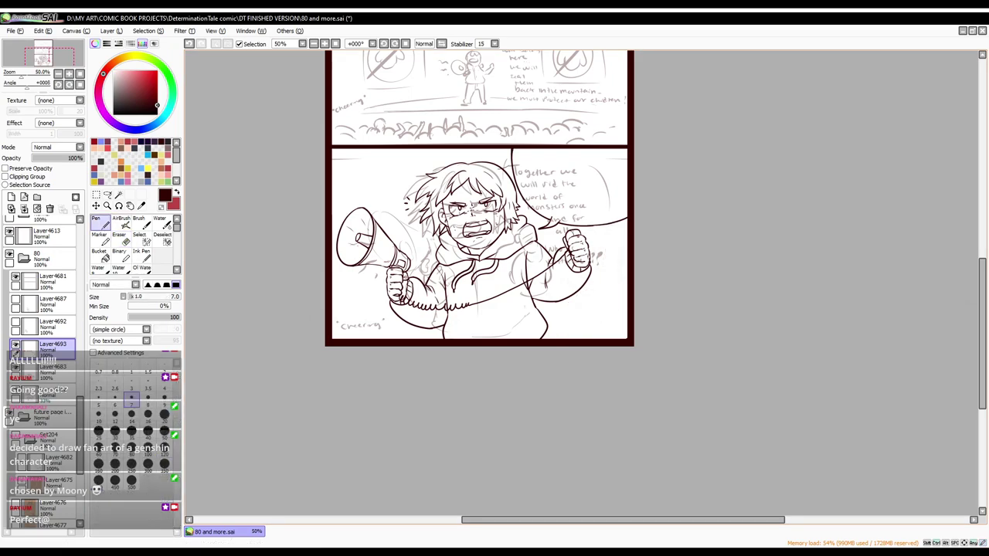
Step: Rotate the character line art on Layer4683 slightly clockwise within the bottom panel
{"action": "scroll", "coordinate": [479, 270], "scroll_direction": "up", "scroll_amount": 2}
{"action": "key", "text": "ctrl+t"}
{"action": "left_click_drag", "start_coordinate": [576, 393], "coordinate": [571, 404]}
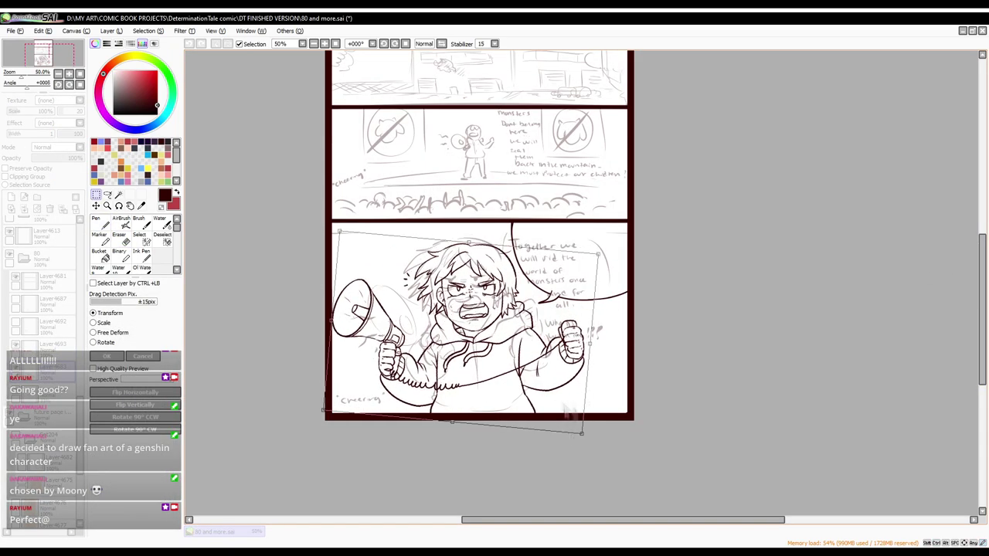
{"action": "key", "text": "Return"}
{"action": "key", "text": "plus"}
{"action": "key", "text": "plus"}
{"action": "scroll", "coordinate": [587, 282], "scroll_direction": "up", "scroll_amount": 4}
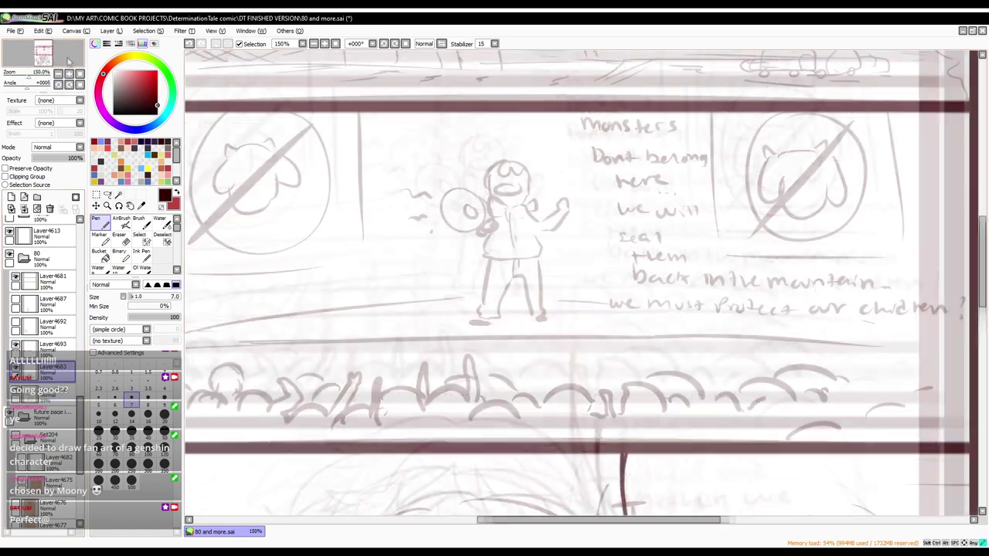
Step: Ink the small full-body character with the megaphone, corded microphone, hoodie and legs over the sketch in the middle panel
{"action": "scroll", "coordinate": [587, 282], "scroll_direction": "down", "scroll_amount": 1}
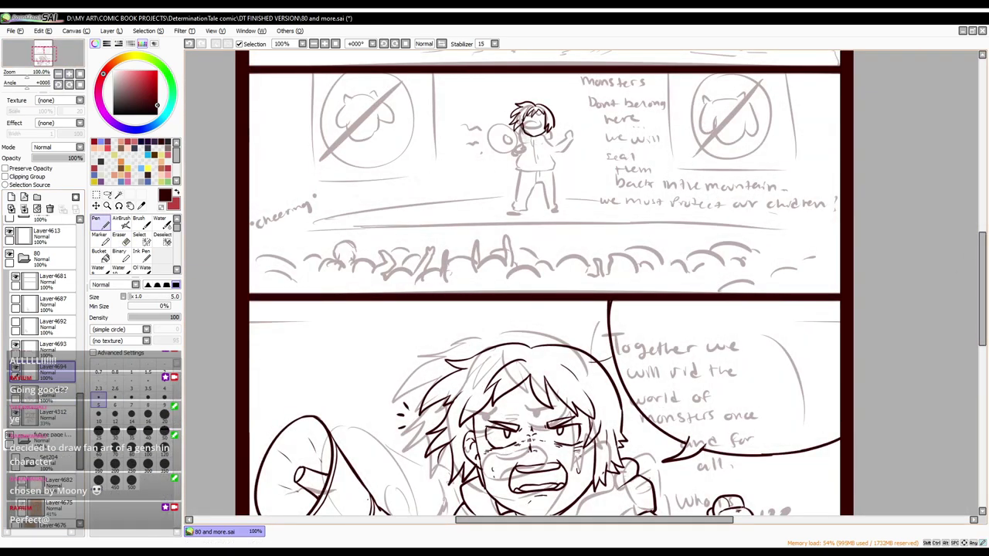
{"action": "key", "text": "plus"}
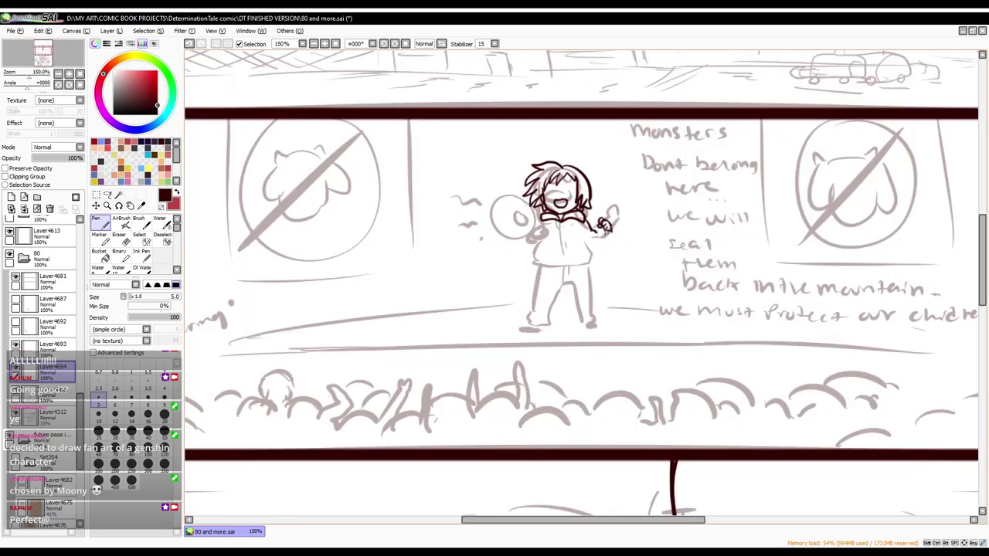
{"action": "mouse_move", "coordinate": [516, 193]}
{"action": "left_mouse_down"}
{"action": "mouse_move", "coordinate": [510, 236]}
{"action": "mouse_move", "coordinate": [530, 218]}
{"action": "left_mouse_up"}
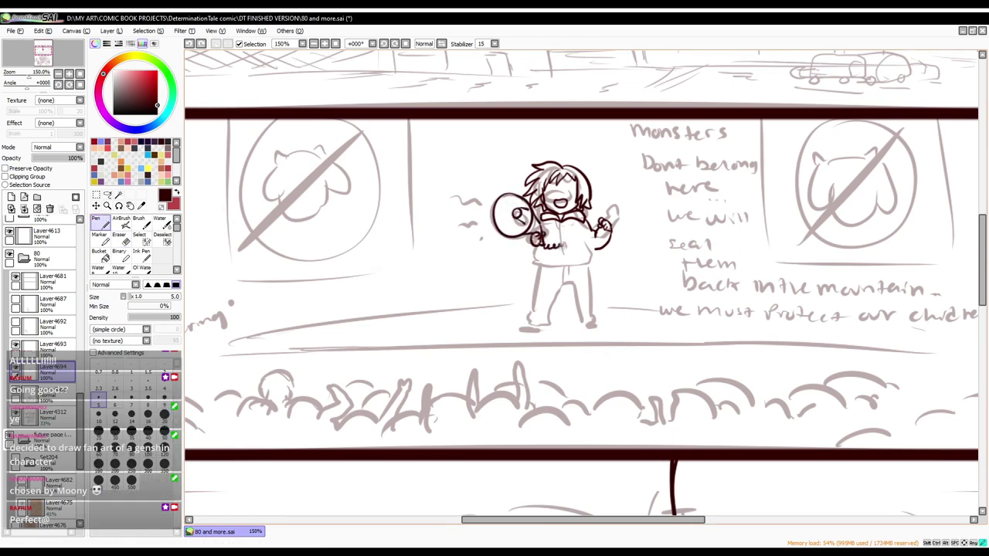
{"action": "mouse_move", "coordinate": [541, 228]}
{"action": "left_mouse_down"}
{"action": "mouse_move", "coordinate": [600, 254]}
{"action": "mouse_move", "coordinate": [542, 265]}
{"action": "mouse_move", "coordinate": [538, 315]}
{"action": "left_mouse_up"}
{"action": "left_click_drag", "start_coordinate": [584, 268], "coordinate": [585, 317]}
{"action": "left_click_drag", "start_coordinate": [556, 273], "coordinate": [564, 326]}
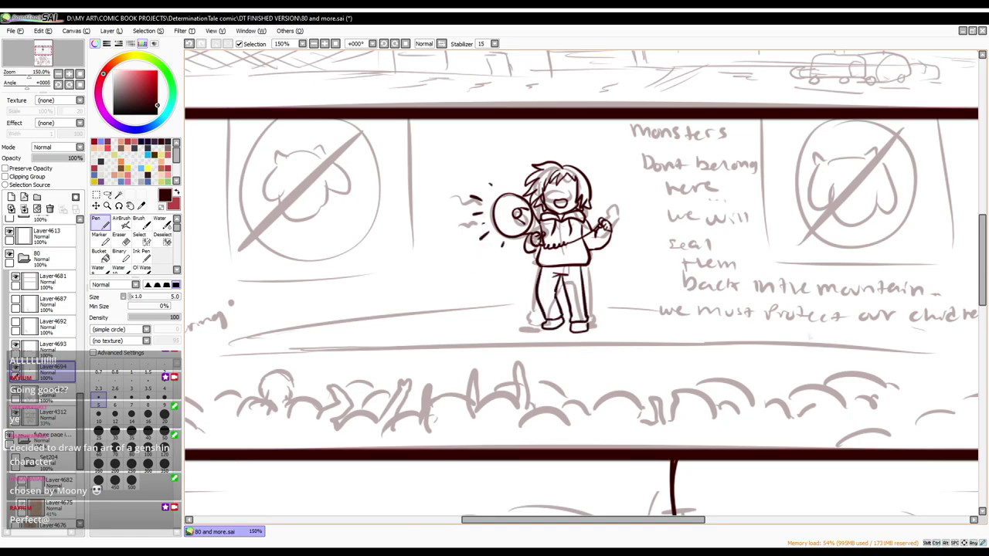
Step: Ink small motion marks beside both raised fists of the large character in the bottom panel
{"action": "scroll", "coordinate": [582, 286], "scroll_direction": "down", "scroll_amount": 10}
{"action": "key", "text": "minus"}
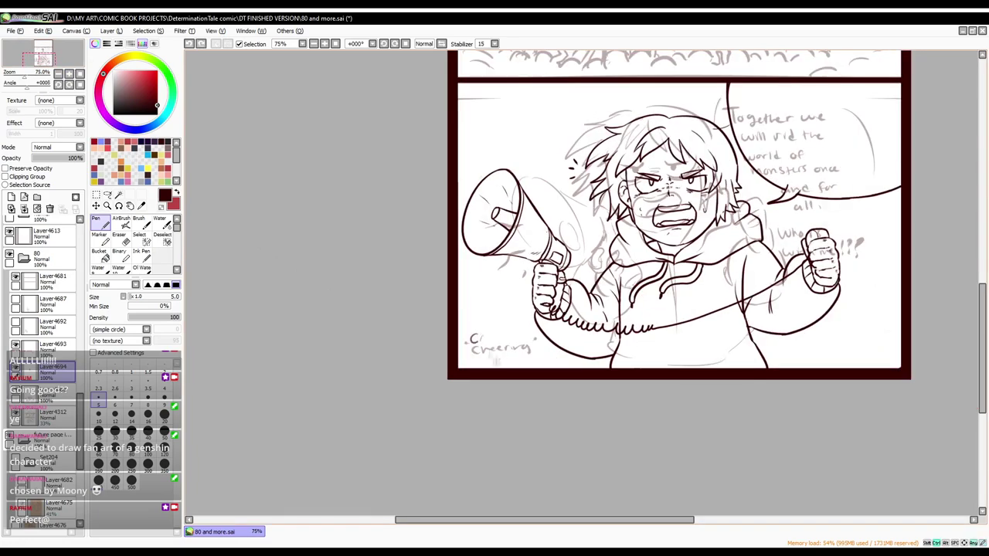
{"action": "scroll", "coordinate": [679, 282], "scroll_direction": "up", "scroll_amount": 5}
{"action": "scroll", "coordinate": [679, 282], "scroll_direction": "down", "scroll_amount": 2}
{"action": "scroll", "coordinate": [679, 282], "scroll_direction": "up", "scroll_amount": 1}
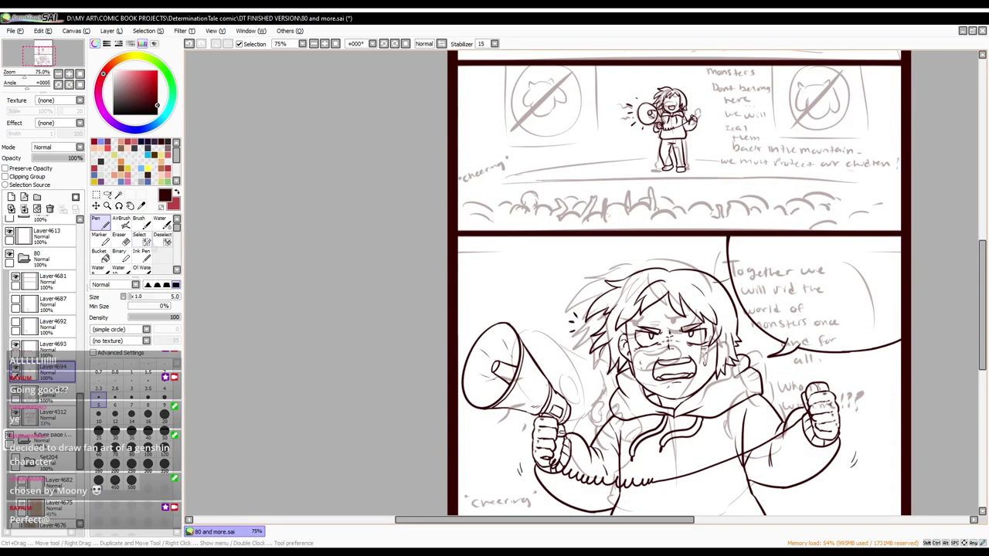
Step: Ink the central crowd silhouette with two raised arms along the middle panel's lower edge and fill it solid dark
{"action": "left_click_drag", "start_coordinate": [65, 59], "coordinate": [68, 56]}
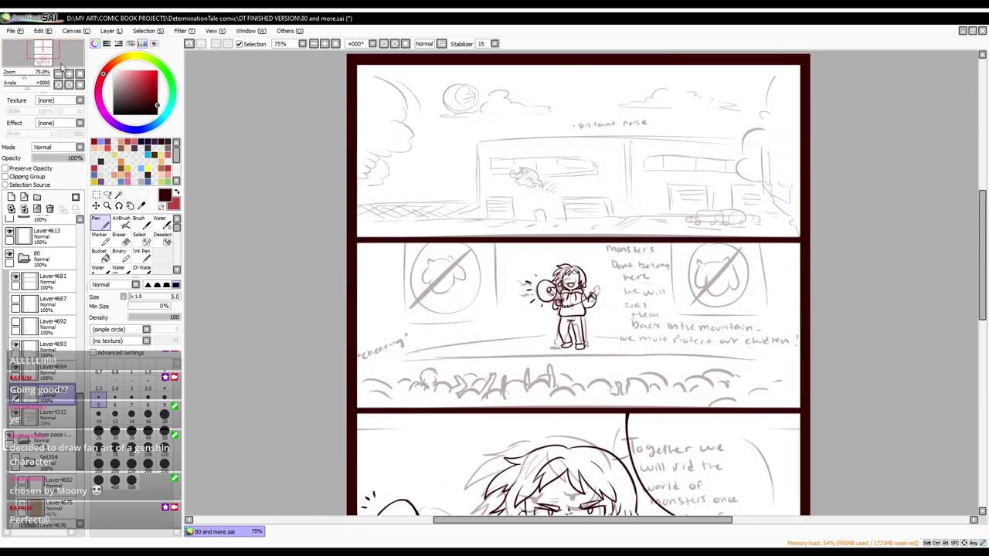
{"action": "key", "text": "plus"}
{"action": "mouse_move", "coordinate": [511, 258]}
{"action": "left_mouse_down"}
{"action": "mouse_move", "coordinate": [541, 246]}
{"action": "mouse_move", "coordinate": [503, 303]}
{"action": "left_mouse_up"}
{"action": "mouse_move", "coordinate": [553, 267]}
{"action": "left_mouse_down"}
{"action": "mouse_move", "coordinate": [552, 293]}
{"action": "mouse_move", "coordinate": [597, 288]}
{"action": "left_mouse_up"}
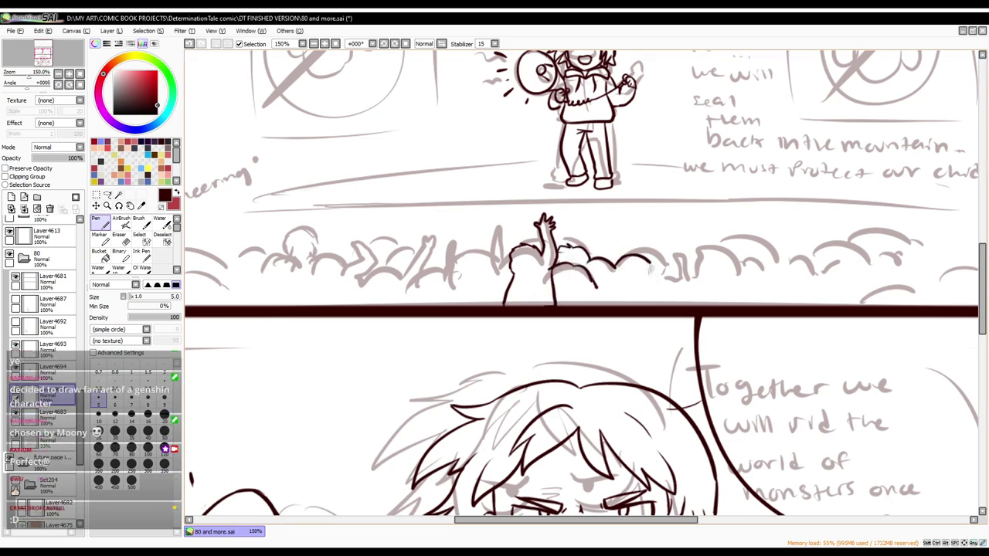
{"action": "left_click_drag", "start_coordinate": [650, 271], "coordinate": [661, 305]}
{"action": "left_click", "coordinate": [611, 286]}
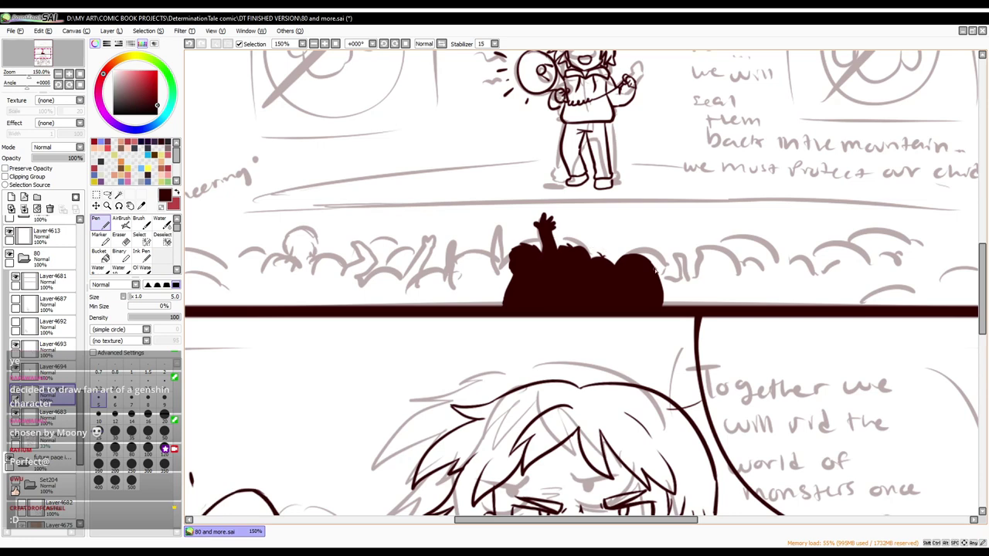
{"action": "left_click", "coordinate": [670, 282]}
Step: Outline the crowd's heads and raised arms across to the panel's left border and fill them solid
{"action": "mouse_move", "coordinate": [285, 254]}
{"action": "left_mouse_down"}
{"action": "mouse_move", "coordinate": [423, 237]}
{"action": "mouse_move", "coordinate": [462, 244]}
{"action": "left_mouse_up"}
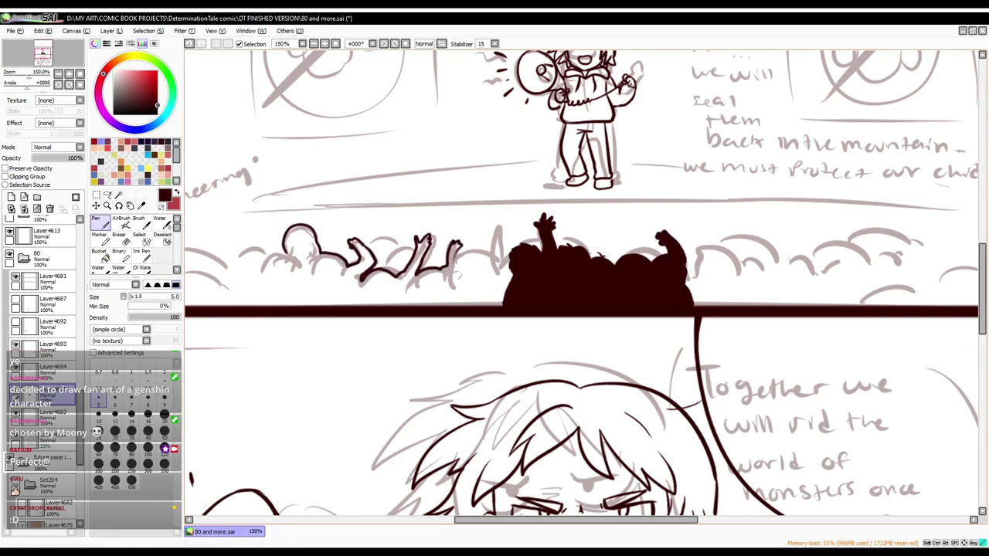
{"action": "scroll", "coordinate": [580, 282], "scroll_direction": "left", "scroll_amount": 3}
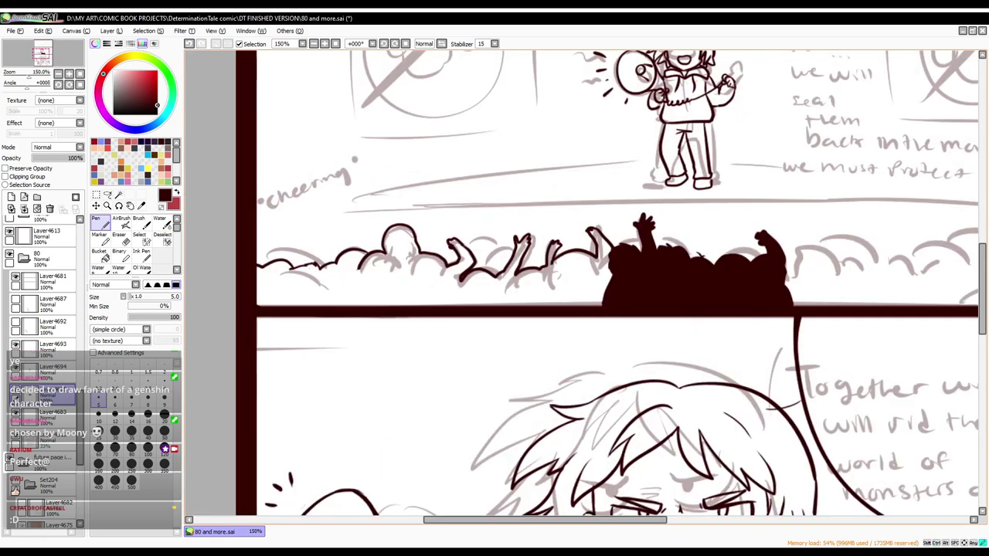
{"action": "left_click", "coordinate": [461, 278]}
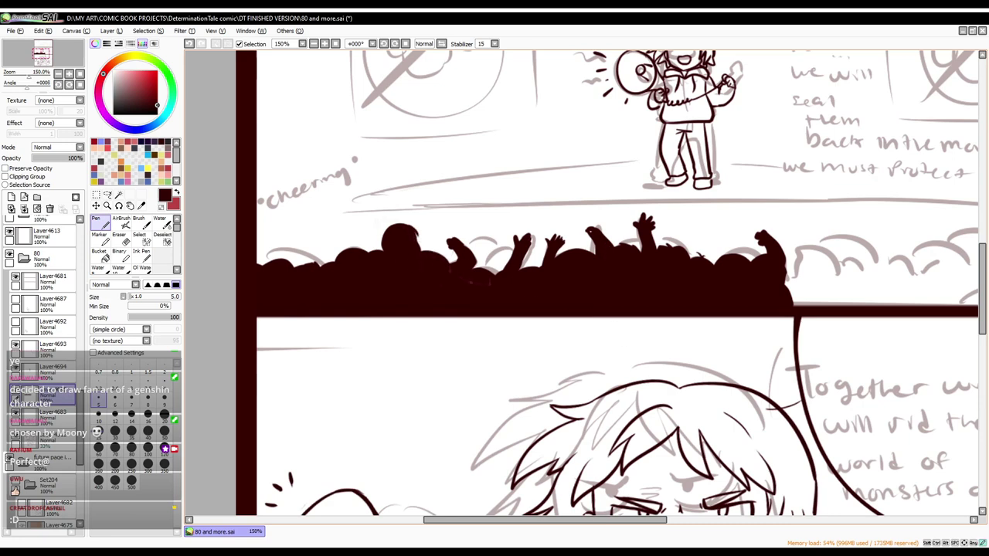
Step: Extend the crowd silhouette to the panel's right border with one raised hand and fill it solid
{"action": "scroll", "coordinate": [579, 282], "scroll_direction": "right", "scroll_amount": 8}
{"action": "mouse_move", "coordinate": [506, 258]}
{"action": "left_mouse_down"}
{"action": "mouse_move", "coordinate": [799, 283]}
{"action": "mouse_move", "coordinate": [580, 305]}
{"action": "left_mouse_up"}
{"action": "left_click", "coordinate": [657, 282]}
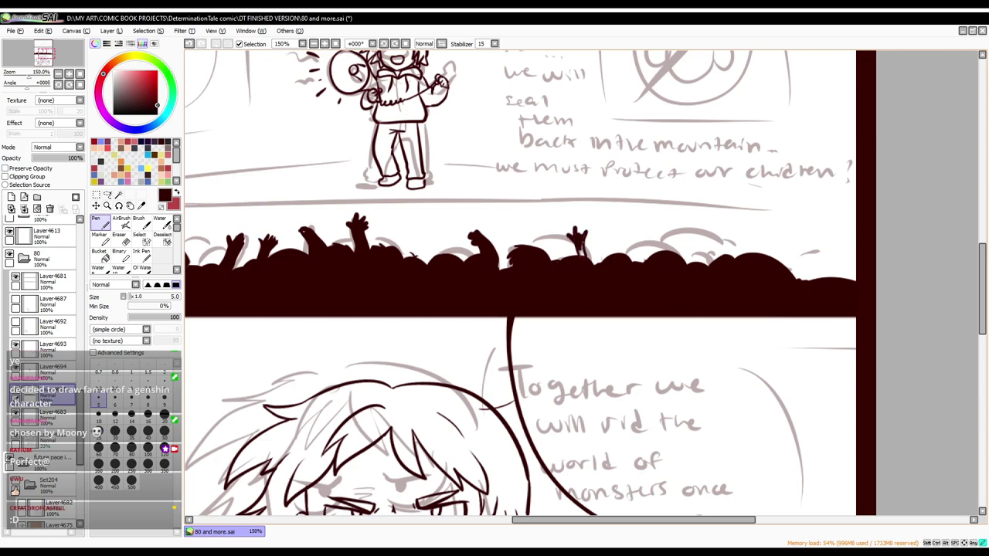
Step: Add more rounded heads at the crowd's right end and two raised hands above them
{"action": "left_click_drag", "start_coordinate": [644, 231], "coordinate": [663, 252]}
{"action": "left_click", "coordinate": [119, 238]}
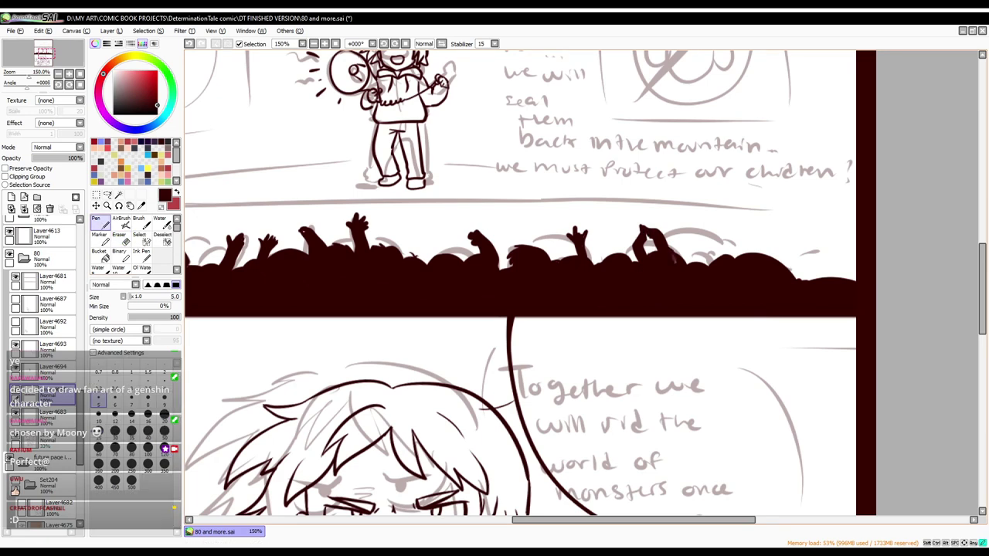
{"action": "key", "text": "n"}
{"action": "left_click_drag", "start_coordinate": [807, 280], "coordinate": [845, 261]}
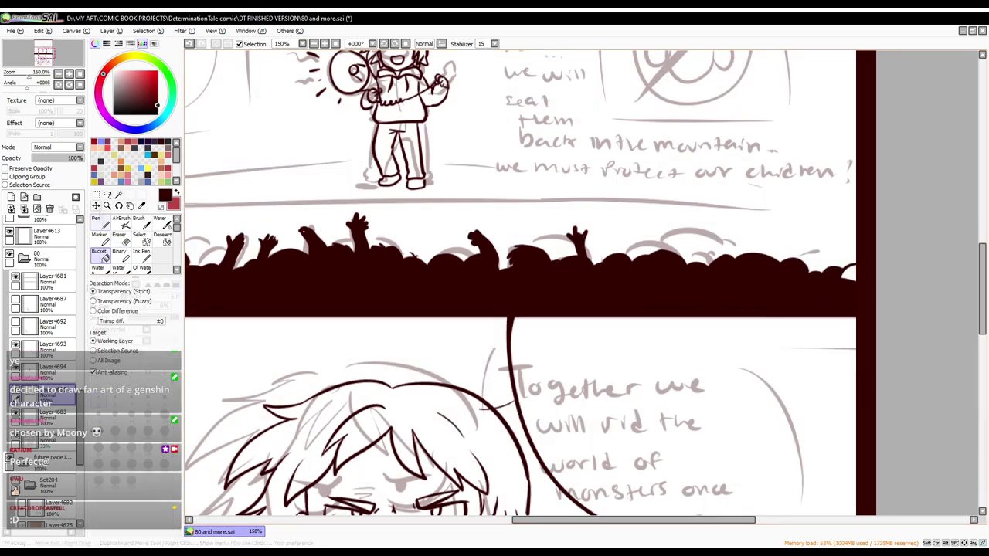
{"action": "key", "text": "ctrl+minus"}
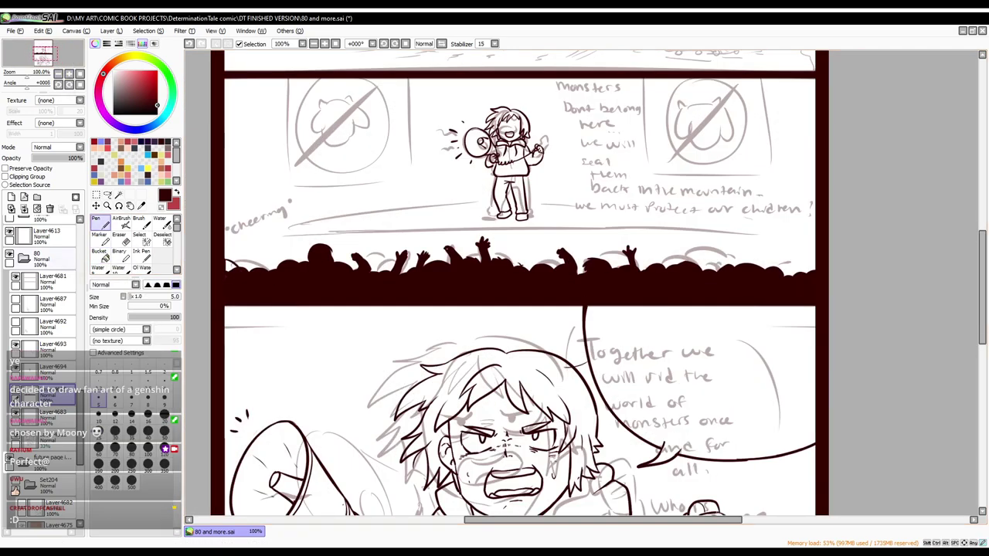
{"action": "mouse_move", "coordinate": [719, 279]}
{"action": "left_mouse_down"}
{"action": "mouse_move", "coordinate": [720, 245]}
{"action": "mouse_move", "coordinate": [728, 250]}
{"action": "left_mouse_up"}
{"action": "left_click_drag", "start_coordinate": [771, 274], "coordinate": [768, 243]}
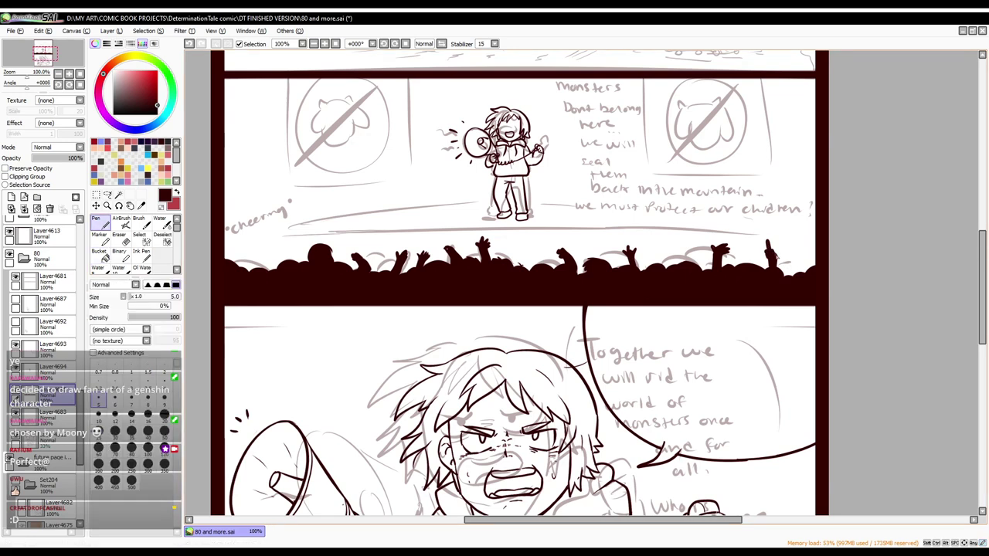
Step: Add two raised hands to the crowd silhouette near the panel's left border
{"action": "key", "text": "e"}
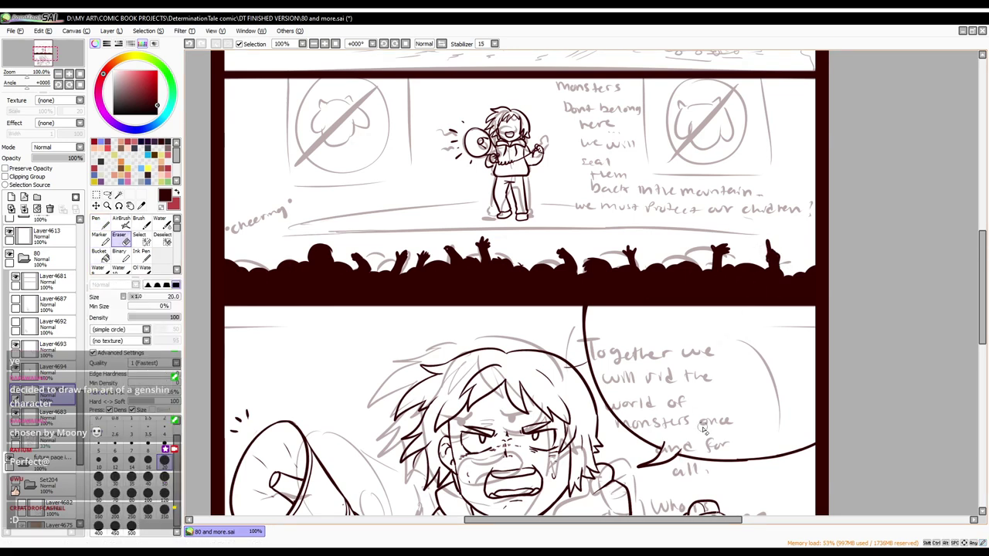
{"action": "key", "text": "n"}
{"action": "mouse_move", "coordinate": [242, 268]}
{"action": "left_mouse_down"}
{"action": "mouse_move", "coordinate": [251, 246]}
{"action": "mouse_move", "coordinate": [243, 246]}
{"action": "mouse_move", "coordinate": [269, 252]}
{"action": "left_mouse_up"}
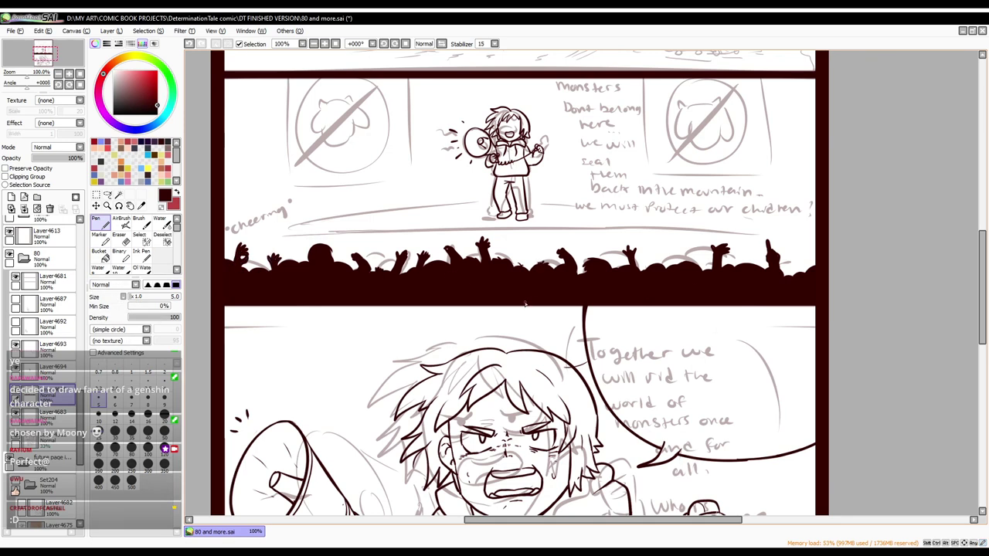
Step: Ink the left poster's frame and its circular emblem with the crossed-out horned figure in the middle panel
{"action": "mouse_move", "coordinate": [282, 185]}
{"action": "left_mouse_down"}
{"action": "mouse_move", "coordinate": [411, 186]}
{"action": "mouse_move", "coordinate": [415, 77]}
{"action": "left_mouse_up"}
{"action": "left_click_drag", "start_coordinate": [340, 77], "coordinate": [344, 174]}
{"action": "left_click_drag", "start_coordinate": [390, 77], "coordinate": [291, 166]}
{"action": "key", "text": "ctrl+z"}
{"action": "left_click_drag", "start_coordinate": [378, 85], "coordinate": [299, 158]}
{"action": "left_click_drag", "start_coordinate": [319, 107], "coordinate": [330, 97]}
{"action": "left_click_drag", "start_coordinate": [347, 99], "coordinate": [355, 107]}
Step: Duplicate the left poster, flip the copy horizontally and place it over the poster sketch on the panel's right side
{"action": "key", "text": "e"}
{"action": "left_click", "coordinate": [139, 238]}
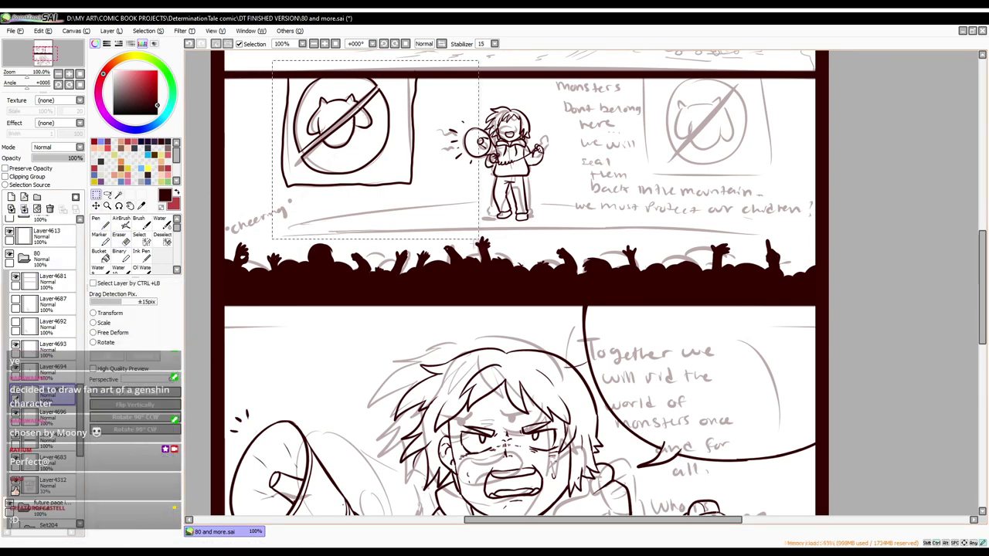
{"action": "left_click_drag", "start_coordinate": [684, 81], "coordinate": [742, 158]}
{"action": "left_click_drag", "start_coordinate": [672, 92], "coordinate": [754, 142]}
{"action": "key", "text": "ctrl+d"}
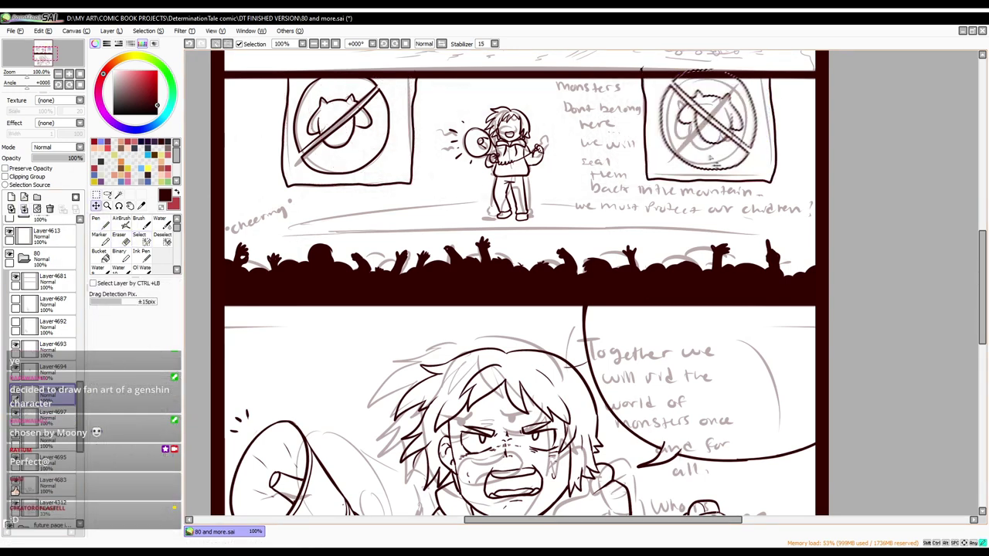
{"action": "left_click", "coordinate": [95, 222]}
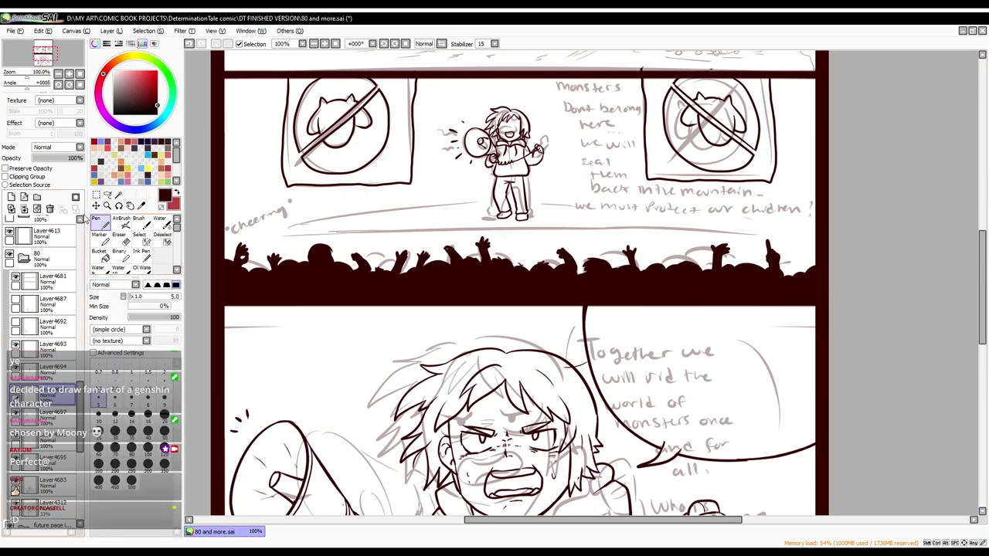
Step: Ink a jagged speech bubble around the middle panel's dialogue and erase the poster lines behind it
{"action": "key", "text": "minus"}
{"action": "left_click", "coordinate": [10, 230]}
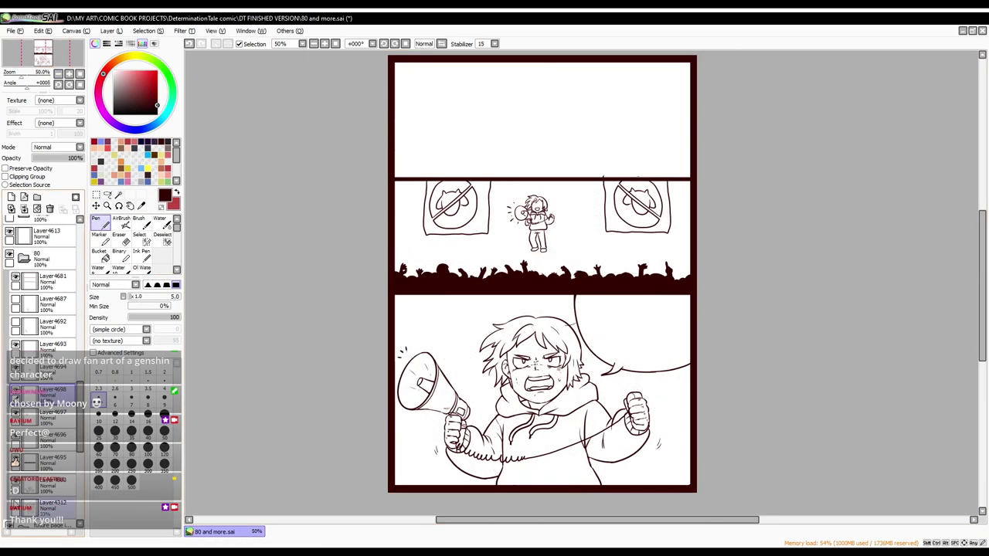
{"action": "left_click", "coordinate": [9, 230]}
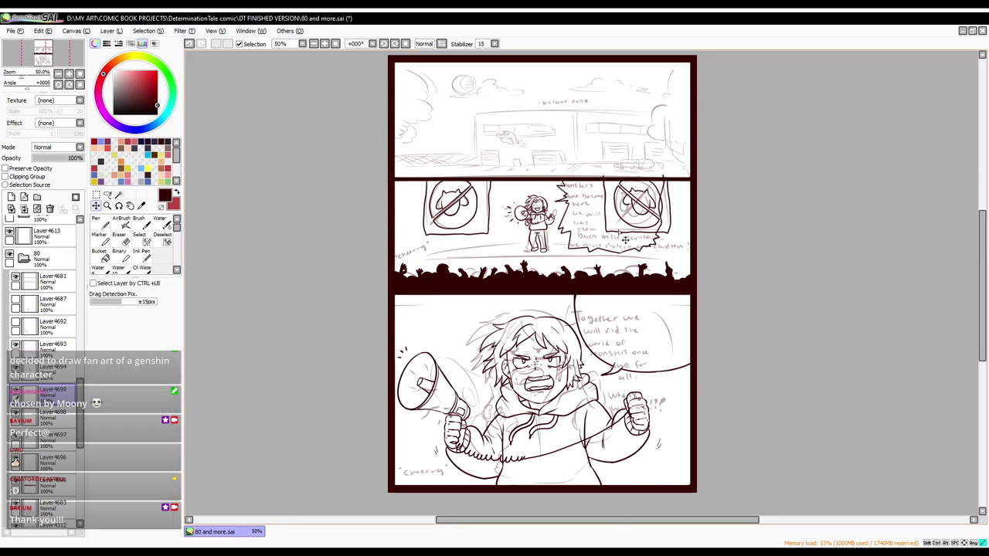
{"action": "key", "text": "e"}
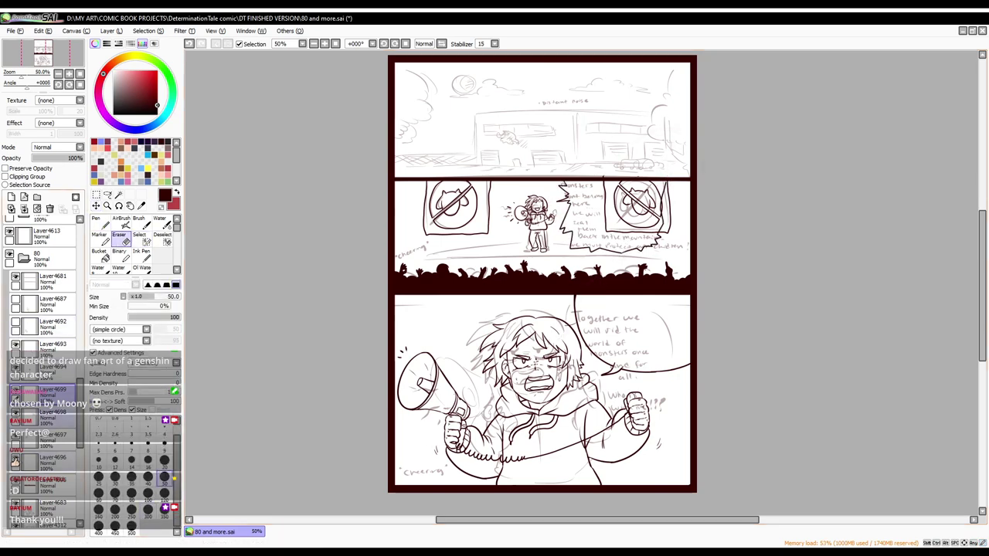
Step: Ink the stage platform with a straight front edge and a curved back edge, merging the lines into Layer4700
{"action": "key", "text": "n"}
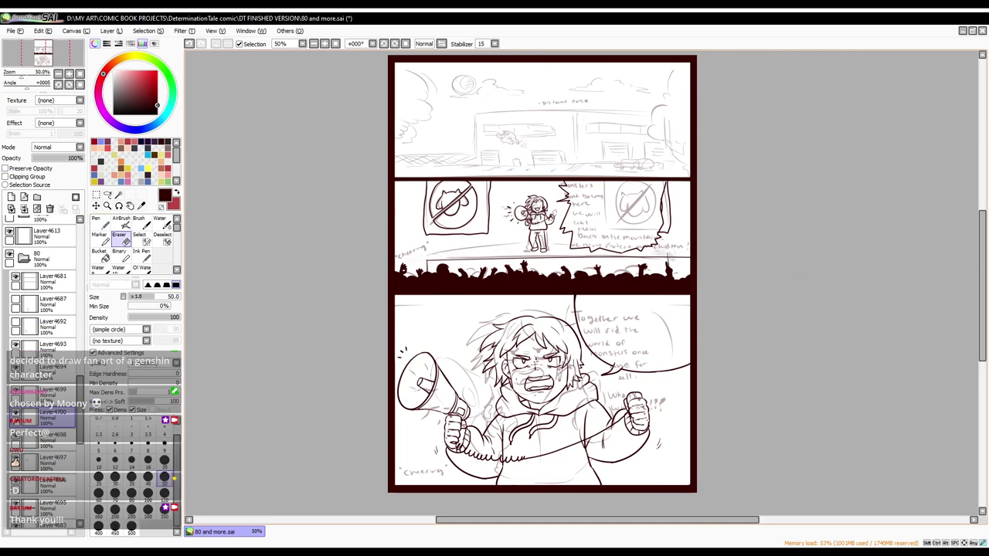
{"action": "key", "text": "s"}
{"action": "left_click_drag", "start_coordinate": [423, 252], "coordinate": [556, 247]}
{"action": "key", "text": "ctrl+v"}
{"action": "key", "text": "ctrl+t"}
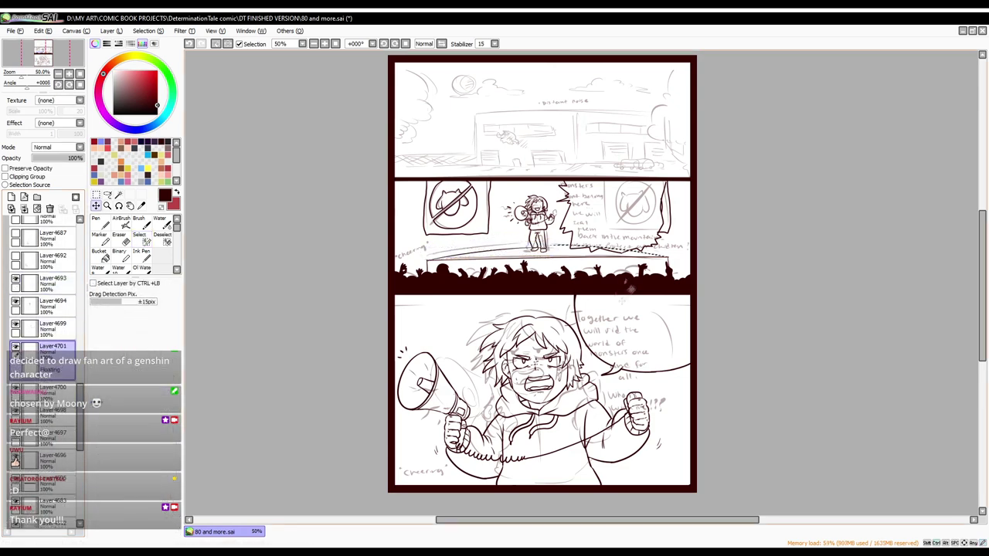
{"action": "key", "text": "ctrl+v"}
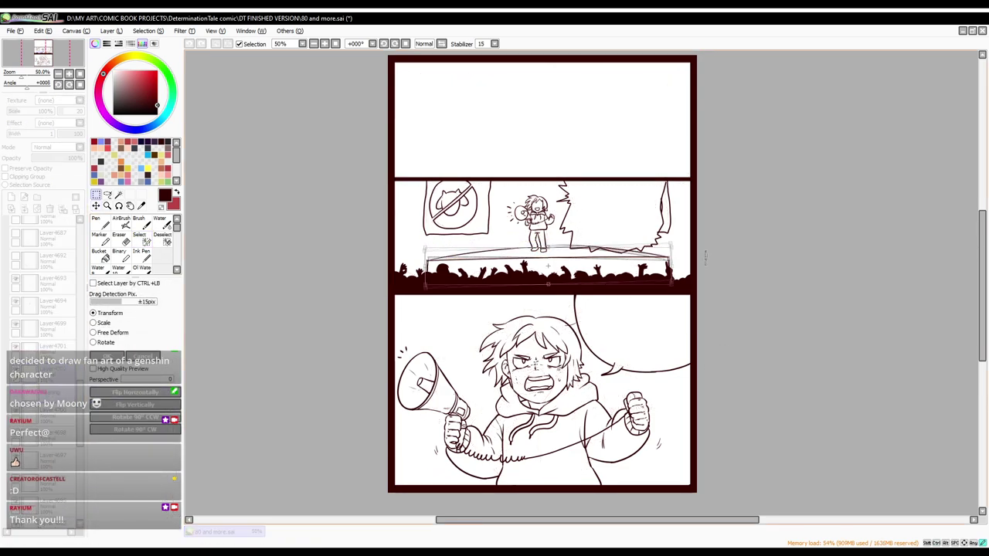
{"action": "key", "text": "ctrl+e"}
Step: Erase the stage's curved back edge and move the small character on Layer4694 down onto the straight stage line
{"action": "key", "text": "e"}
{"action": "left_click_drag", "start_coordinate": [427, 267], "coordinate": [476, 264]}
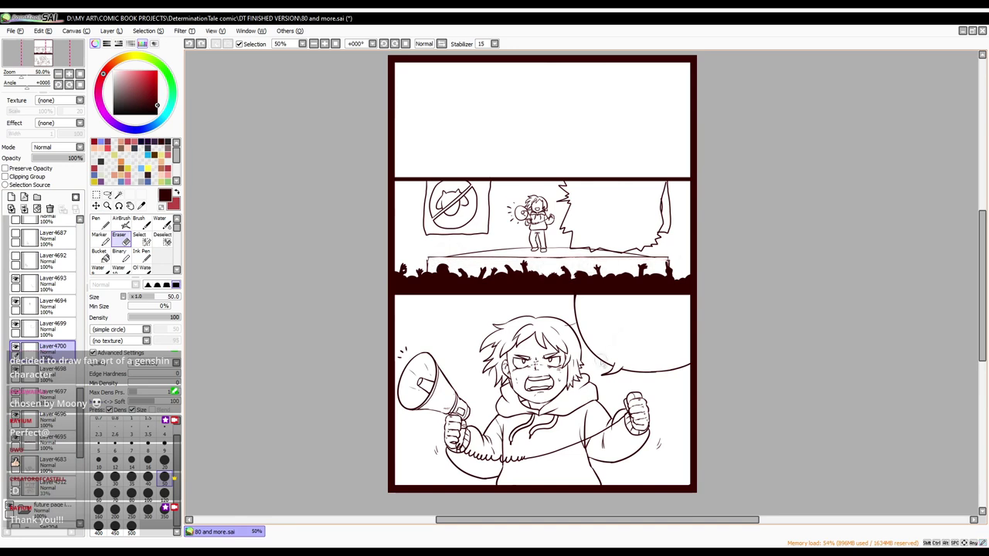
{"action": "left_click", "coordinate": [568, 239], "text": "ctrl"}
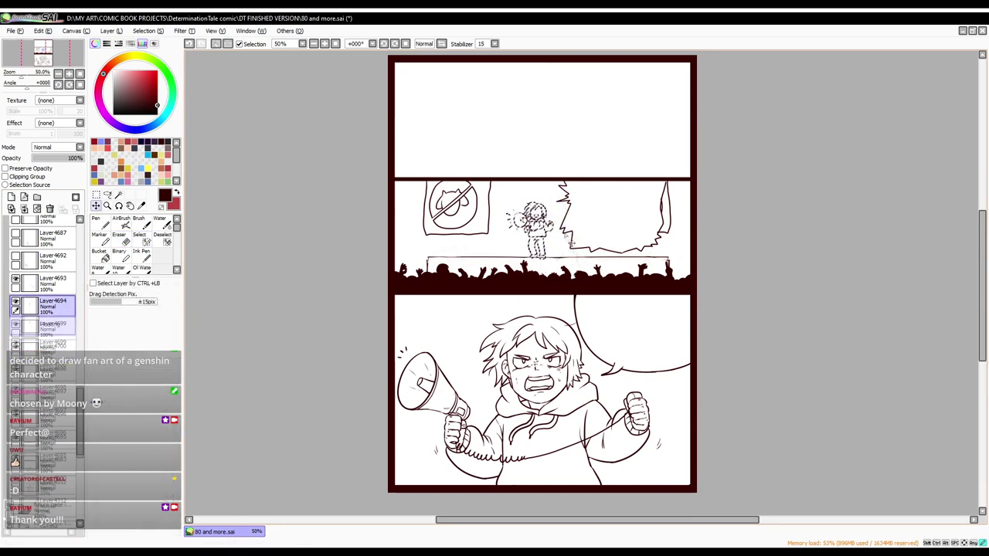
{"action": "key", "text": "e"}
Step: Replace the bottom panel's smooth speech bubble with a jagged outline inked on a new layer, merging it into Layer4693
{"action": "key", "text": "ctrl+shift+n"}
{"action": "key", "text": "n"}
{"action": "left_click_drag", "start_coordinate": [560, 297], "coordinate": [578, 316]}
{"action": "left_click", "coordinate": [611, 366], "text": "ctrl"}
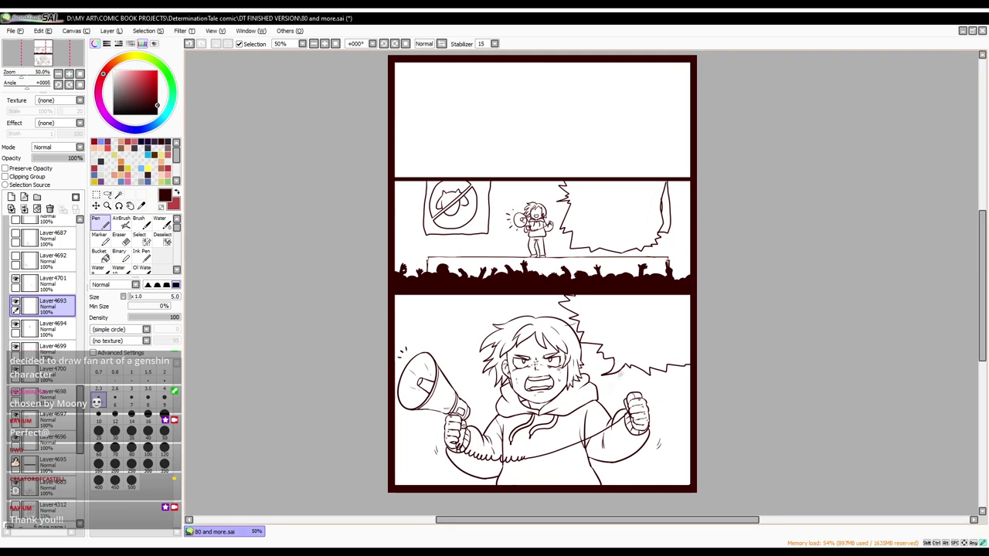
{"action": "key", "text": "ctrl+z"}
{"action": "key", "text": "ctrl+z"}
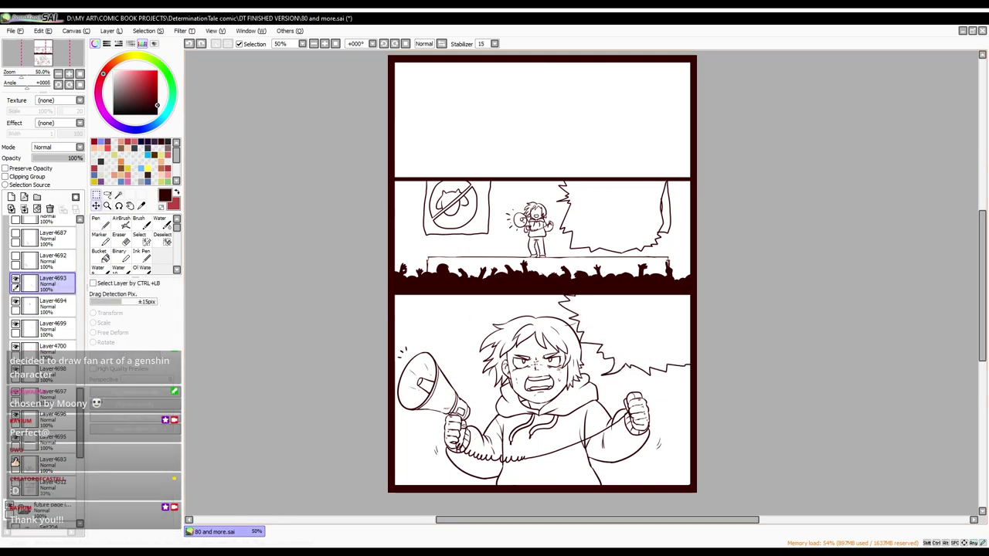
Step: Shift the bottom panel's jagged speech bubble slightly right and down
{"action": "key", "text": "e"}
{"action": "key", "text": "ctrl+y"}
{"action": "key", "text": "ctrl+y"}
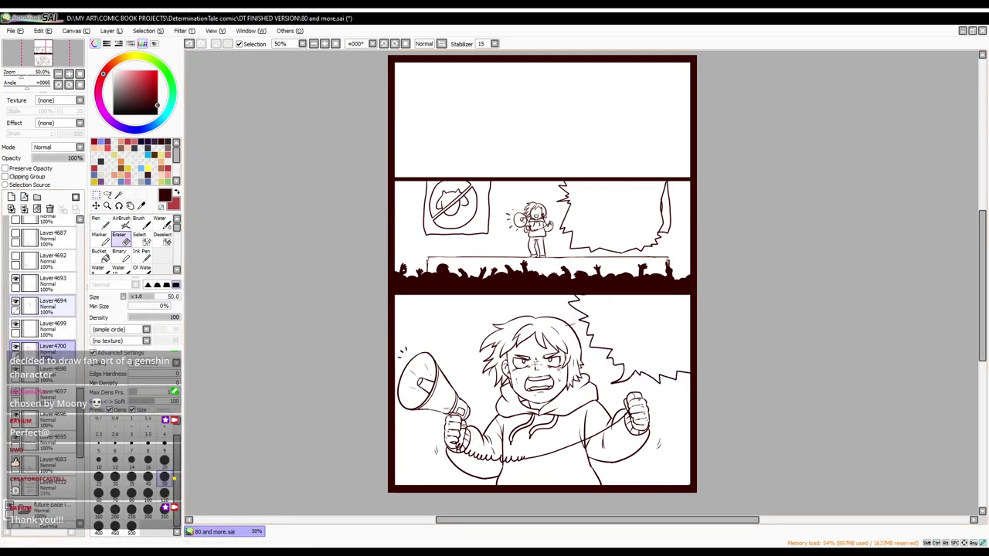
Step: Merge the character, poster, stage and bubble line-art layers into Layer4683, leaving the crowd on Layer4695
{"action": "key", "text": "ctrl+z"}
{"action": "key", "text": "ctrl+z"}
{"action": "key", "text": "ctrl+z"}
{"action": "key", "text": "ctrl+z"}
{"action": "key", "text": "n"}
{"action": "key", "text": "ctrl+z"}
{"action": "key", "text": "ctrl+z"}
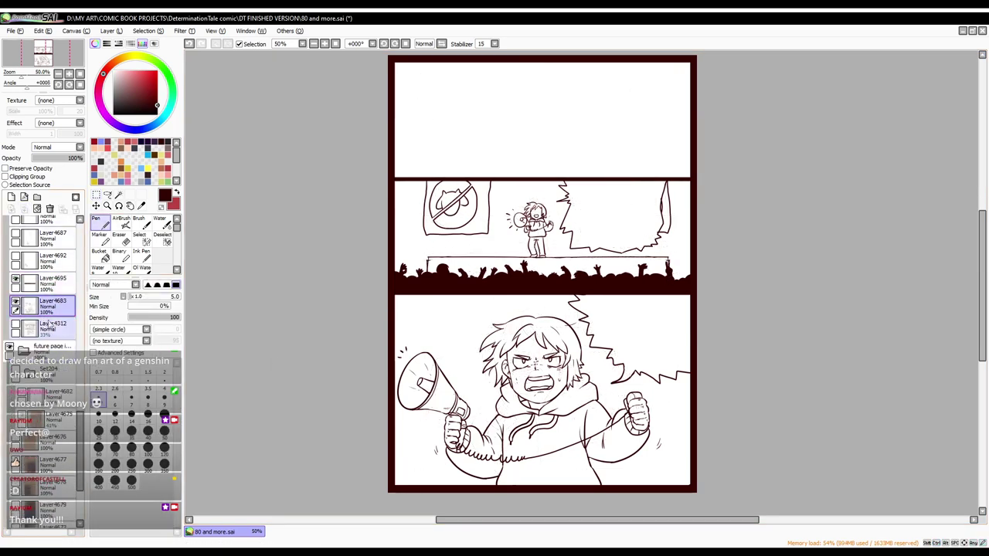
Step: Duplicate the crowd silhouette, set the copy to 52% opacity and offset it upward as a lighter second crowd row
{"action": "left_click", "coordinate": [49, 324]}
{"action": "key", "text": "ctrl+t"}
{"action": "key", "text": "Return"}
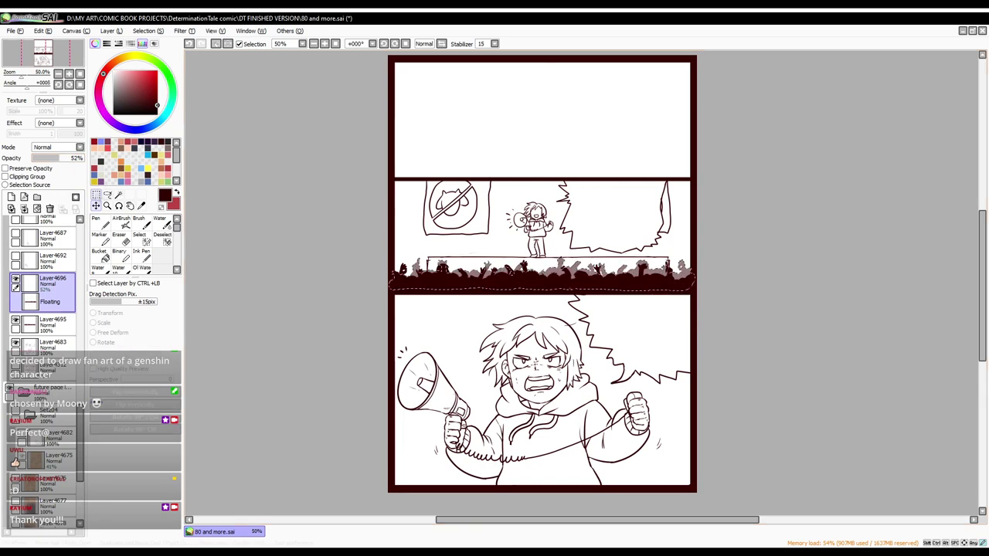
Step: Clean up the lighter second crowd row in the middle panel, erasing overlapping shapes and redrawing gaps with the Pen
{"action": "key", "text": "e"}
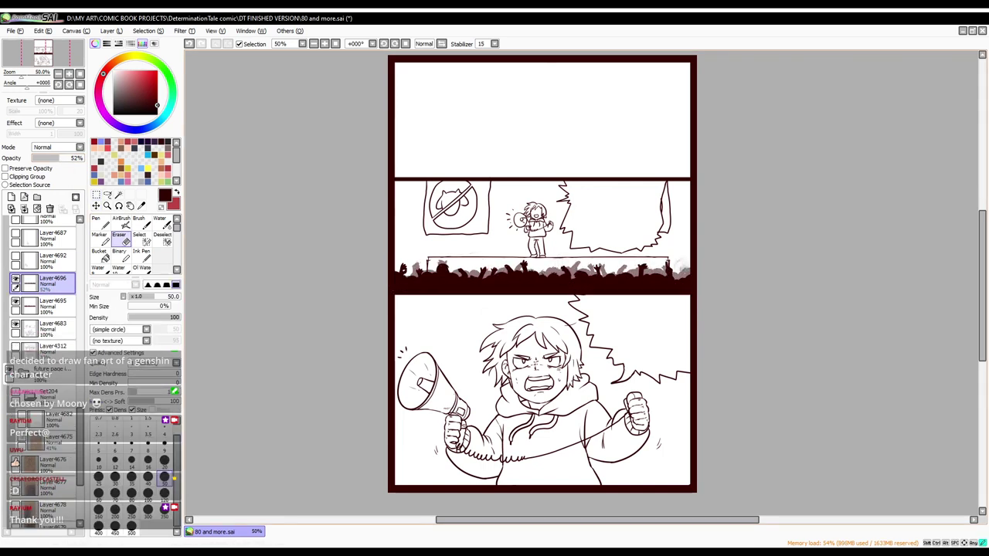
{"action": "key", "text": "n"}
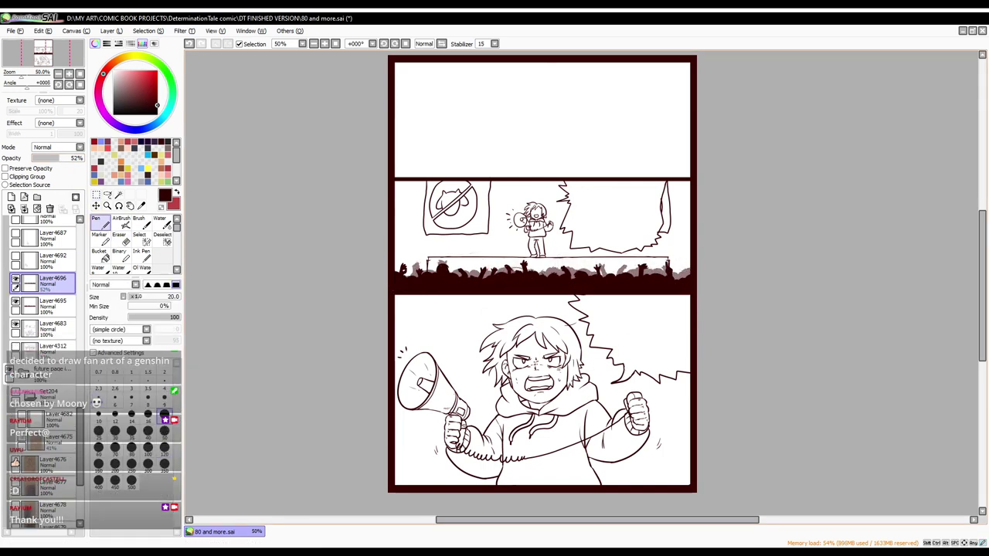
{"action": "key", "text": "e"}
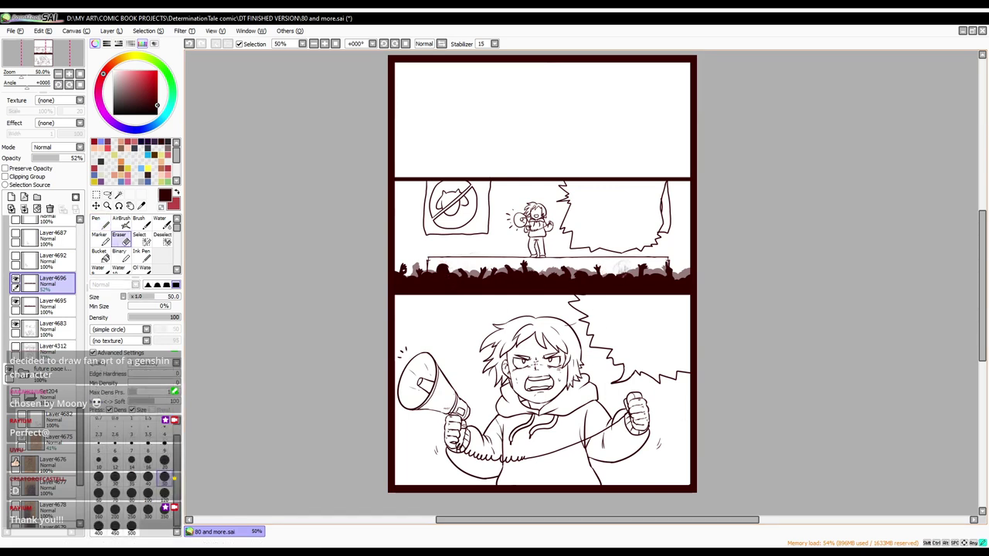
{"action": "key", "text": "n"}
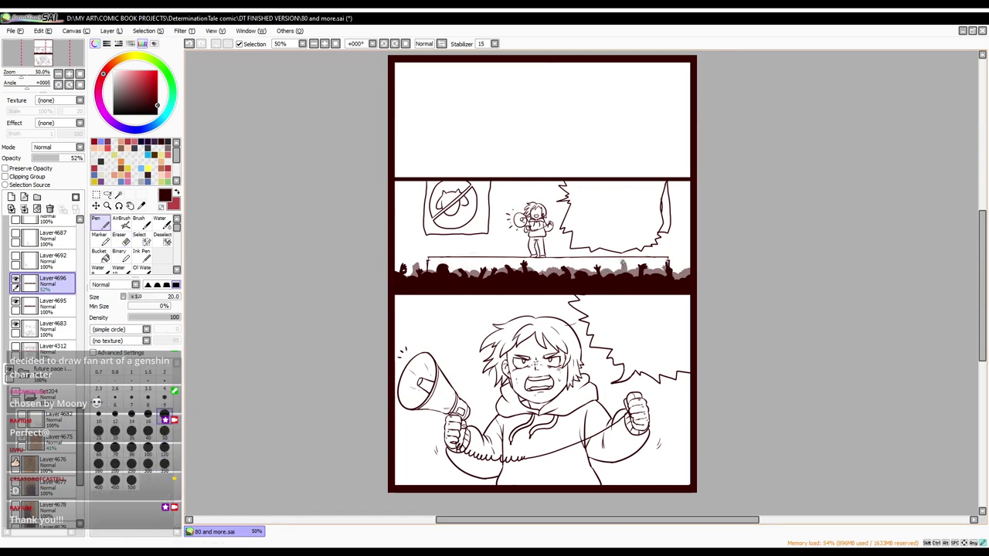
Step: Group both crowd layers in a folder, place the lighter row beneath, and recolour it opaque muted brown with preserved opacity
{"action": "key", "text": "ctrl+g"}
{"action": "left_click_drag", "start_coordinate": [66, 161], "coordinate": [63, 164]}
{"action": "key", "text": "alt"}
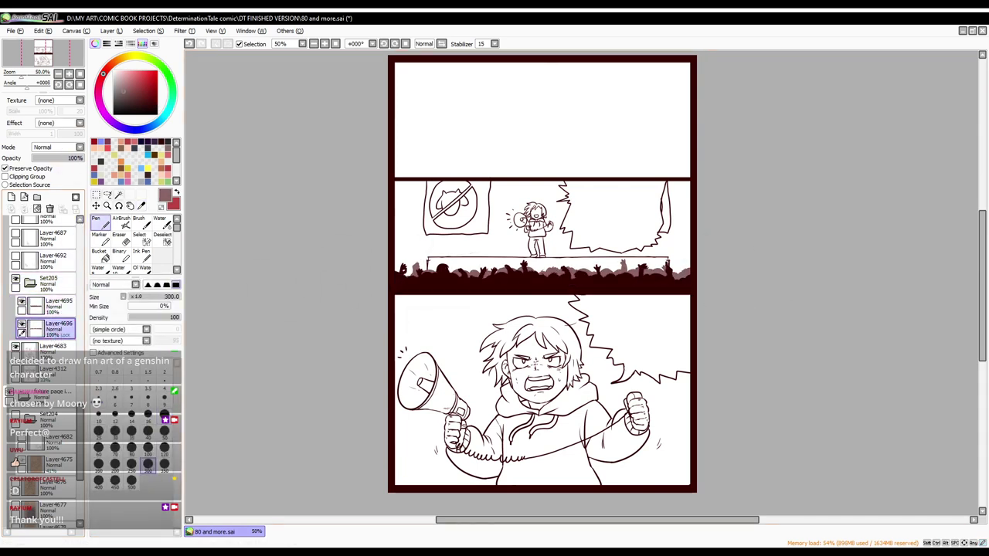
Step: Show the rough sketch layer beneath the line art again and save the comic page
{"action": "key", "text": "ctrl+t"}
{"action": "key", "text": "Return"}
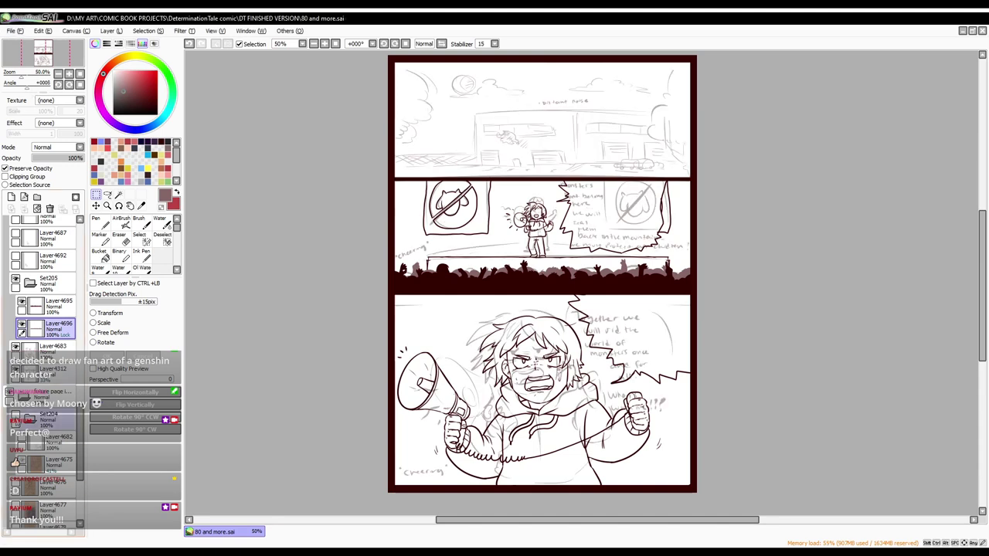
{"action": "key", "text": "ctrl+t"}
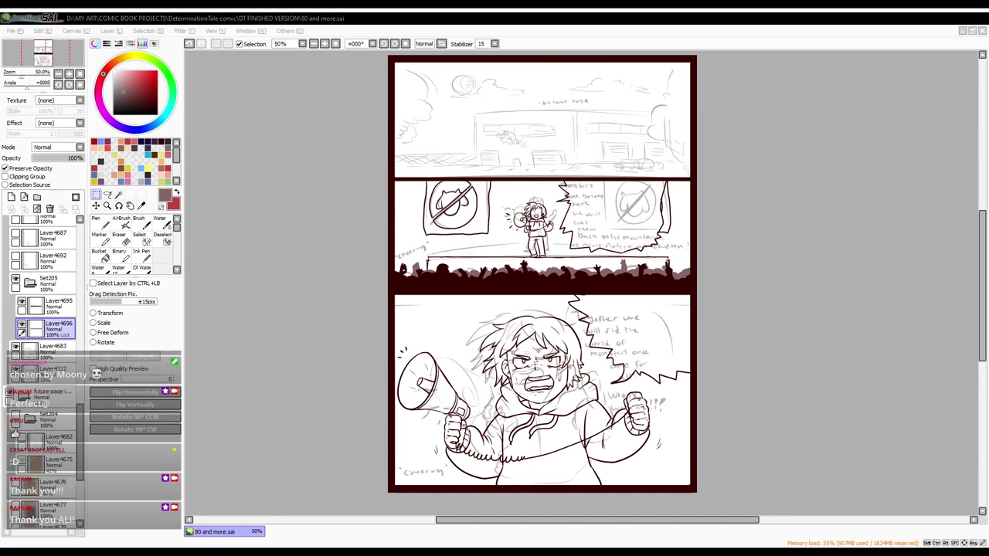
{"action": "key", "text": "Return"}
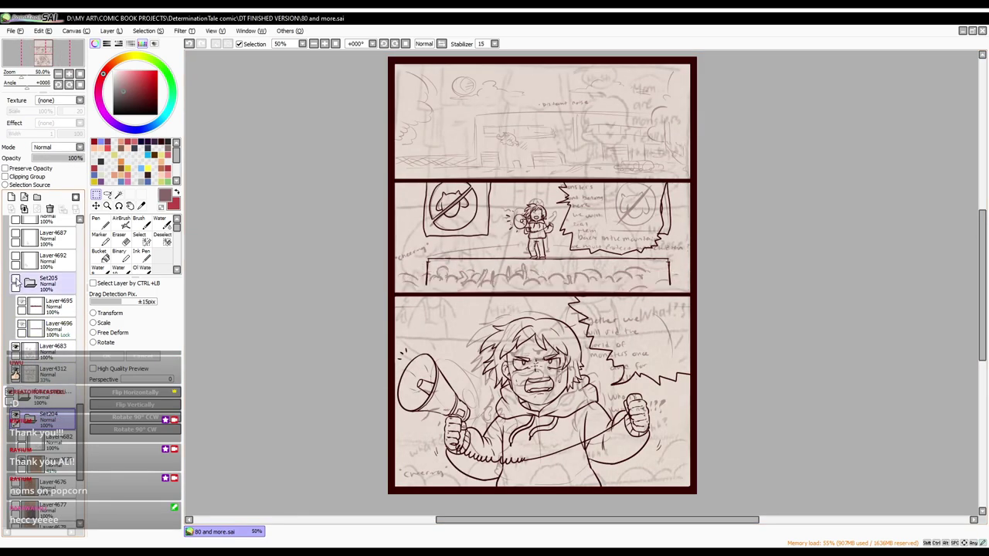
Step: Check the future page sketch folders, leaving the page 80 folder visible and expanded over its rough sketch
{"action": "scroll", "coordinate": [43, 370], "scroll_direction": "up", "scroll_amount": 5}
{"action": "left_click", "coordinate": [9, 317]}
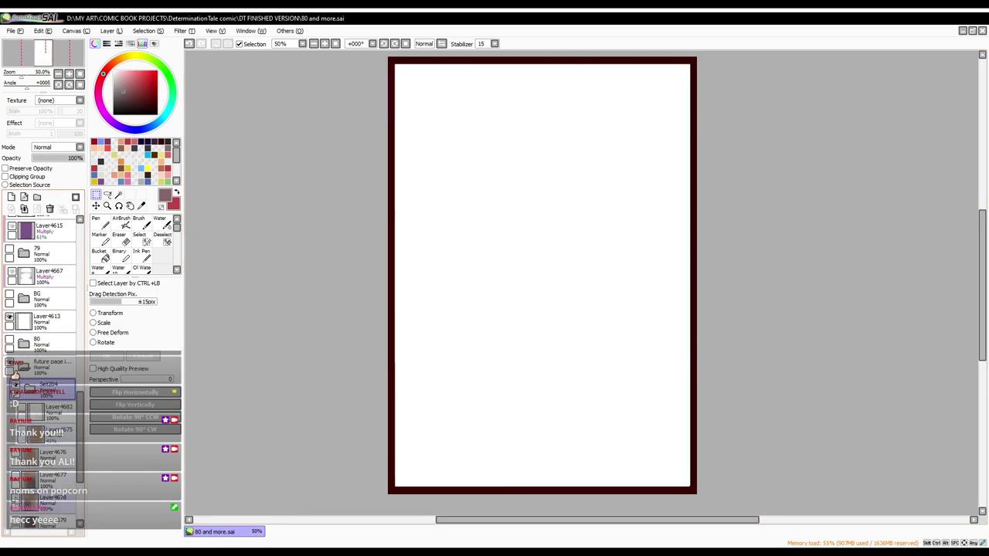
{"action": "scroll", "coordinate": [42, 371], "scroll_direction": "down", "scroll_amount": 2}
{"action": "left_click", "coordinate": [16, 340]}
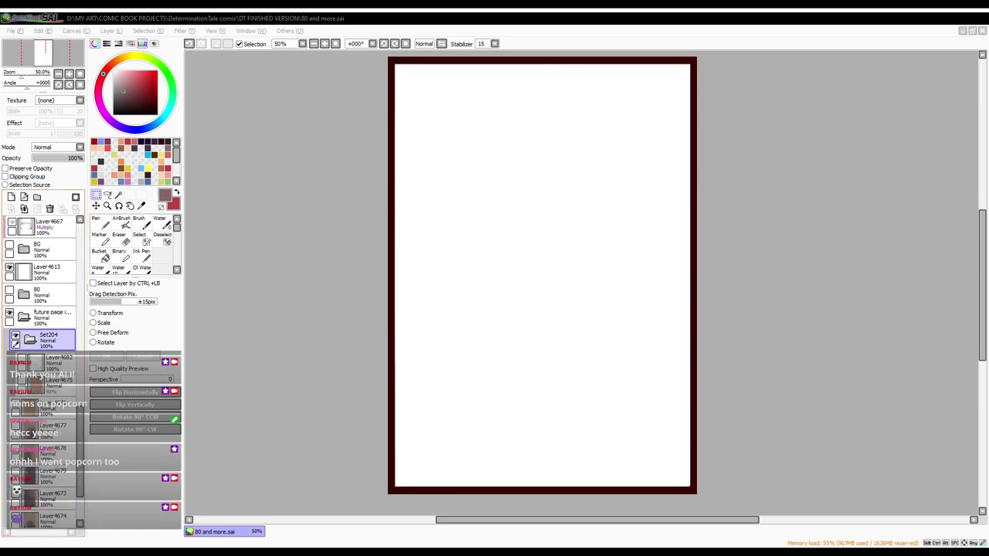
{"action": "left_click", "coordinate": [10, 293]}
{"action": "left_click", "coordinate": [24, 293]}
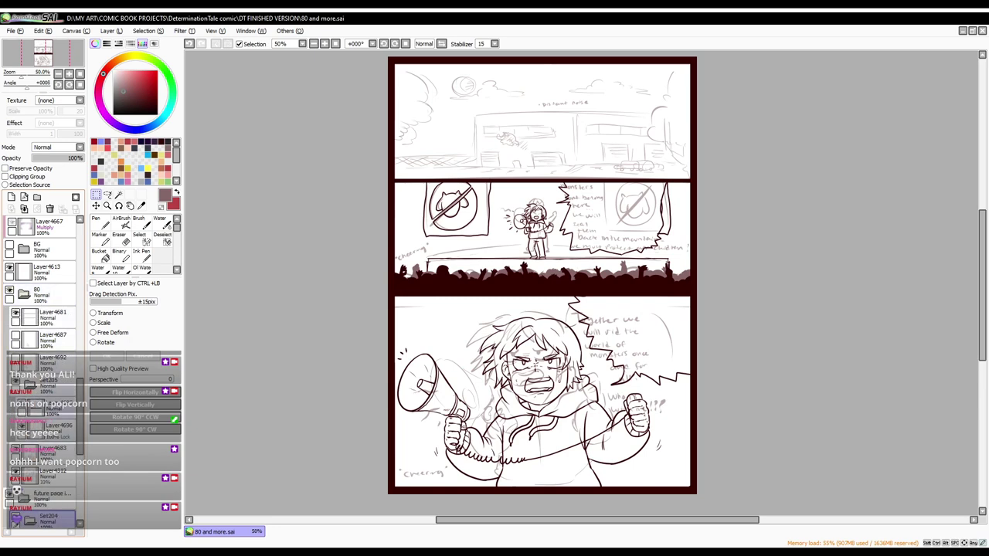
Step: Ink the two trees framing the top panel with a size 5 Pen in the border's dark brown
{"action": "key", "text": "ctrl+plus"}
{"action": "key", "text": "n"}
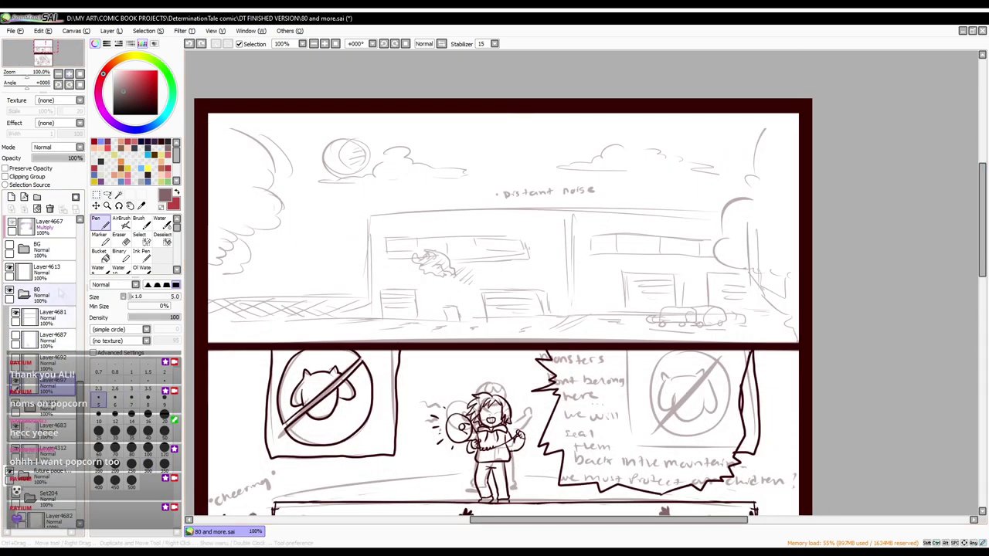
{"action": "left_click", "coordinate": [201, 123], "text": "alt"}
{"action": "left_click_drag", "start_coordinate": [209, 123], "coordinate": [246, 137]}
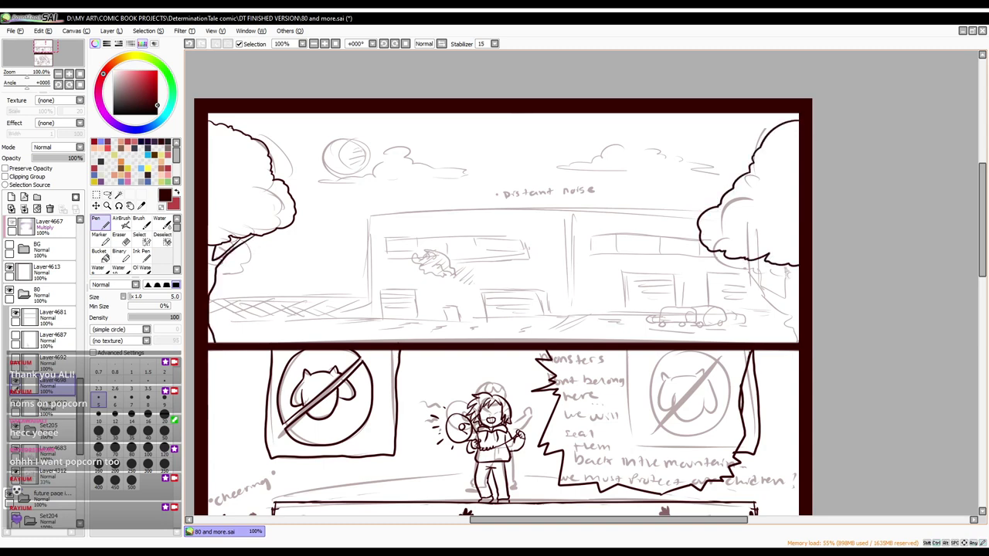
Step: Ink a rectangular building outline over the top panel's sketch and divide it with a vertical line
{"action": "key", "text": "m"}
{"action": "left_click_drag", "start_coordinate": [369, 216], "coordinate": [760, 318]}
{"action": "key", "text": "ctrl+f"}
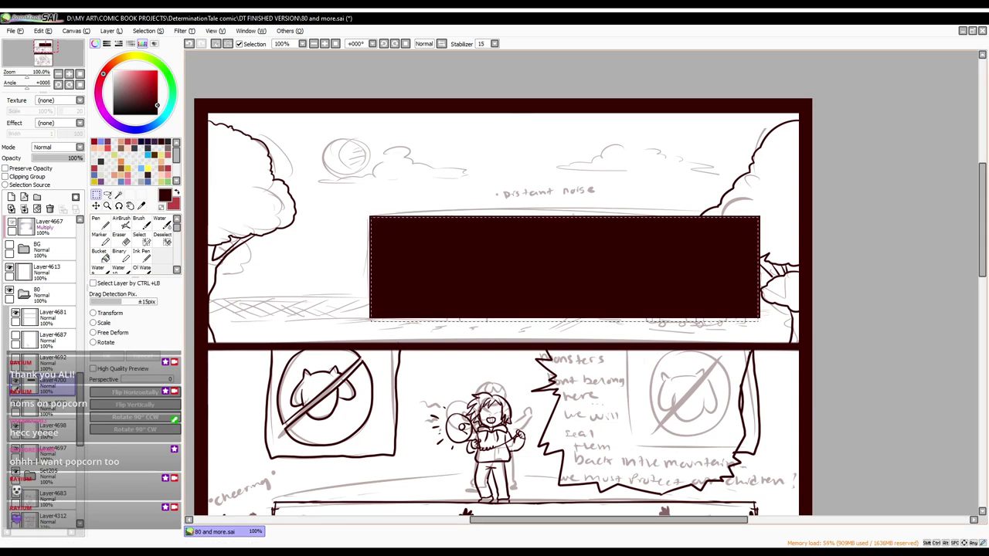
{"action": "key", "text": "ctrl+z"}
{"action": "key", "text": "n"}
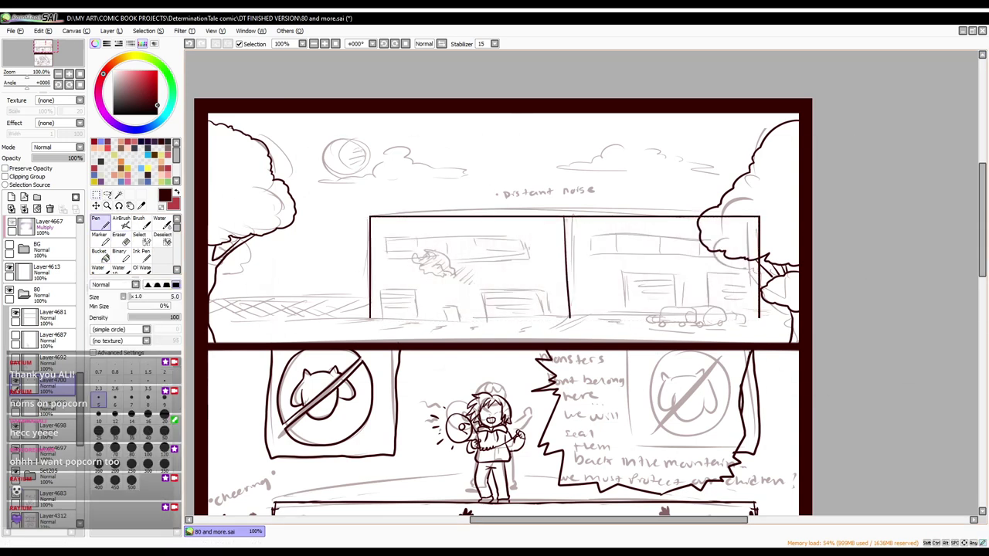
Step: Complete the building's base line and deform its right section so the far end tapers in perspective
{"action": "key", "text": "v"}
{"action": "key", "text": "ctrl+c"}
{"action": "key", "text": "ctrl+v"}
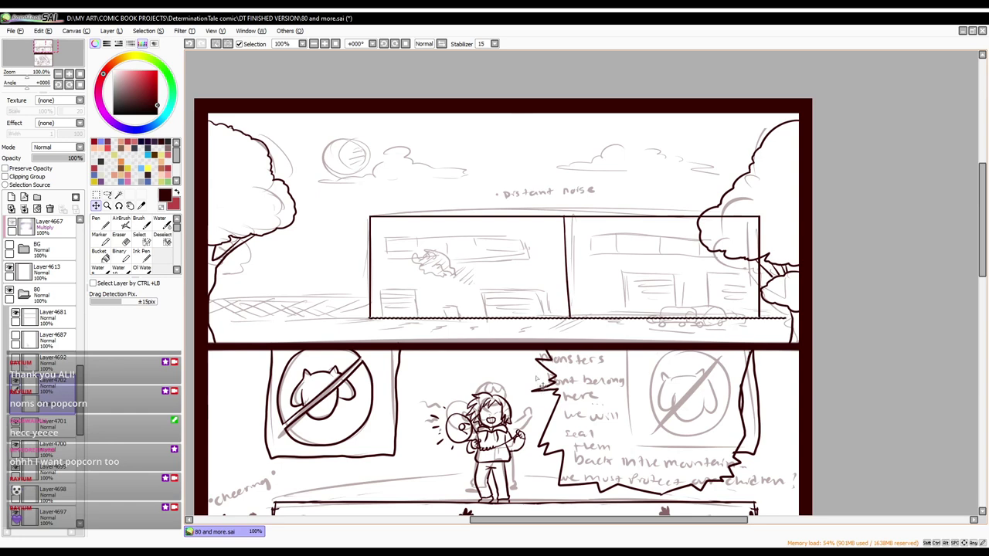
{"action": "key", "text": "ctrl+t"}
{"action": "left_click", "coordinate": [139, 234]}
{"action": "left_click_drag", "start_coordinate": [576, 207], "coordinate": [587, 217]}
{"action": "key", "text": "ctrl+t"}
{"action": "left_click_drag", "start_coordinate": [761, 267], "coordinate": [749, 268]}
{"action": "key", "text": "Return"}
{"action": "key", "text": "n"}
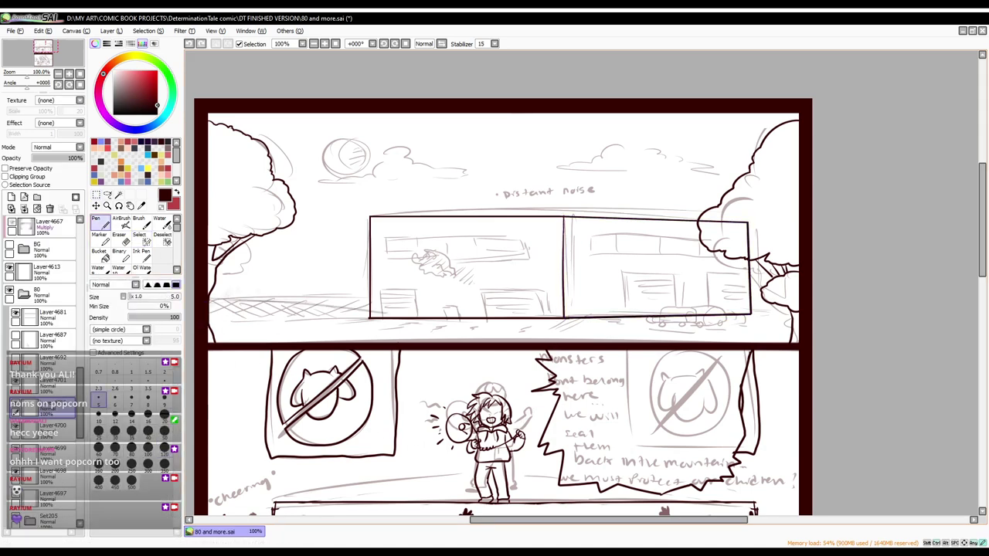
Step: Ink the fence rail and ground line running from the left tree to the building, angling them with Free Deform
{"action": "key", "text": "m"}
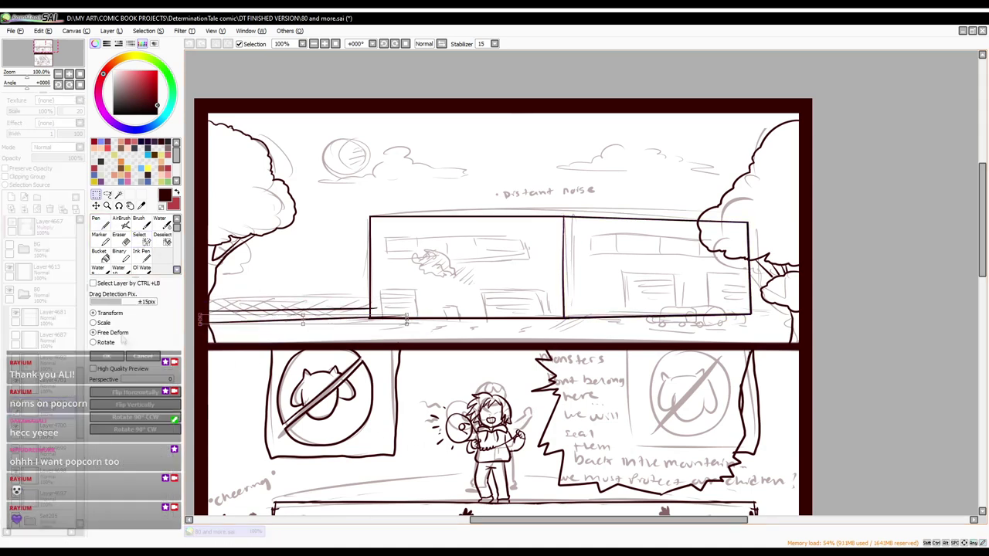
{"action": "key", "text": "ctrl+d"}
{"action": "key", "text": "n"}
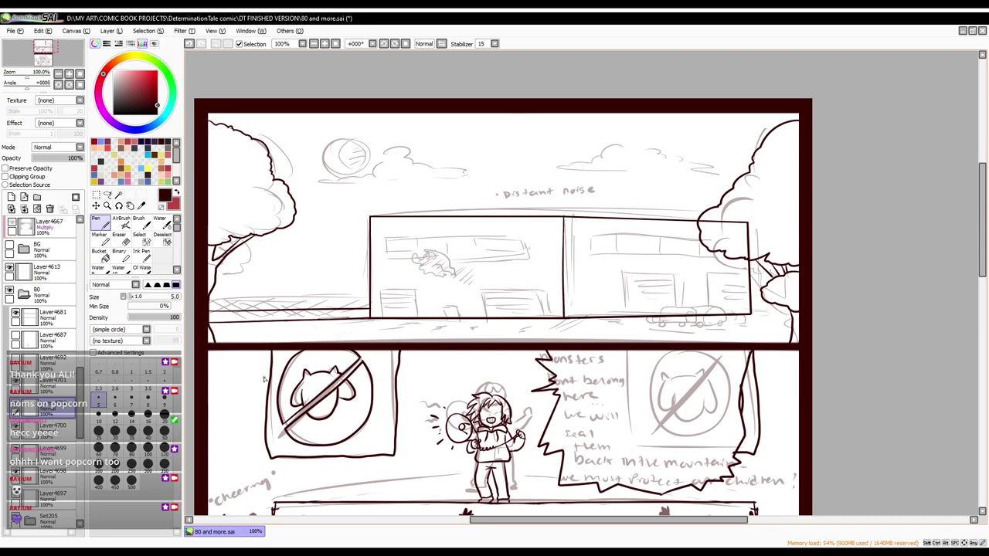
{"action": "key", "text": "m"}
{"action": "scroll", "coordinate": [264, 379], "scroll_direction": "up", "scroll_amount": 1}
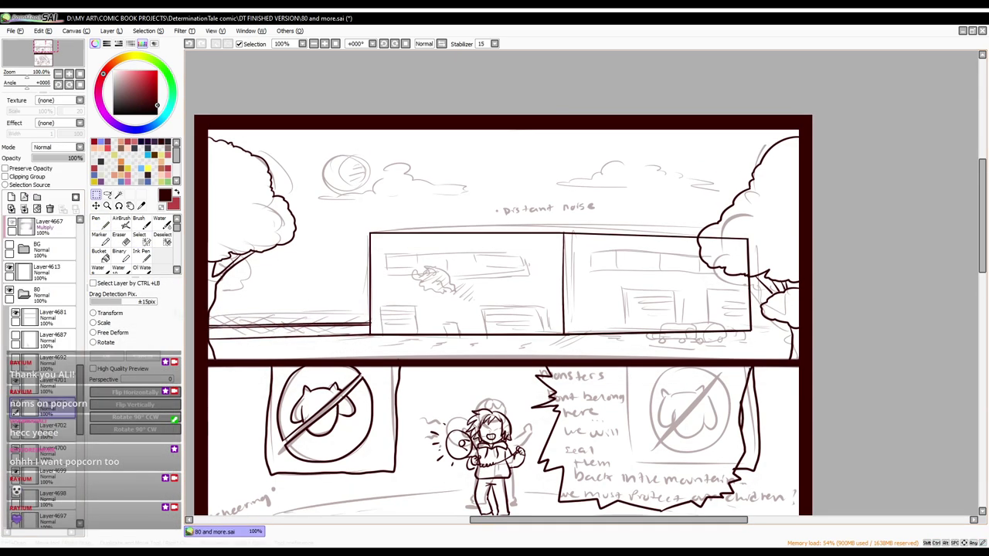
Step: Hatch the first stretch of fence with diagonal strokes and repeat the hatching along to the building
{"action": "key", "text": "n"}
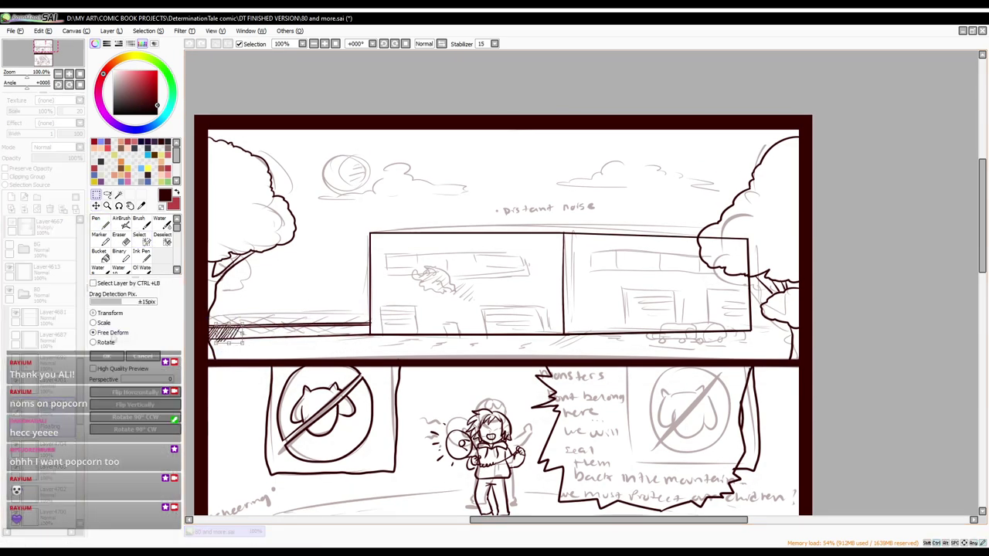
{"action": "key", "text": "e"}
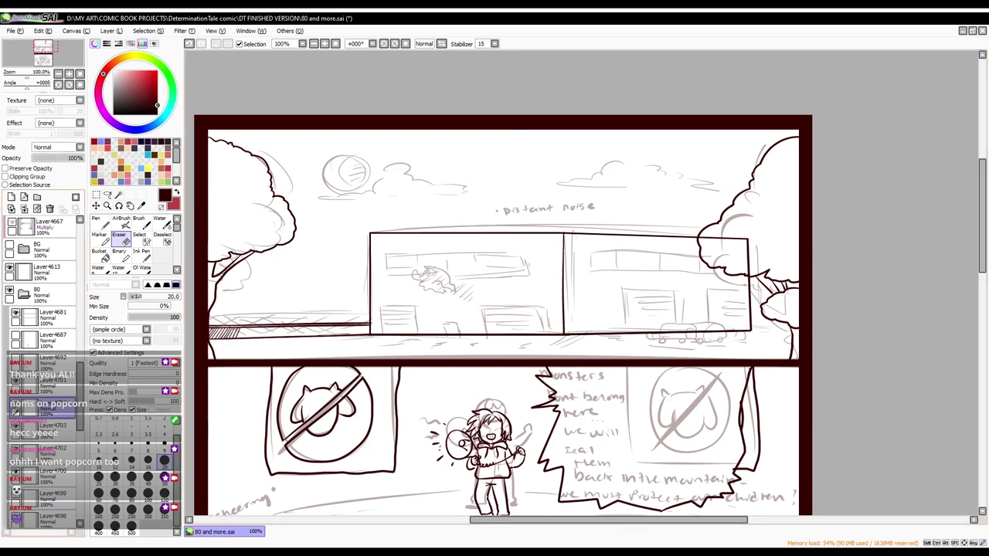
{"action": "key", "text": "n"}
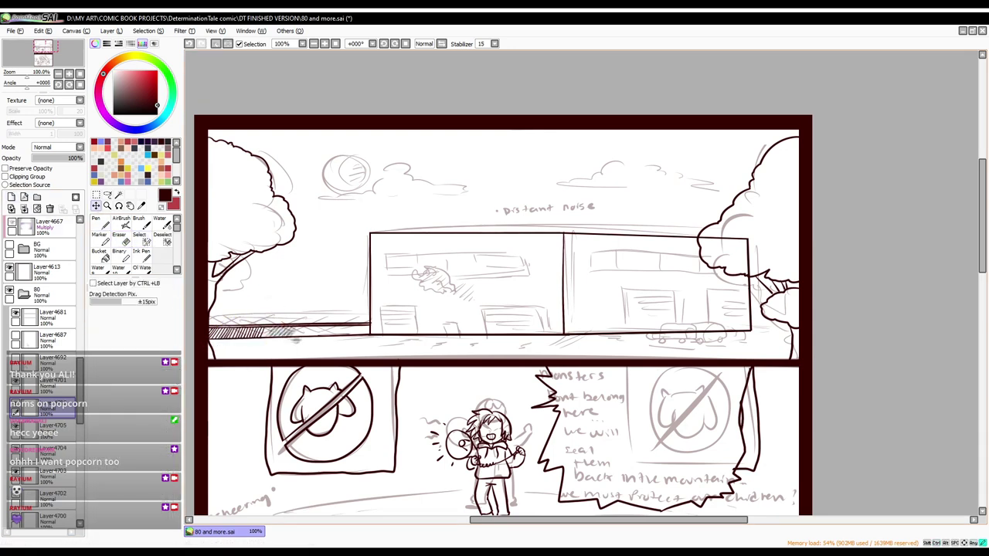
{"action": "left_click_drag", "start_coordinate": [255, 333], "coordinate": [370, 342]}
{"action": "key", "text": "ctrl+t"}
{"action": "key", "text": "Return"}
Step: Build the fence hatching into a crosshatched mesh along its whole length
{"action": "key", "text": "s"}
{"action": "left_click_drag", "start_coordinate": [209, 332], "coordinate": [270, 340]}
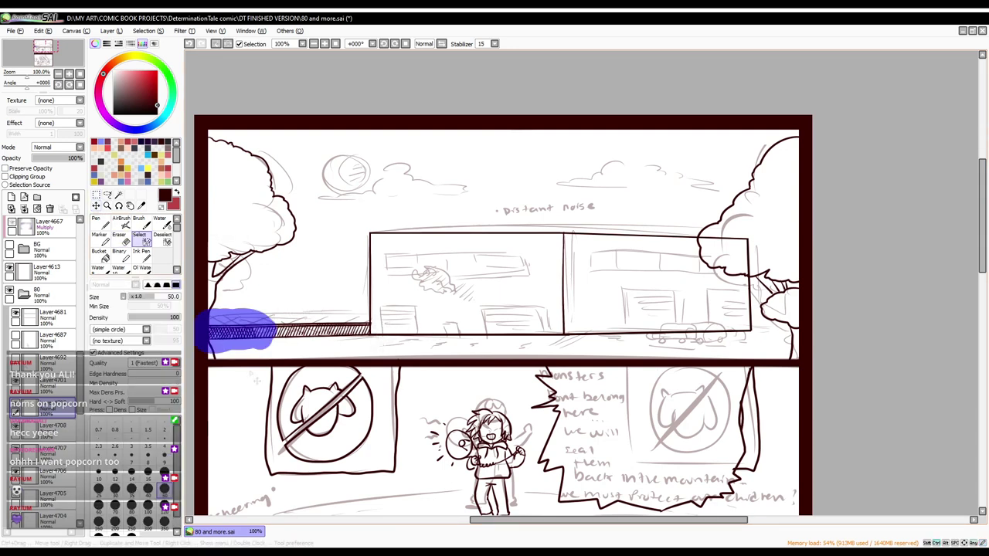
{"action": "left_click_drag", "start_coordinate": [209, 329], "coordinate": [317, 340]}
{"action": "key", "text": "ctrl+d"}
Step: Ink the ground line along the building's base and extend it to the right-hand tree
{"action": "key", "text": "n"}
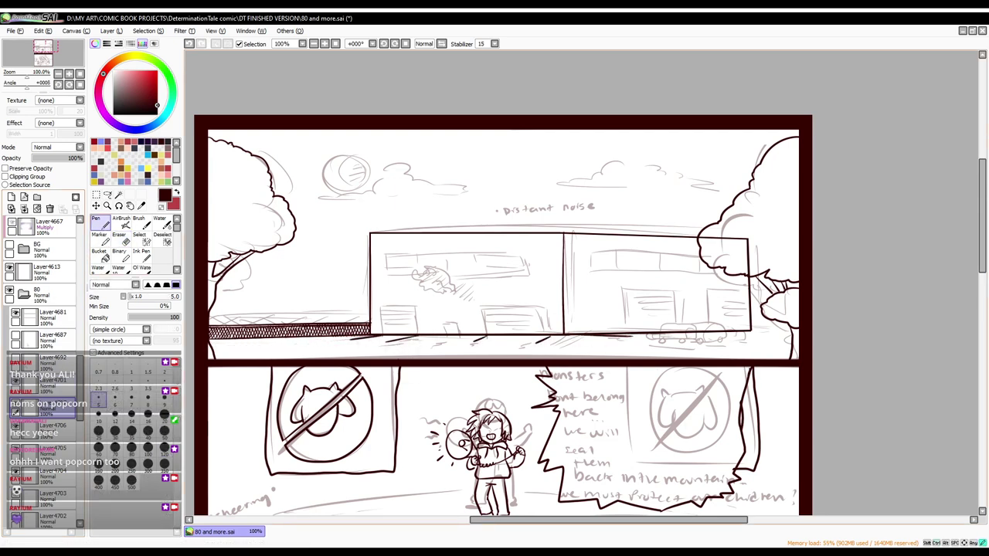
{"action": "left_click_drag", "start_coordinate": [371, 335], "coordinate": [792, 335]}
{"action": "left_click", "coordinate": [12, 197]}
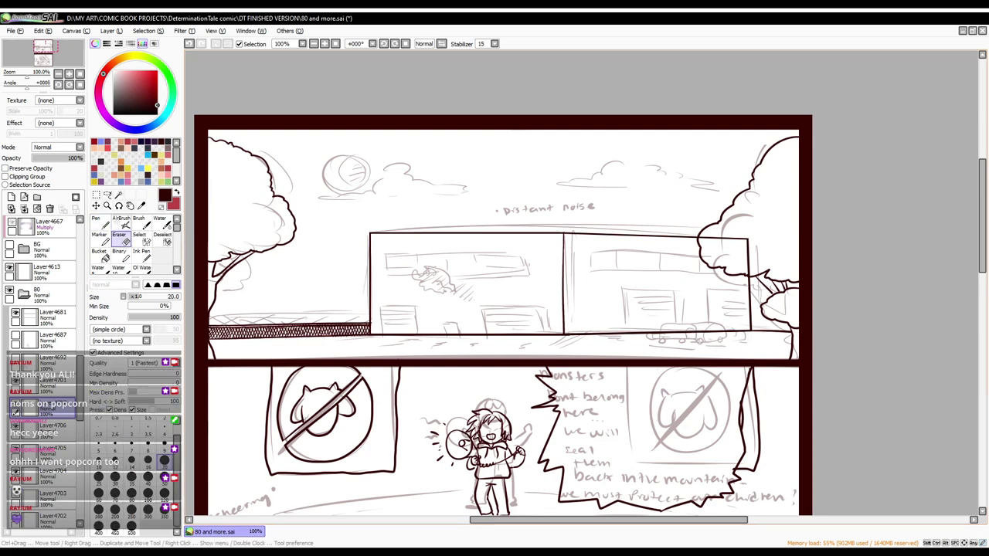
Step: Ink the building's first garage door and place a widened copy over the second sketched door
{"action": "left_click_drag", "start_coordinate": [374, 294], "coordinate": [394, 332]}
{"action": "left_click_drag", "start_coordinate": [368, 282], "coordinate": [437, 347]}
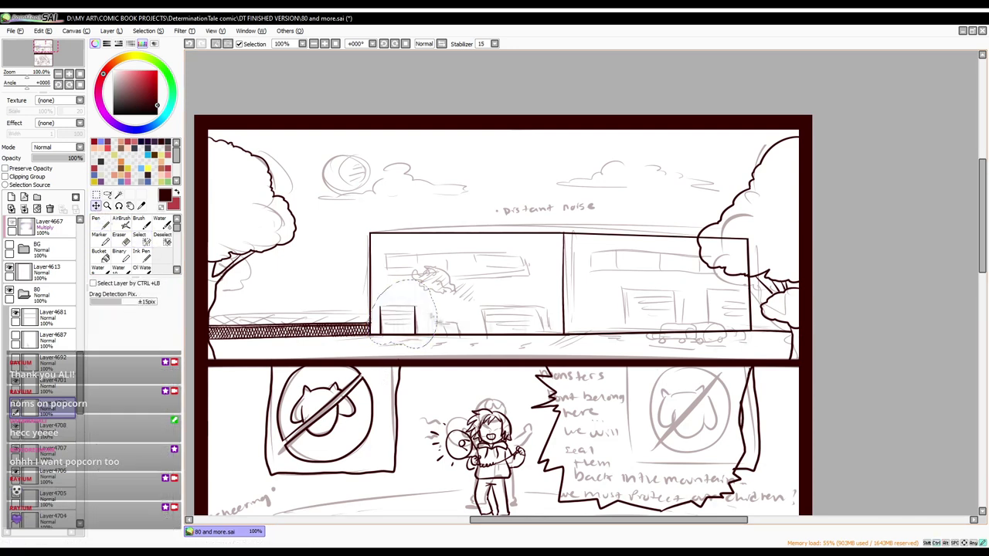
{"action": "key", "text": "ctrl+c"}
{"action": "key", "text": "ctrl+v"}
{"action": "key", "text": "ctrl+t"}
{"action": "left_click_drag", "start_coordinate": [397, 319], "coordinate": [503, 319]}
{"action": "key", "text": "Return"}
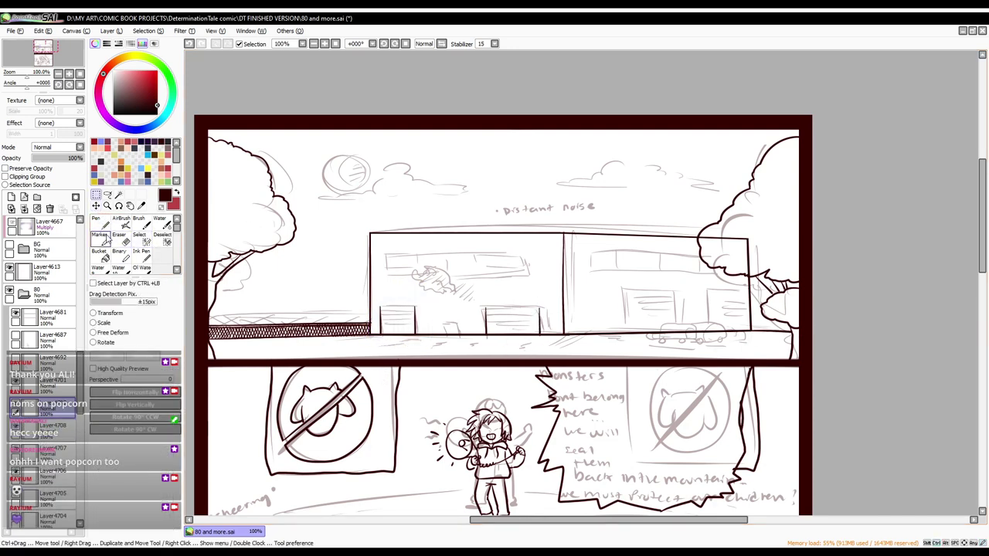
Step: Slope the left section's roofline down toward its outer corner and ink the small door between the garage doors
{"action": "left_click", "coordinate": [139, 235]}
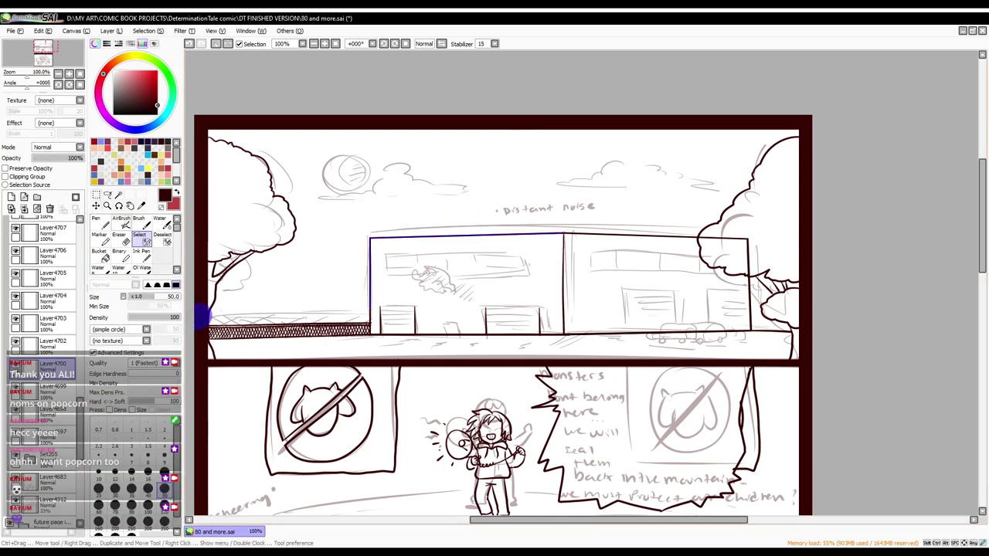
{"action": "key", "text": "n"}
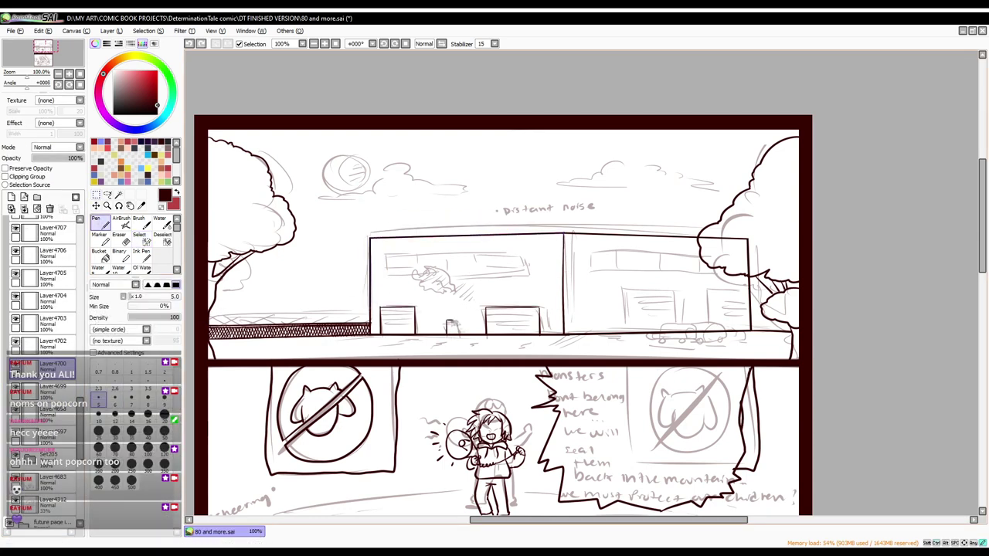
Step: Add two horizontal lines below the roof across both building sections, deforming them to follow the perspective
{"action": "left_click_drag", "start_coordinate": [371, 231], "coordinate": [748, 230]}
{"action": "key", "text": "ctrl+t"}
{"action": "left_click_drag", "start_coordinate": [562, 254], "coordinate": [562, 270]}
{"action": "key", "text": "ctrl+t"}
{"action": "key", "text": "Return"}
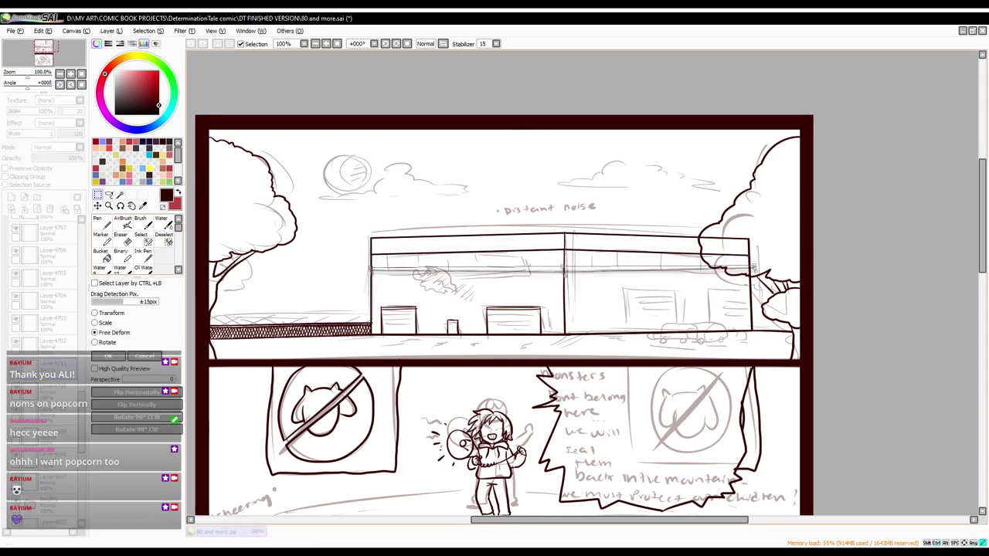
Step: Trim the horizontal lines into two window strips and ink their end edges and pane dividers
{"action": "key", "text": "e"}
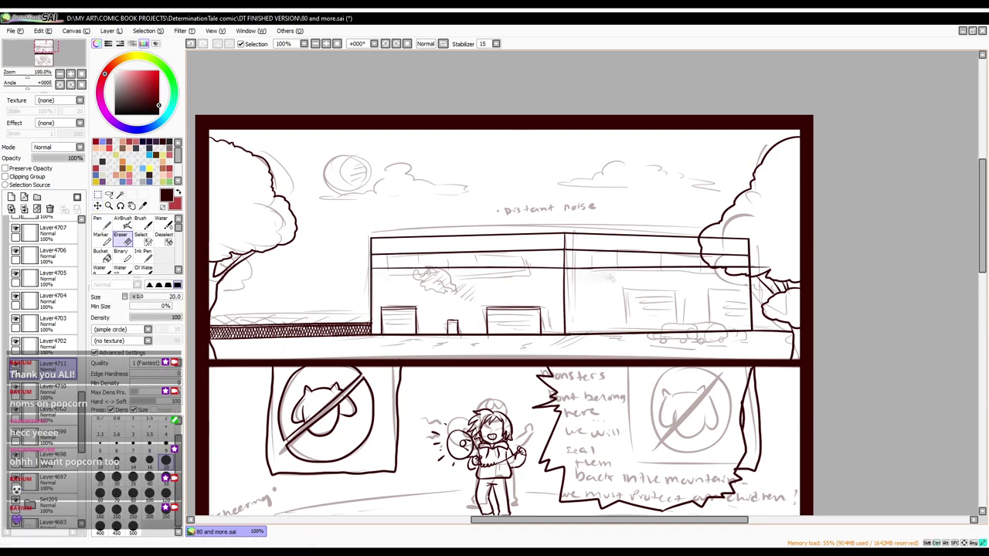
{"action": "key", "text": "n"}
{"action": "key", "text": "e"}
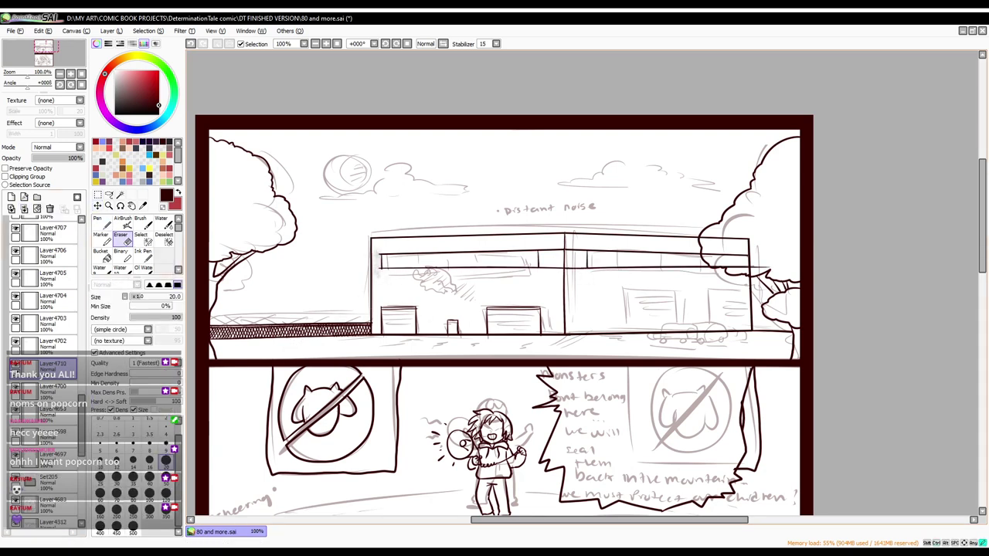
{"action": "key", "text": "n"}
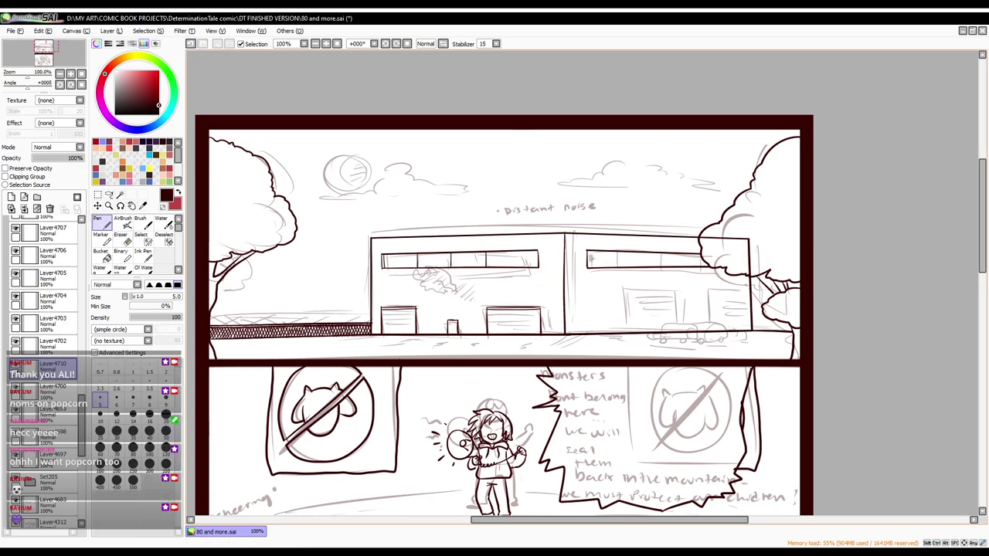
Step: Place a copy of the chain-link fence beyond the building's right wall and erase the part that overlaps the building and tree
{"action": "left_click", "coordinate": [46, 294]}
{"action": "left_click", "coordinate": [141, 236]}
{"action": "left_click_drag", "start_coordinate": [214, 329], "coordinate": [367, 329]}
{"action": "key", "text": "ctrl+c"}
{"action": "key", "text": "ctrl+v"}
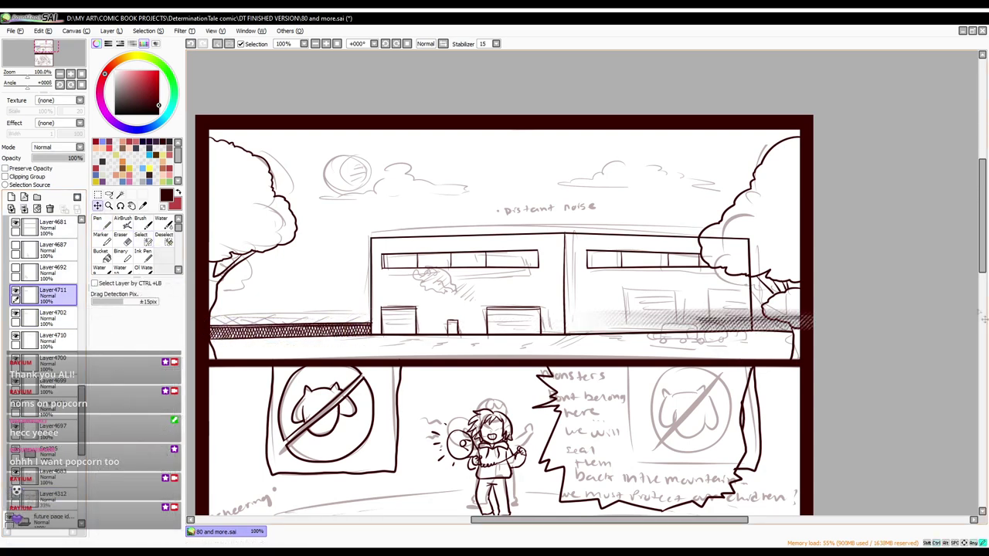
{"action": "key", "text": "e"}
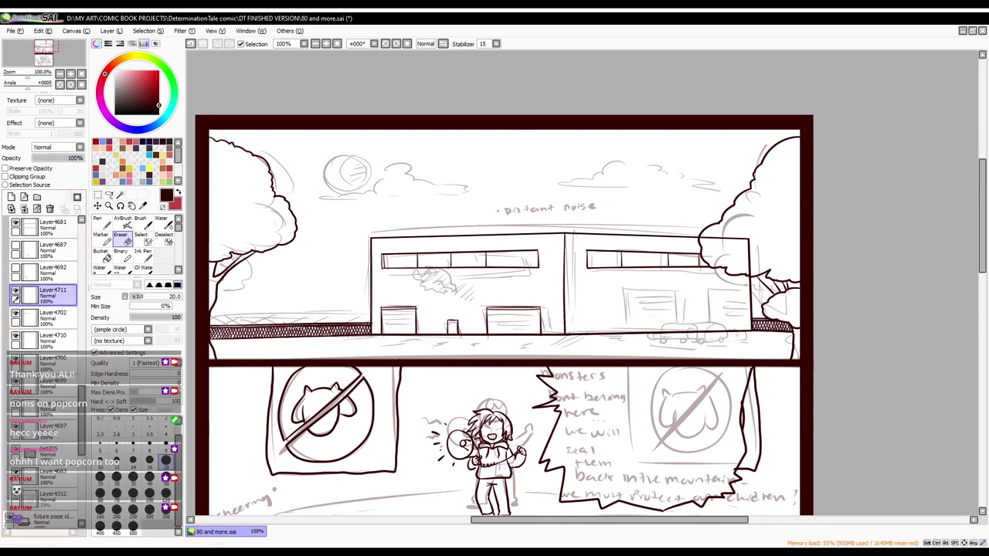
Step: Ink slats and handles on the doors, and draw a sidewalk with slab divisions along the building's base on new layers
{"action": "key", "text": "n"}
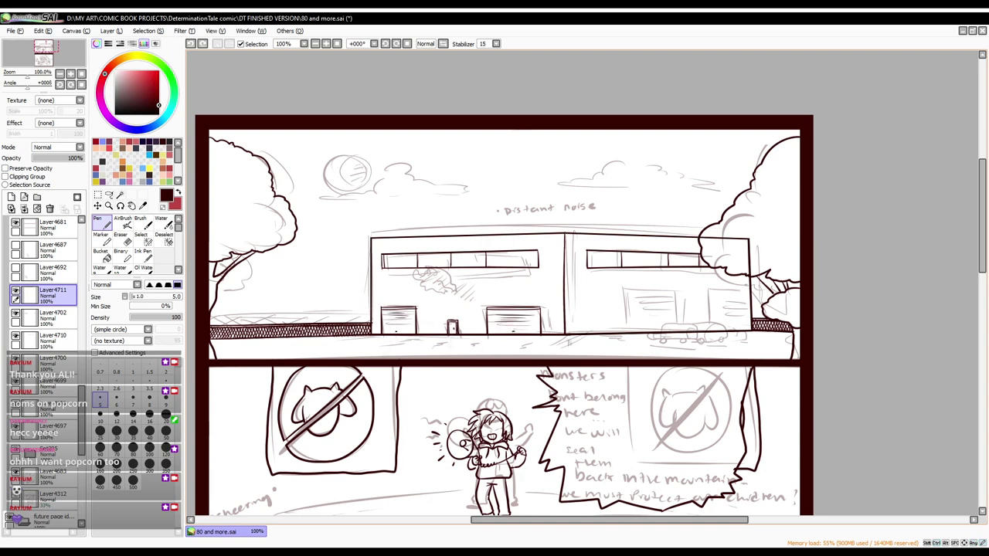
{"action": "key", "text": "ctrl+shift+n"}
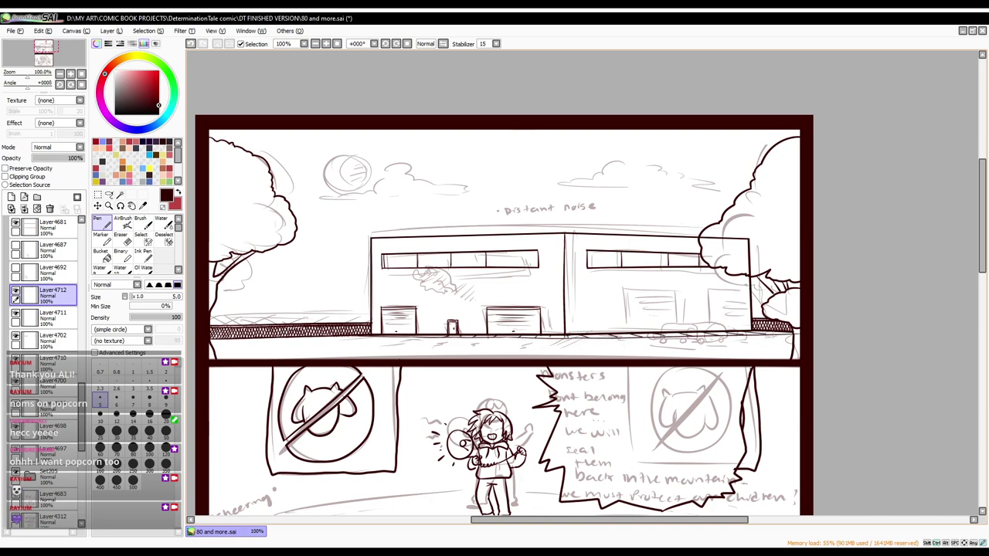
{"action": "key", "text": "ctrl+shift+n"}
{"action": "key", "text": "e"}
{"action": "left_click_drag", "start_coordinate": [359, 344], "coordinate": [792, 344]}
{"action": "key", "text": "n"}
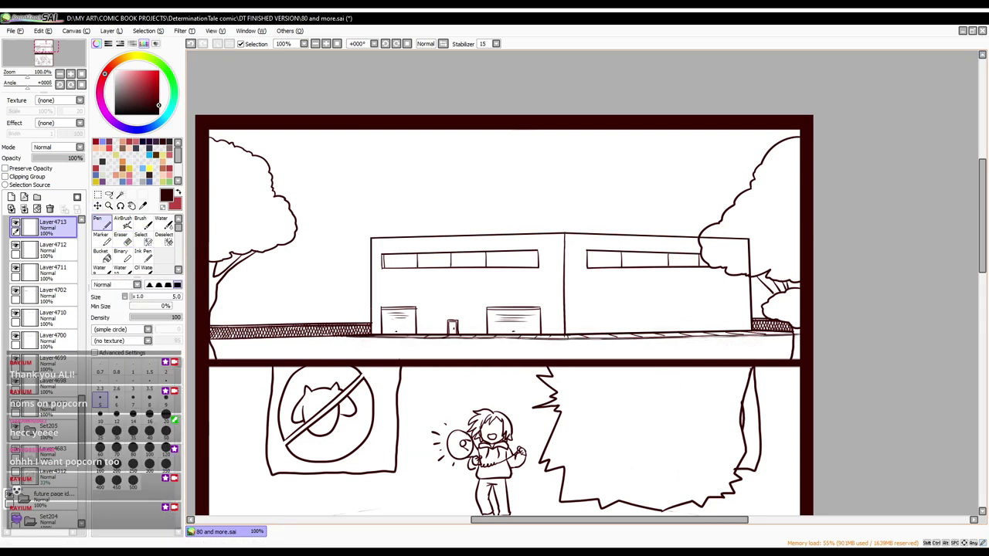
Step: Ink a small double door on the building's right section and add cracks and scuff marks to the windows, walls and road
{"action": "key", "text": "ctrl+shift+n"}
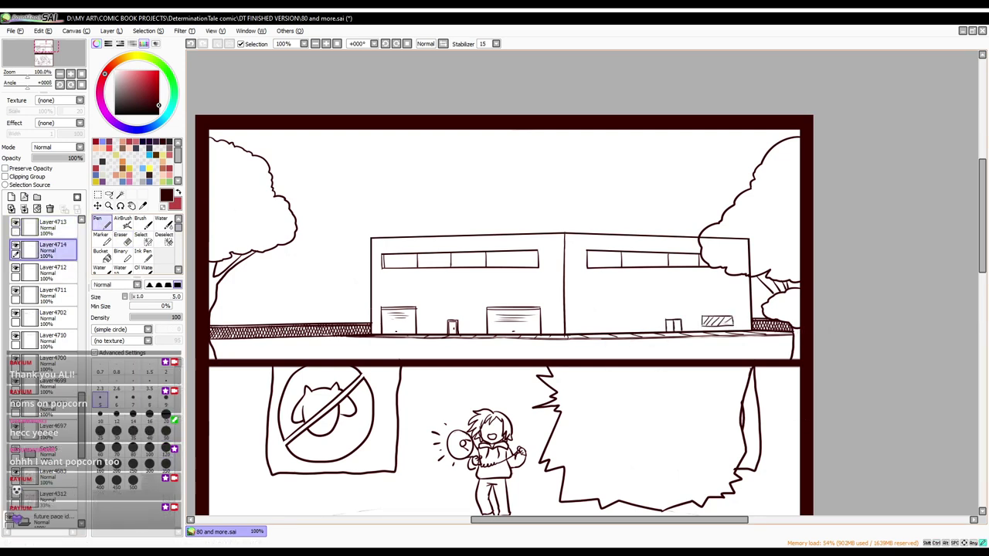
{"action": "key", "text": "ctrl+shift+n"}
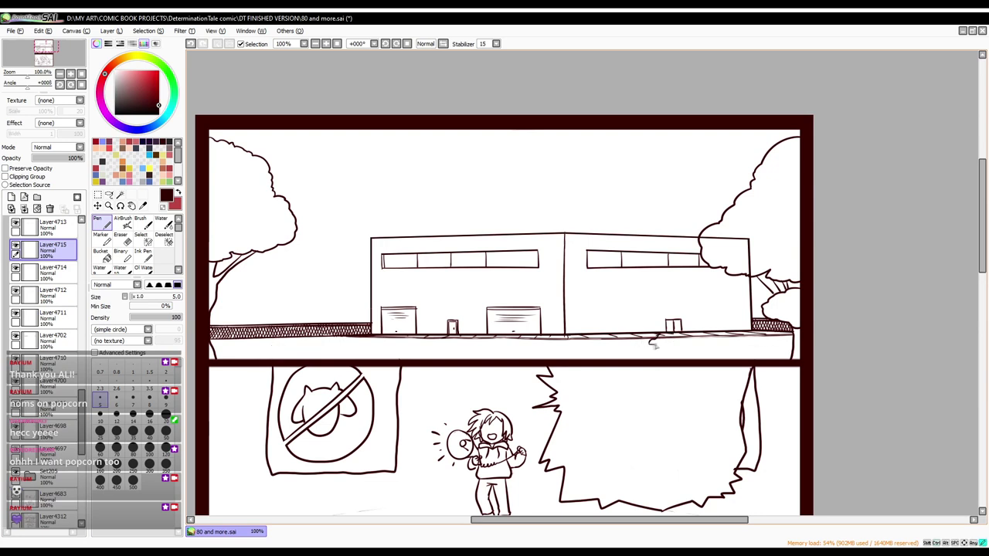
{"action": "left_click", "coordinate": [46, 382]}
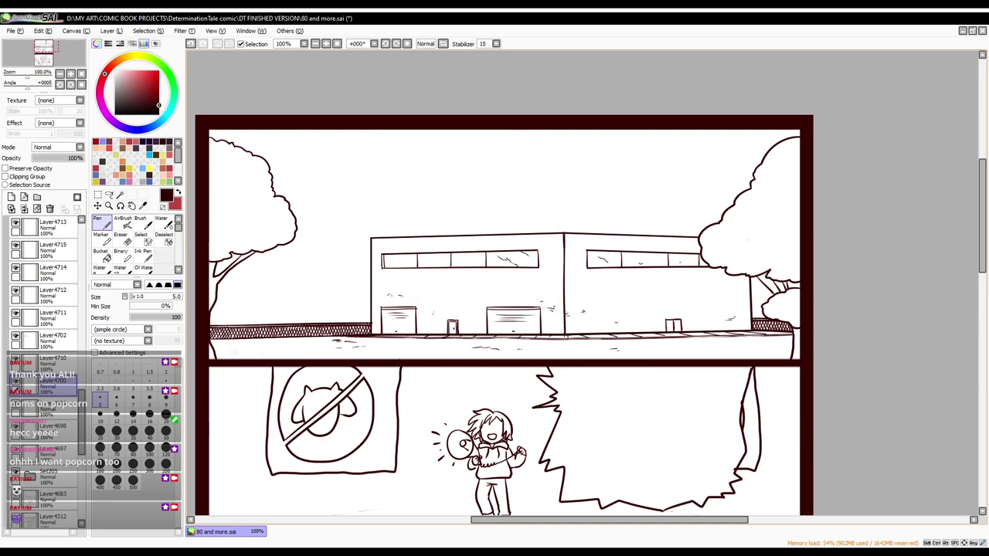
Step: Ink the two clouds over the sketch and draw a round moon outline beside the left cloud
{"action": "key", "text": "ctrl+z"}
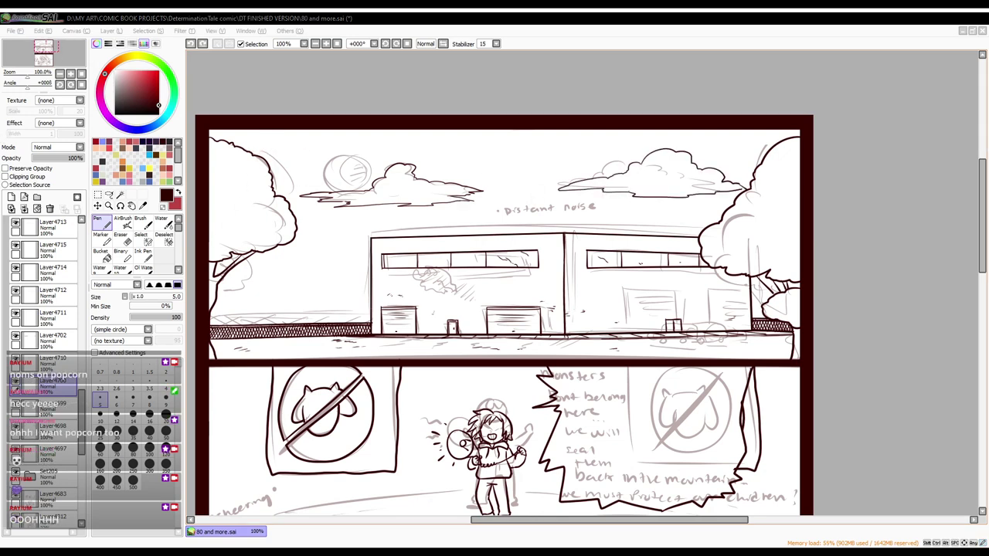
{"action": "key", "text": "s"}
{"action": "left_click_drag", "start_coordinate": [332, 174], "coordinate": [363, 159]}
{"action": "key", "text": "e"}
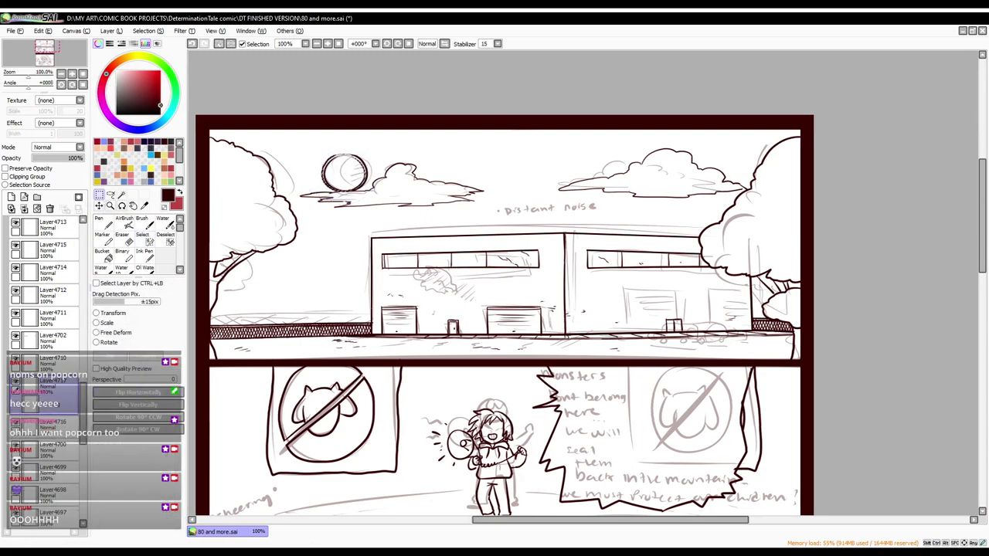
{"action": "key", "text": "ctrl+d"}
{"action": "left_click", "coordinate": [165, 476]}
{"action": "key", "text": "ctrl+e"}
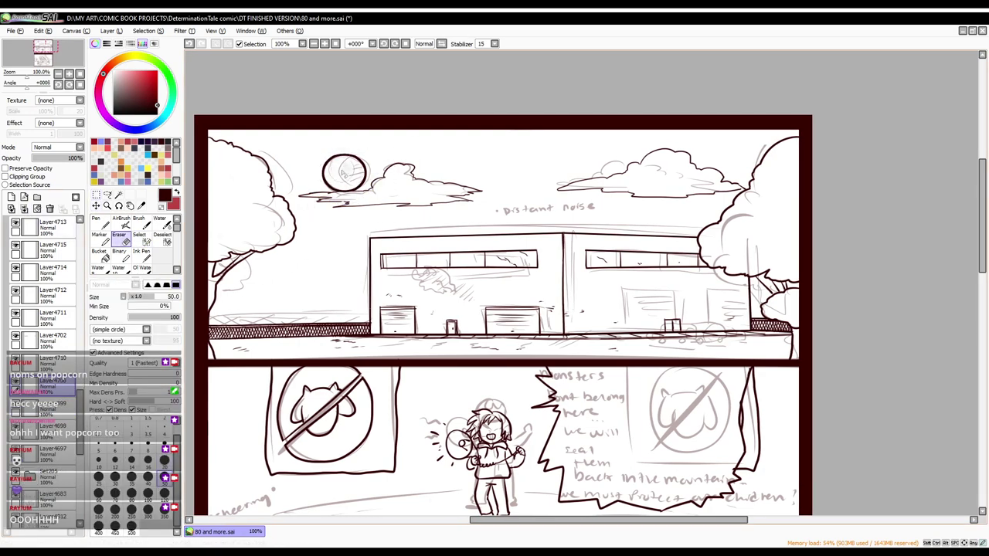
Step: Transform the moon outline into a clean circle and ink the distant towers and bushes behind the left fence
{"action": "key", "text": "s"}
{"action": "left_click_drag", "start_coordinate": [338, 171], "coordinate": [345, 165]}
{"action": "key", "text": "ctrl+c"}
{"action": "key", "text": "ctrl+v"}
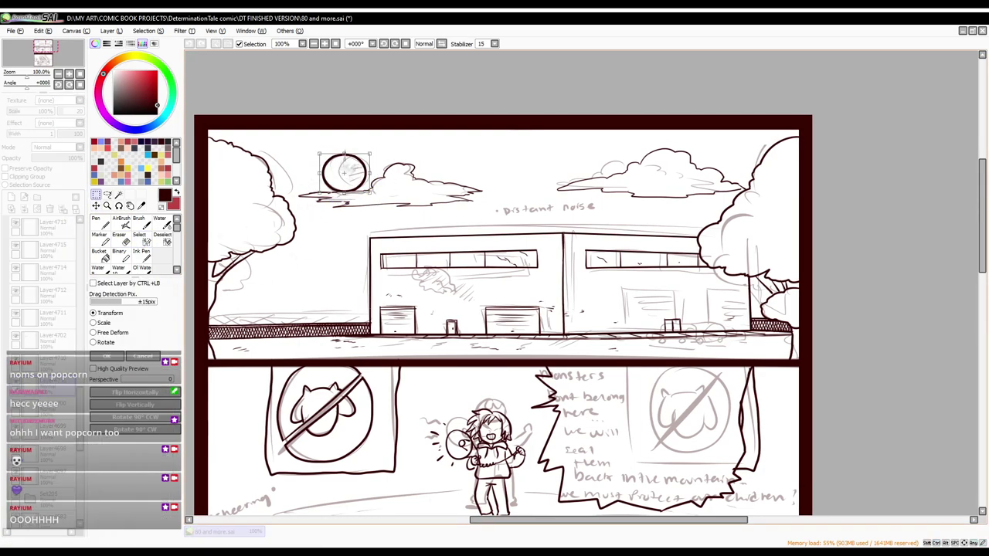
{"action": "key", "text": "e"}
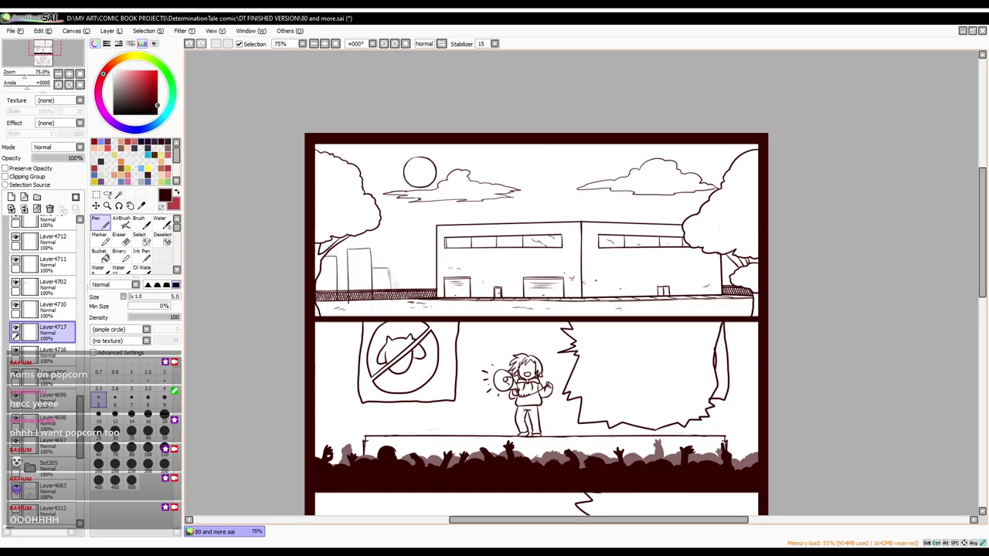
Step: Rename the top panel's line art layers MOON, BG and TREES
{"action": "double_click", "coordinate": [47, 331]}
{"action": "type", "text": "BG"}
{"action": "key", "text": "Return"}
{"action": "key", "text": "w"}
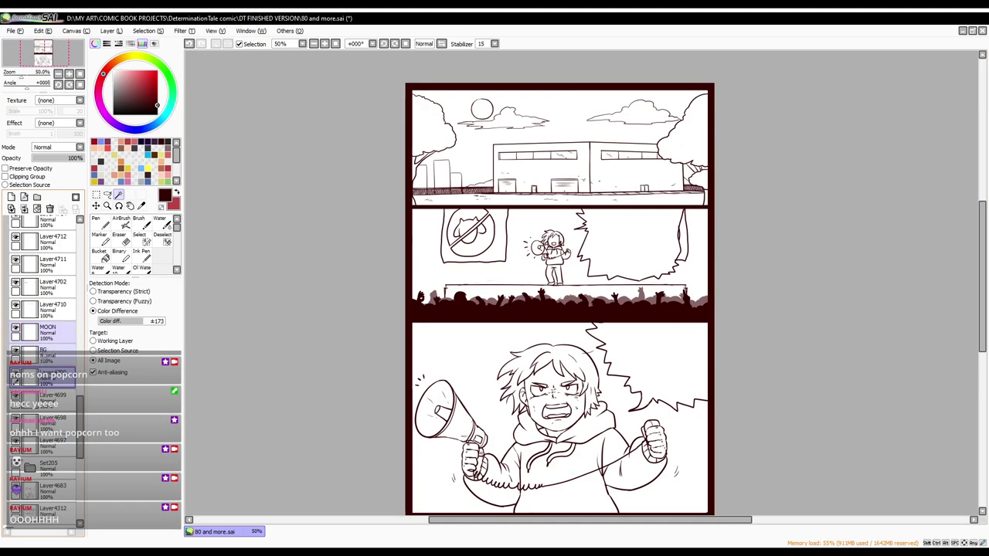
{"action": "left_click", "coordinate": [47, 421]}
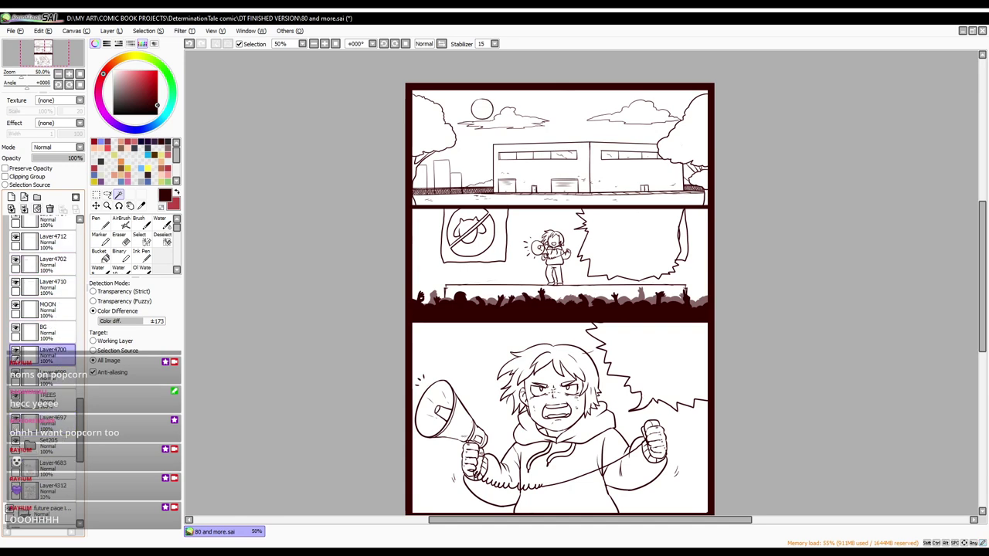
Step: Merge the remaining building, door and sidewalk line layers of the top panel together
{"action": "left_click", "coordinate": [46, 308]}
{"action": "key", "text": "ctrl+z"}
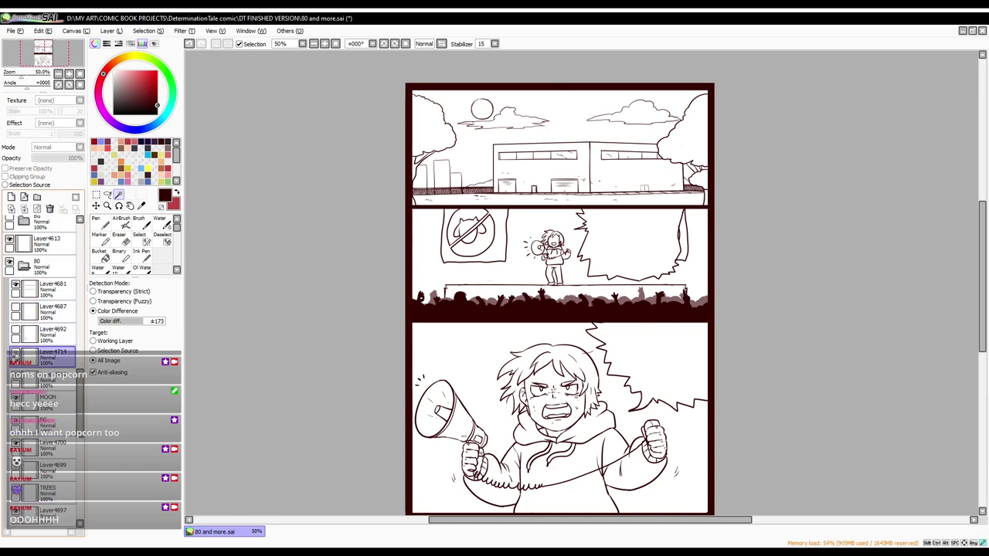
{"action": "key", "text": "ctrl+z"}
{"action": "key", "text": "ctrl+z"}
{"action": "key", "text": "ctrl+z"}
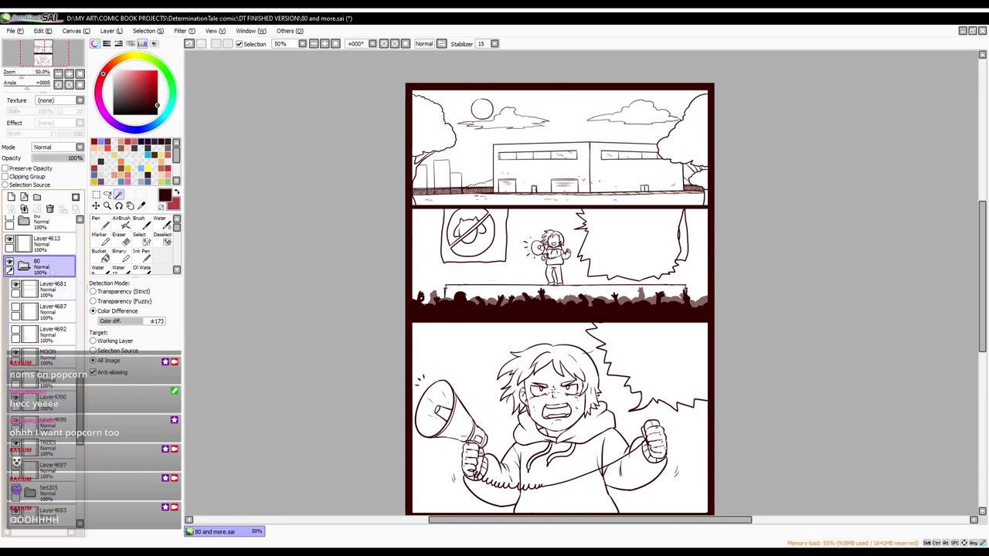
Step: Test-select the sky from the layer in the COLOR folder, then touch up the tree outlines on the TREES layer
{"action": "left_click", "coordinate": [54, 417]}
{"action": "left_click", "coordinate": [592, 136]}
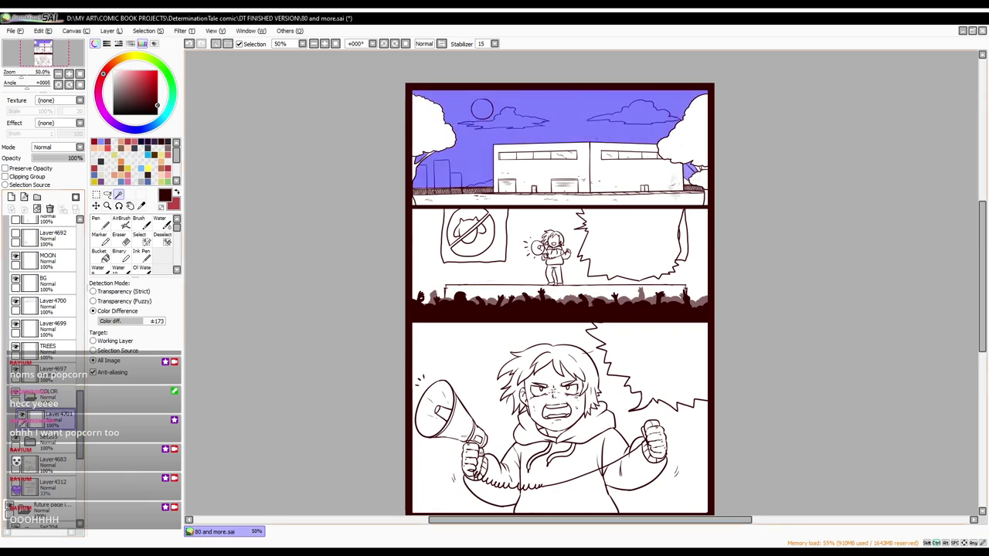
{"action": "key", "text": "ctrl+plus"}
{"action": "key", "text": "n"}
{"action": "left_click", "coordinate": [46, 349]}
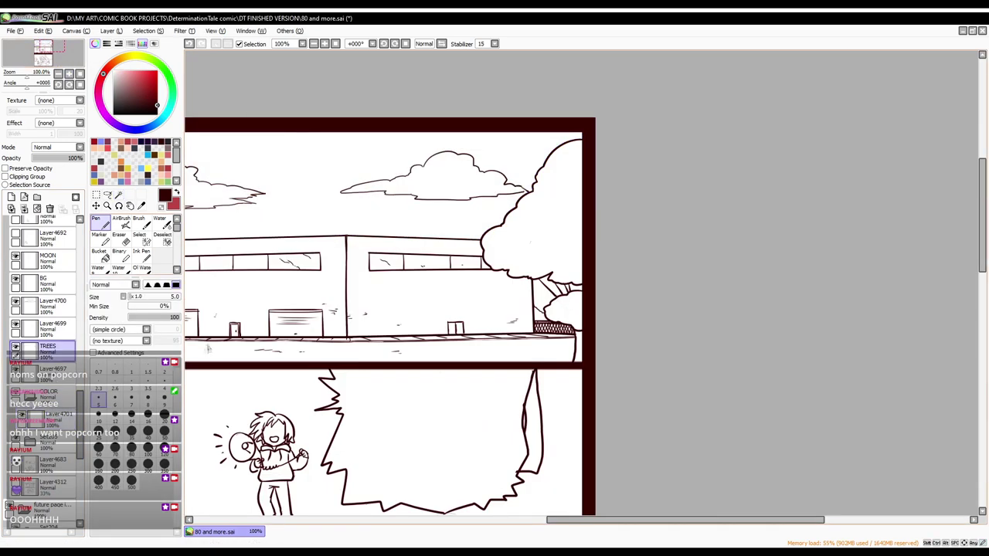
{"action": "key", "text": "e"}
{"action": "left_click_drag", "start_coordinate": [573, 519], "coordinate": [523, 519]}
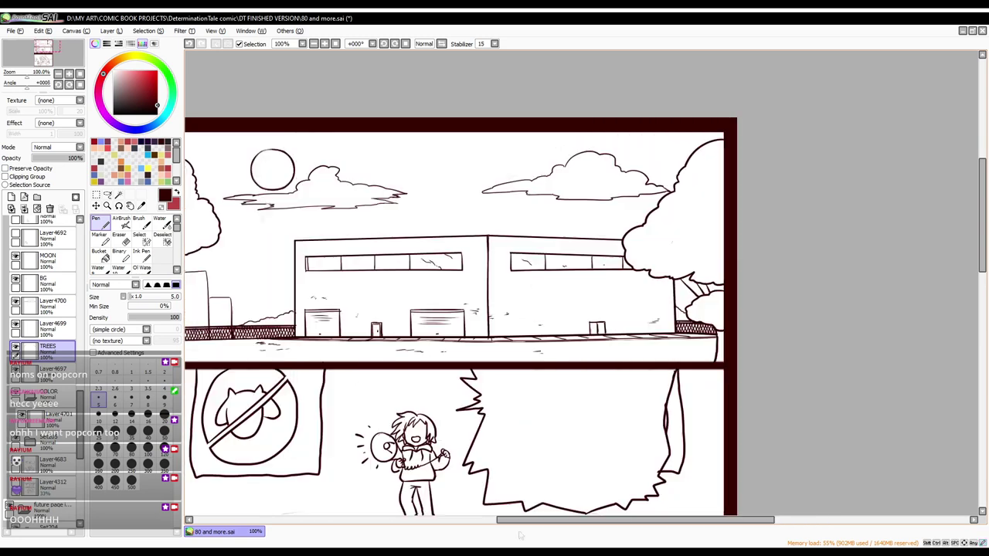
Step: Cut the cloud line art out of its layer and merge it with the MOON layer
{"action": "key", "text": "w"}
{"action": "mouse_move", "coordinate": [232, 189]}
{"action": "left_mouse_down"}
{"action": "mouse_move", "coordinate": [335, 168]}
{"action": "mouse_move", "coordinate": [620, 158]}
{"action": "mouse_move", "coordinate": [672, 174]}
{"action": "left_mouse_up"}
{"action": "key", "text": "ctrl+x"}
{"action": "key", "text": "ctrl+v"}
{"action": "key", "text": "e"}
{"action": "key", "text": "ctrl+e"}
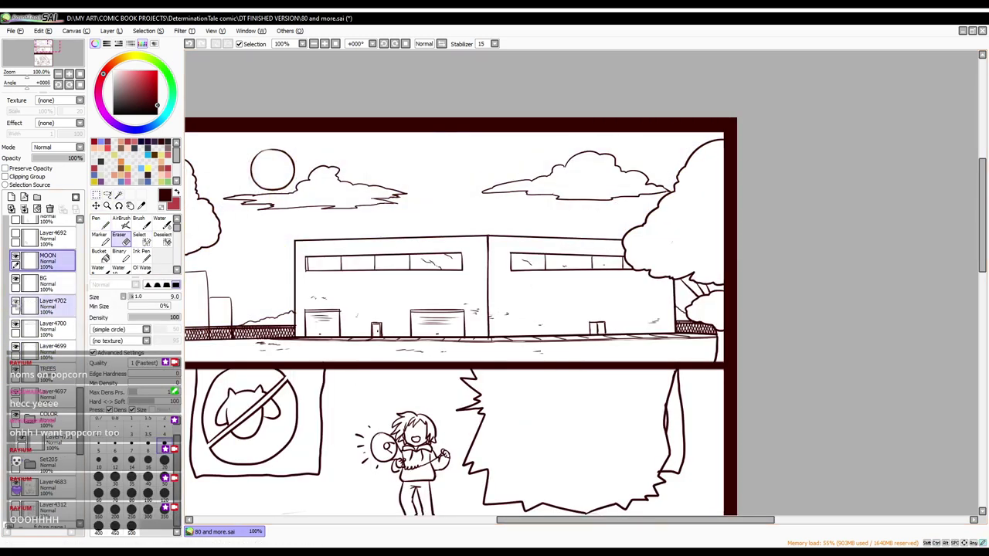
Step: Close gaps in the BG line art, then select the sky around the moon, clouds and buildings and fill it dark blue
{"action": "key", "text": "n"}
{"action": "left_click", "coordinate": [47, 282]}
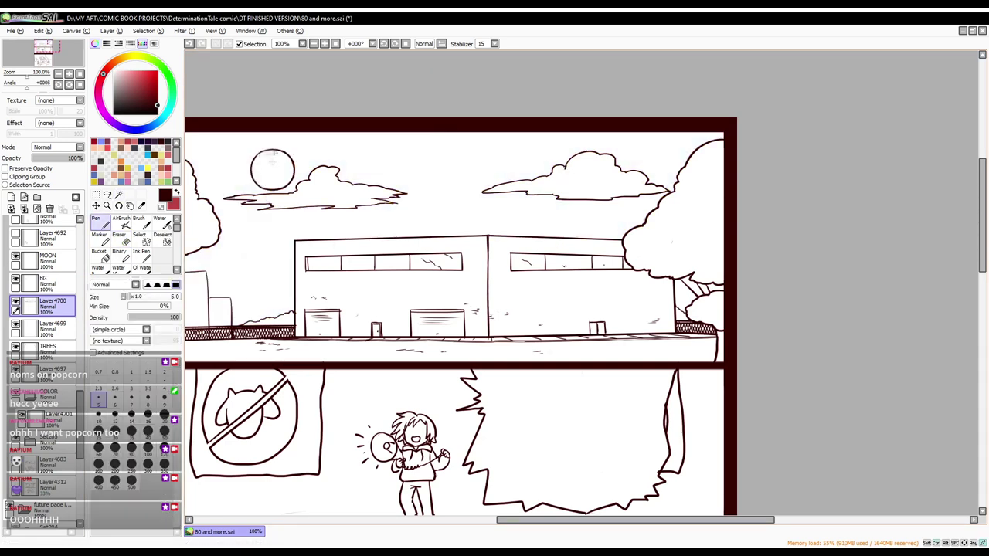
{"action": "scroll", "coordinate": [493, 320], "scroll_direction": "left", "scroll_amount": 2}
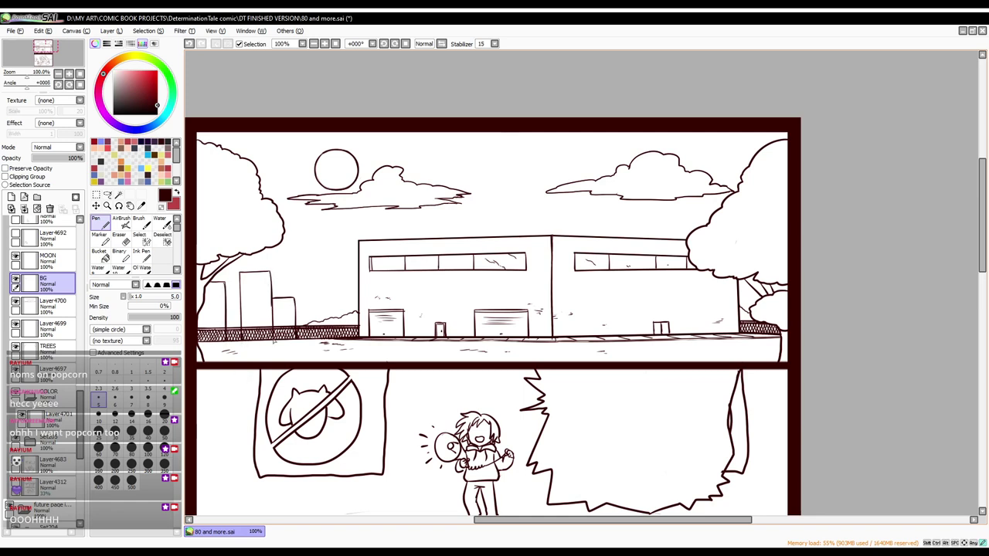
{"action": "left_click", "coordinate": [212, 283]}
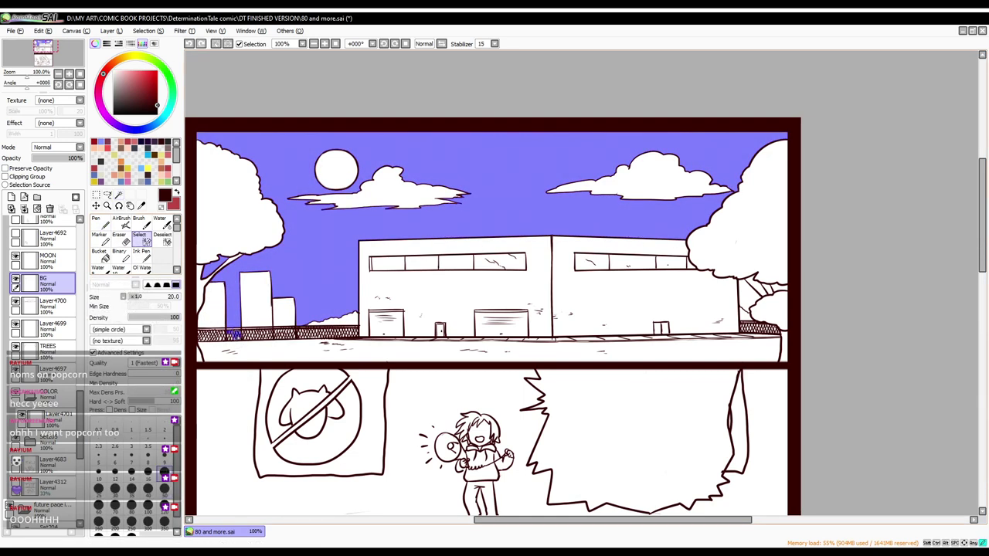
{"action": "left_click", "coordinate": [163, 240]}
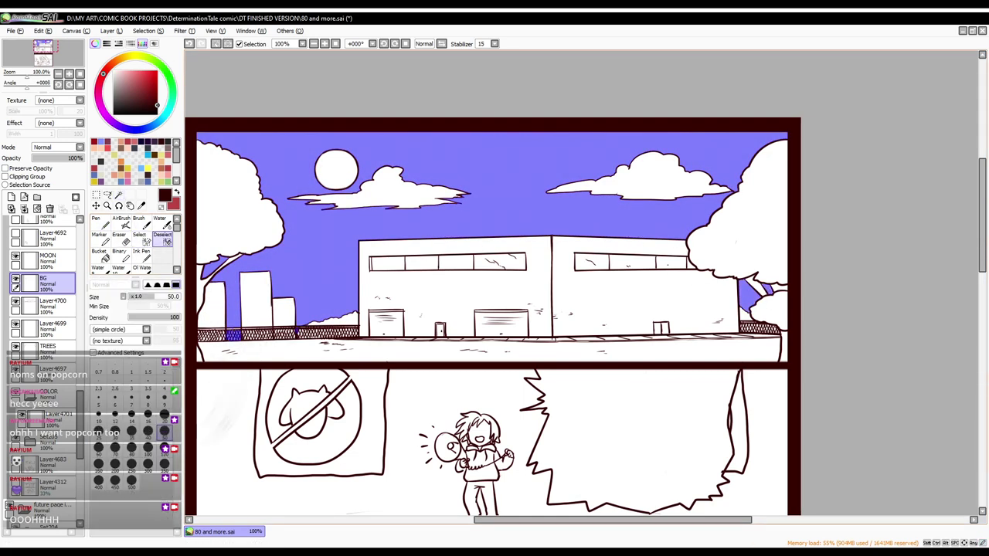
{"action": "key", "text": "ctrl+minus"}
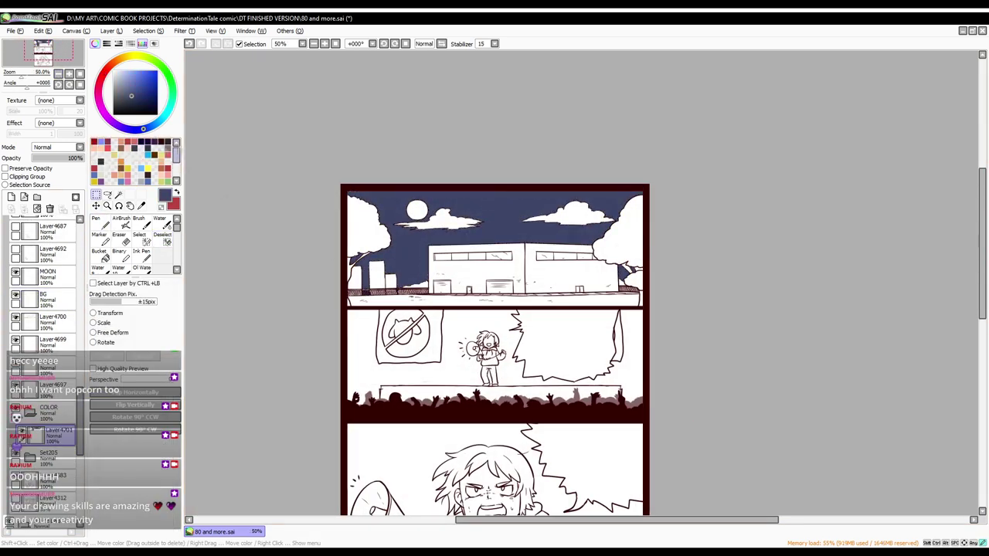
Step: Airbrush soft shading over the sky on a clipped layer and a pale yellow glow over the moon at brush size 120
{"action": "key", "text": "a"}
{"action": "key", "text": "ctrl+shift+n"}
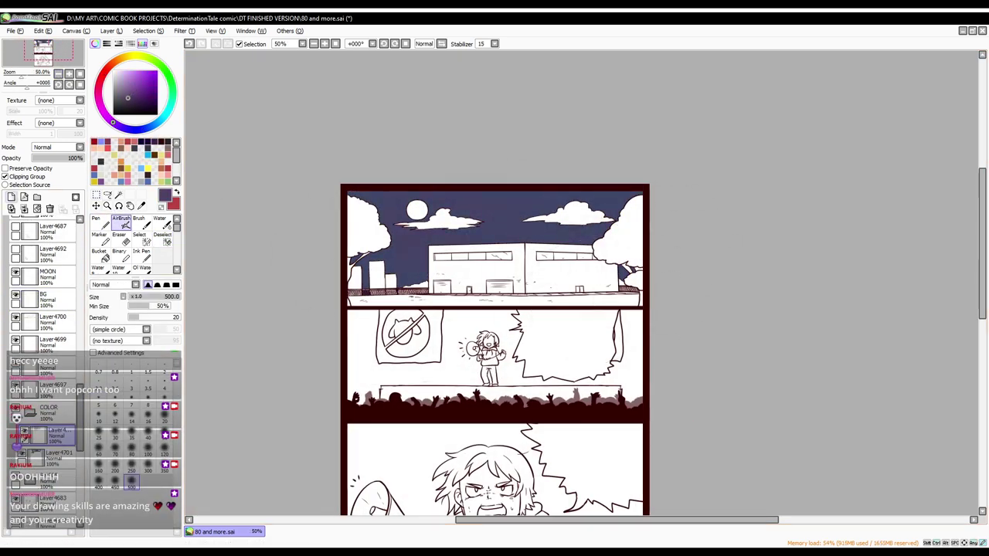
{"action": "left_click_drag", "start_coordinate": [418, 208], "coordinate": [364, 356]}
{"action": "key", "text": "bracketleft"}
{"action": "key", "text": "bracketleft"}
{"action": "key", "text": "bracketleft"}
{"action": "key", "text": "bracketleft"}
{"action": "key", "text": "bracketleft"}
{"action": "left_click", "coordinate": [416, 208]}
{"action": "left_click", "coordinate": [416, 209], "text": "alt"}
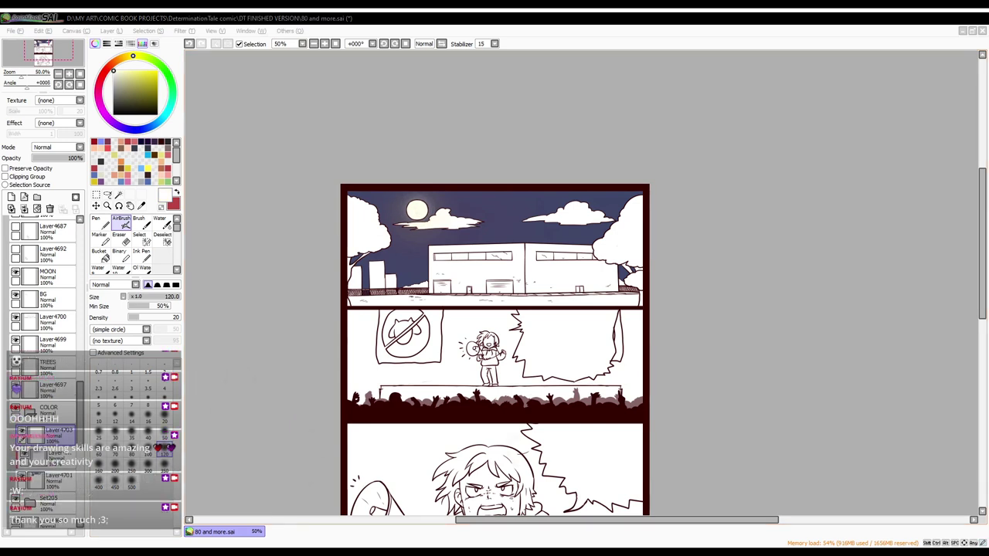
Step: Select both wall sections of the building and fill them with dark grey on a new layer
{"action": "left_click", "coordinate": [118, 194]}
{"action": "left_click", "coordinate": [173, 205]}
{"action": "left_click", "coordinate": [475, 269]}
{"action": "left_click", "coordinate": [580, 292]}
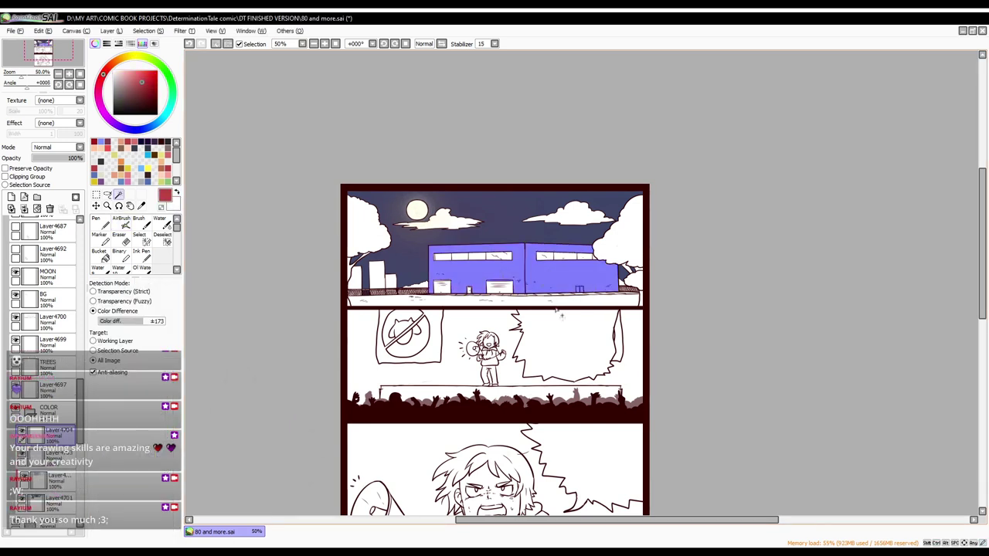
{"action": "scroll", "coordinate": [579, 297], "scroll_direction": "up", "scroll_amount": 3}
{"action": "key", "text": "ctrl+d"}
{"action": "scroll", "coordinate": [580, 297], "scroll_direction": "down", "scroll_amount": 3}
{"action": "key", "text": "ctrl+z"}
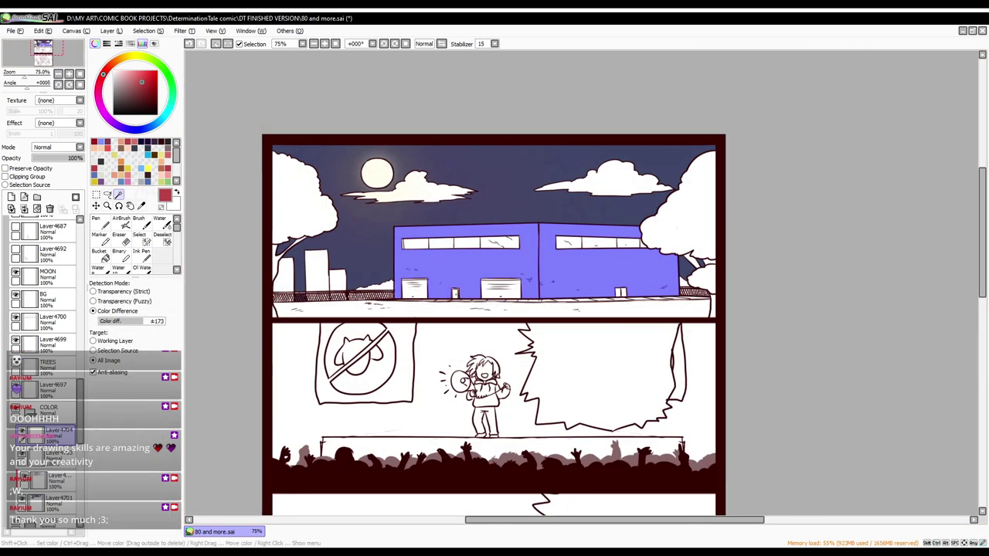
{"action": "left_click", "coordinate": [122, 97]}
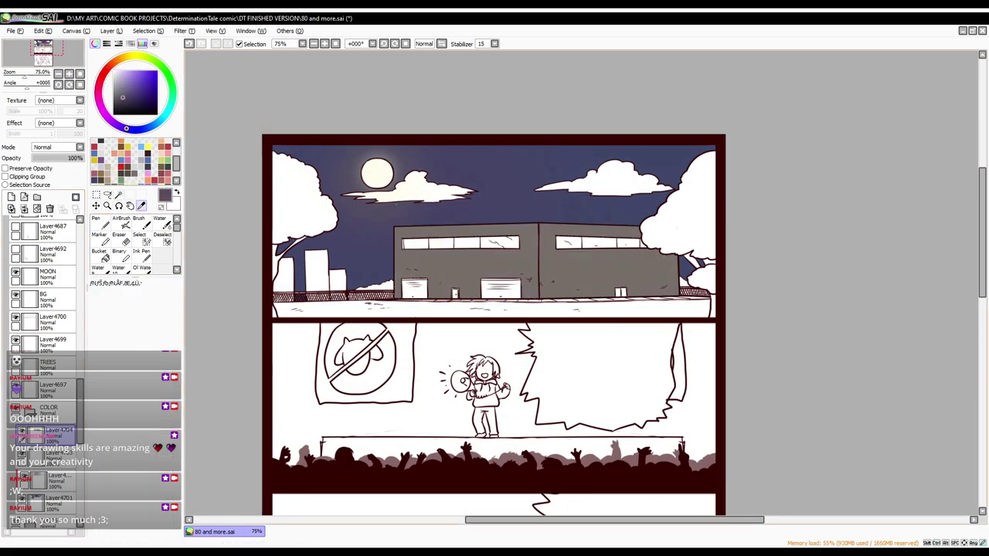
Step: Fill the building's window strips with dark blue and its garage doors and small doors with light grey
{"action": "left_click", "coordinate": [118, 194]}
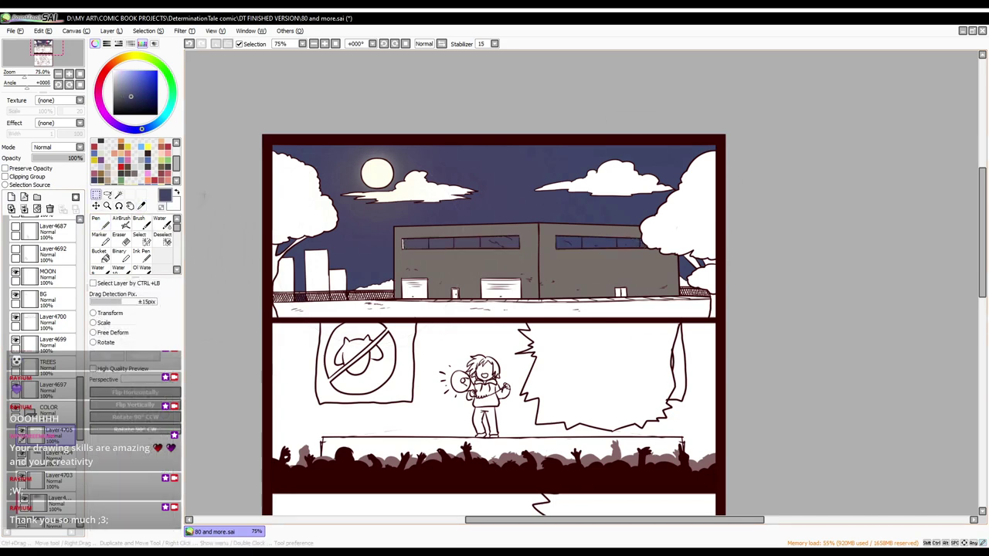
{"action": "left_click", "coordinate": [414, 287]}
{"action": "key", "text": "ctrl+c"}
{"action": "key", "text": "ctrl+v"}
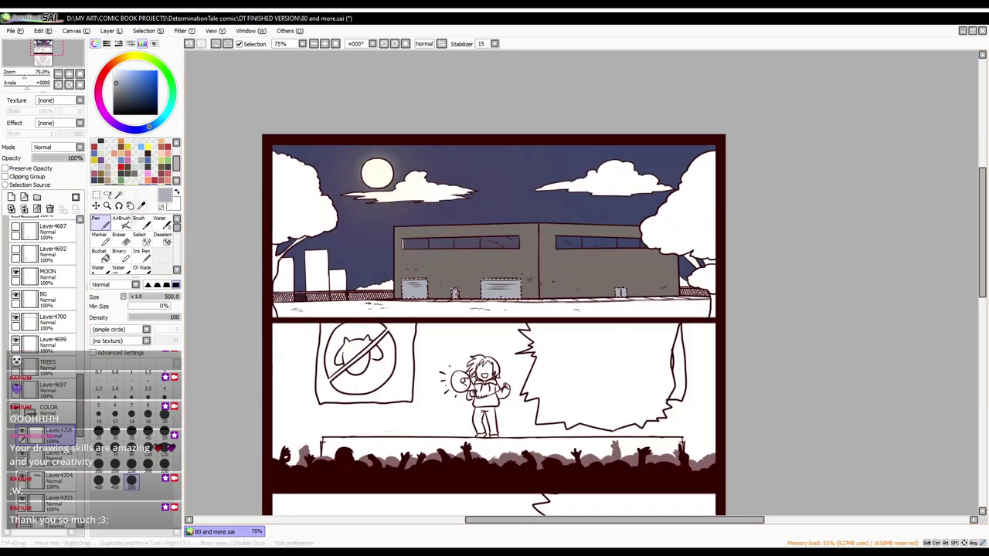
{"action": "key", "text": "ctrl+t"}
{"action": "key", "text": "Return"}
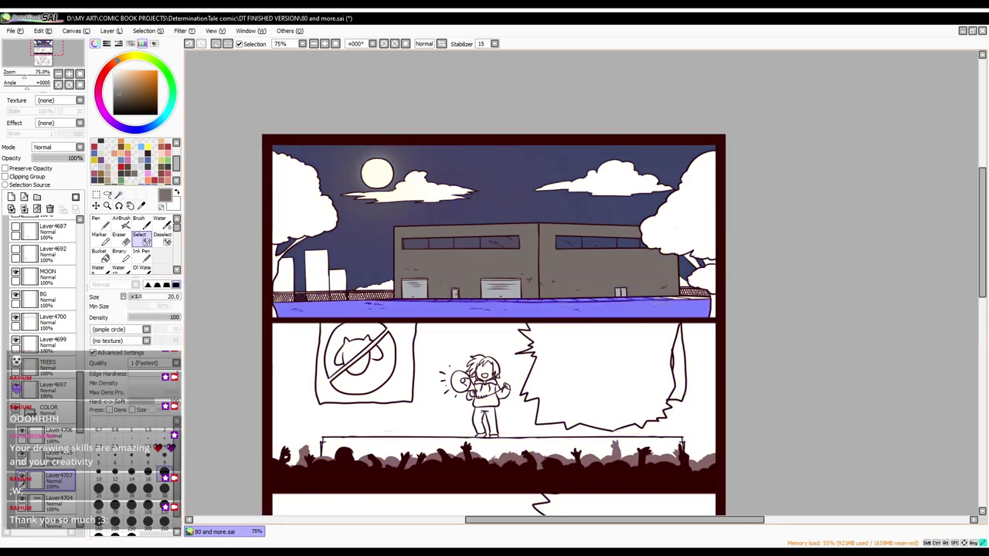
Step: Fill the road with dark grey and paint the sidewalk tan on a new layer with the Pen at size 9
{"action": "key", "text": "ctrl+shift+n"}
{"action": "key", "text": "n"}
{"action": "scroll", "coordinate": [480, 321], "scroll_direction": "up", "scroll_amount": 3}
{"action": "left_click_drag", "start_coordinate": [579, 265], "coordinate": [399, 264]}
{"action": "left_click_drag", "start_coordinate": [641, 259], "coordinate": [889, 258]}
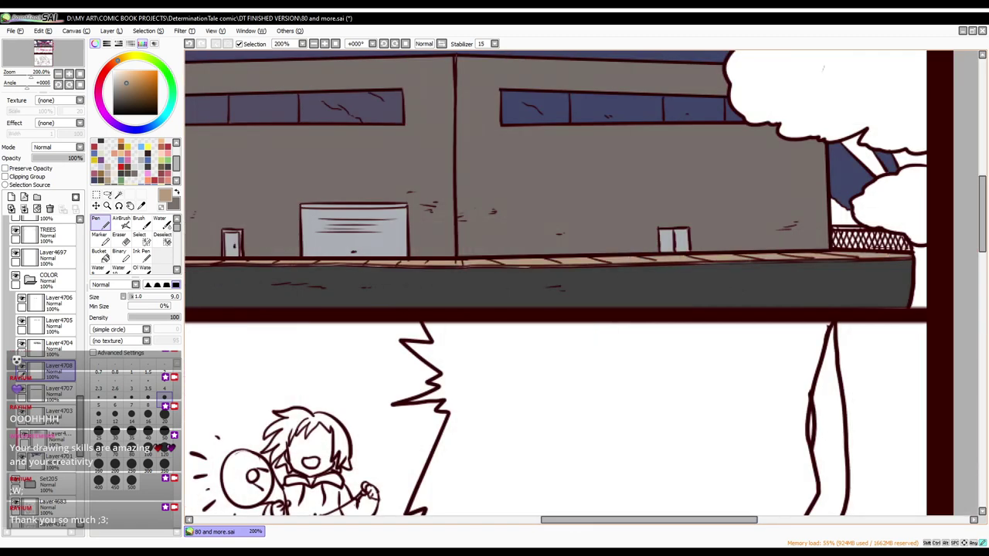
Step: Lower the sidewalk layer's opacity to 56%
{"action": "left_click_drag", "start_coordinate": [74, 158], "coordinate": [60, 158]}
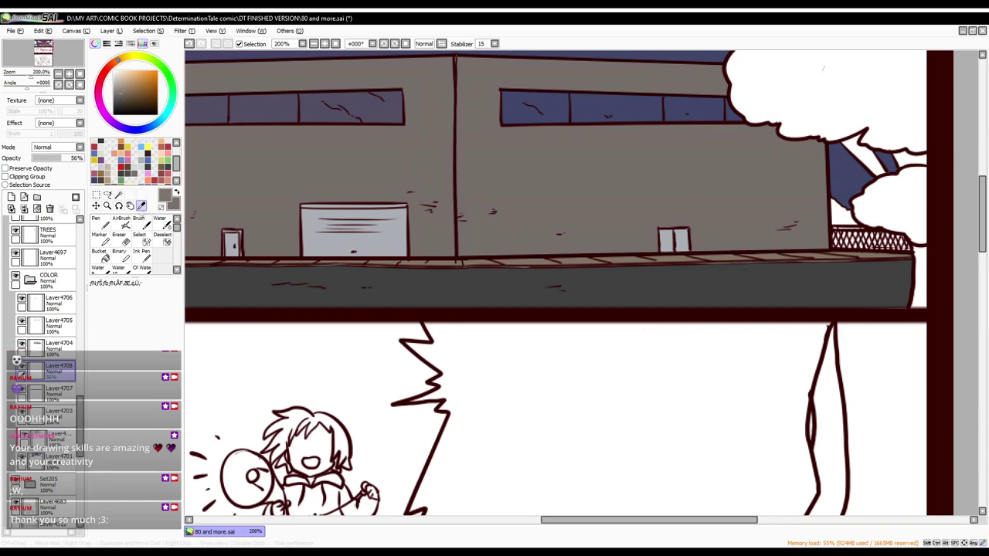
{"action": "scroll", "coordinate": [556, 282], "scroll_direction": "down", "scroll_amount": 2}
{"action": "scroll", "coordinate": [556, 283], "scroll_direction": "down", "scroll_amount": 1}
Step: Fill both clouds with purplish grey and paint light lavender highlights on them on a new layer in a clipping group
{"action": "left_click", "coordinate": [54, 301]}
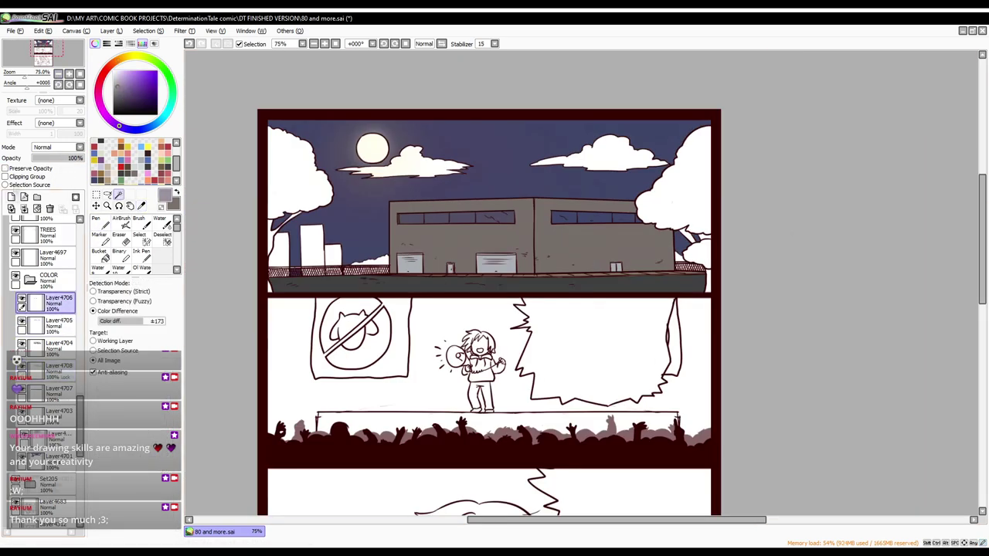
{"action": "left_click", "coordinate": [410, 162]}
{"action": "left_click", "coordinate": [97, 224]}
{"action": "left_click", "coordinate": [10, 197]}
{"action": "left_click", "coordinate": [4, 176]}
{"action": "left_click_drag", "start_coordinate": [340, 172], "coordinate": [456, 156]}
{"action": "left_click_drag", "start_coordinate": [532, 164], "coordinate": [603, 159]}
{"action": "left_click_drag", "start_coordinate": [339, 176], "coordinate": [400, 158]}
{"action": "key", "text": "e"}
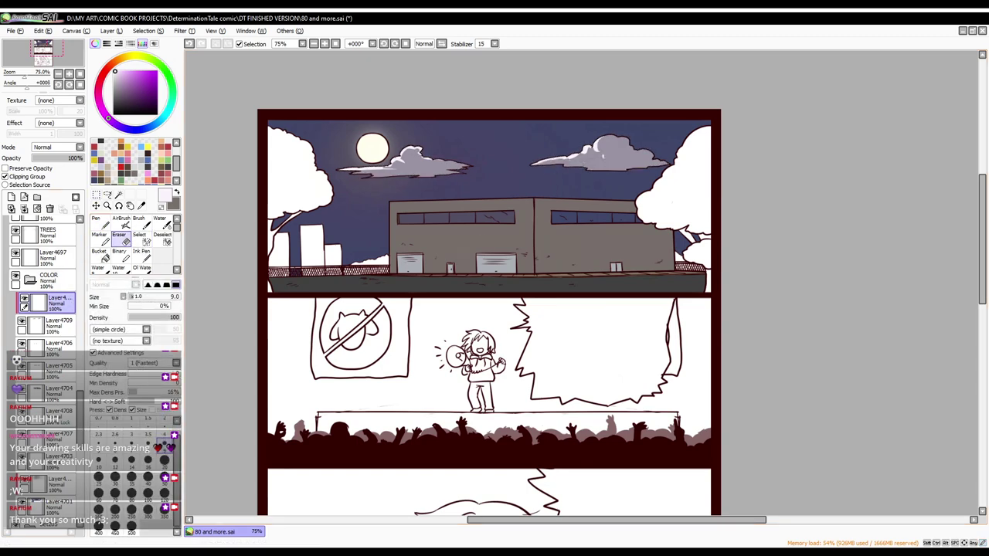
Step: Airbrush more dark blue shading over the night sky on the clipped Multiply layer at brush sizes 500 and 350
{"action": "scroll", "coordinate": [46, 348], "scroll_direction": "down", "scroll_amount": 3}
{"action": "left_click", "coordinate": [54, 390]}
{"action": "key", "text": "a"}
{"action": "left_click_drag", "start_coordinate": [286, 232], "coordinate": [695, 155]}
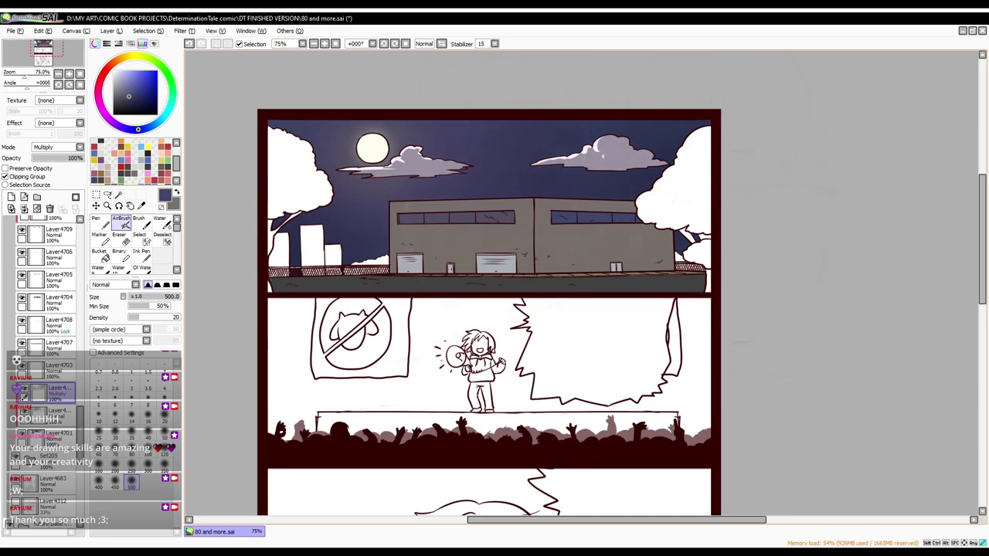
{"action": "scroll", "coordinate": [47, 348], "scroll_direction": "up", "scroll_amount": 3}
{"action": "left_click", "coordinate": [165, 466]}
{"action": "left_click_drag", "start_coordinate": [572, 154], "coordinate": [665, 147]}
Step: Airbrush white highlights along the cloud outlines on a new clipped layer at brush size 50
{"action": "scroll", "coordinate": [47, 348], "scroll_direction": "up", "scroll_amount": 3}
{"action": "left_click", "coordinate": [39, 282]}
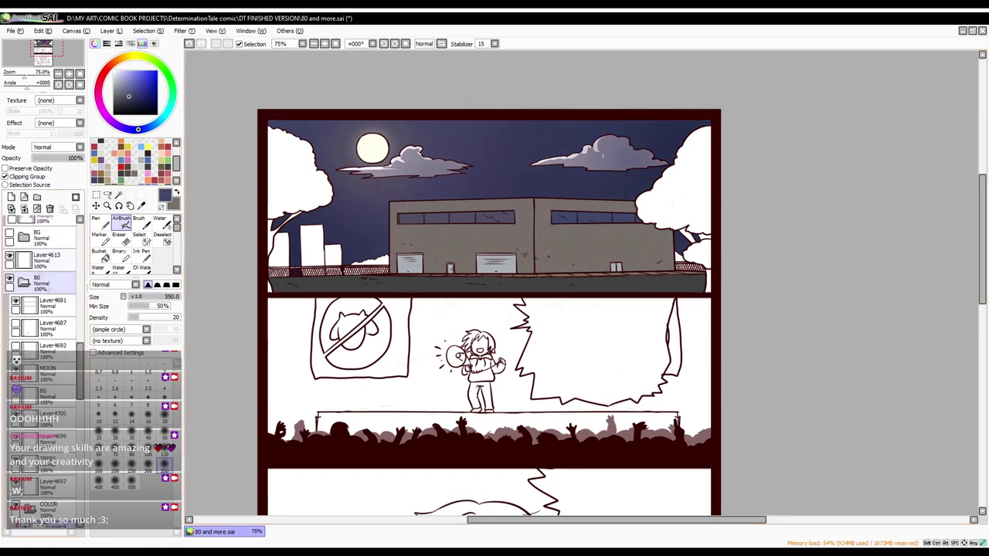
{"action": "left_click", "coordinate": [115, 72]}
{"action": "left_click", "coordinate": [165, 435]}
{"action": "left_click_drag", "start_coordinate": [332, 176], "coordinate": [385, 166]}
{"action": "scroll", "coordinate": [47, 347], "scroll_direction": "down", "scroll_amount": 3}
{"action": "left_click_drag", "start_coordinate": [680, 139], "coordinate": [709, 131]}
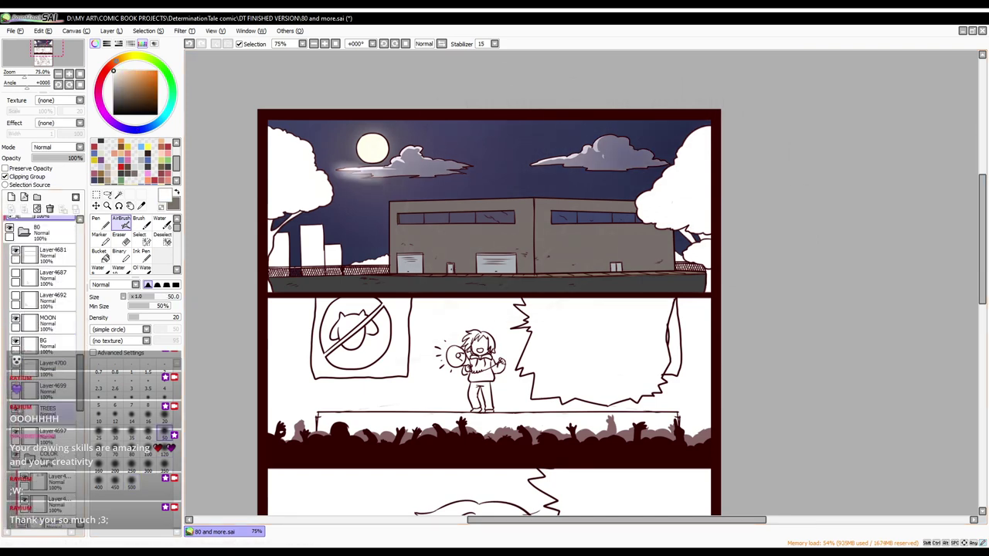
{"action": "scroll", "coordinate": [46, 347], "scroll_direction": "up", "scroll_amount": 3}
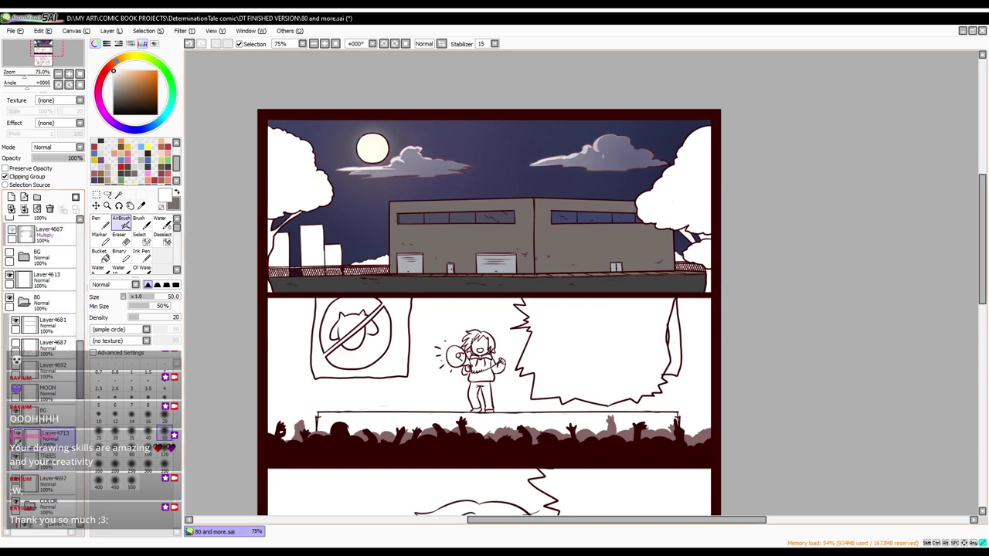
{"action": "scroll", "coordinate": [133, 247], "scroll_direction": "down", "scroll_amount": 1}
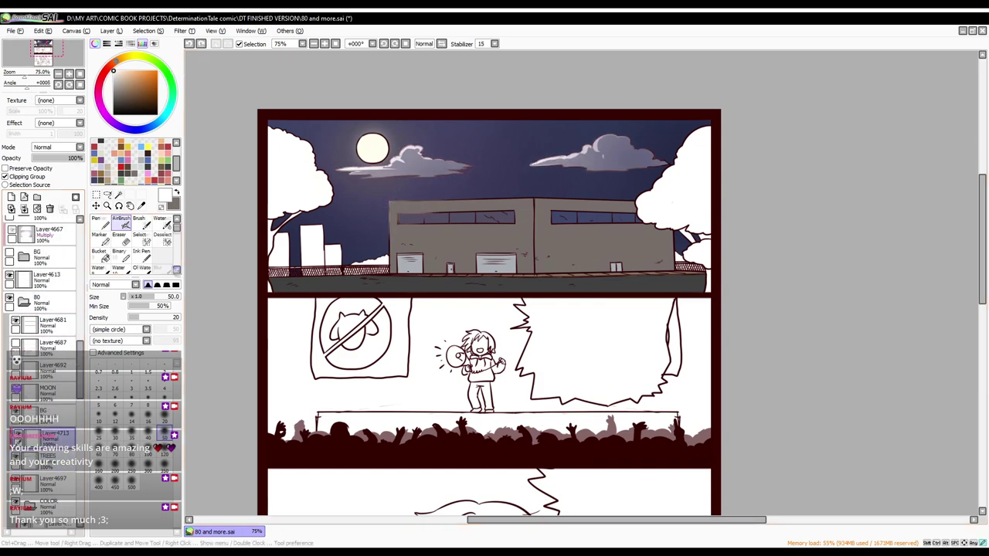
Step: Set the AirBrush to size 120 and move the MOON line art layer directly beneath the clipped white highlight layer
{"action": "left_click", "coordinate": [158, 268]}
{"action": "scroll", "coordinate": [132, 248], "scroll_direction": "up", "scroll_amount": 1}
{"action": "left_click", "coordinate": [122, 220]}
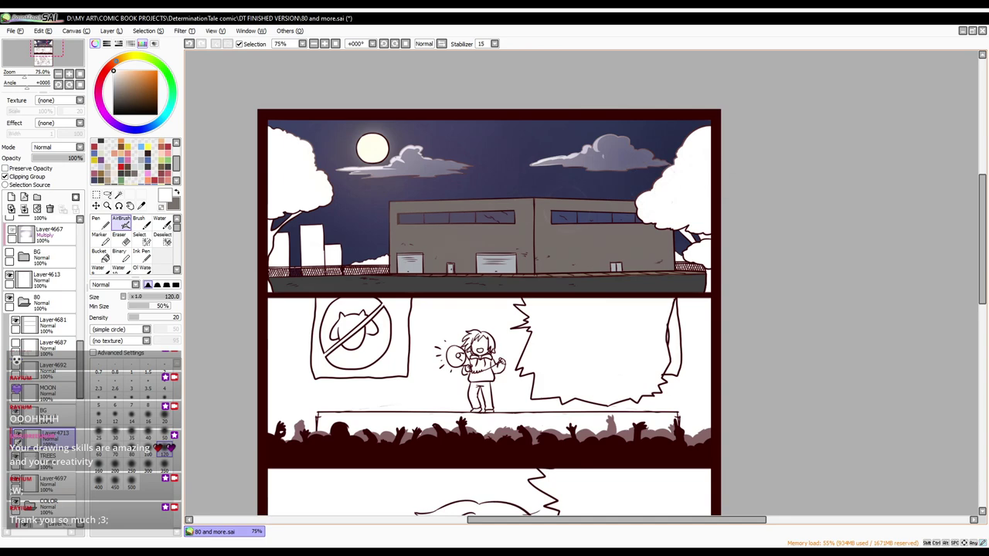
{"action": "left_click_drag", "start_coordinate": [42, 388], "coordinate": [42, 432]}
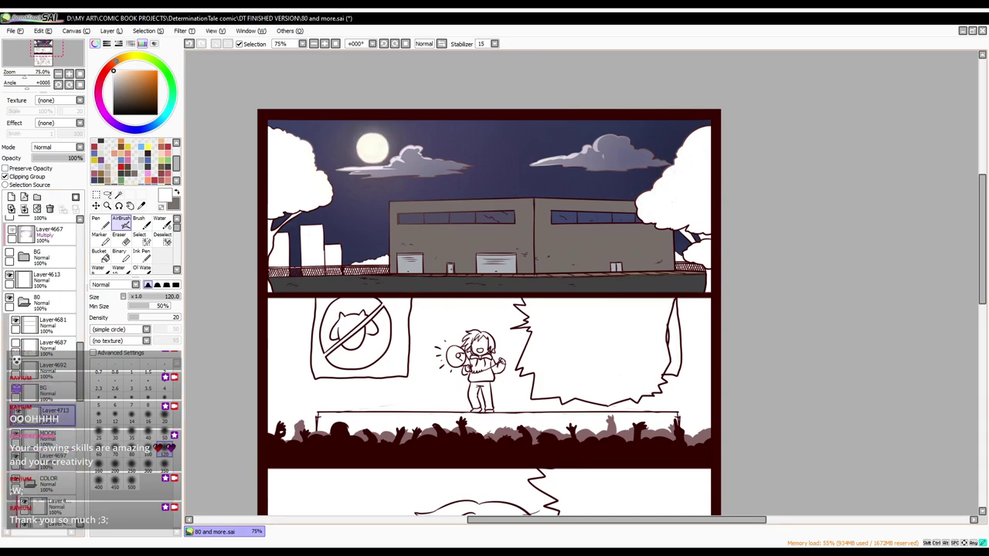
Step: Fill the tree foliage with shaded green and the bushes behind the fence with muted dark green
{"action": "left_click", "coordinate": [96, 220]}
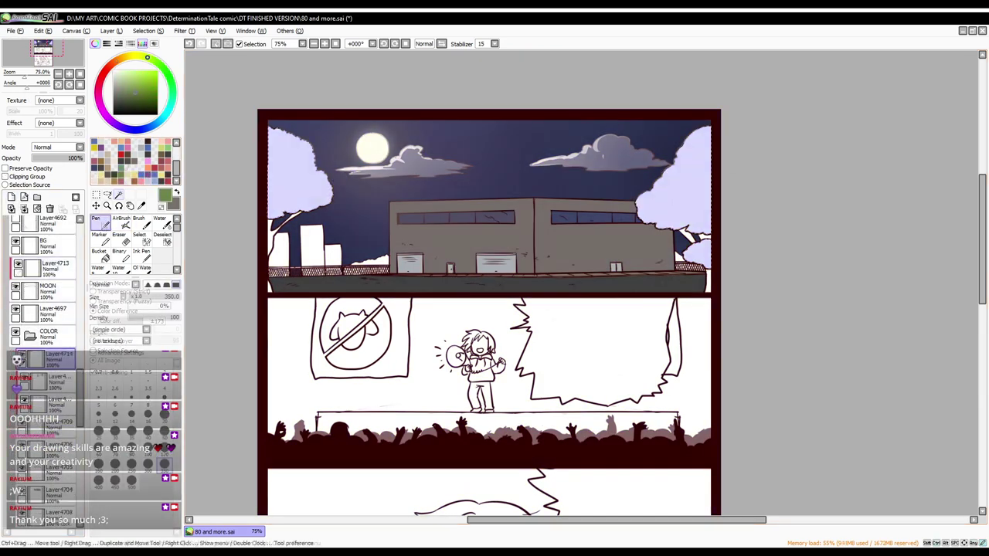
{"action": "key", "text": "ctrl+d"}
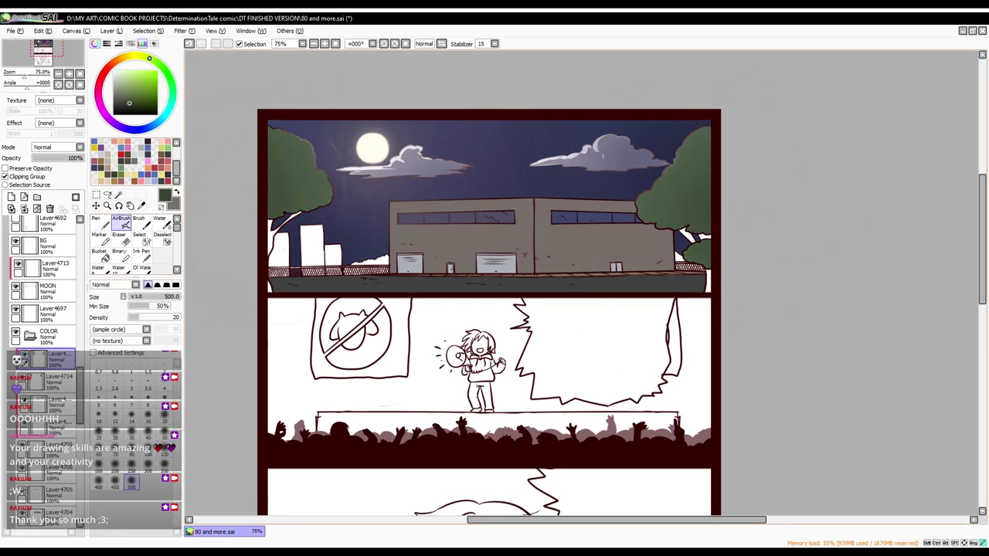
{"action": "left_click", "coordinate": [139, 240]}
{"action": "left_click_drag", "start_coordinate": [344, 271], "coordinate": [388, 269]}
{"action": "left_click_drag", "start_coordinate": [677, 266], "coordinate": [700, 268]}
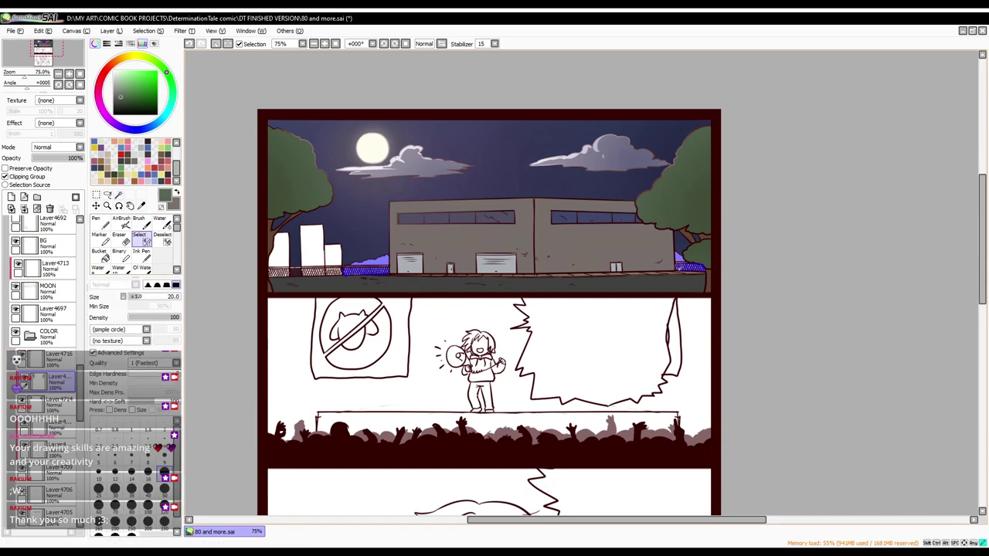
{"action": "key", "text": "n"}
Step: Select the distant buildings, fill them with dark grey on a new layer, and save the file
{"action": "left_click", "coordinate": [119, 195]}
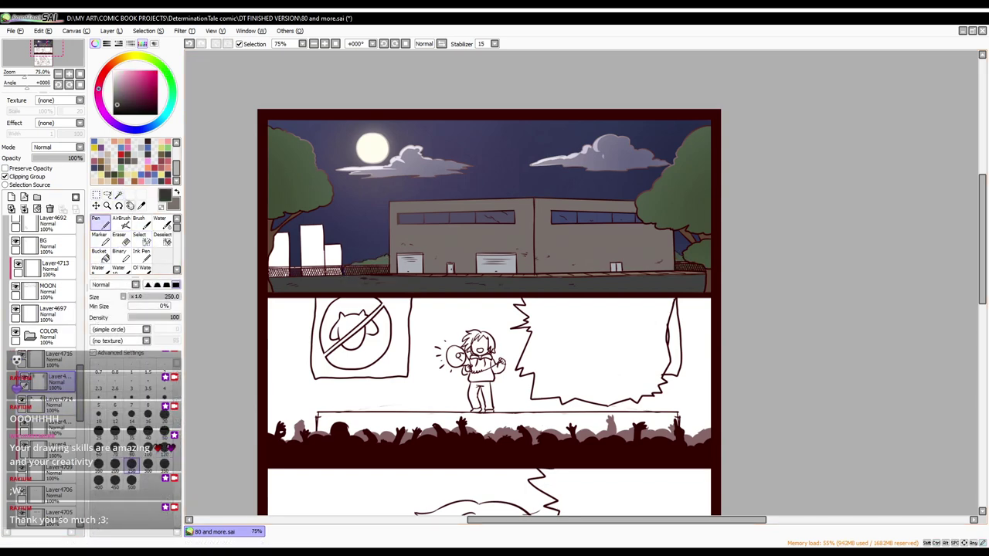
{"action": "left_click", "coordinate": [311, 247]}
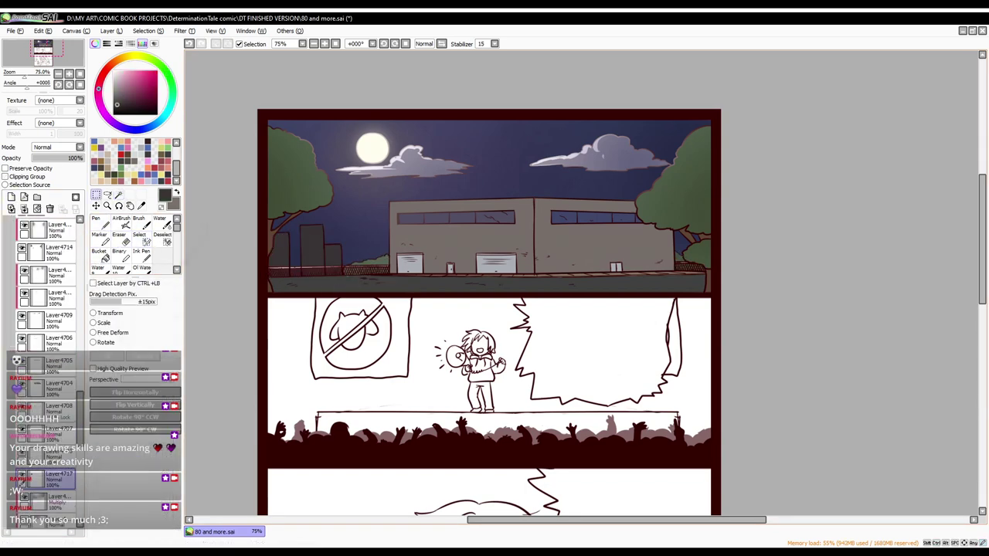
{"action": "key", "text": "ctrl+d"}
{"action": "key", "text": "n"}
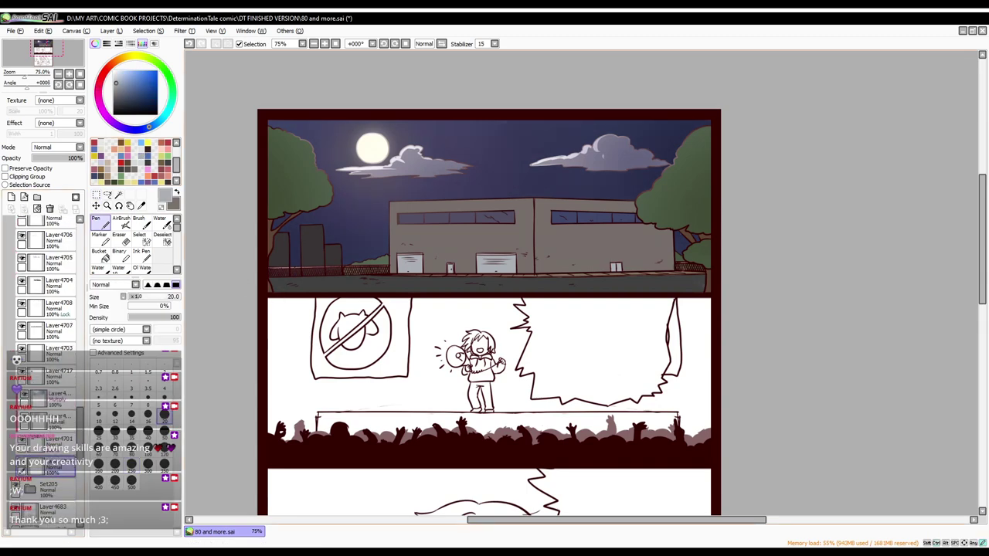
{"action": "key", "text": "ctrl+s"}
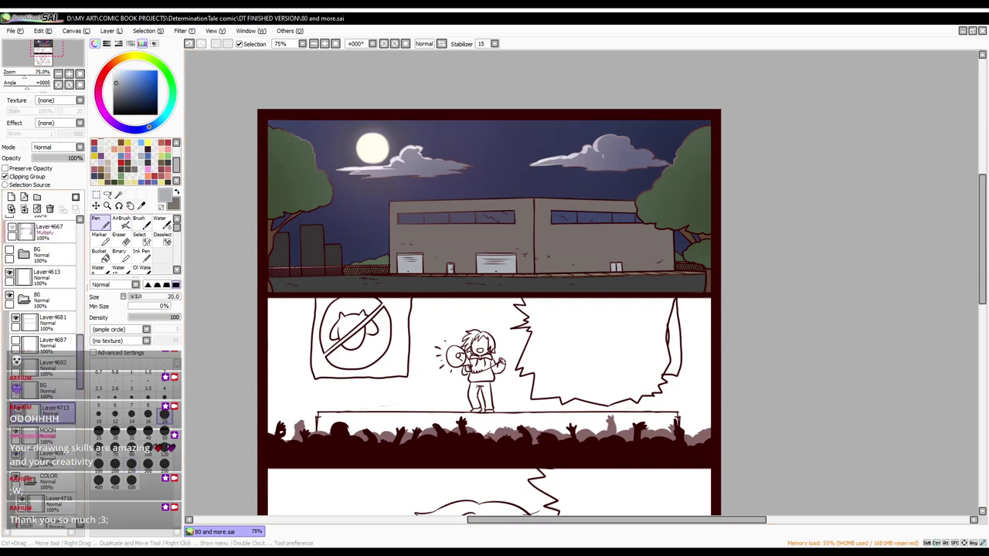
Step: Airbrush white on the clipped line art highlight layer and soften it with Blur at size 50
{"action": "left_click", "coordinate": [120, 222]}
{"action": "scroll", "coordinate": [132, 247], "scroll_direction": "down", "scroll_amount": 2}
{"action": "left_click", "coordinate": [158, 268]}
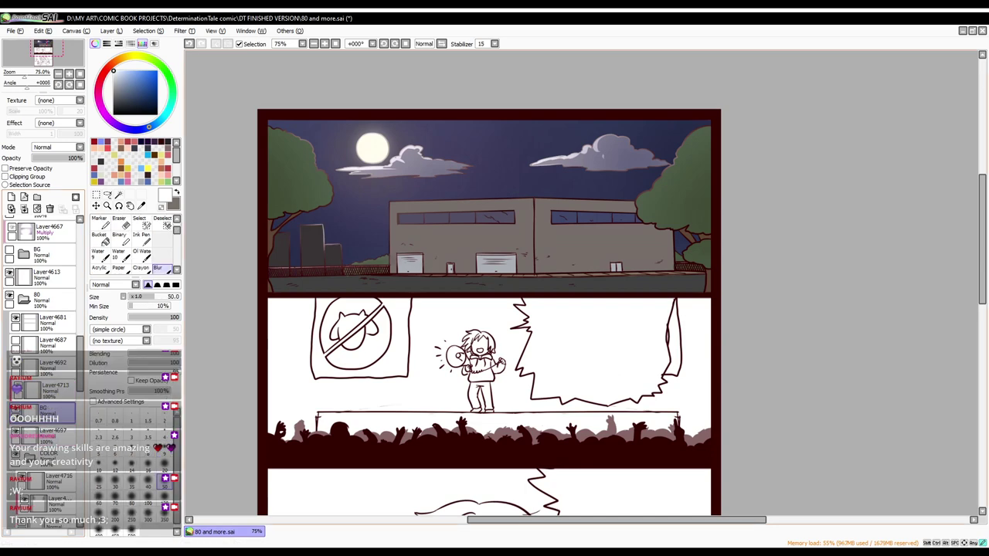
{"action": "left_click_drag", "start_coordinate": [313, 232], "coordinate": [367, 262]}
Step: Shade the distant buildings with dark purple on a clipped layer, and clean up the line highlight layer with the Eraser at size 50
{"action": "left_click", "coordinate": [334, 236], "text": "alt"}
{"action": "key", "text": "v"}
{"action": "key", "text": "b"}
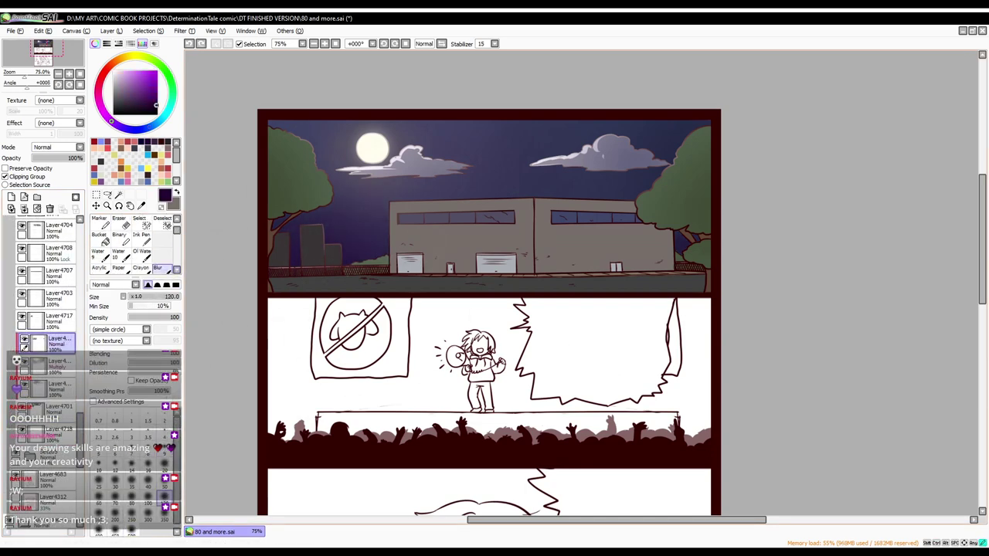
{"action": "scroll", "coordinate": [46, 371], "scroll_direction": "down", "scroll_amount": 3}
{"action": "key", "text": "e"}
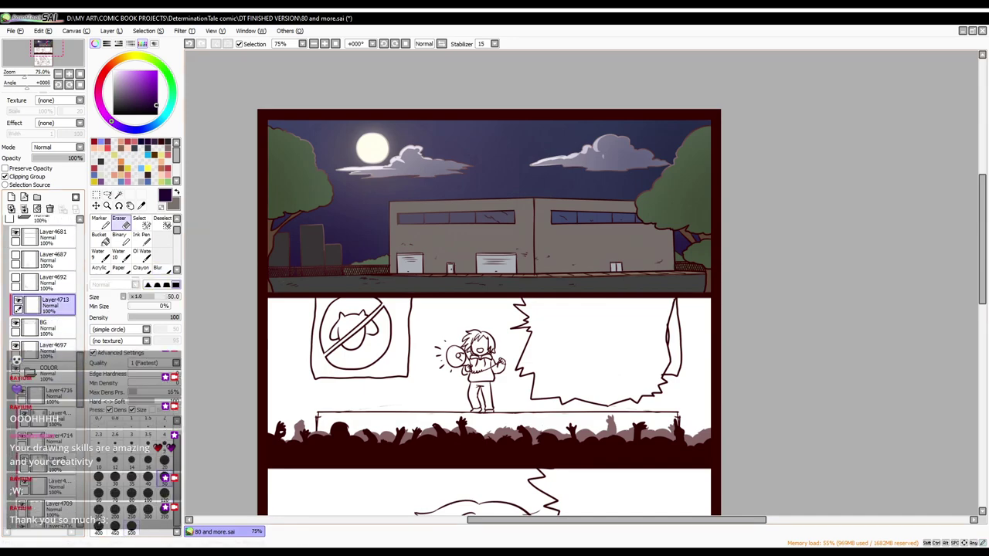
Step: Add a new clipping-group layer above the COLOR folder for dark navy shading
{"action": "scroll", "coordinate": [46, 371], "scroll_direction": "down", "scroll_amount": 2}
{"action": "left_click", "coordinate": [54, 341]}
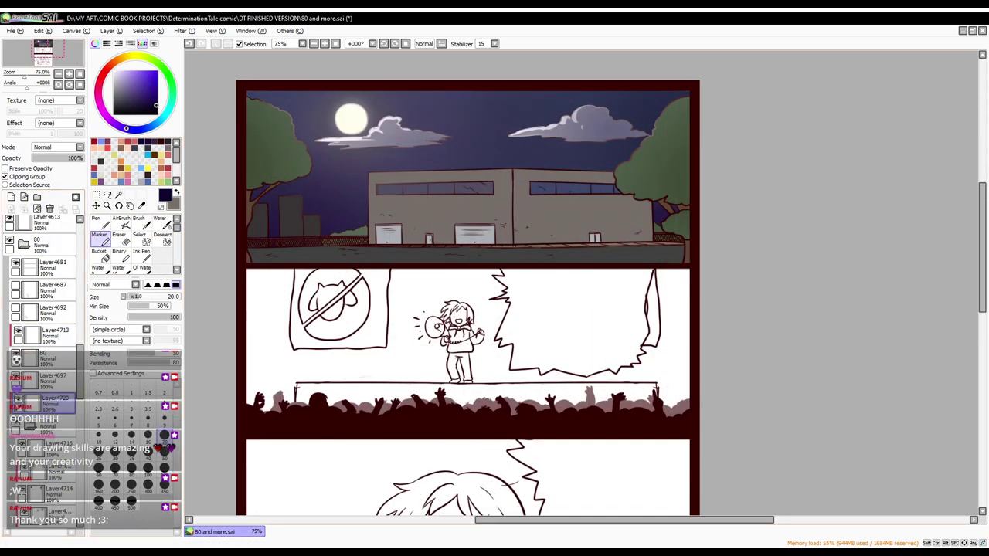
{"action": "mouse_move", "coordinate": [261, 116]}
{"action": "left_mouse_down"}
{"action": "mouse_move", "coordinate": [266, 147]}
{"action": "mouse_move", "coordinate": [290, 159]}
{"action": "left_mouse_up"}
{"action": "left_click", "coordinate": [165, 470]}
{"action": "scroll", "coordinate": [120, 329], "scroll_direction": "down", "scroll_amount": 1}
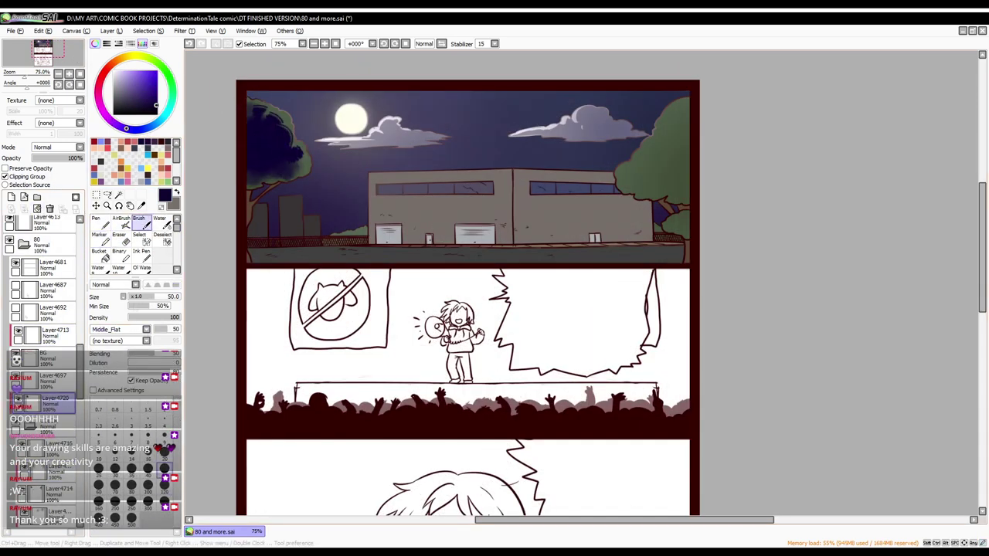
{"action": "mouse_move", "coordinate": [672, 109]}
{"action": "left_mouse_down"}
{"action": "mouse_move", "coordinate": [634, 186]}
{"action": "mouse_move", "coordinate": [676, 197]}
{"action": "left_mouse_up"}
{"action": "key", "text": "ctrl+z"}
{"action": "key", "text": "ctrl+z"}
{"action": "scroll", "coordinate": [120, 329], "scroll_direction": "down", "scroll_amount": 1}
{"action": "mouse_move", "coordinate": [263, 108]}
{"action": "left_mouse_down"}
{"action": "mouse_move", "coordinate": [293, 174]}
{"action": "mouse_move", "coordinate": [305, 166]}
{"action": "left_mouse_up"}
{"action": "key", "text": "ctrl+z"}
Step: Paint dark navy leaf shadows on the left tree with the Marker at size 20 and set the layer's opacity to 37%
{"action": "key", "text": "c"}
{"action": "key", "text": "m"}
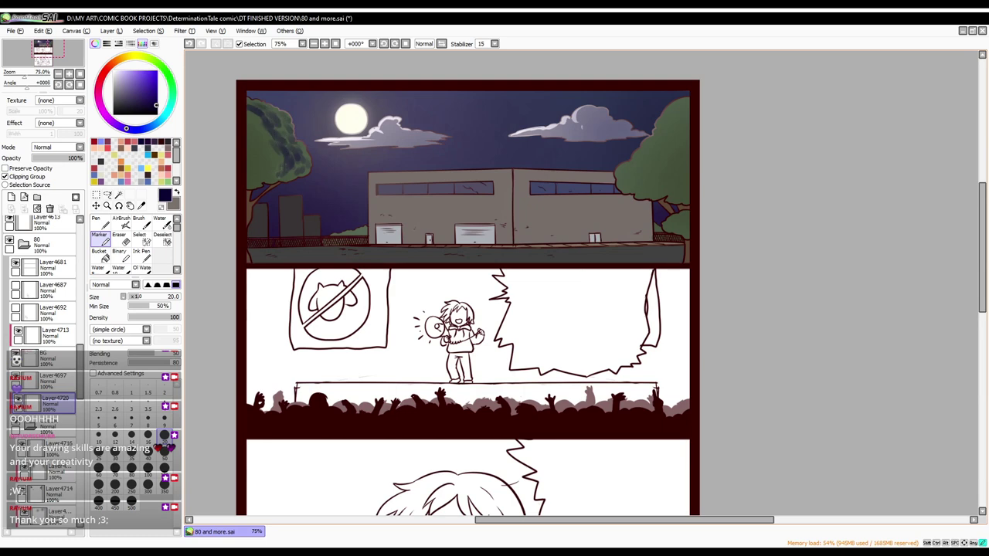
{"action": "left_click_drag", "start_coordinate": [255, 112], "coordinate": [274, 185]}
{"action": "key", "text": "ctrl+z"}
{"action": "key", "text": "e"}
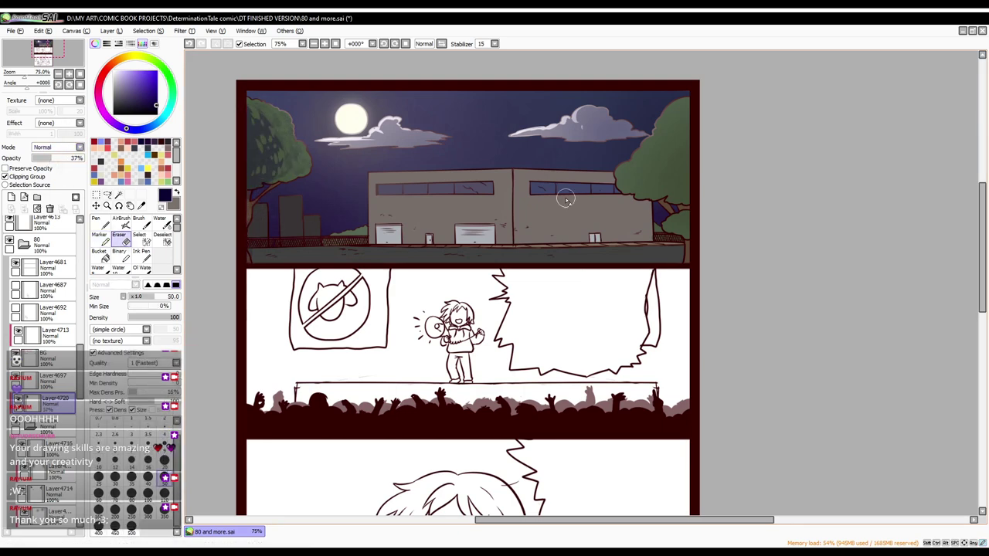
Step: Paint dark navy leaf shadows on the right tree with the Marker and clean them up with the Eraser at size 50
{"action": "key", "text": "m"}
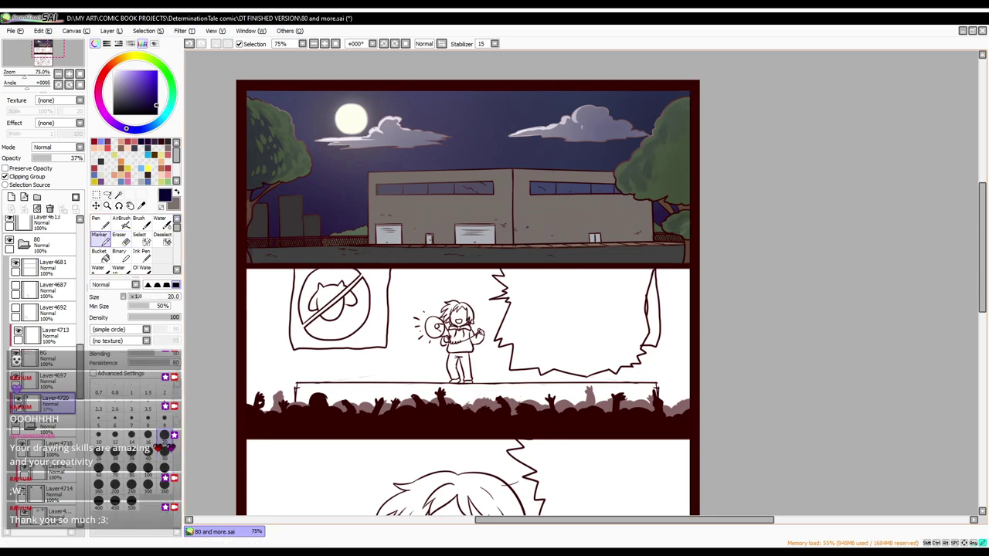
{"action": "key", "text": "]"}
{"action": "key", "text": "e"}
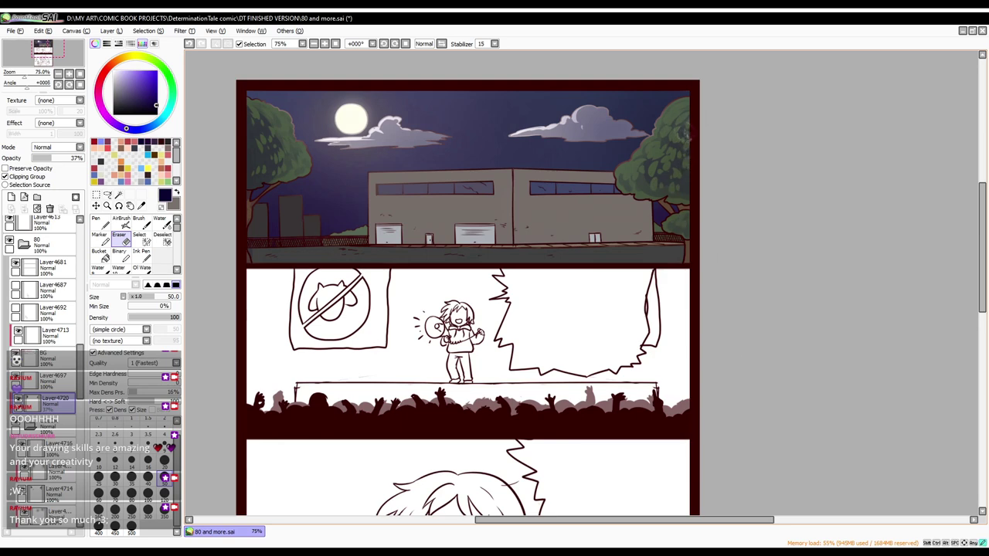
Step: Shade the building's right wall and the road beside it in dark navy with the Marker at size 50, trimming with the Eraser
{"action": "key", "text": "m"}
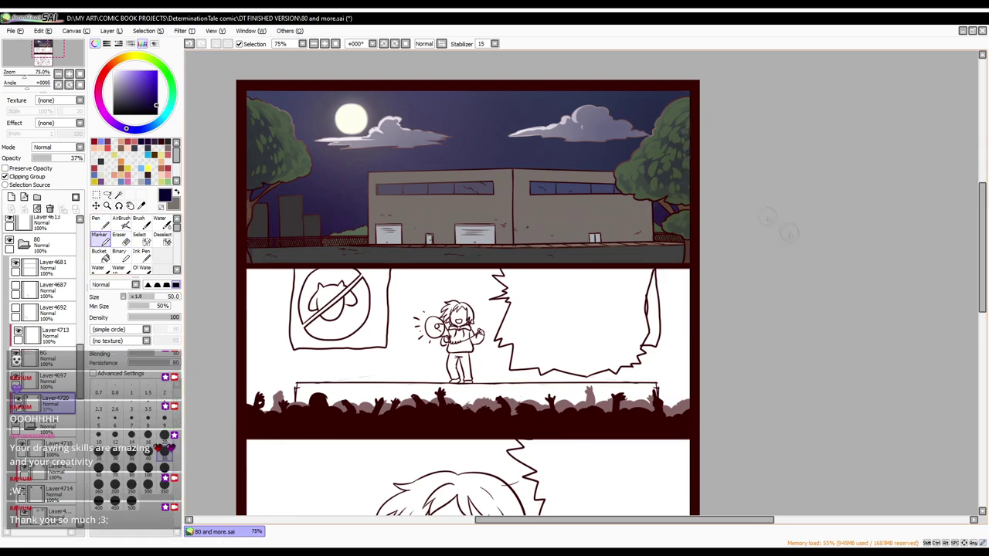
{"action": "mouse_move", "coordinate": [517, 201]}
{"action": "left_mouse_down"}
{"action": "mouse_move", "coordinate": [572, 232]}
{"action": "mouse_move", "coordinate": [649, 224]}
{"action": "mouse_move", "coordinate": [533, 251]}
{"action": "left_mouse_up"}
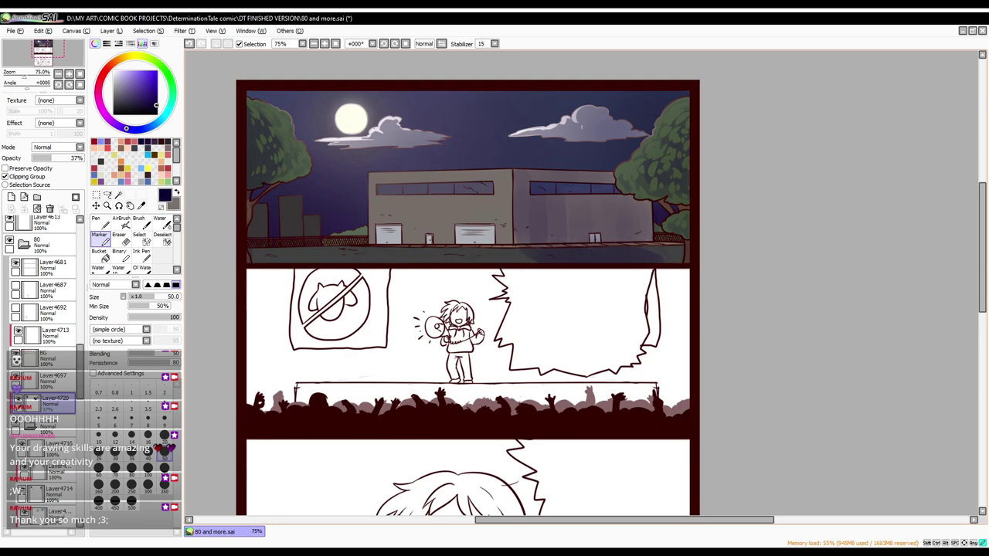
{"action": "left_click_drag", "start_coordinate": [622, 198], "coordinate": [682, 261]}
{"action": "key", "text": "b"}
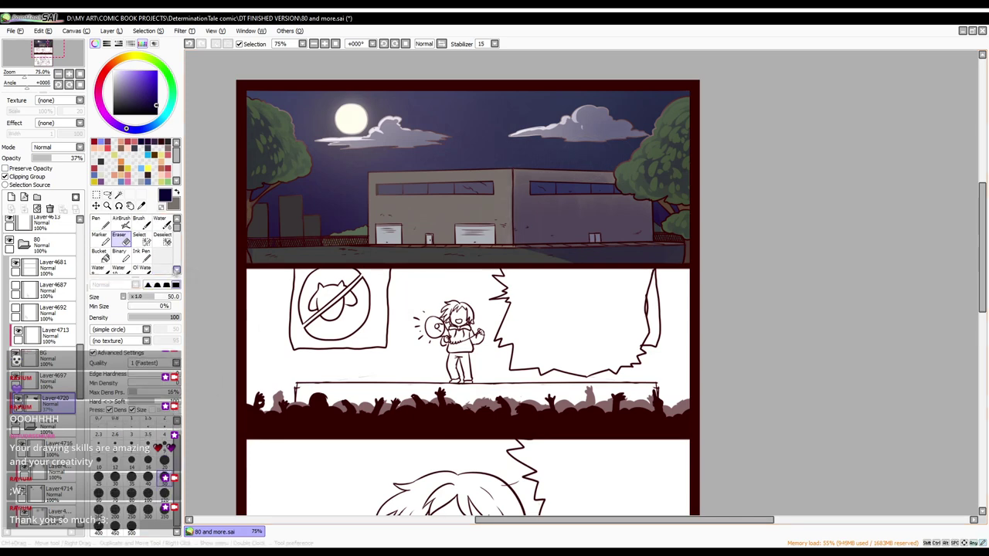
{"action": "key", "text": "m"}
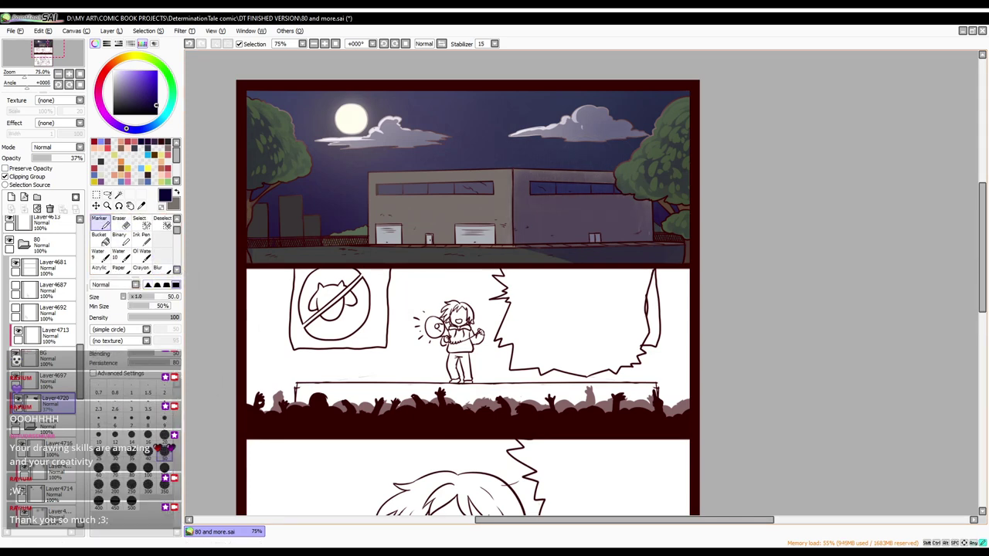
Step: Shade the building's windows and doors and the clouds with the Marker at size 20, softening with Blur at size 20
{"action": "key", "text": "b"}
{"action": "key", "text": "m"}
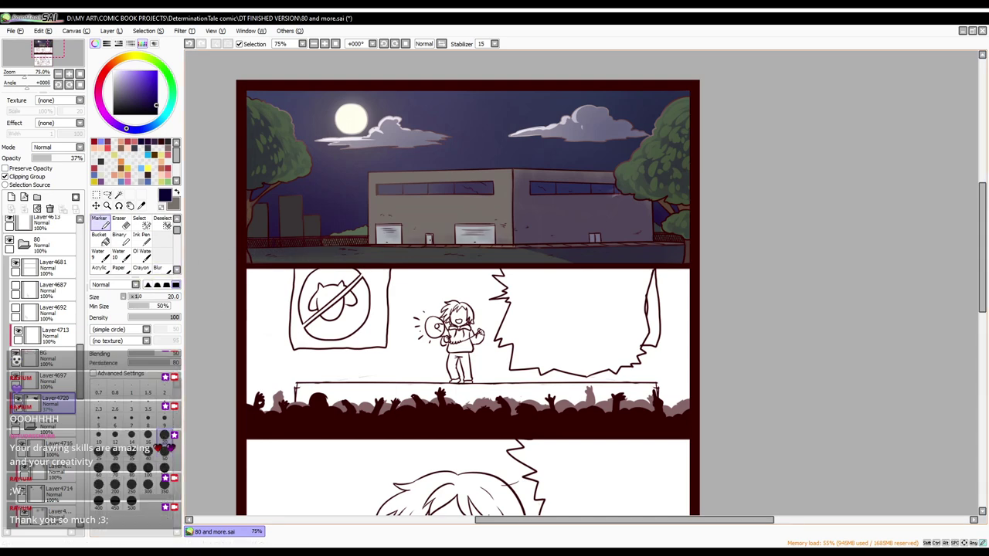
{"action": "key", "text": "b"}
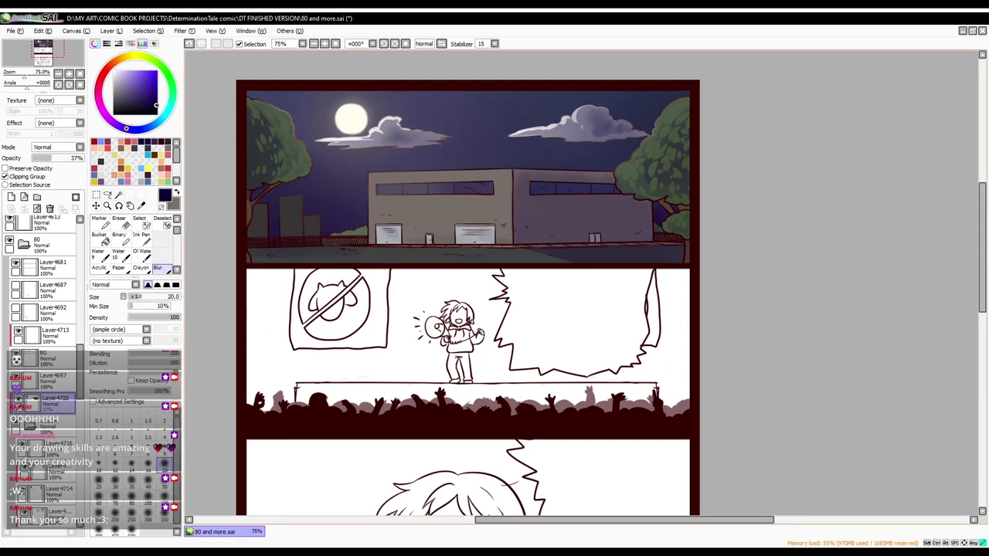
Step: Shade the building's right wall dark navy with the Marker at size 50, softening with Blur and trimming with the Eraser at size 50
{"action": "key", "text": "m"}
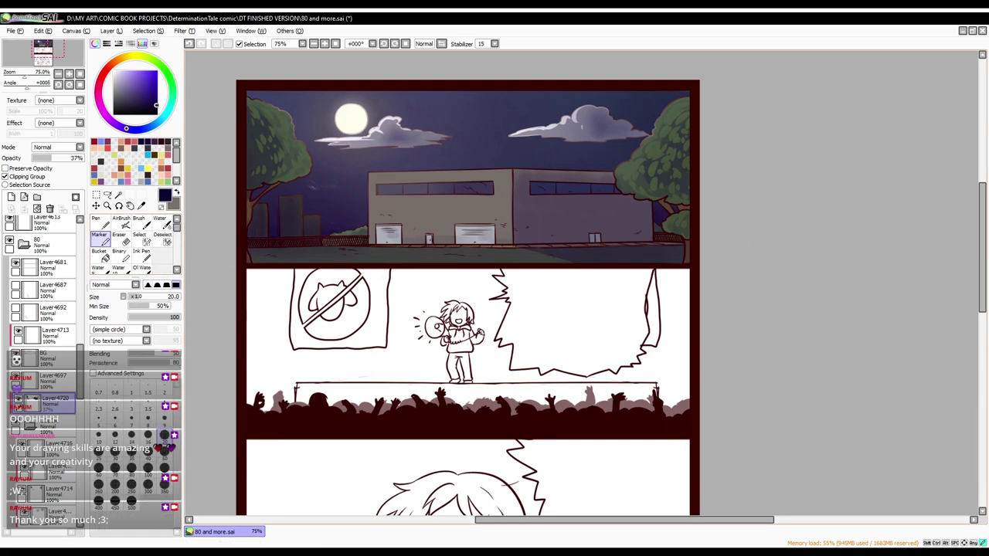
{"action": "key", "text": "b"}
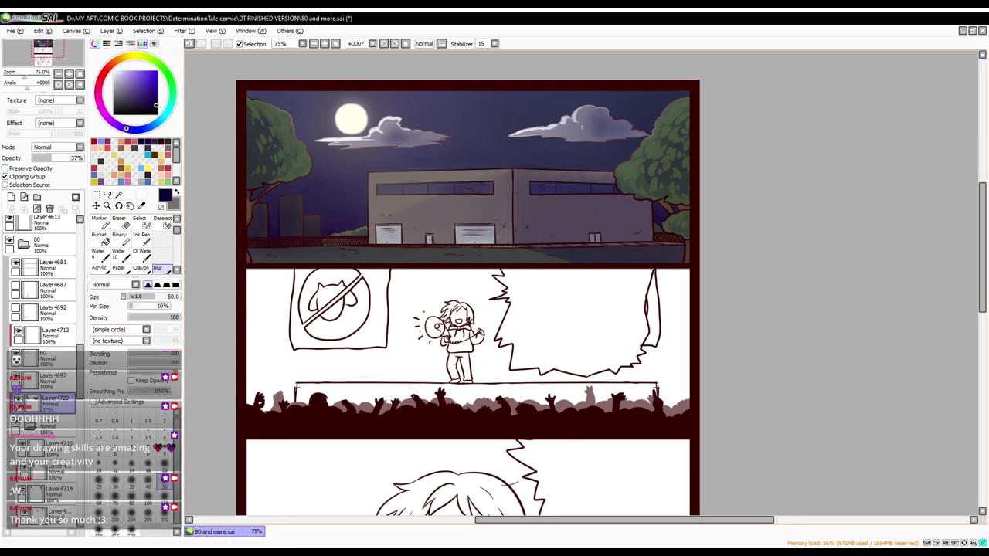
{"action": "key", "text": "m"}
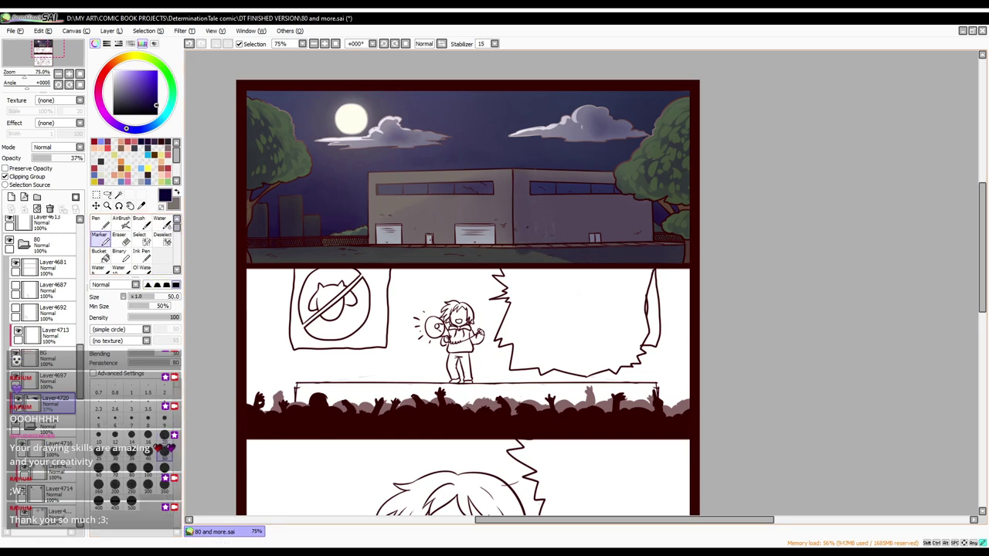
{"action": "key", "text": "e"}
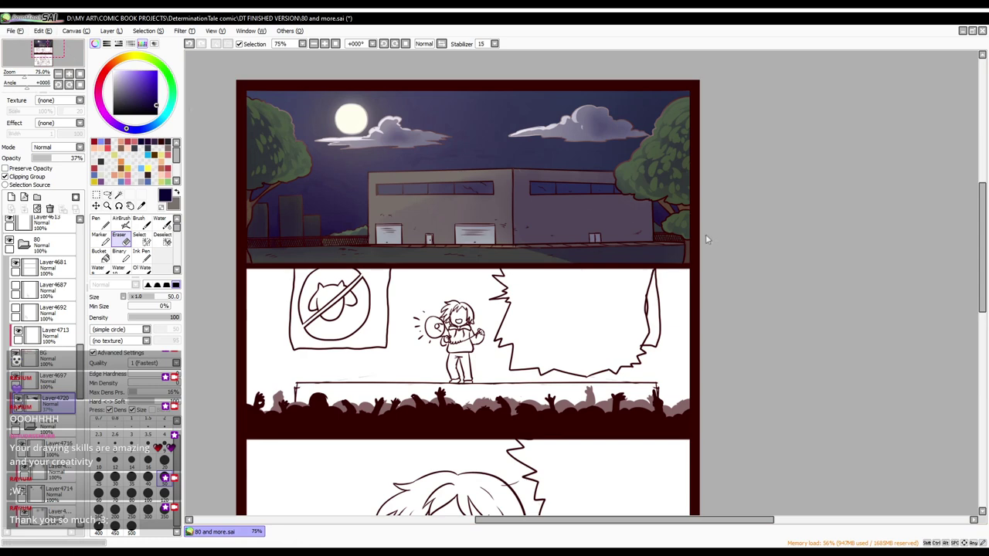
Step: Paint light green leaf highlights on both trees with the Pen at size 20 on a Luminosity layer at 60% opacity, softening with the Eraser
{"action": "key", "text": "a"}
{"action": "left_click_drag", "start_coordinate": [402, 138], "coordinate": [448, 131]}
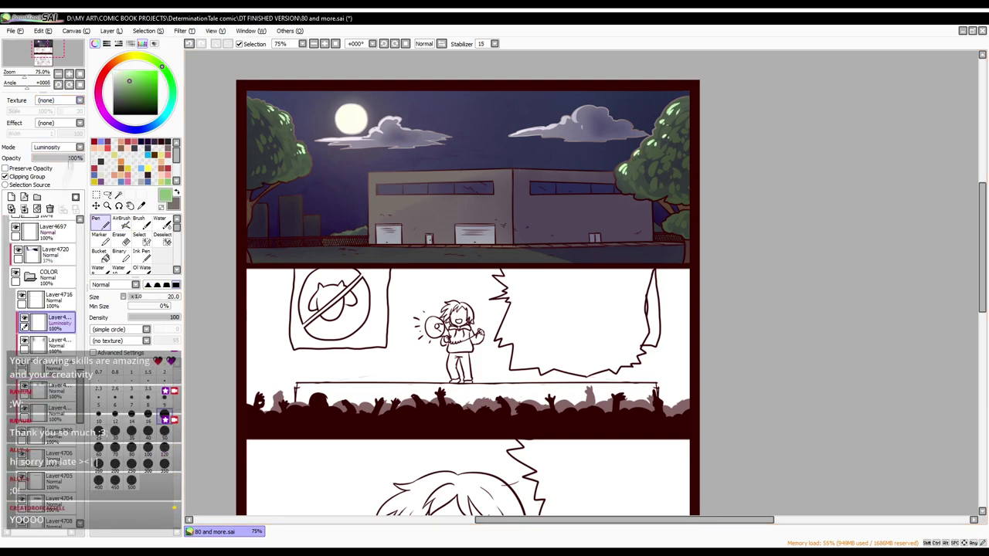
{"action": "key", "text": "e"}
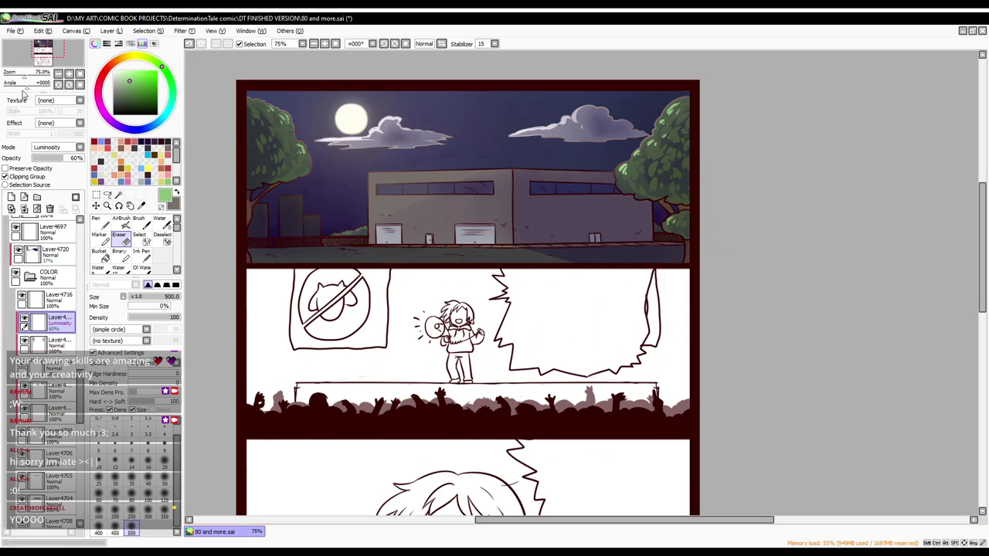
Step: Paint grey highlights on the building's front wall on a Luminosity layer at 17% opacity and soften them with the Eraser at size 350
{"action": "scroll", "coordinate": [46, 309], "scroll_direction": "down", "scroll_amount": 3}
{"action": "key", "text": "n"}
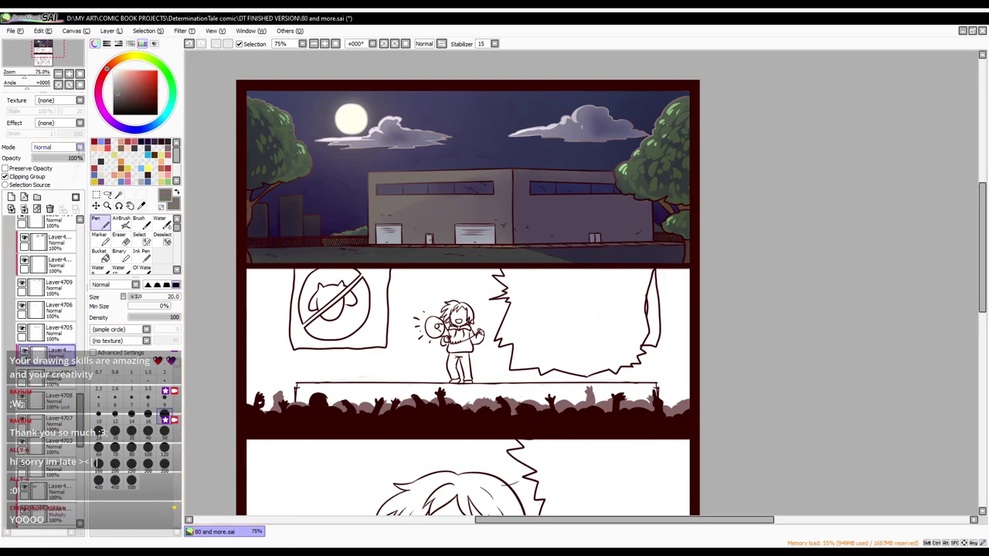
{"action": "key", "text": "b"}
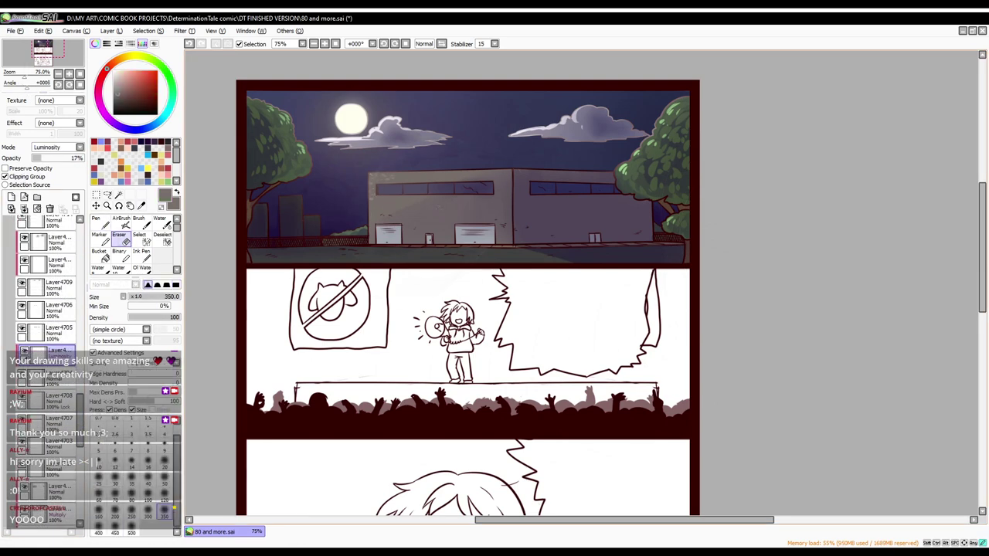
Step: Set the navy shadow layer's opacity to 40% and tint Layer4713 dark purple with the AirBrush at size 120
{"action": "scroll", "coordinate": [43, 371], "scroll_direction": "up", "scroll_amount": 5}
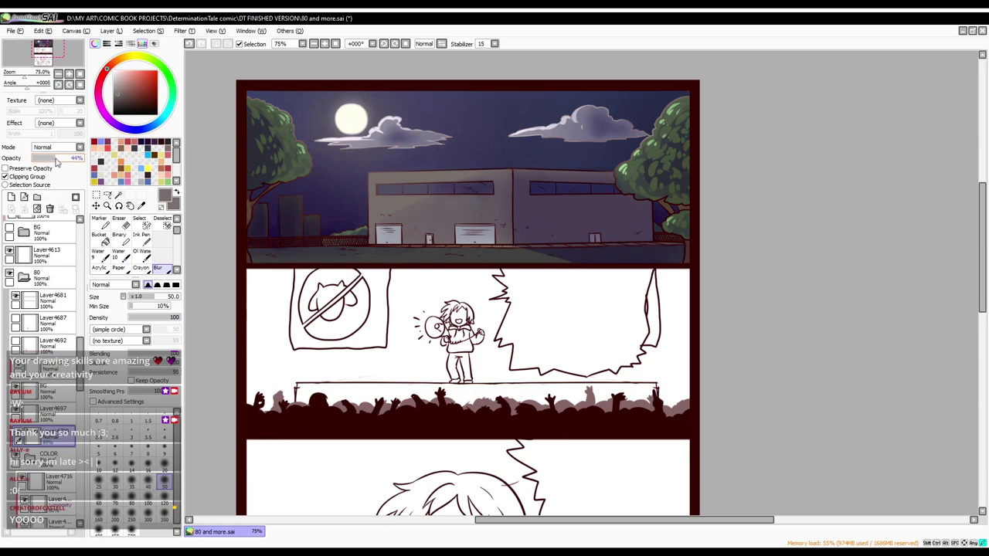
{"action": "scroll", "coordinate": [42, 324], "scroll_direction": "down", "scroll_amount": 2}
{"action": "left_click", "coordinate": [46, 331]}
{"action": "key", "text": "alt"}
{"action": "key", "text": "a"}
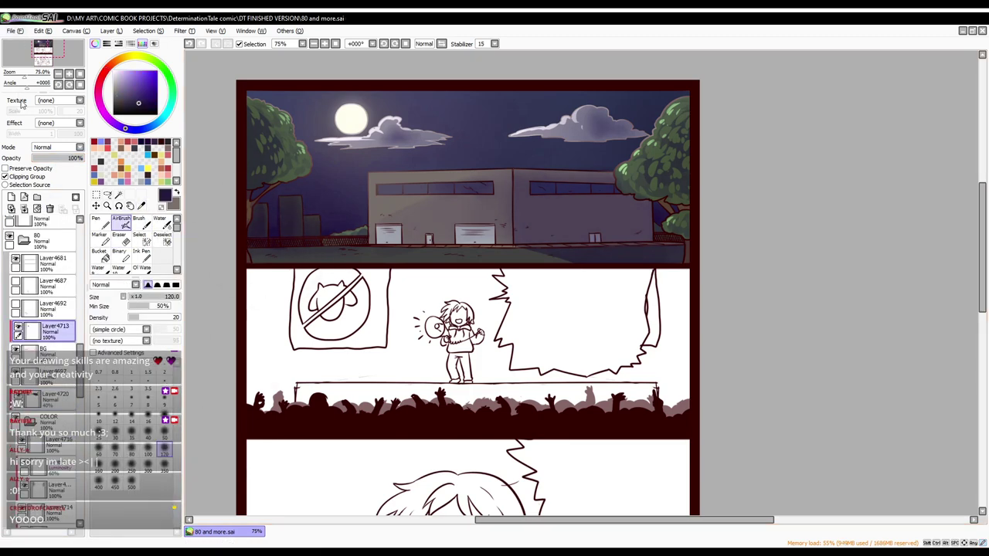
Step: Add a folder named color with a new layer and select the bottom panel character's hair sections with the Magic Wand
{"action": "key", "text": "Page_Down"}
{"action": "key", "text": "w"}
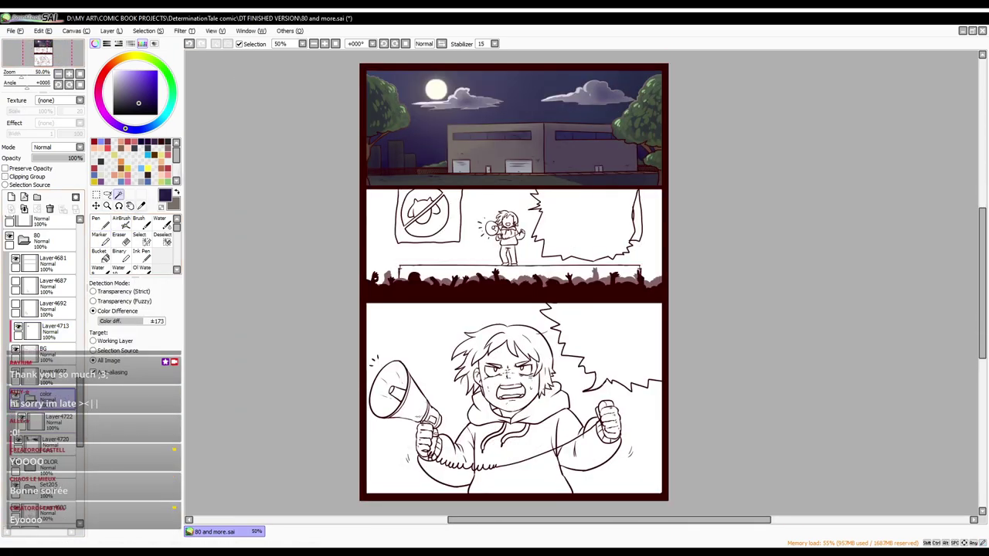
{"action": "left_click", "coordinate": [479, 345]}
{"action": "key", "text": "ctrl+d"}
{"action": "left_click", "coordinate": [69, 73]}
{"action": "left_click", "coordinate": [406, 295]}
{"action": "left_click", "coordinate": [470, 249]}
{"action": "left_click", "coordinate": [418, 267]}
{"action": "left_click", "coordinate": [495, 294]}
{"action": "left_click", "coordinate": [382, 332]}
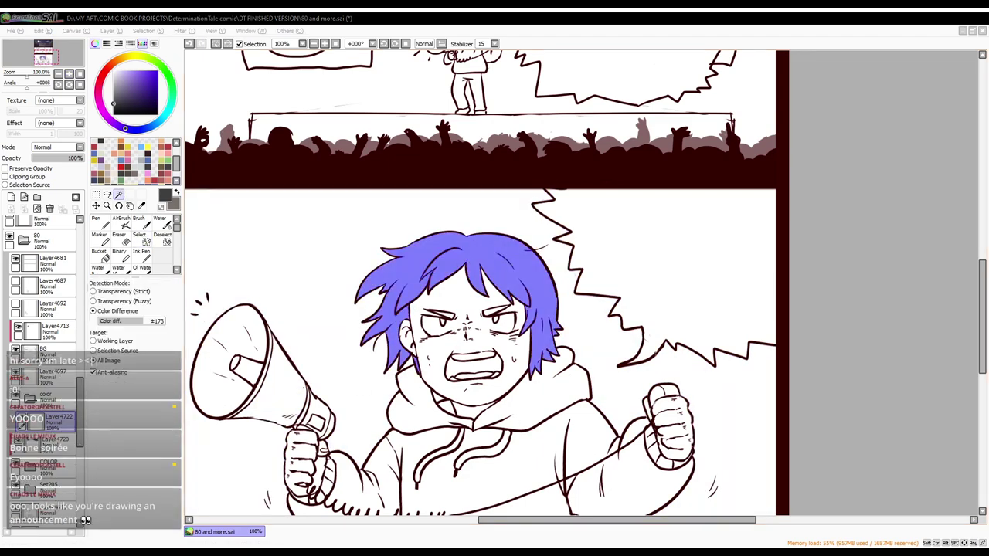
Step: Fill the bottom panel character's hair and eyebrows with flat dark grey
{"action": "key", "text": "ctrl+d"}
{"action": "key", "text": "minus"}
{"action": "key", "text": "n"}
{"action": "key", "text": "plus"}
{"action": "key", "text": "plus"}
{"action": "key", "text": "m"}
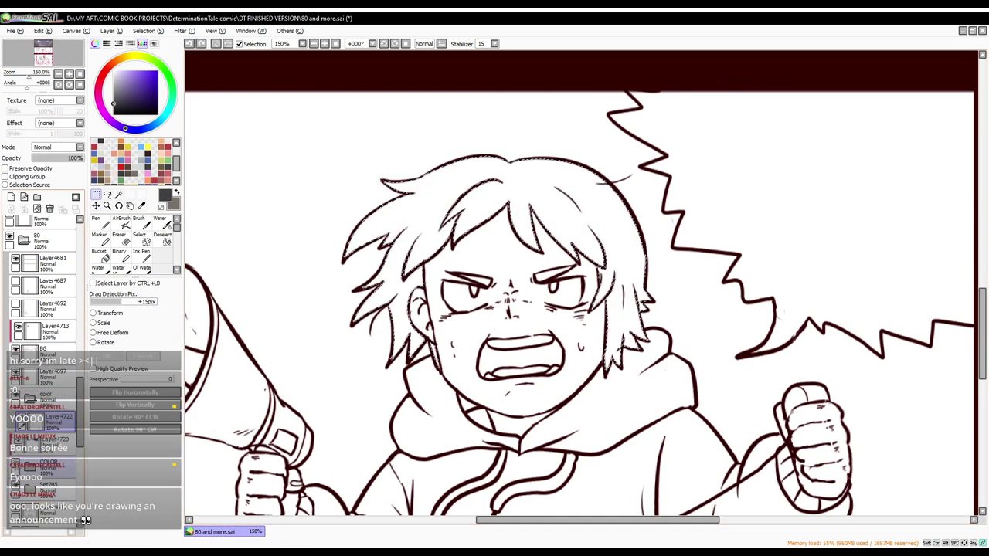
{"action": "scroll", "coordinate": [43, 309], "scroll_direction": "down", "scroll_amount": 2}
{"action": "left_click", "coordinate": [54, 332]}
{"action": "key", "text": "n"}
{"action": "key", "text": "m"}
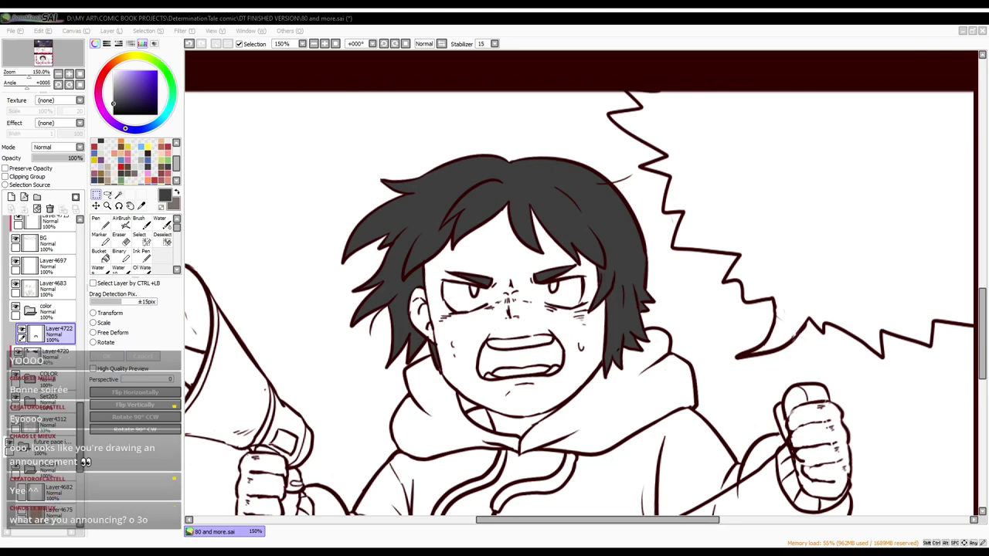
Step: Select the small figure's hair in the middle panel with the Magic Wand and fill it dark grey
{"action": "scroll", "coordinate": [580, 286], "scroll_direction": "down", "scroll_amount": 2}
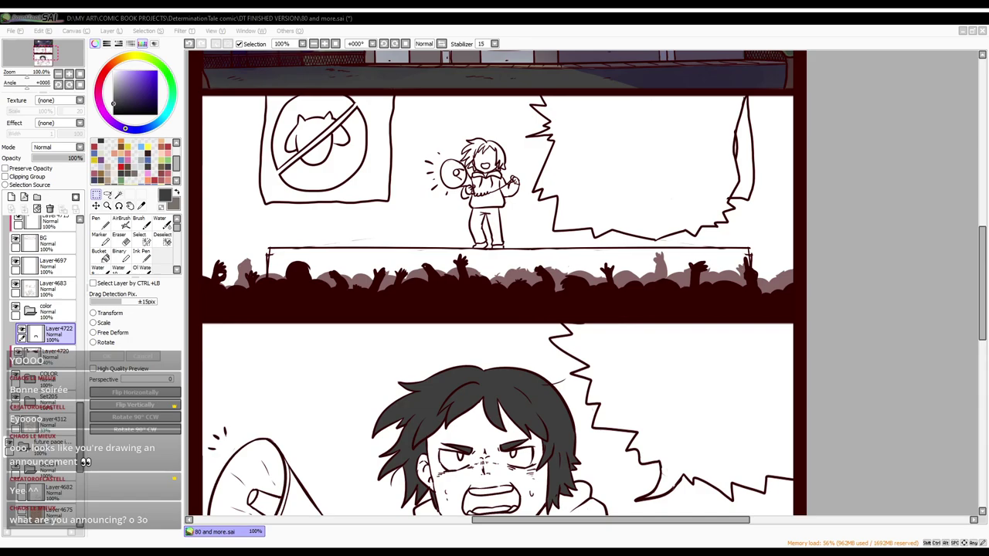
{"action": "key", "text": "w"}
{"action": "scroll", "coordinate": [462, 140], "scroll_direction": "up", "scroll_amount": 2}
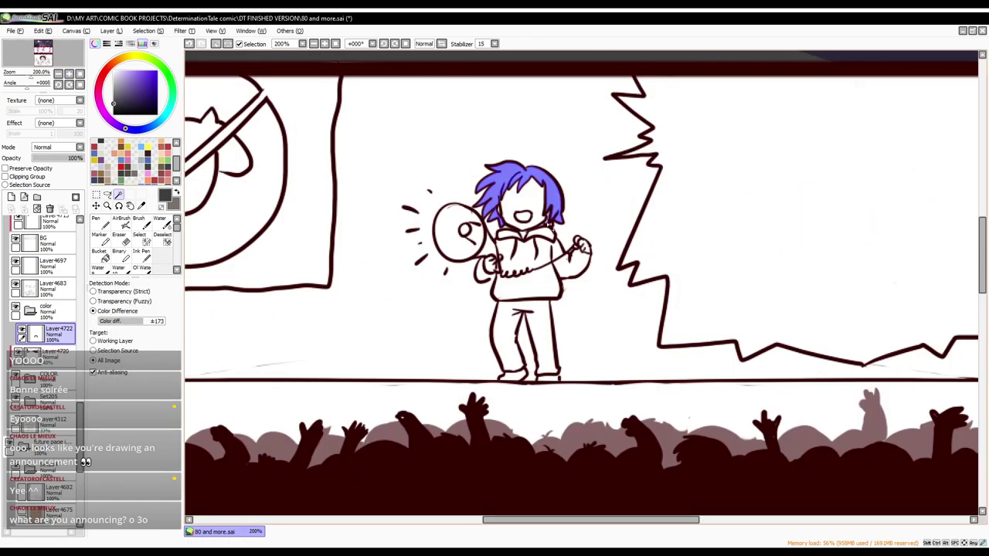
{"action": "key", "text": "s"}
{"action": "left_click", "coordinate": [64, 63]}
{"action": "left_click", "coordinate": [69, 73]}
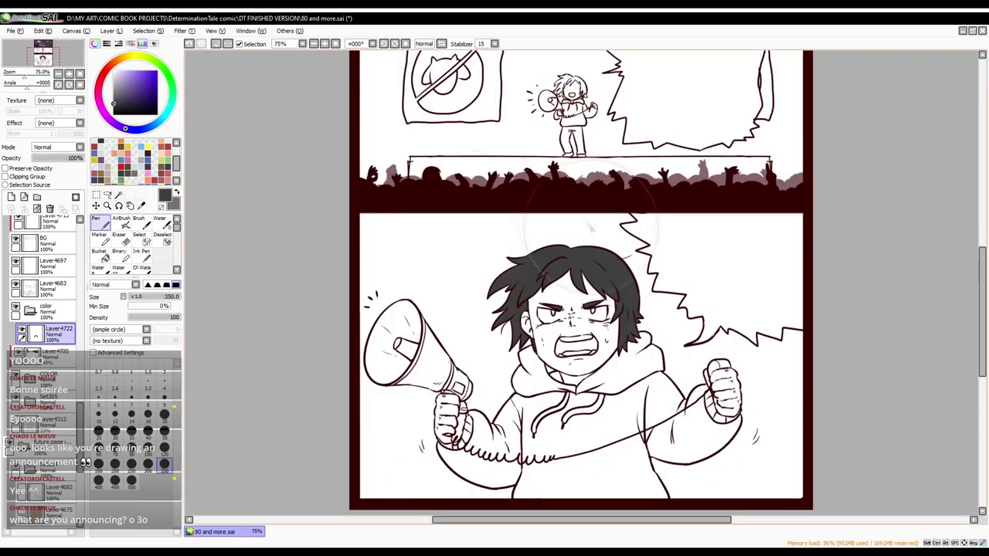
Step: Select the bottom panel character's face, neck and both hands and fill them light peach on a new layer
{"action": "key", "text": "w"}
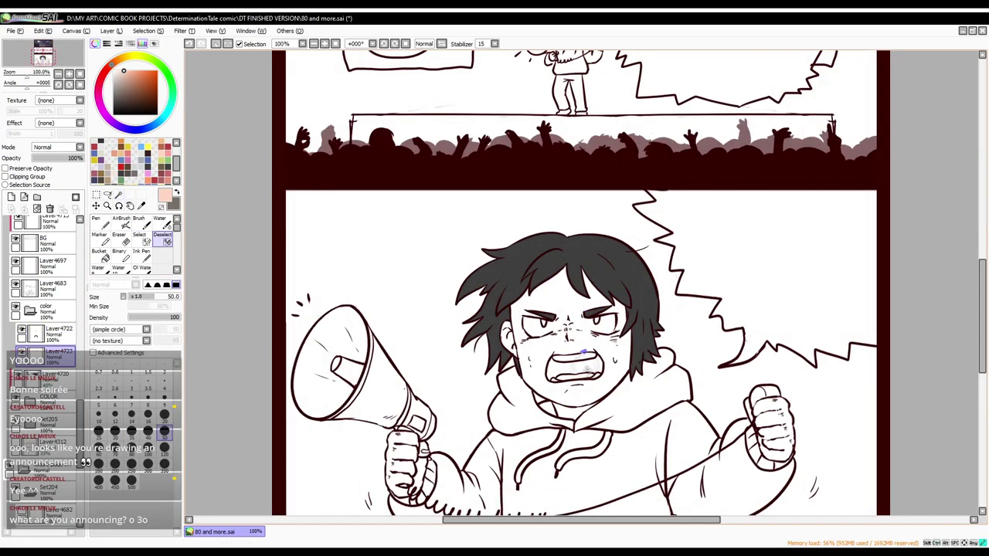
{"action": "left_click", "coordinate": [533, 356]}
{"action": "left_click", "coordinate": [549, 413]}
{"action": "left_click", "coordinate": [406, 463]}
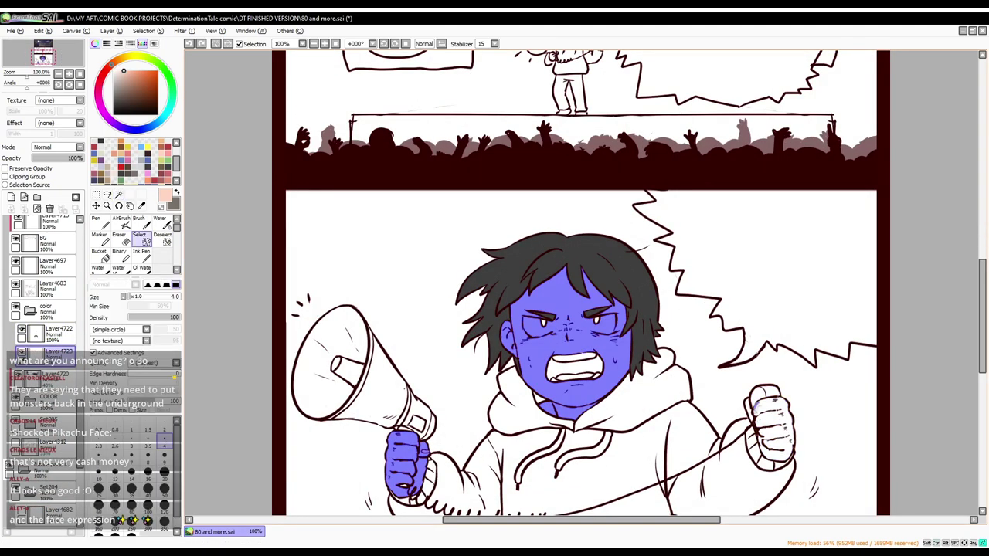
{"action": "left_click", "coordinate": [769, 432]}
{"action": "scroll", "coordinate": [579, 282], "scroll_direction": "up", "scroll_amount": 3}
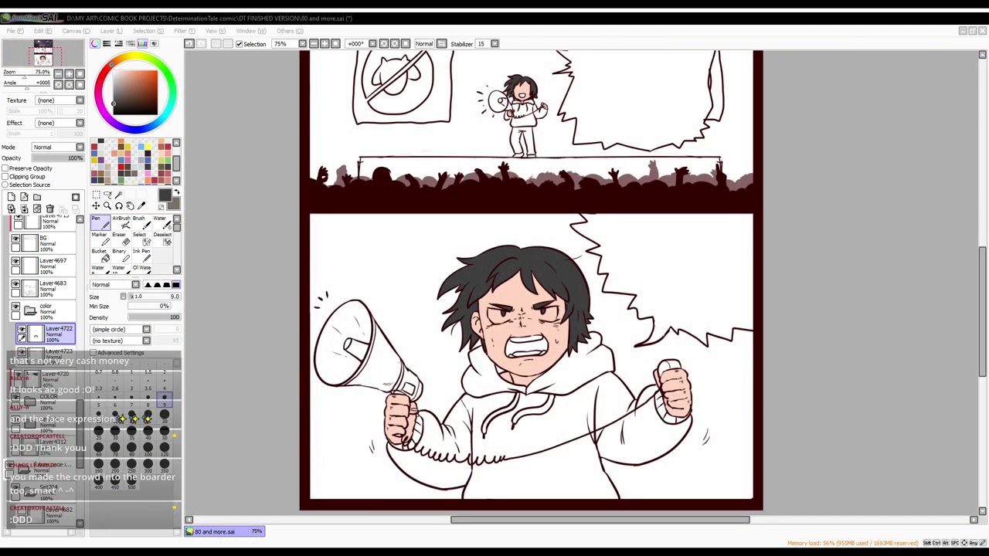
Step: Select the hoodies in the bottom and middle panels with the Magic Wand and fill them dark green on a new layer
{"action": "key", "text": "w"}
{"action": "left_click", "coordinate": [525, 402]}
{"action": "left_click", "coordinate": [533, 363]}
{"action": "left_click", "coordinate": [432, 463]}
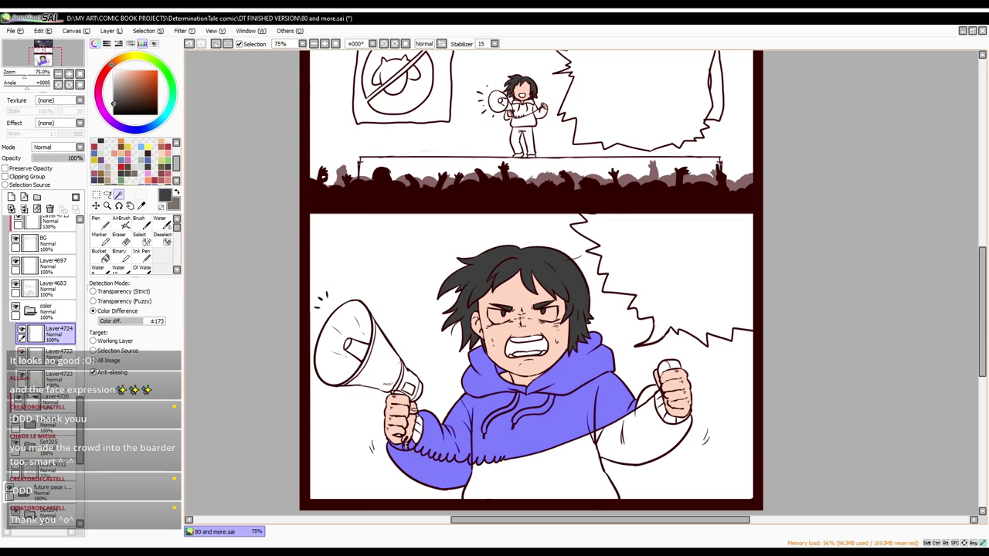
{"action": "left_click", "coordinate": [618, 440]}
{"action": "left_click", "coordinate": [524, 114]}
{"action": "left_click", "coordinate": [464, 131]}
{"action": "key", "text": "minus"}
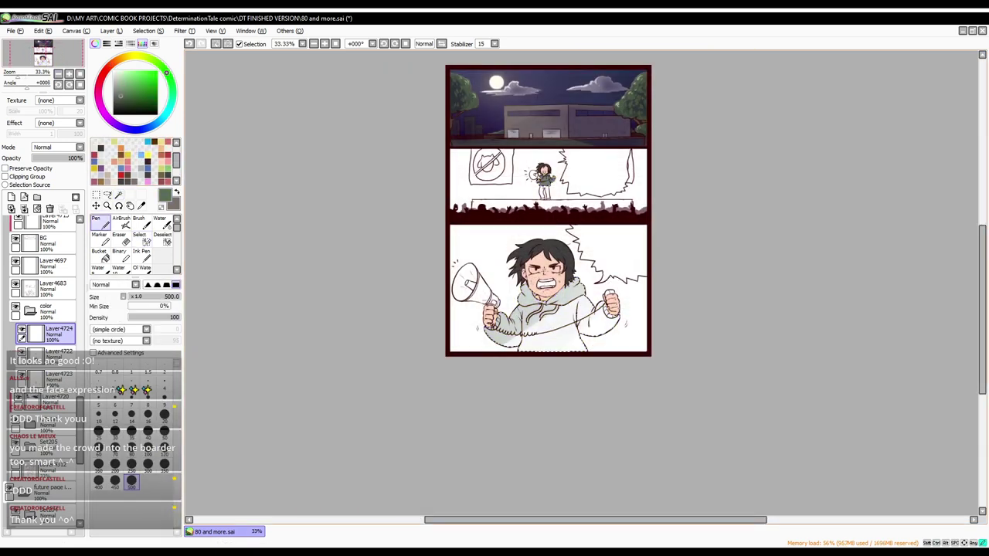
Step: Add a folder named bg 2 and fill the middle panel's banners dark grey on a new layer inside it
{"action": "key", "text": "w"}
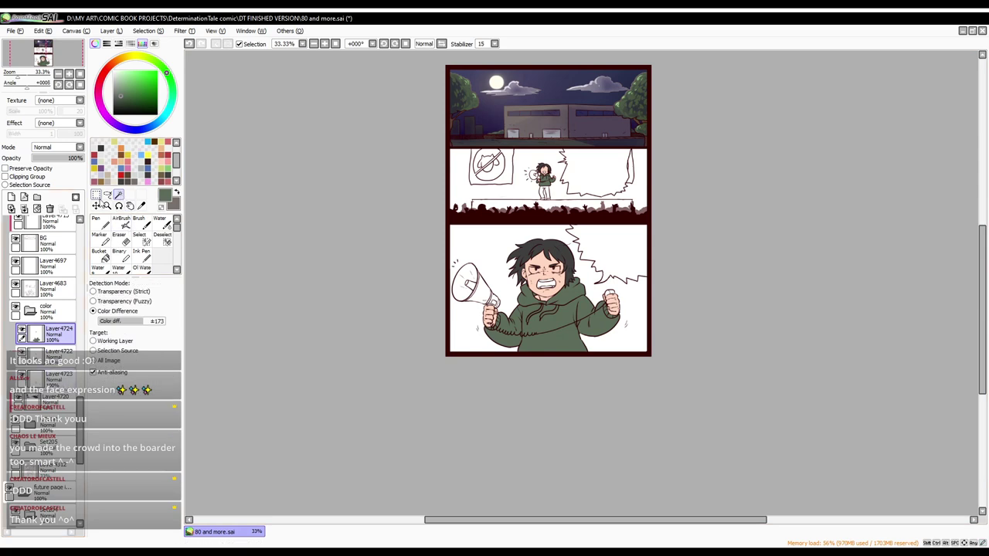
{"action": "left_click", "coordinate": [47, 425]}
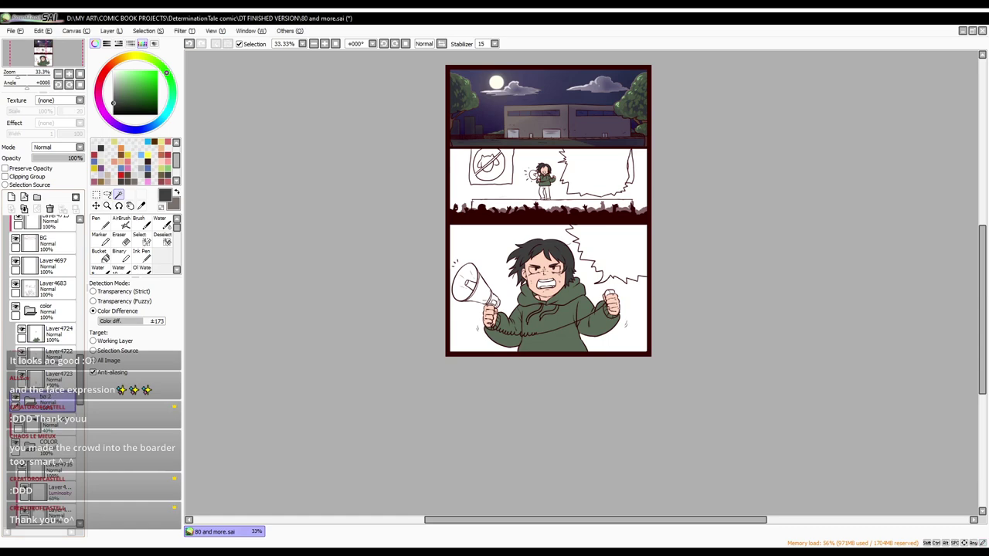
{"action": "left_click", "coordinate": [99, 224]}
{"action": "key", "text": "w"}
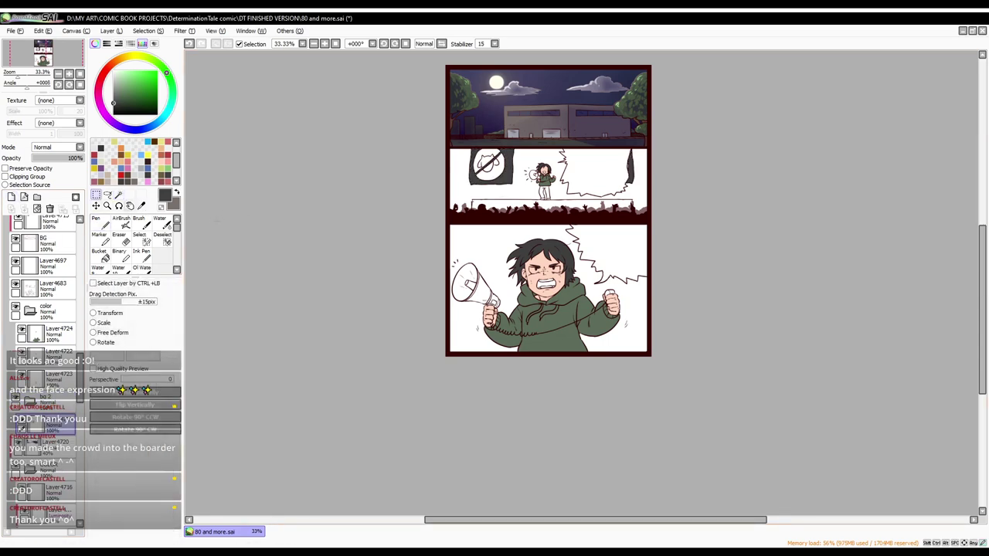
Step: Fill the circle of the prohibition sign on the middle panel's banner red with the Pen
{"action": "scroll", "coordinate": [533, 224], "scroll_direction": "up", "scroll_amount": 1}
{"action": "key", "text": "ctrl+d"}
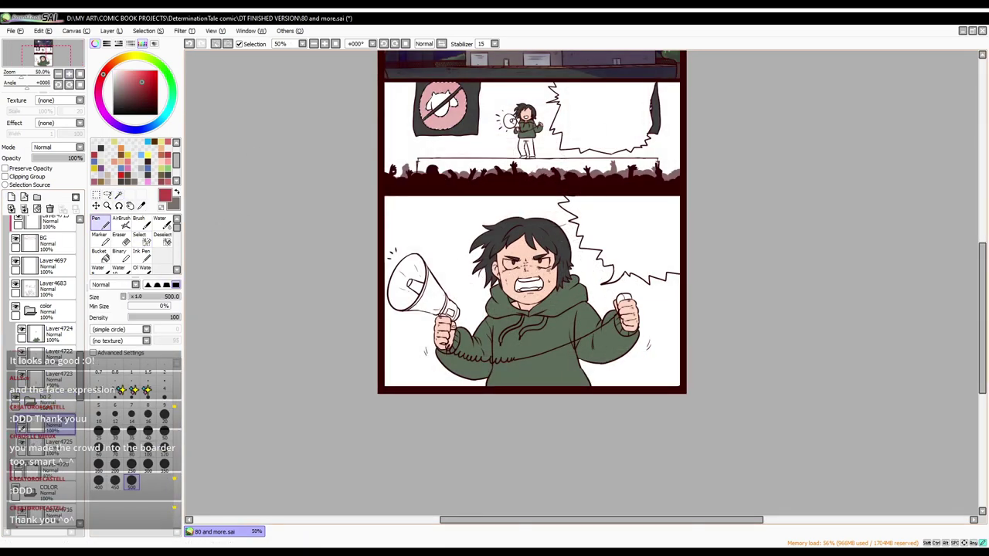
{"action": "key", "text": "s"}
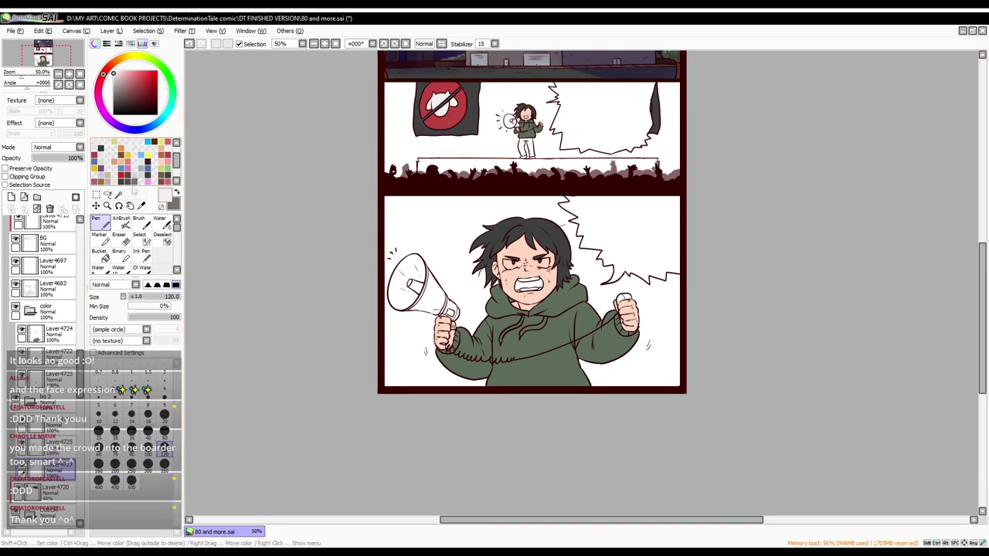
Step: Paint the middle panel's stage grey-brown with the Pen, place its layer beneath the crowd, and darken the crowd's back row
{"action": "left_click_drag", "start_coordinate": [421, 165], "coordinate": [657, 166]}
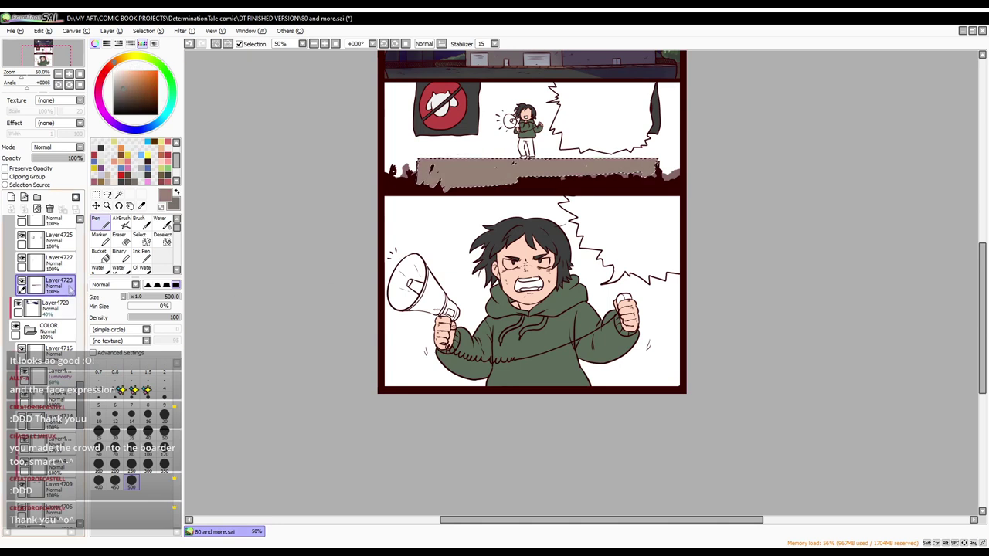
{"action": "left_click", "coordinate": [164, 430]}
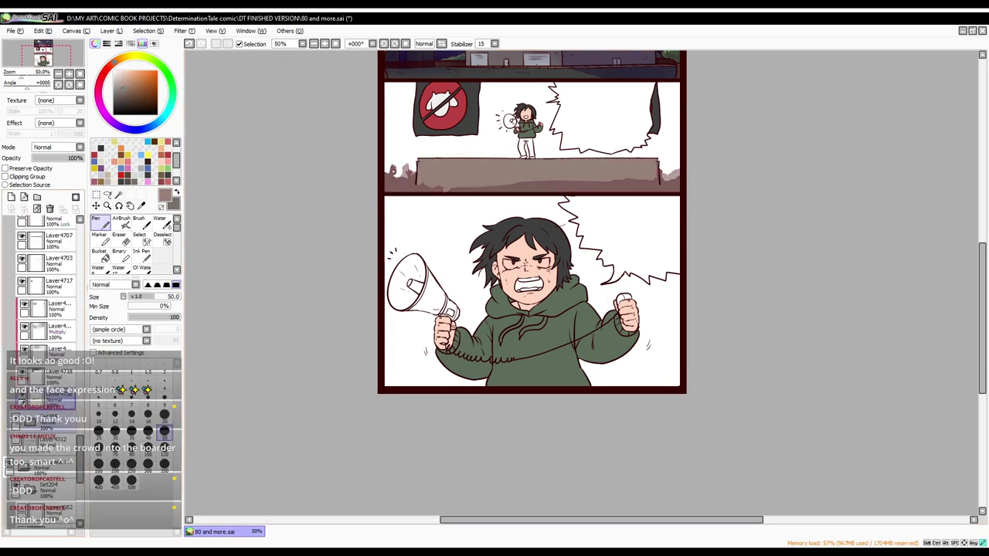
{"action": "left_click", "coordinate": [46, 440]}
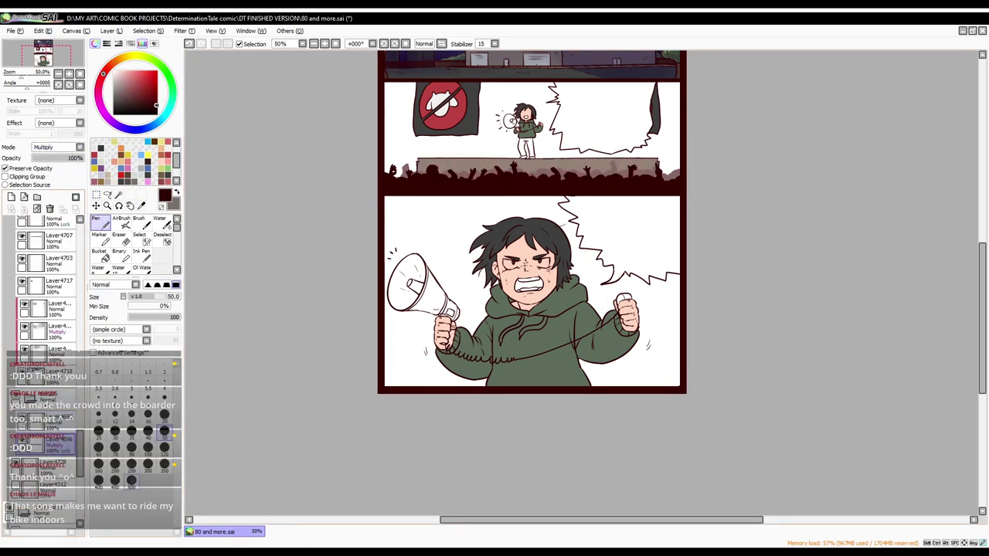
{"action": "left_click", "coordinate": [609, 168], "text": "alt"}
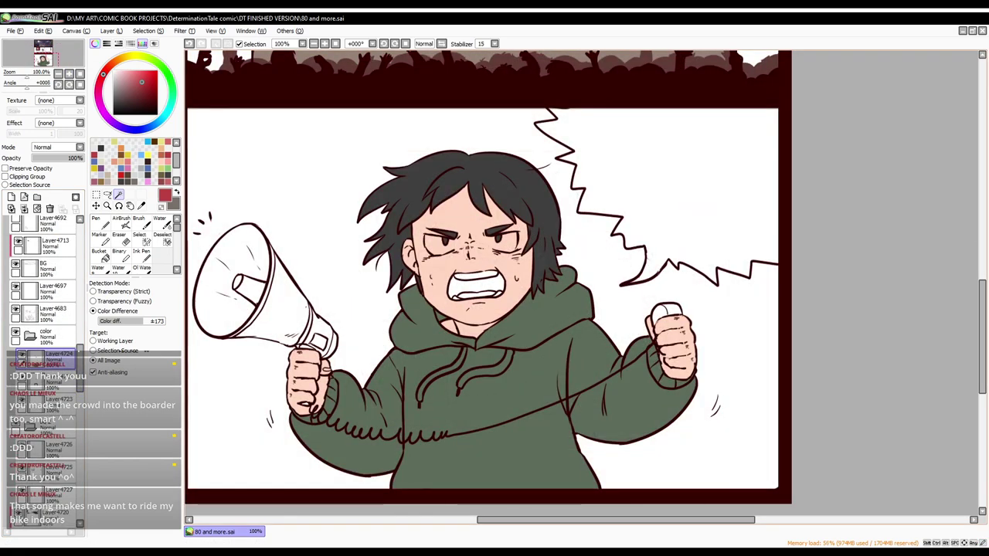
Step: Fill the bottom panel character's teeth and the megaphone's horn light grey, and the megaphone's rear section red
{"action": "left_click", "coordinate": [475, 285]}
{"action": "left_click", "coordinate": [232, 286], "text": "shift"}
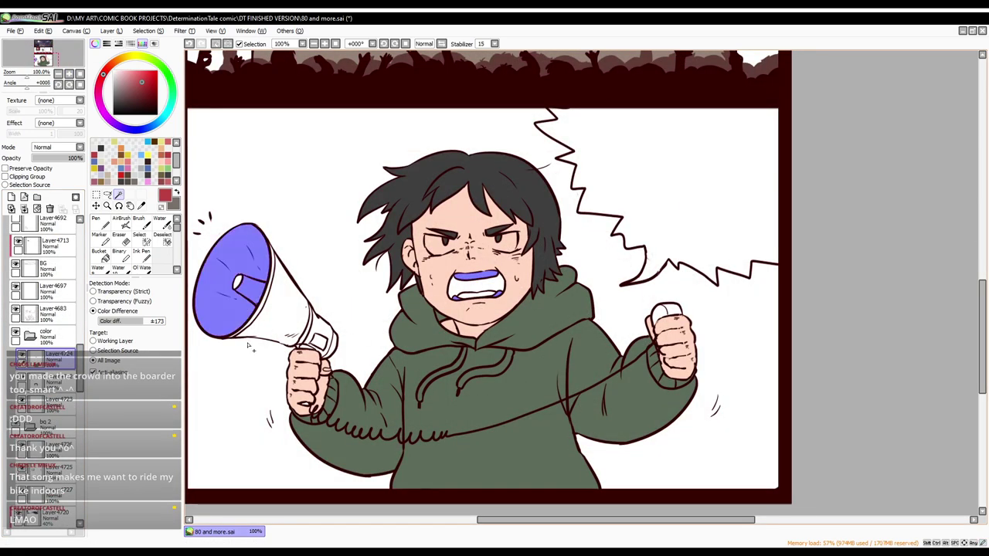
{"action": "left_click", "coordinate": [249, 347], "text": "shift"}
{"action": "key", "text": "ctrl+z"}
{"action": "left_click", "coordinate": [288, 308], "text": "shift"}
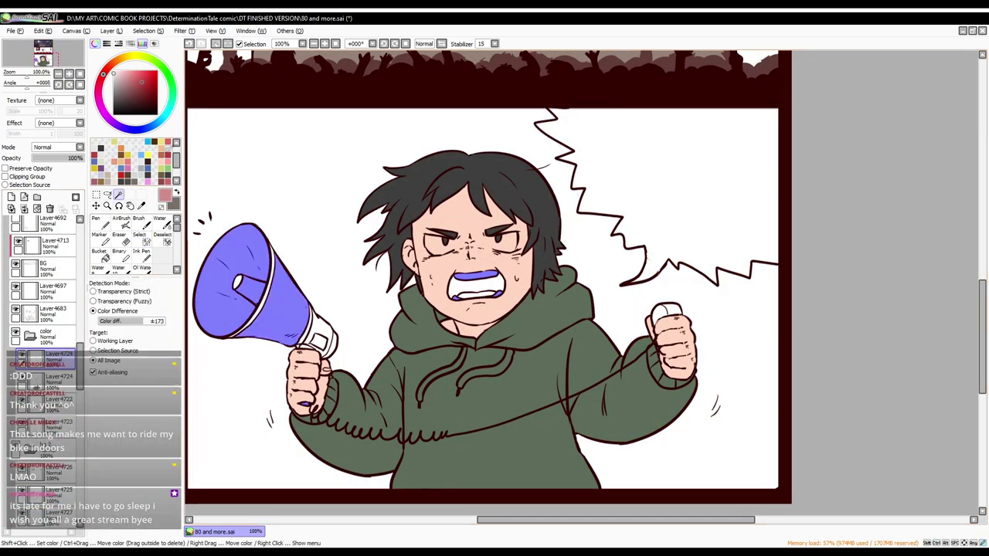
{"action": "key", "text": "ctrl+d"}
{"action": "left_click", "coordinate": [318, 332]}
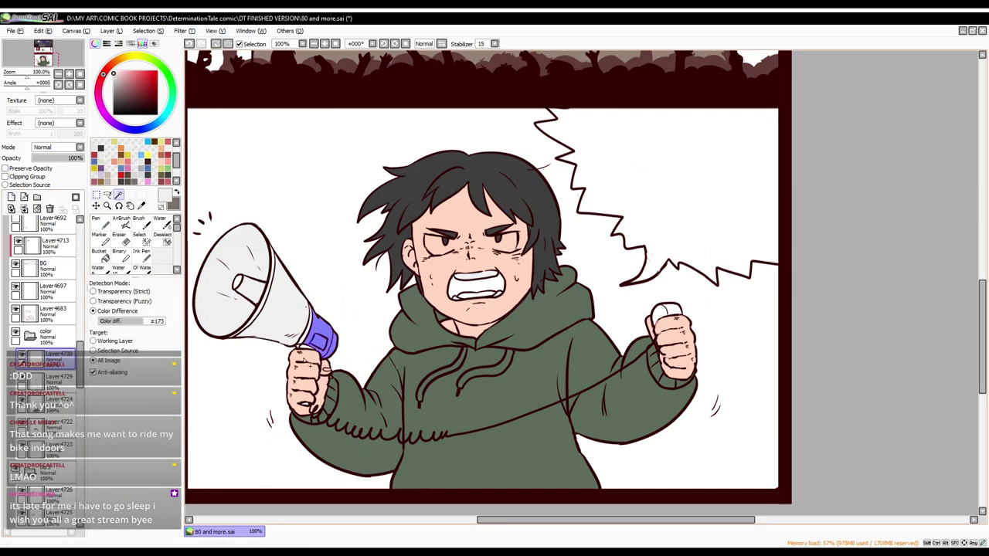
{"action": "key", "text": "ctrl+plus"}
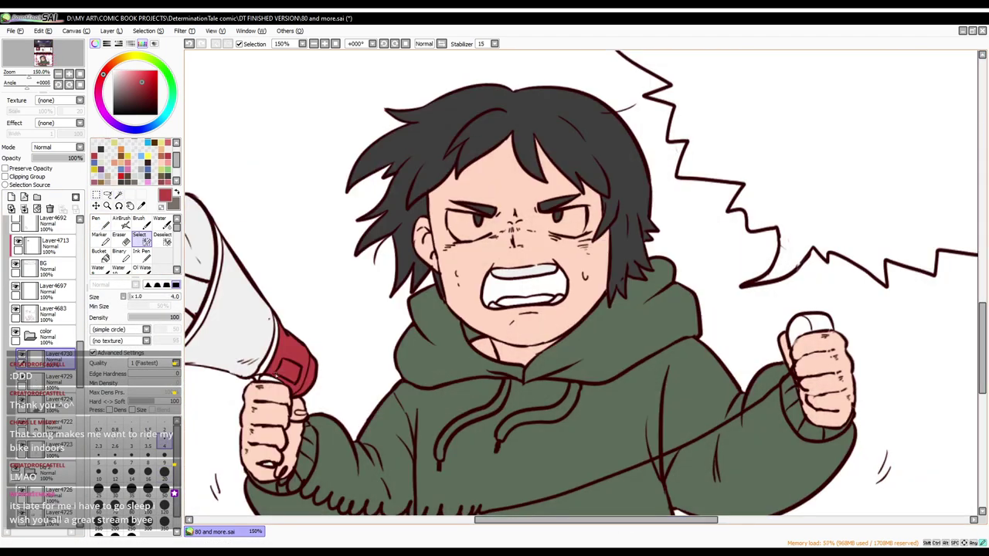
Step: Select the microphone in the bottom panel character's hand and fill it dark grey
{"action": "key", "text": "ctrl+minus"}
{"action": "left_click", "coordinate": [118, 194]}
{"action": "left_click", "coordinate": [734, 313]}
{"action": "key", "text": "ctrl+z"}
{"action": "left_click", "coordinate": [734, 313]}
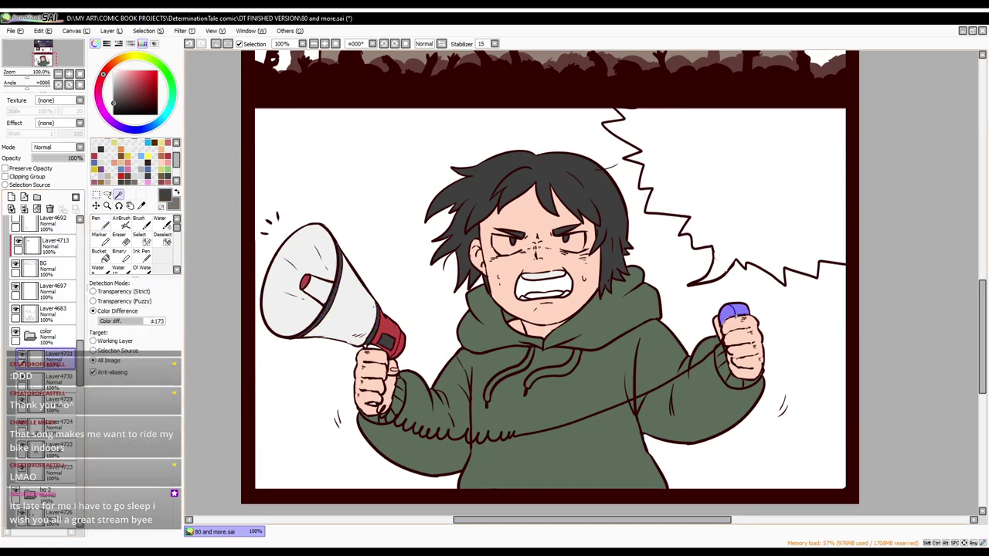
{"action": "key", "text": "ctrl+plus"}
{"action": "key", "text": "ctrl+minus"}
{"action": "scroll", "coordinate": [541, 286], "scroll_direction": "up", "scroll_amount": 3}
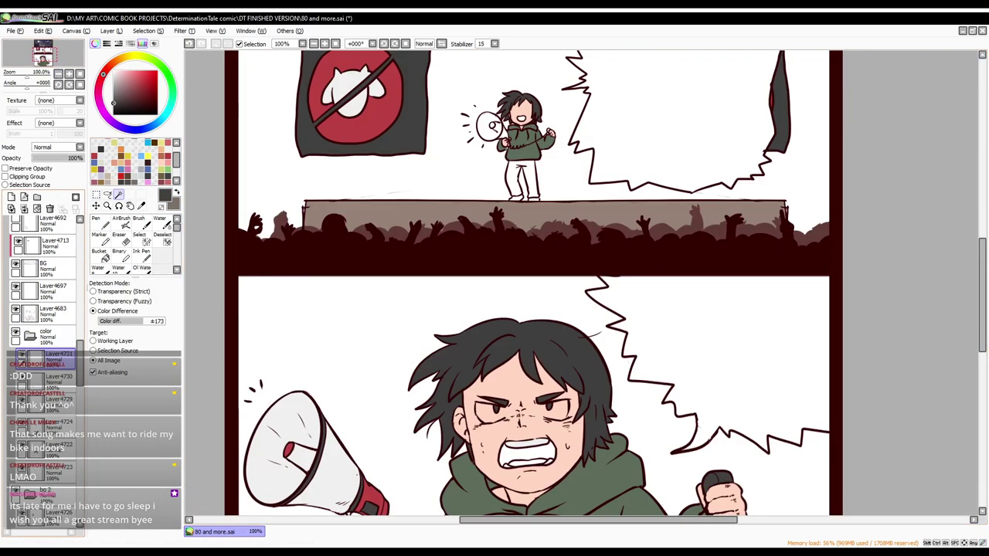
Step: Colour the centre of the middle panel character's megaphone red and fill the trousers blue
{"action": "key", "text": "n"}
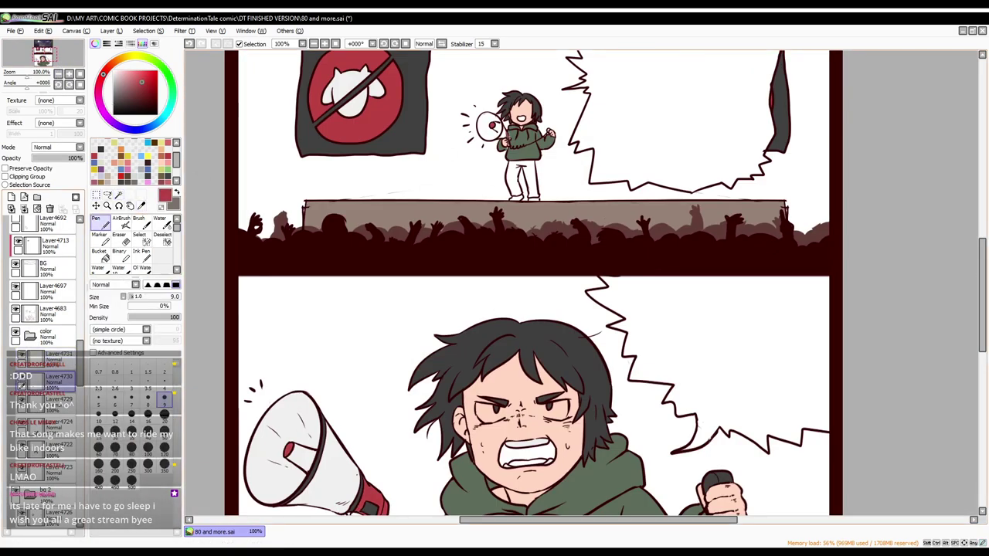
{"action": "left_click", "coordinate": [58, 74]}
{"action": "left_click", "coordinate": [153, 125]}
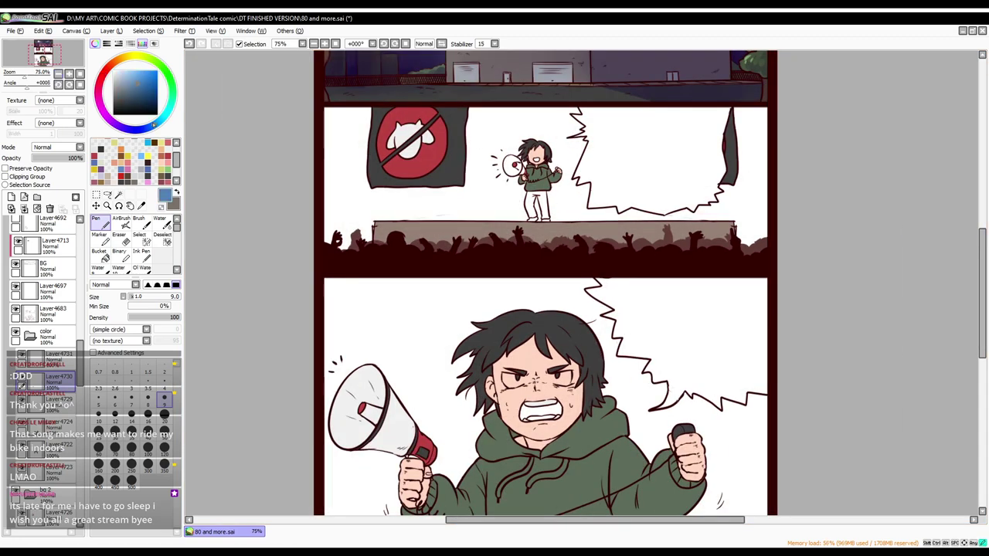
{"action": "scroll", "coordinate": [541, 309], "scroll_direction": "down", "scroll_amount": 2}
{"action": "left_click", "coordinate": [148, 446]}
{"action": "left_click", "coordinate": [148, 164]}
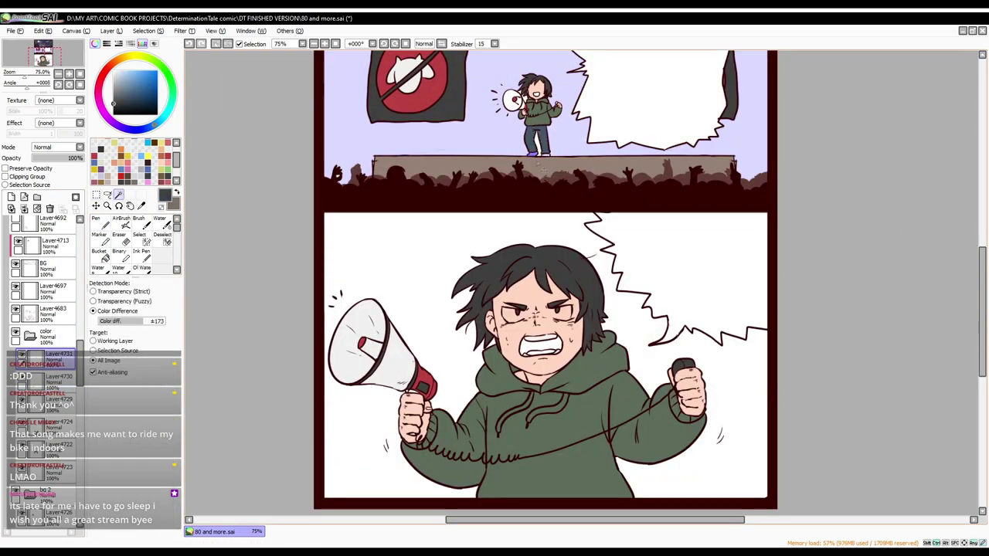
Step: Fill the middle panel character's shoes dark grey and add light grey details on a new clipped layer
{"action": "key", "text": "ctrl+plus"}
{"action": "left_click", "coordinate": [164, 398]}
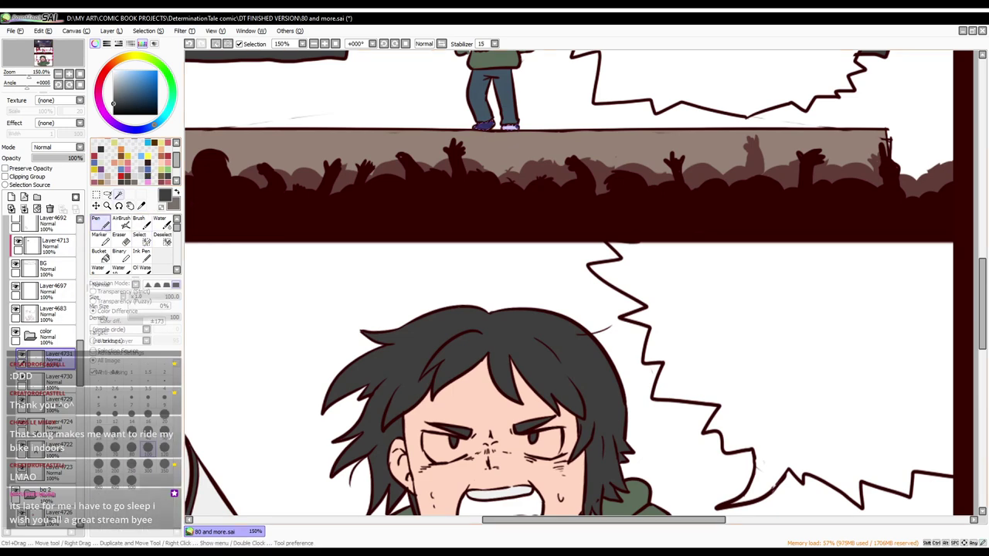
{"action": "left_click", "coordinate": [11, 197]}
{"action": "left_click", "coordinate": [5, 176]}
{"action": "left_click", "coordinate": [113, 73]}
{"action": "key", "text": "ctrl+minus"}
Step: Fill the bottom panel character's open mouth dark red with a lighter tongue, and paint the eye whites light grey
{"action": "key", "text": "w"}
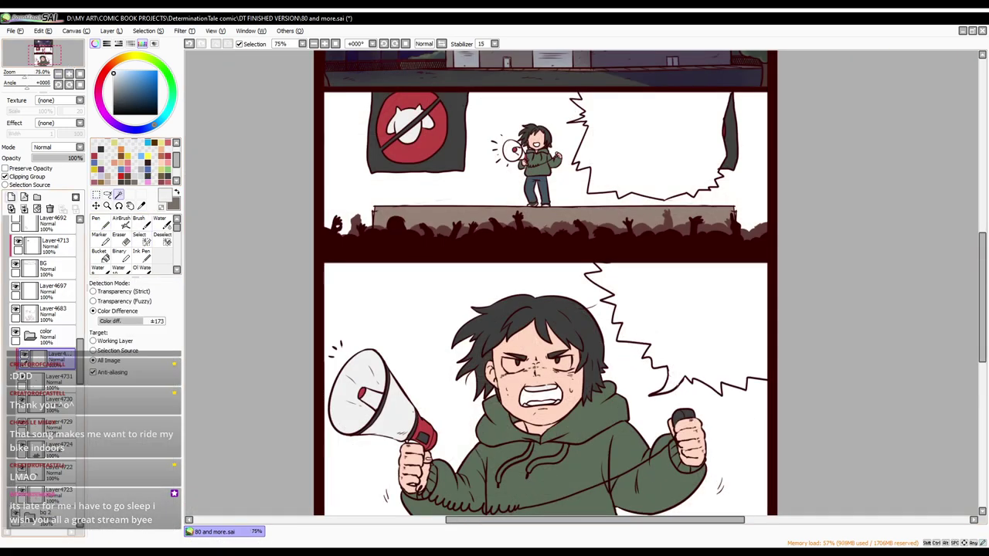
{"action": "key", "text": "n"}
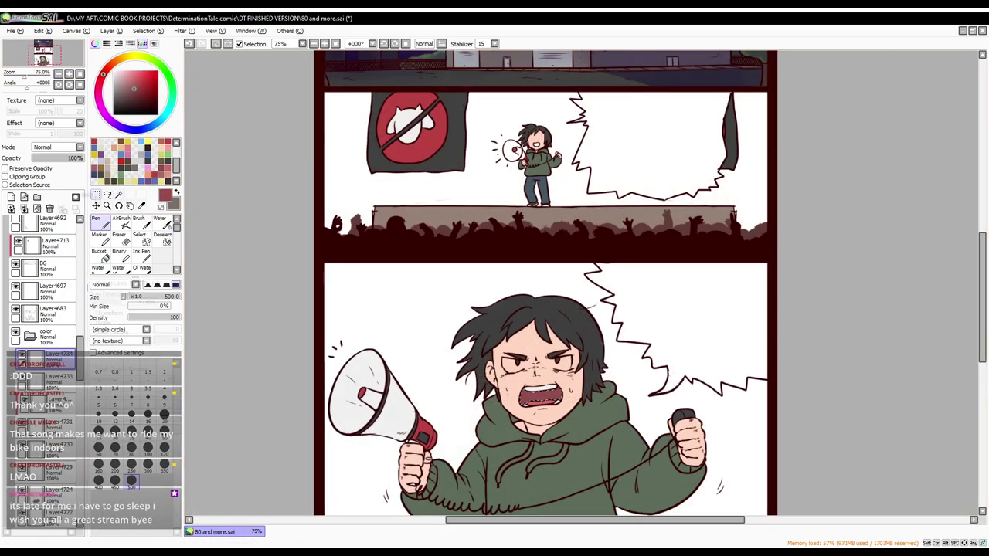
{"action": "key", "text": "ctrl+plus"}
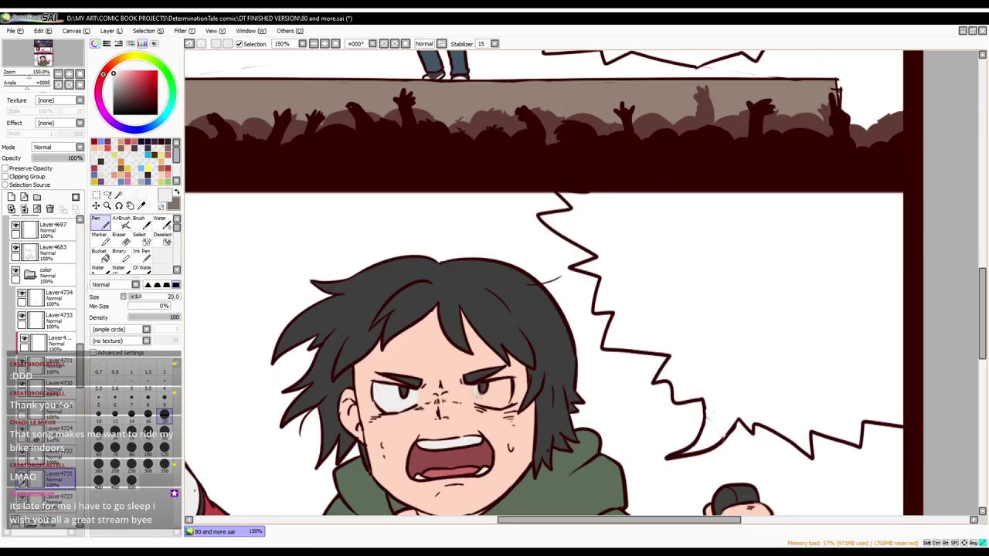
{"action": "key", "text": "e"}
{"action": "key", "text": "ctrl+minus"}
{"action": "key", "text": "ctrl+minus"}
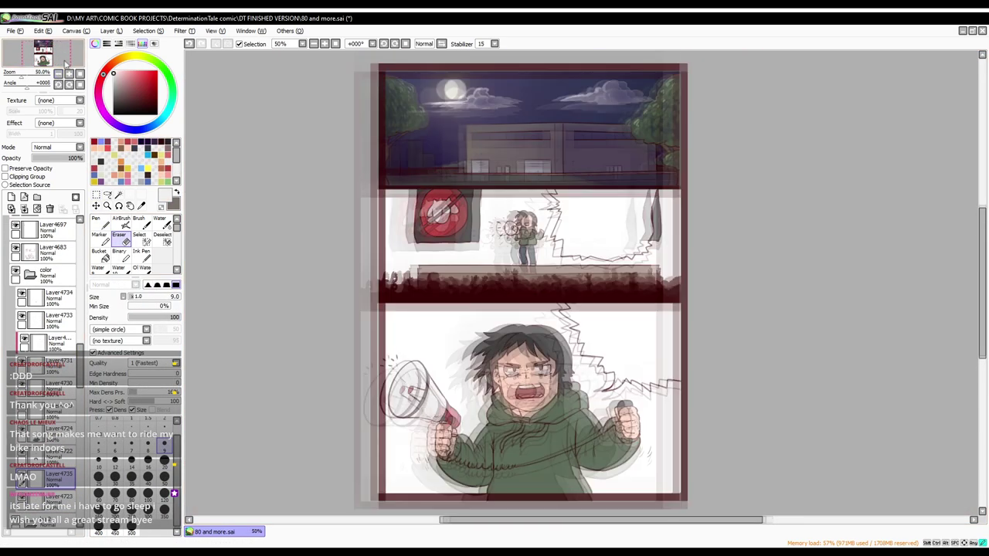
Step: Select the empty backgrounds of the middle and bottom panels, excluding the speech bubbles, and fill them blue-grey on a new layer
{"action": "key", "text": "n"}
{"action": "key", "text": "ctrl+i"}
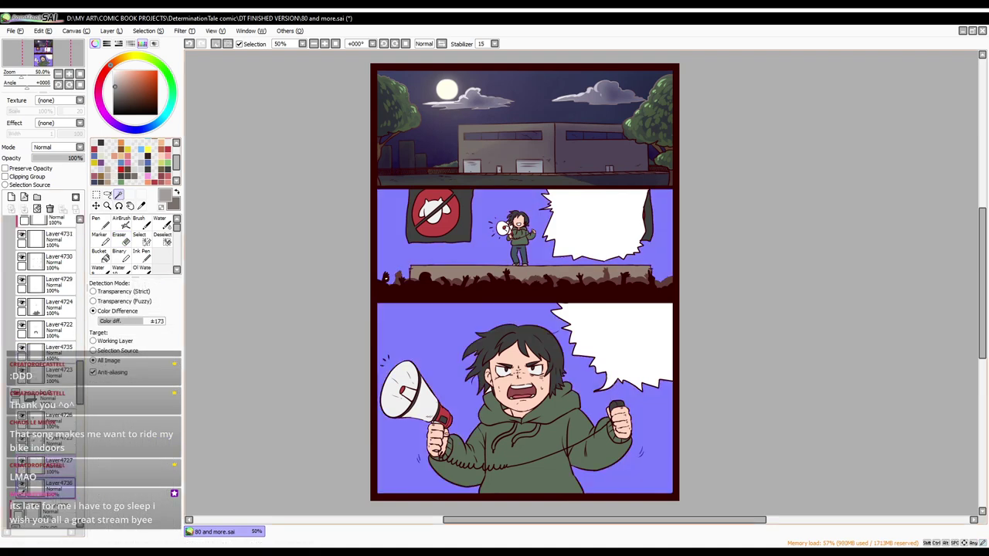
{"action": "key", "text": "ctrl+d"}
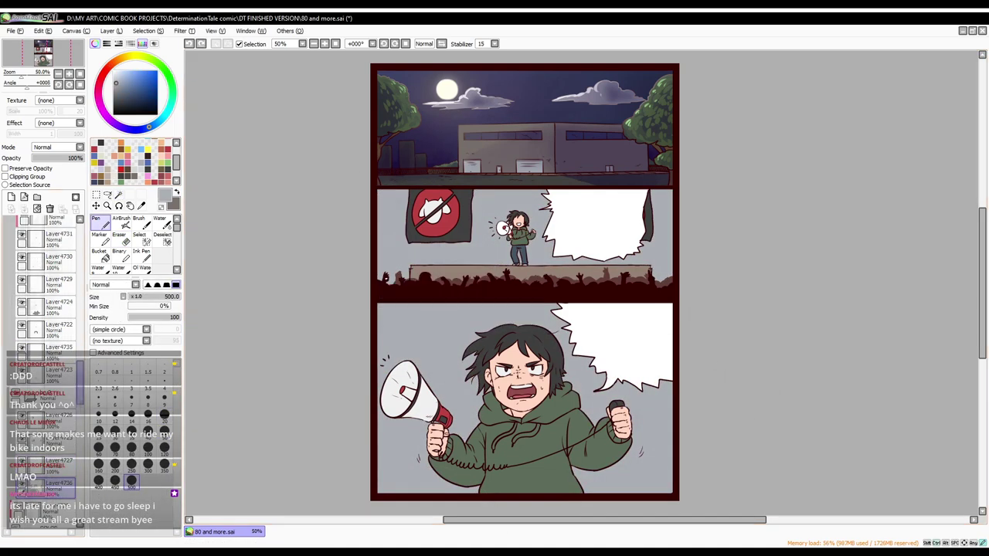
{"action": "left_click", "coordinate": [164, 447]}
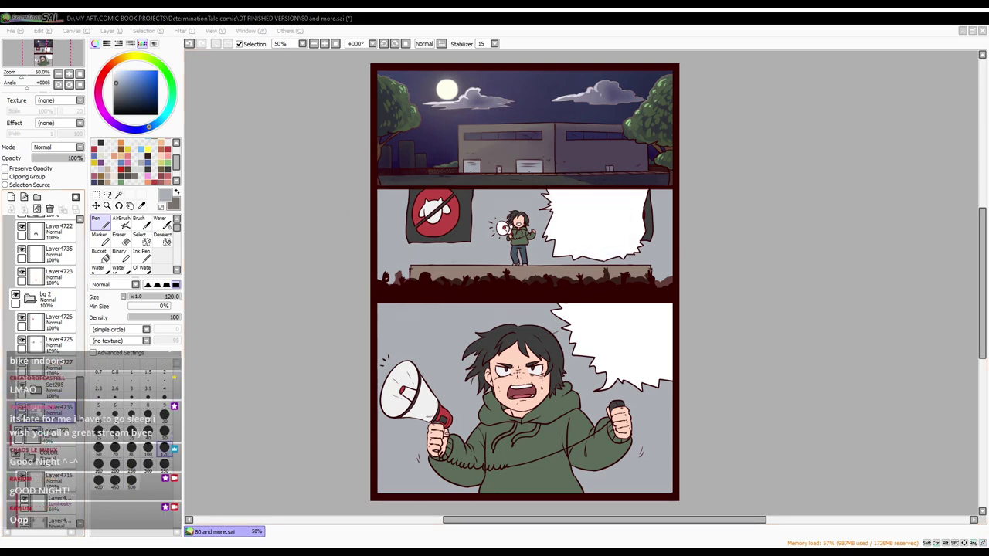
Step: Preserve the background layer's opacity, try a warmer tint with the Pen at size 500, and recolour the backgrounds neutral light grey
{"action": "scroll", "coordinate": [460, 205], "scroll_direction": "up", "scroll_amount": 1}
{"action": "left_click", "coordinate": [5, 168]}
{"action": "left_click", "coordinate": [131, 481]}
{"action": "left_click", "coordinate": [136, 91]}
{"action": "left_click_drag", "start_coordinate": [309, 209], "coordinate": [680, 208]}
{"action": "key", "text": "ctrl+z"}
{"action": "scroll", "coordinate": [494, 282], "scroll_direction": "down", "scroll_amount": 1}
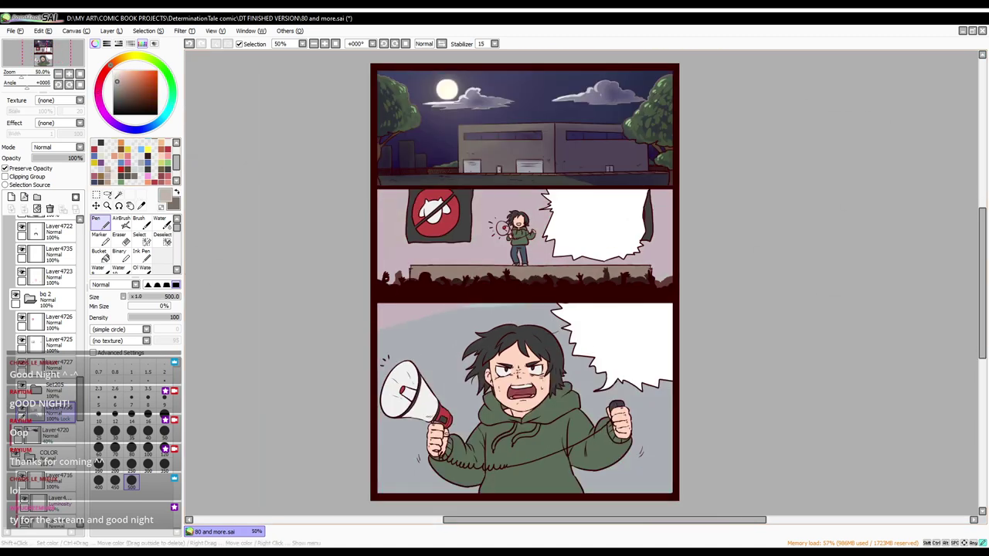
{"action": "key", "text": "ctrl+z"}
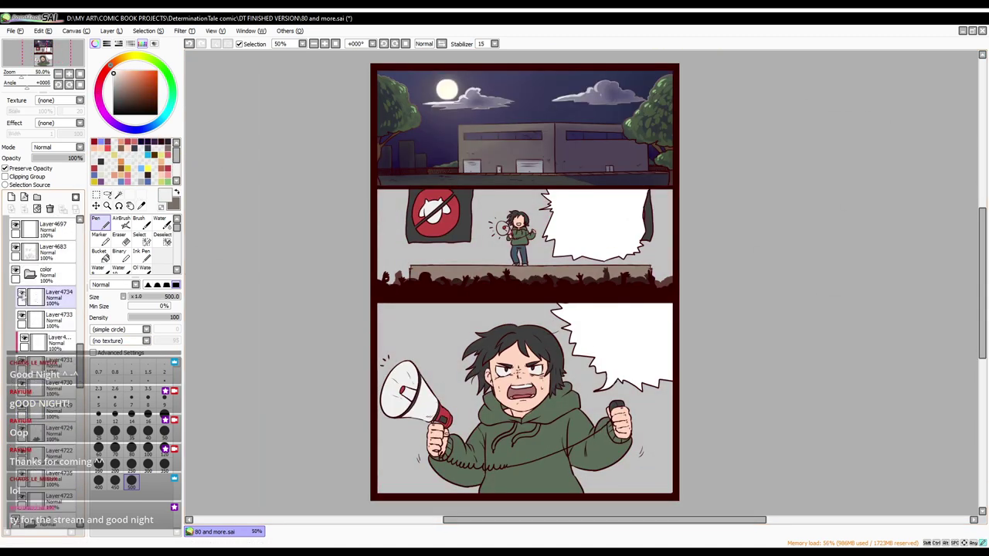
Step: Paint the horn of the middle panel character's megaphone light grey with the Pen at size 20
{"action": "scroll", "coordinate": [568, 236], "scroll_direction": "up", "scroll_amount": 3}
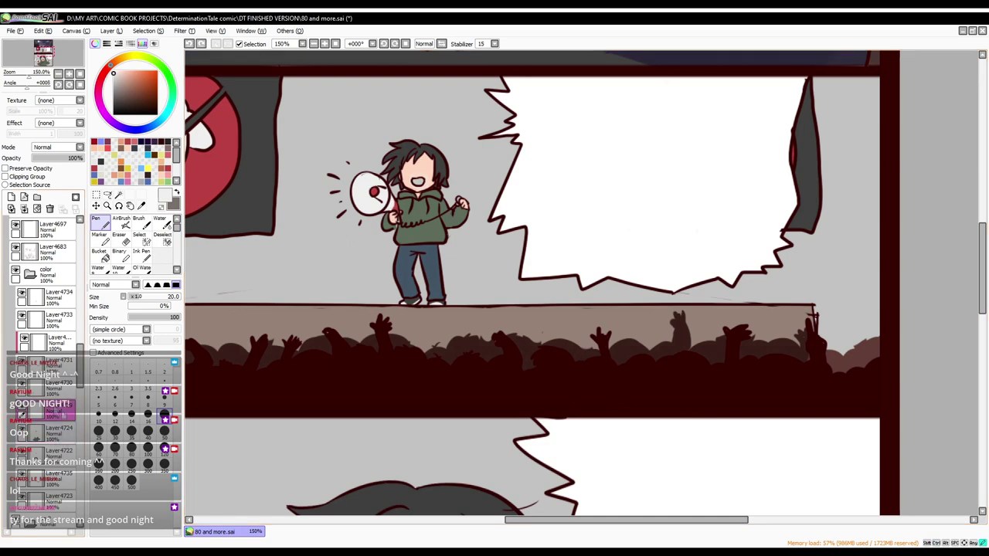
{"action": "left_click", "coordinate": [68, 73]}
{"action": "left_click", "coordinate": [69, 73]}
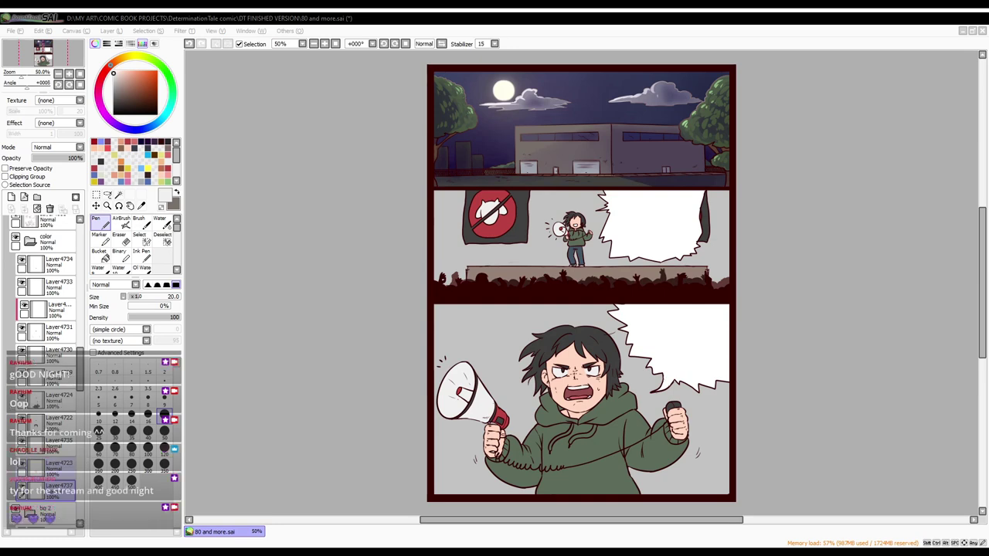
Step: Add a clipped layer above the color folder, fill it dark navy, and set it to Multiply at 36% opacity
{"action": "left_click", "coordinate": [12, 198]}
{"action": "left_click", "coordinate": [155, 104]}
{"action": "left_click", "coordinate": [99, 254]}
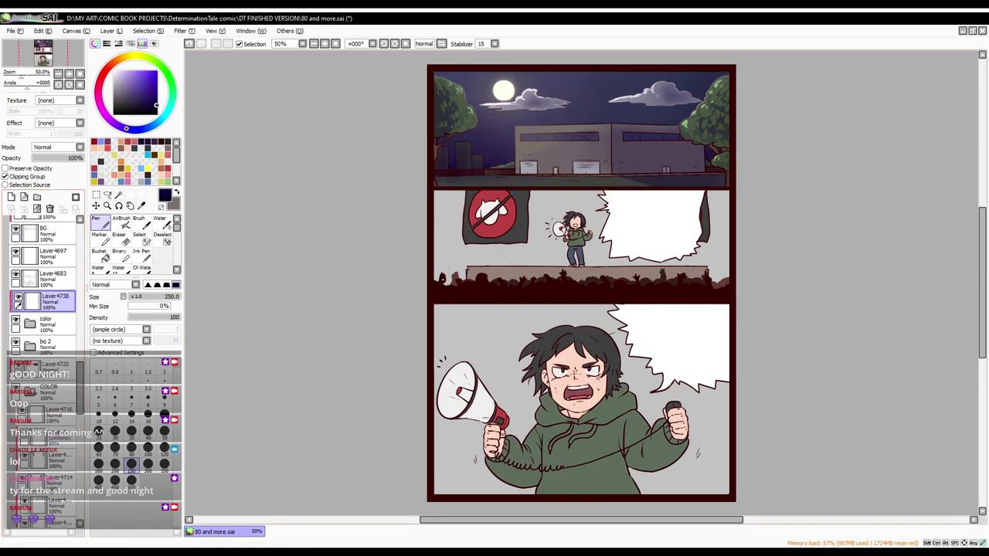
{"action": "left_click", "coordinate": [580, 402]}
{"action": "left_click", "coordinate": [5, 176]}
{"action": "left_click_drag", "start_coordinate": [78, 158], "coordinate": [49, 160]}
{"action": "left_click", "coordinate": [120, 234]}
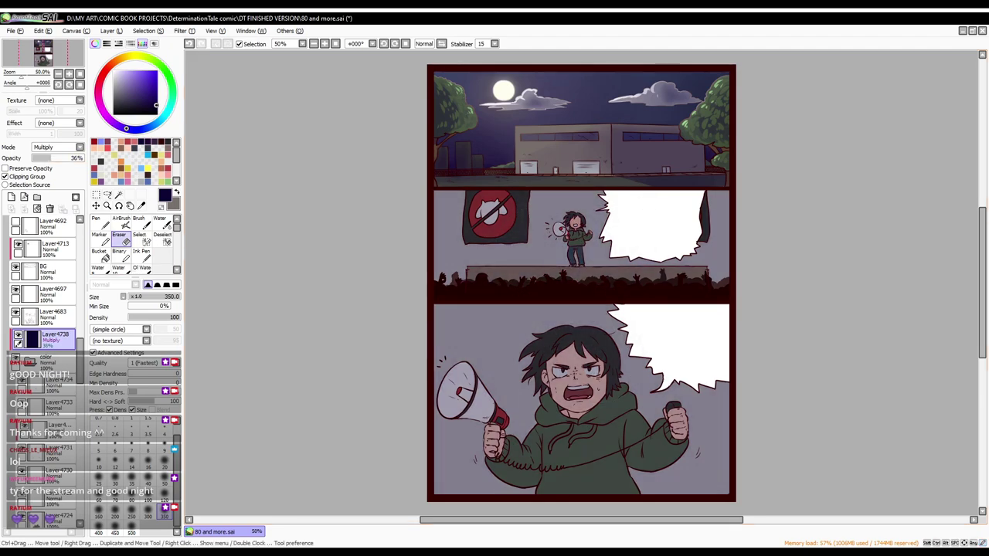
Step: Paint orange hair and pale yellow face highlights on the middle panel character on a new Luminosity layer
{"action": "key", "text": "ctrl+shift+n"}
{"action": "left_click", "coordinate": [96, 221]}
{"action": "scroll", "coordinate": [58, 146], "scroll_direction": "down", "scroll_amount": 4}
{"action": "scroll", "coordinate": [576, 239], "scroll_direction": "up", "scroll_amount": 4}
{"action": "left_click_drag", "start_coordinate": [512, 71], "coordinate": [580, 272]}
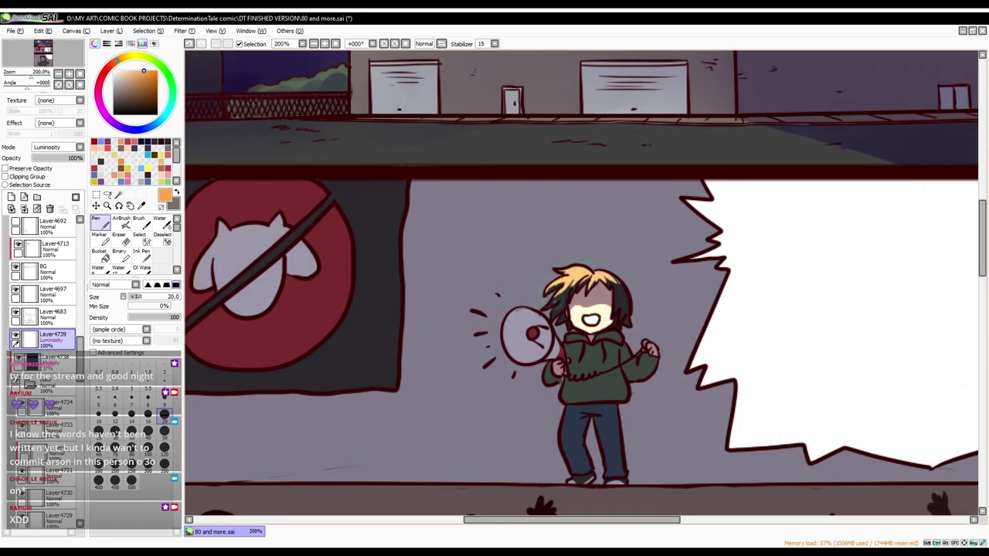
Step: Add a clipped layer above the lower panels' background and fill it dark navy
{"action": "left_click", "coordinate": [55, 158]}
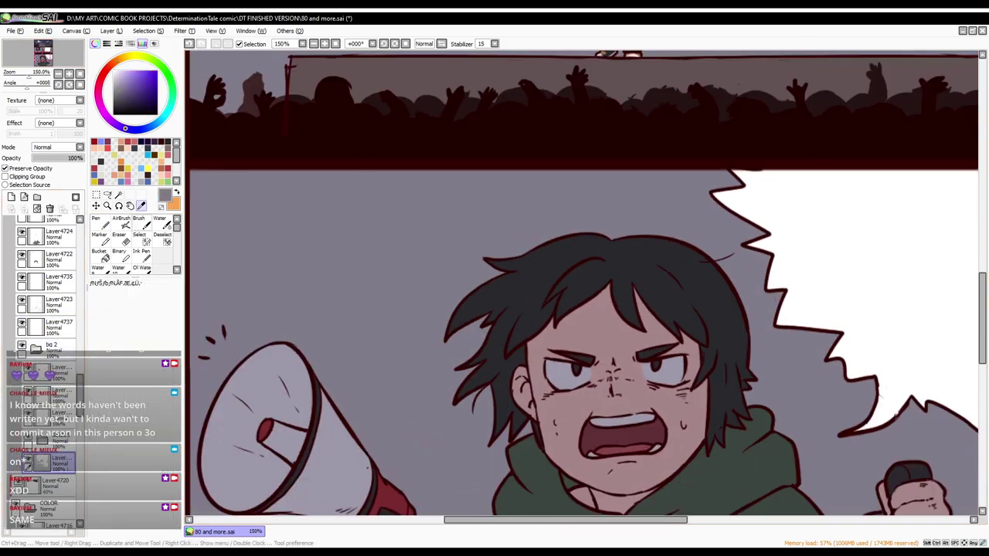
{"action": "left_click", "coordinate": [99, 255]}
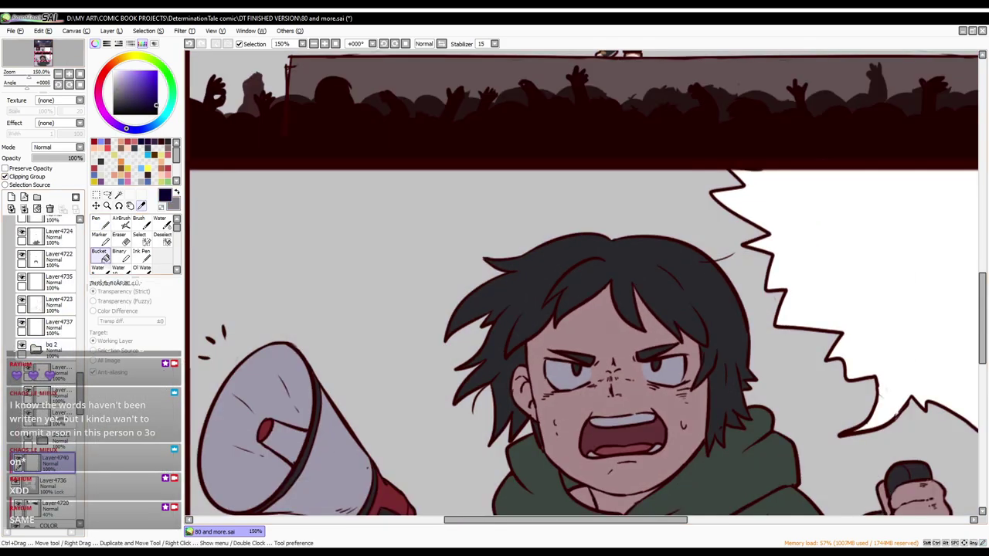
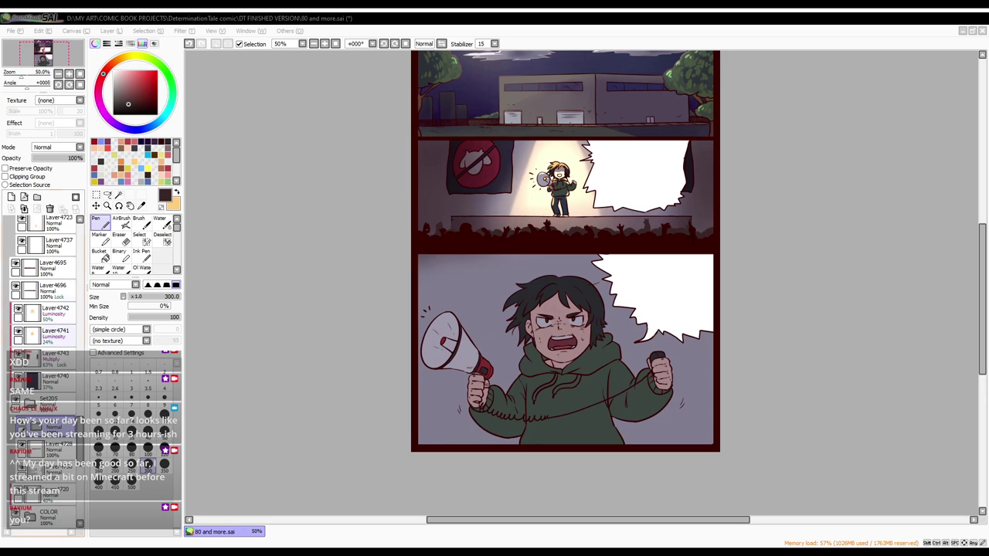
Step: Set the spotlight's two Luminosity layers to 23% and 36% opacity, and recolour the Multiply shading layer dark maroon
{"action": "left_click", "coordinate": [54, 333]}
{"action": "left_click", "coordinate": [54, 312]}
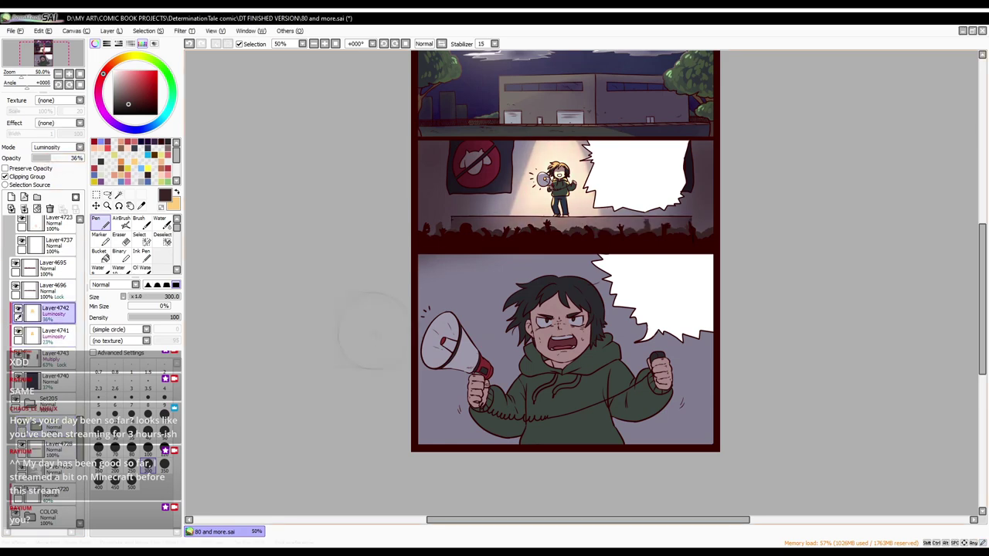
{"action": "left_click", "coordinate": [54, 357]}
{"action": "left_click", "coordinate": [121, 221]}
{"action": "key", "text": "ctrl"}
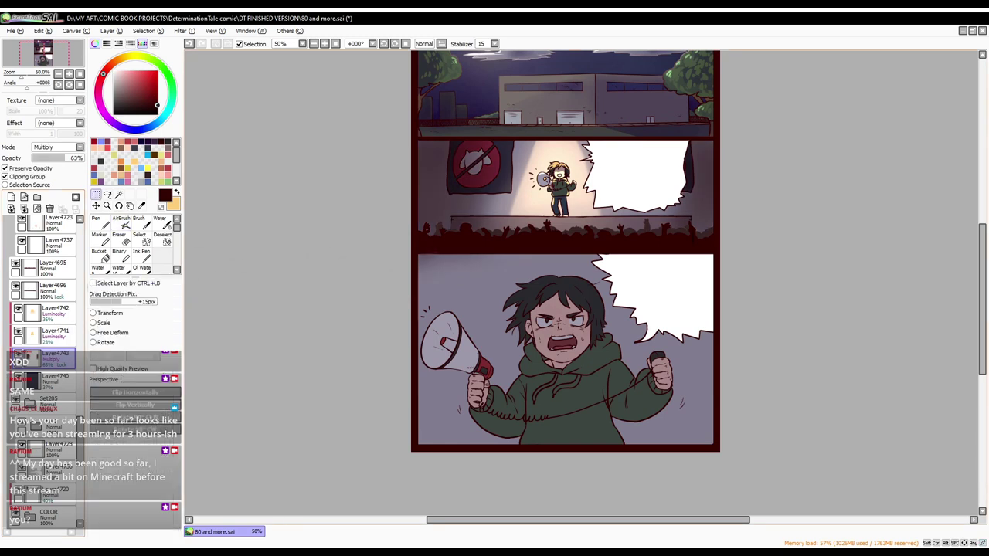
{"action": "key", "text": "ctrl"}
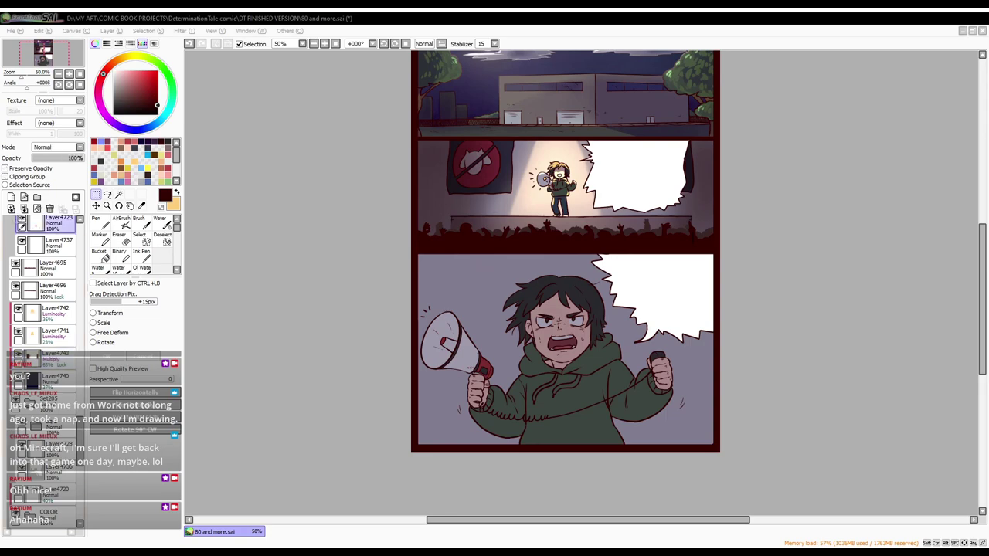
Step: Add pale orange highlights to the middle panel character's clothes and megaphone with the Pen at size 20
{"action": "left_click", "coordinate": [559, 177], "text": "ctrl"}
{"action": "key", "text": "ctrl+plus"}
{"action": "key", "text": "n"}
{"action": "key", "text": "x"}
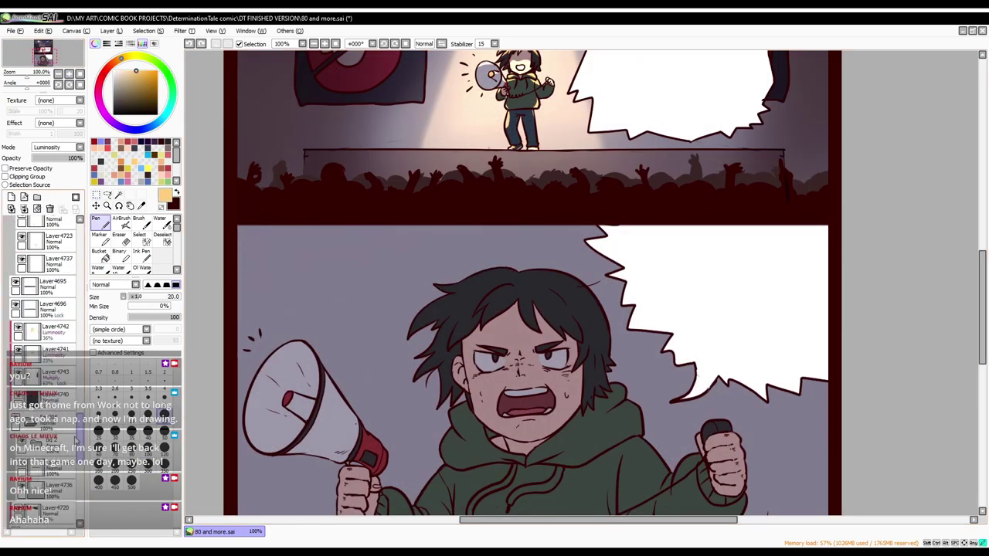
Step: Fill a new layer above the background with dark navy and reorder the spotlight and shadow layers around it
{"action": "left_click", "coordinate": [47, 259]}
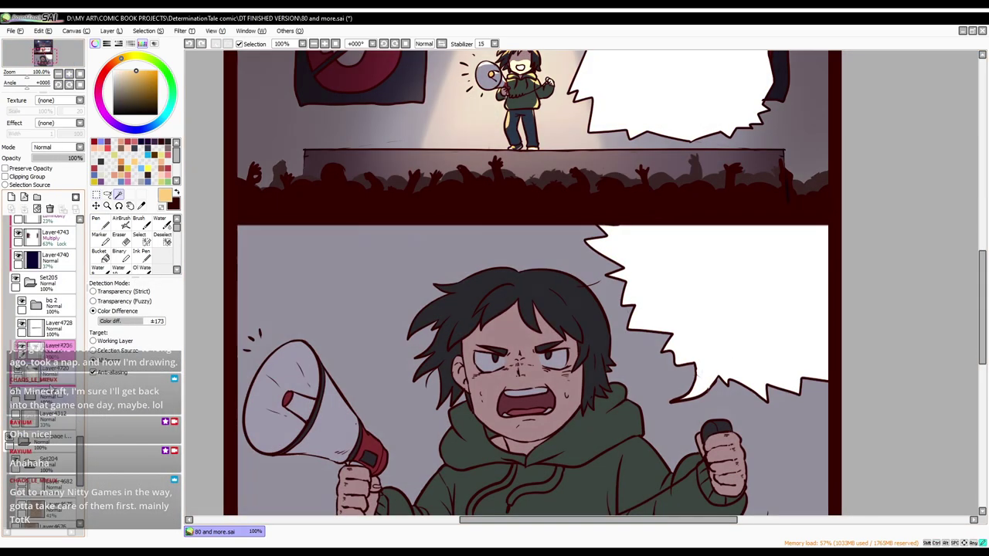
{"action": "left_click", "coordinate": [99, 255]}
{"action": "key", "text": "ctrl+minus"}
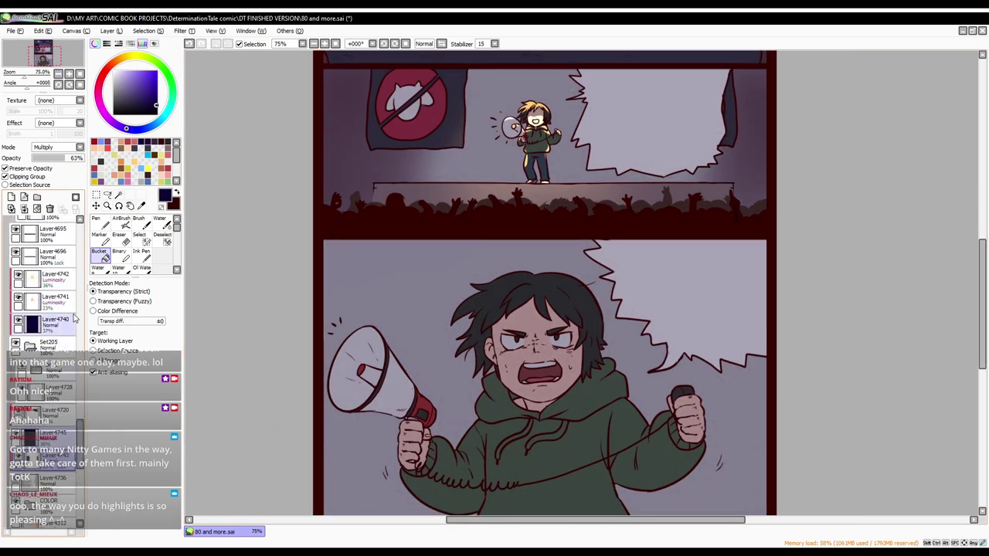
{"action": "left_click", "coordinate": [46, 409]}
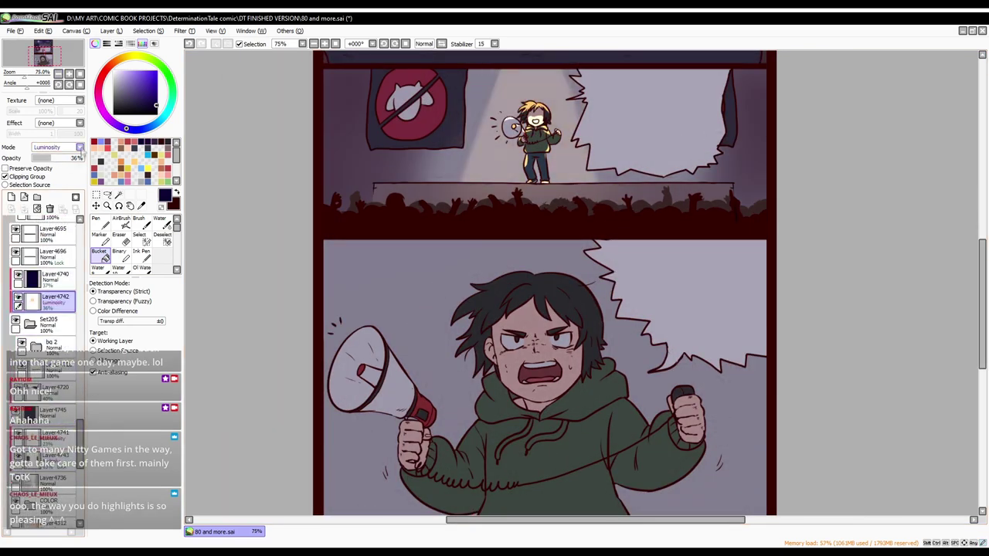
{"action": "left_click_drag", "start_coordinate": [46, 433], "coordinate": [47, 319]}
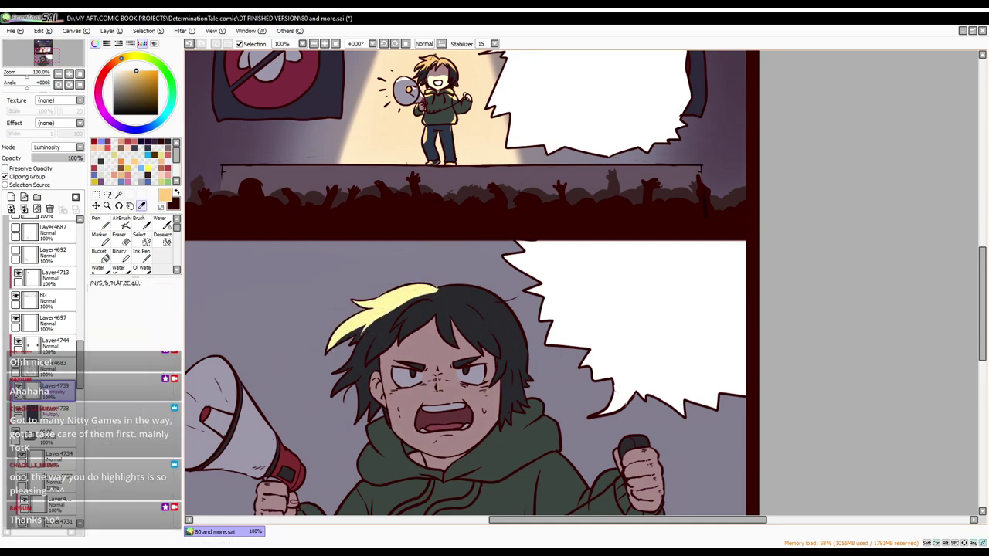
Step: Paint luminous orange and pale yellow highlights on the bottom panel character's hair, lower face and hood with the Pen at size 14
{"action": "left_click", "coordinate": [407, 309], "text": "alt"}
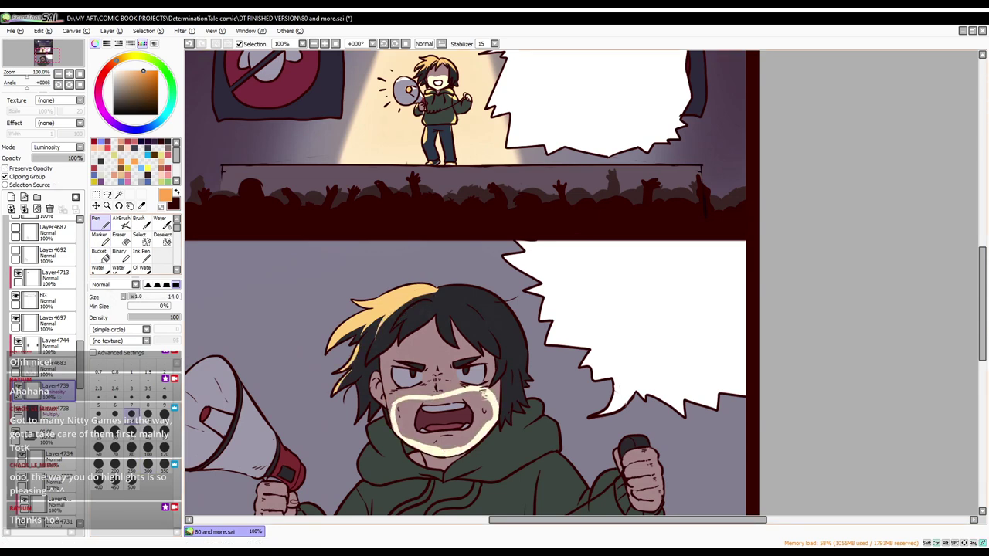
{"action": "key", "text": "e"}
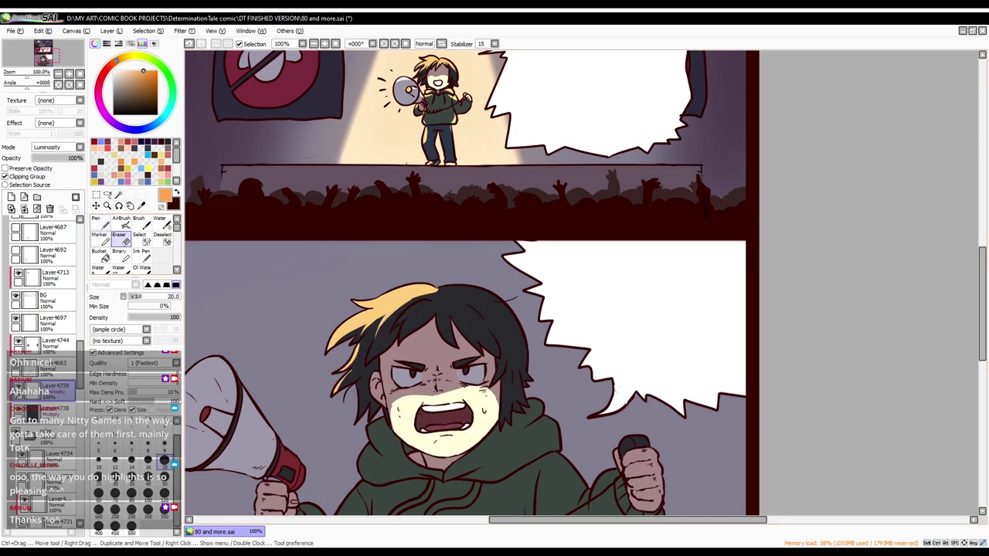
{"action": "key", "text": "n"}
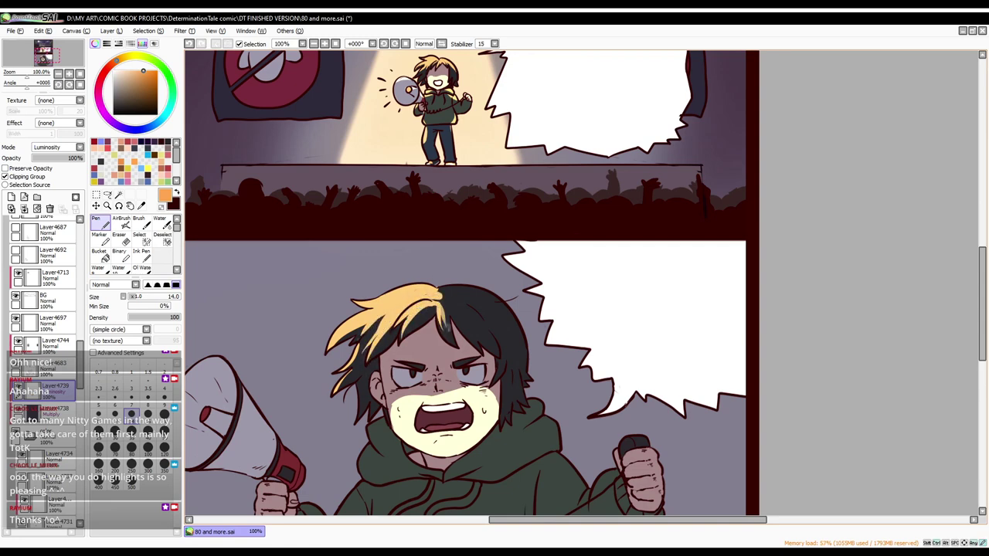
{"action": "key", "text": "ctrl+z"}
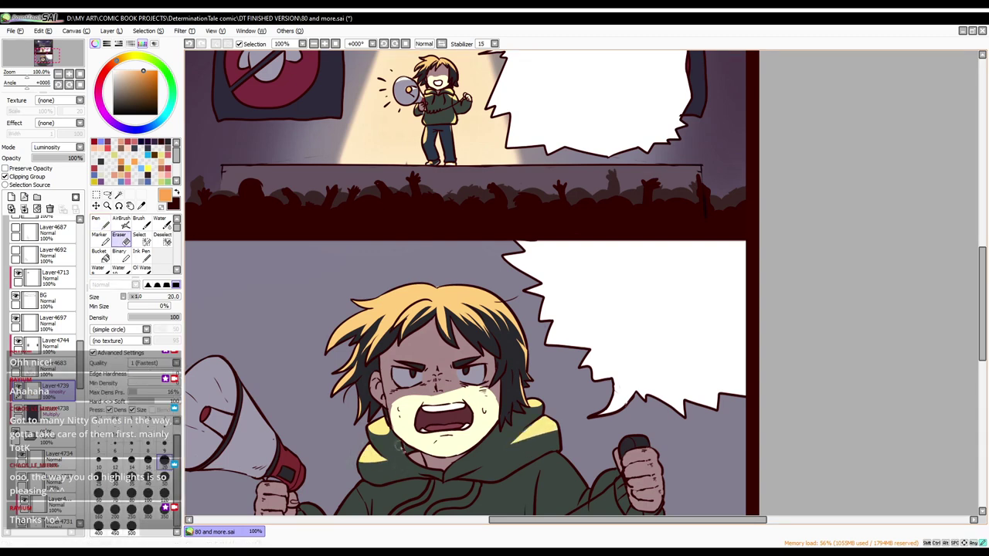
Step: Add luminous highlights to the bottom panel character's fists, sleeves, hoodie drawstrings and megaphone, cleaning up with the Eraser
{"action": "scroll", "coordinate": [465, 282], "scroll_direction": "down", "scroll_amount": 3}
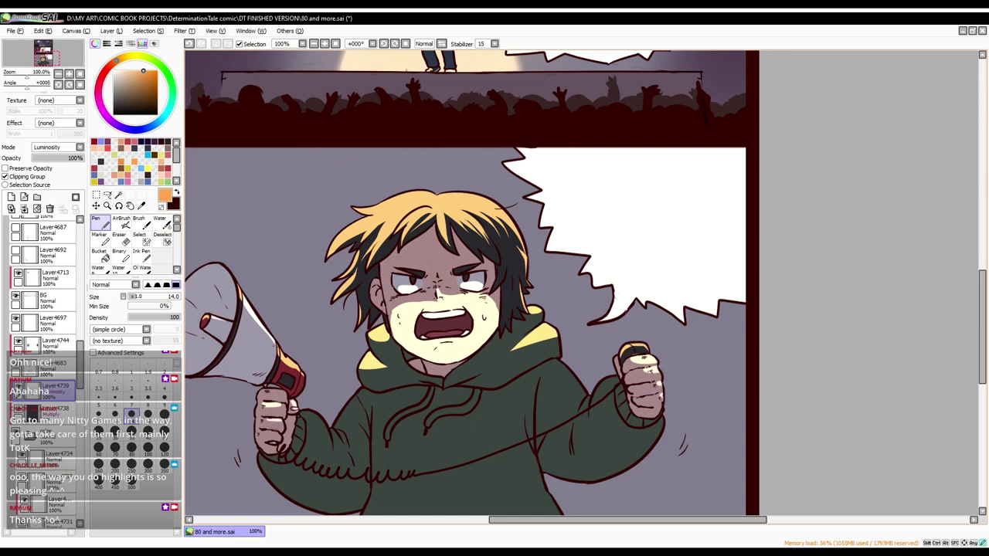
{"action": "key", "text": "minus"}
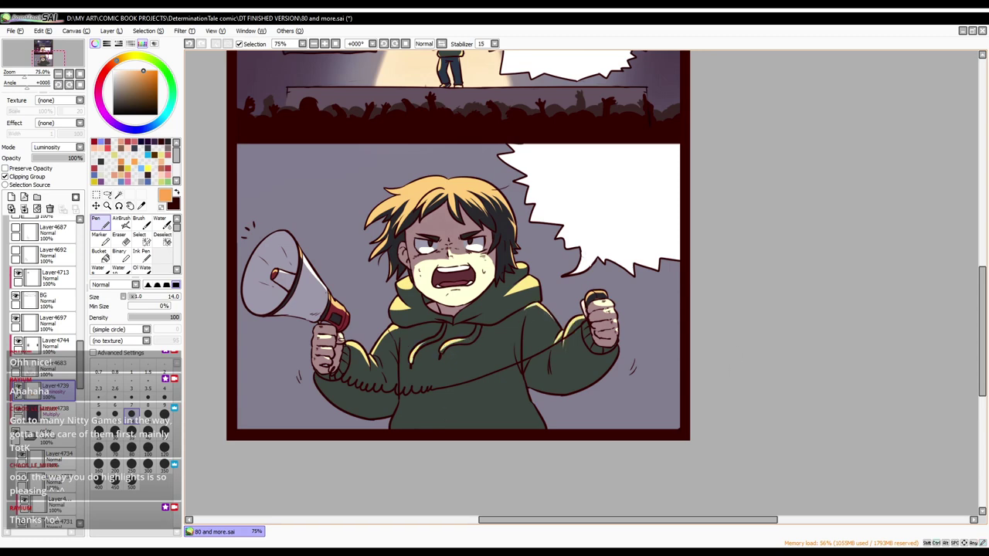
{"action": "key", "text": "e"}
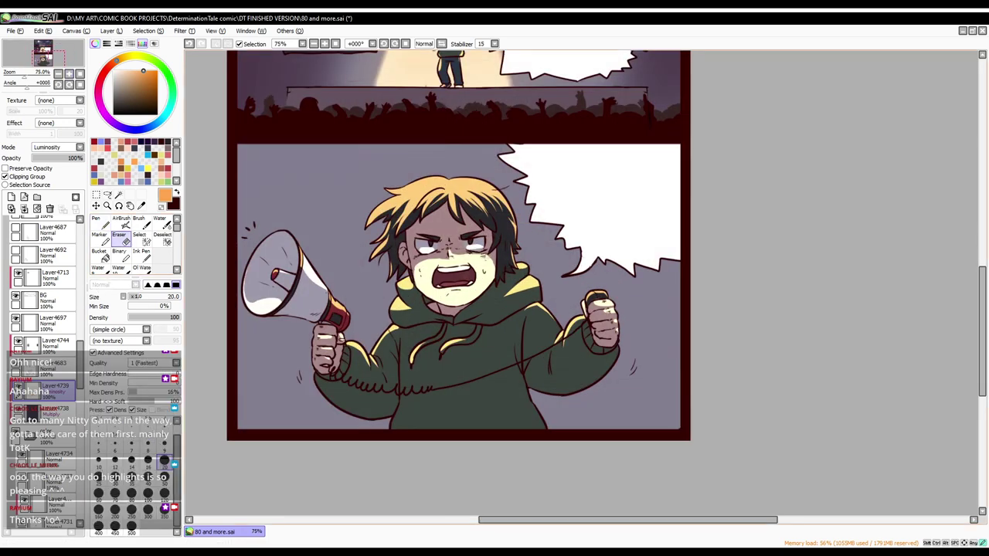
Step: On a clipped layer at 50% opacity beneath the highlights, shade the bottom character's forehead, eye area and neck dark maroon
{"action": "key", "text": "n"}
{"action": "mouse_move", "coordinate": [396, 178]}
{"action": "left_mouse_down"}
{"action": "mouse_move", "coordinate": [380, 207]}
{"action": "mouse_move", "coordinate": [384, 240]}
{"action": "left_mouse_up"}
{"action": "key", "text": "ctrl+z"}
{"action": "left_click_drag", "start_coordinate": [399, 227], "coordinate": [408, 234]}
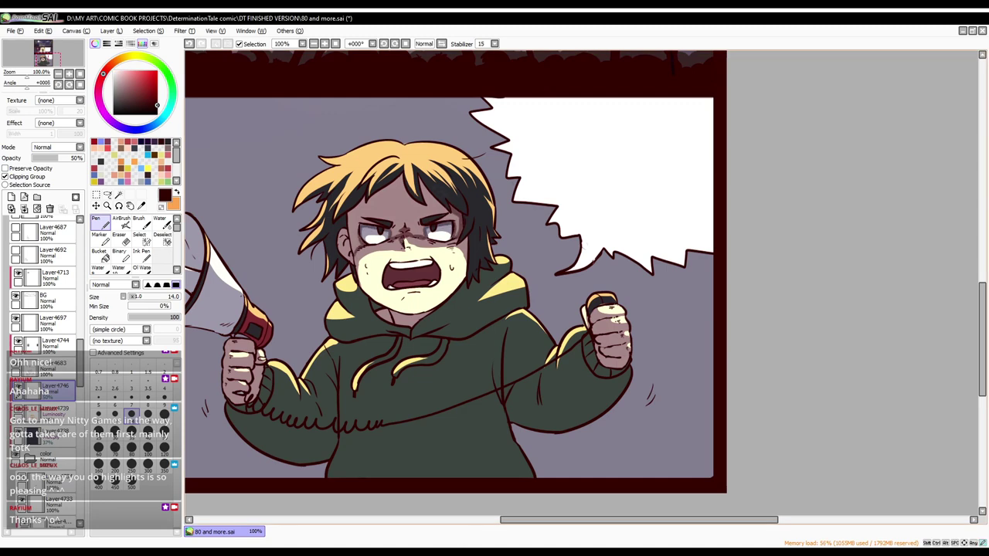
{"action": "left_click_drag", "start_coordinate": [423, 179], "coordinate": [456, 232]}
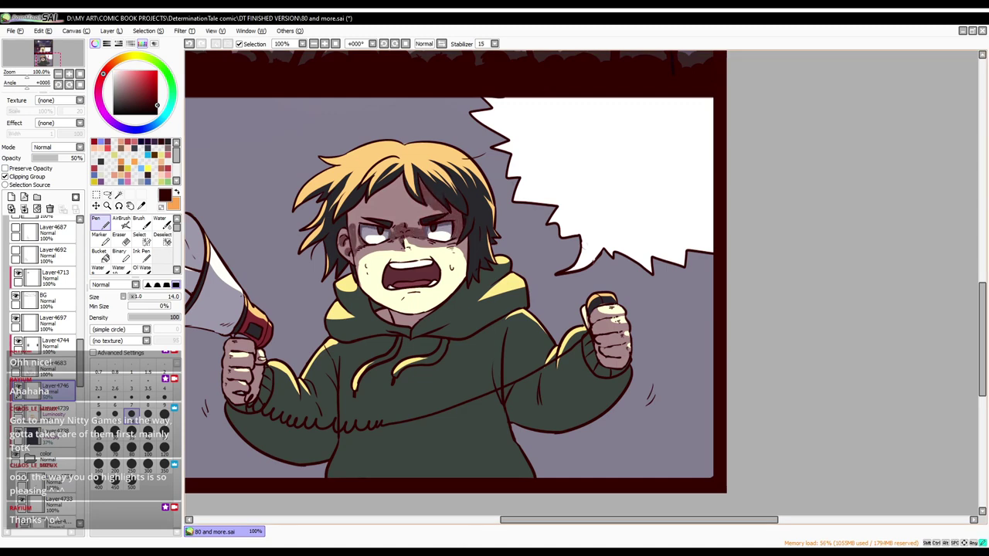
{"action": "left_click_drag", "start_coordinate": [337, 226], "coordinate": [330, 255]}
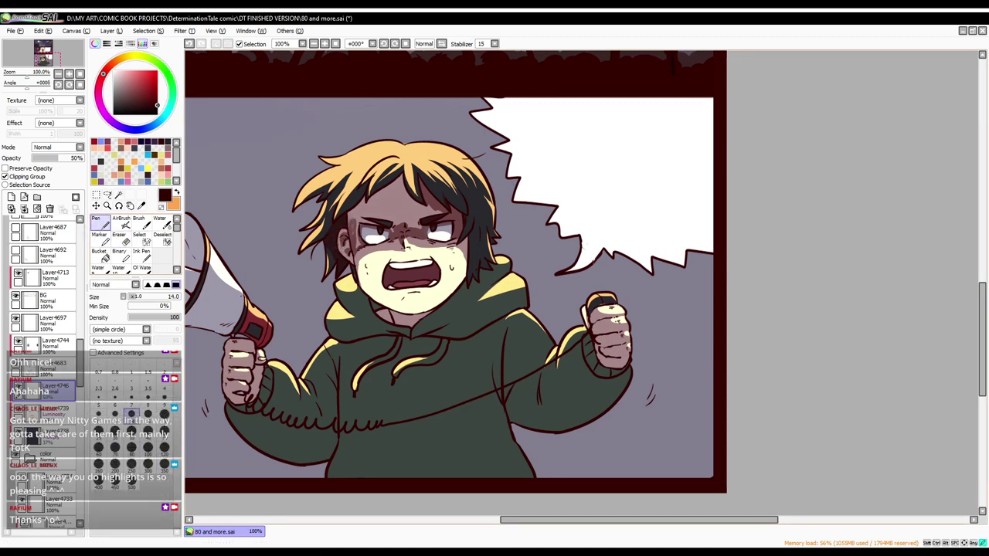
{"action": "key", "text": "minus"}
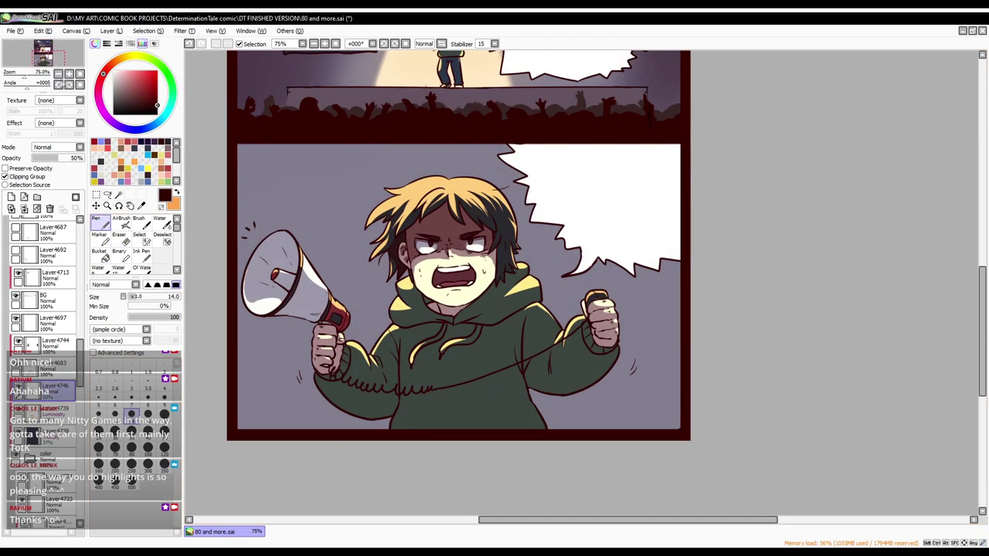
{"action": "key", "text": "plus"}
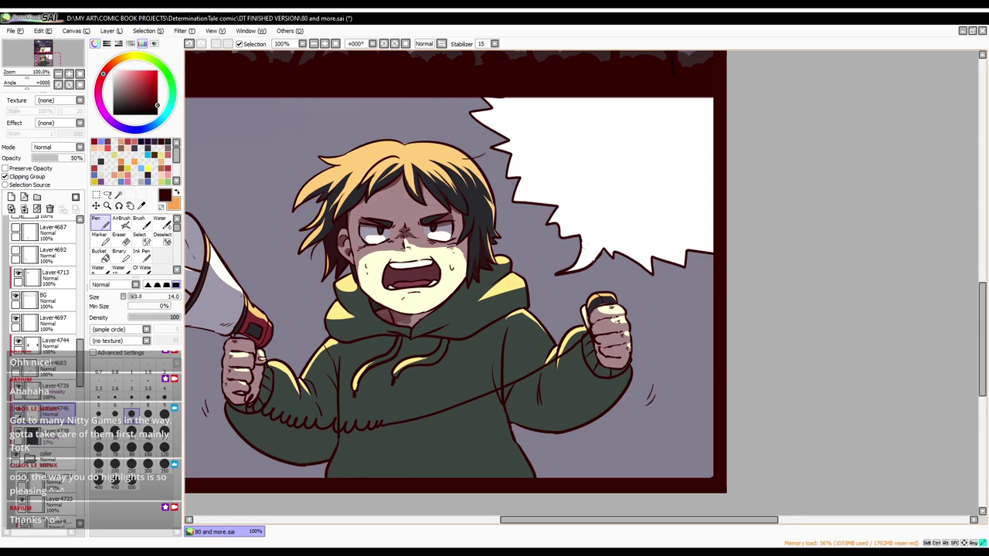
Step: Shade the bottom character's hoodie folds, sleeve undersides and fists dark maroon, reducing the Pen to size 12
{"action": "mouse_move", "coordinate": [499, 352]}
{"action": "left_mouse_down"}
{"action": "mouse_move", "coordinate": [498, 398]}
{"action": "mouse_move", "coordinate": [564, 426]}
{"action": "left_mouse_up"}
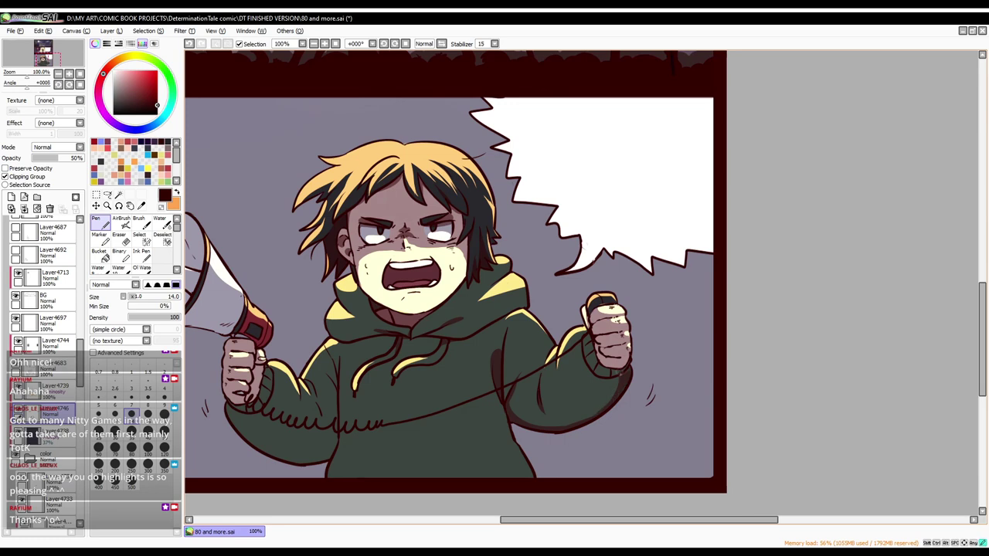
{"action": "key", "text": "bracketleft"}
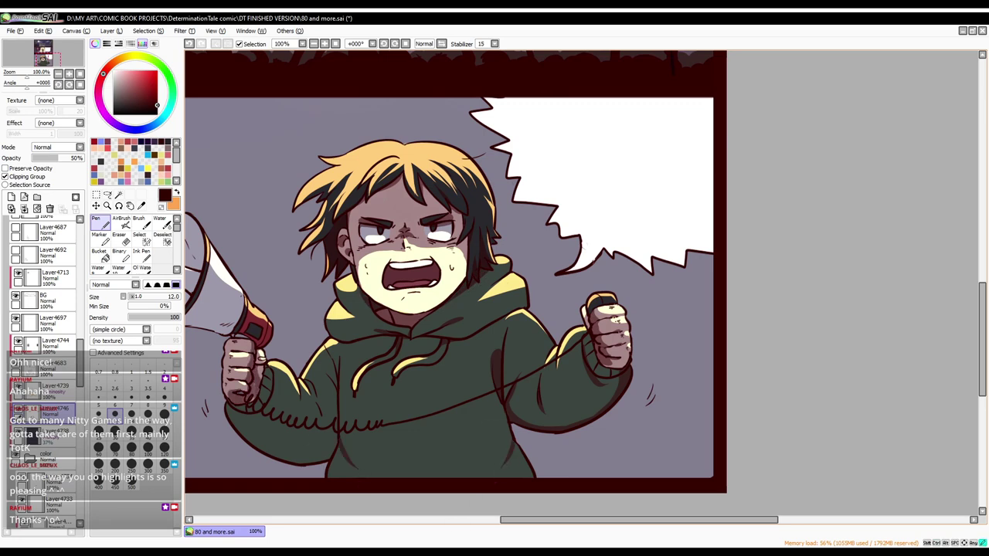
{"action": "left_click_drag", "start_coordinate": [229, 407], "coordinate": [320, 458]}
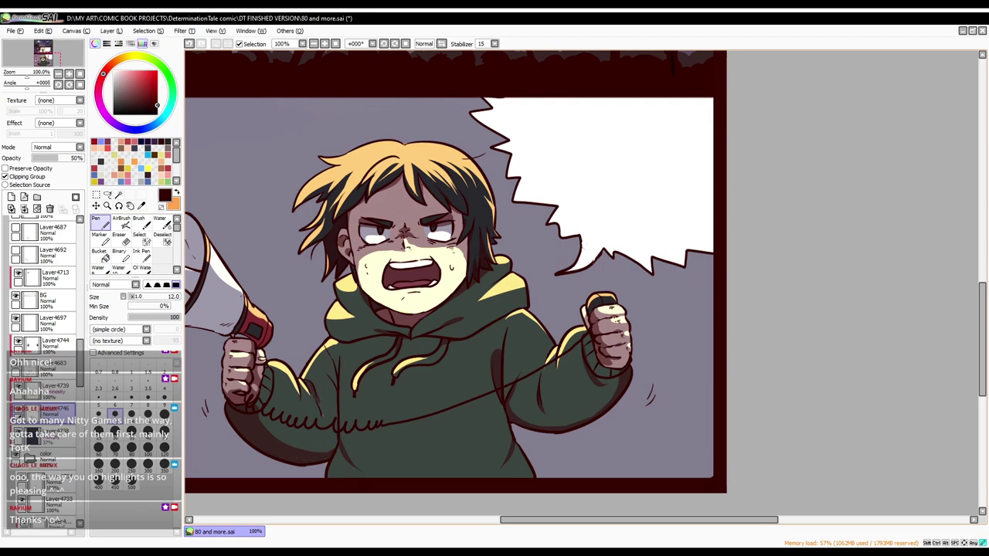
{"action": "key", "text": "e"}
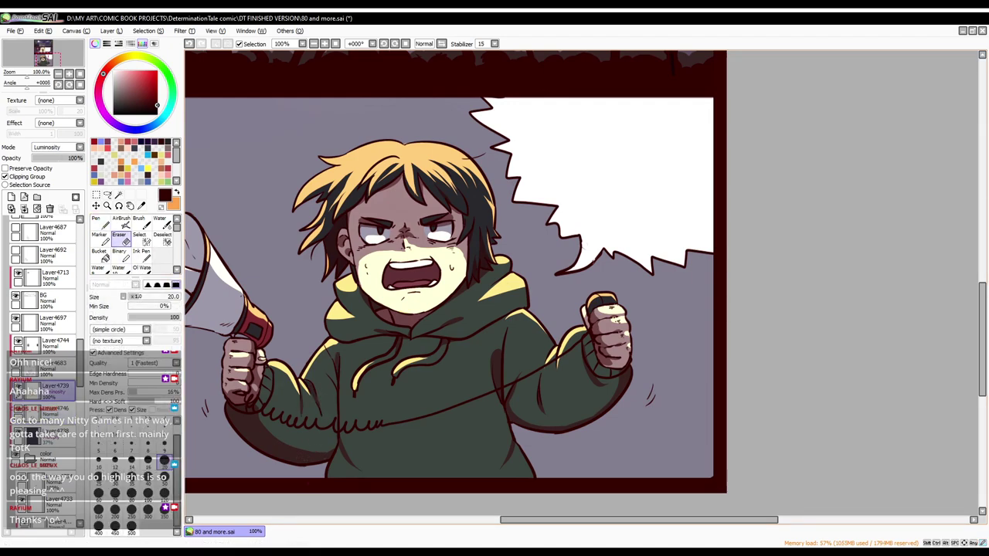
{"action": "key", "text": "n"}
{"action": "left_click_drag", "start_coordinate": [456, 270], "coordinate": [556, 287]}
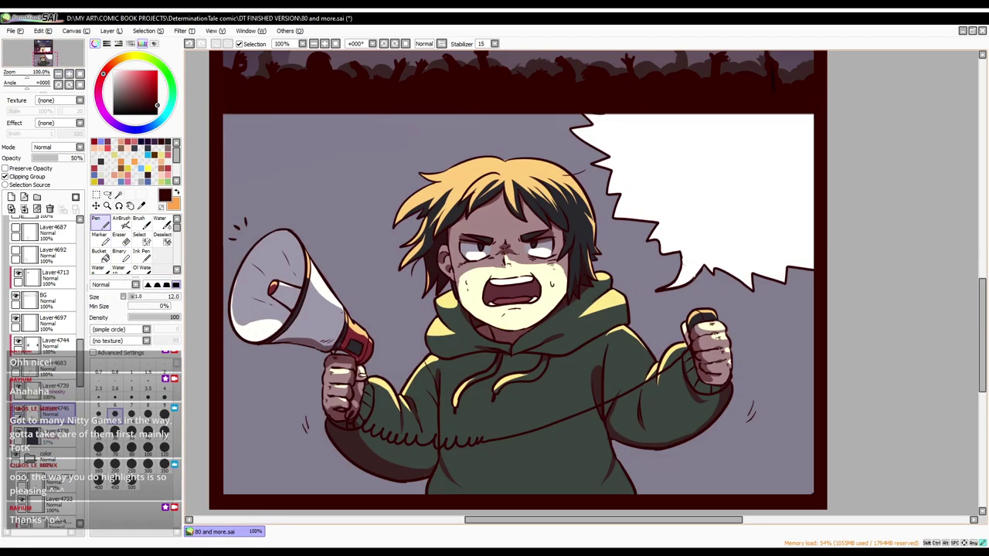
{"action": "mouse_move", "coordinate": [699, 429]}
{"action": "left_mouse_down"}
{"action": "mouse_move", "coordinate": [706, 386]}
{"action": "mouse_move", "coordinate": [695, 405]}
{"action": "left_mouse_up"}
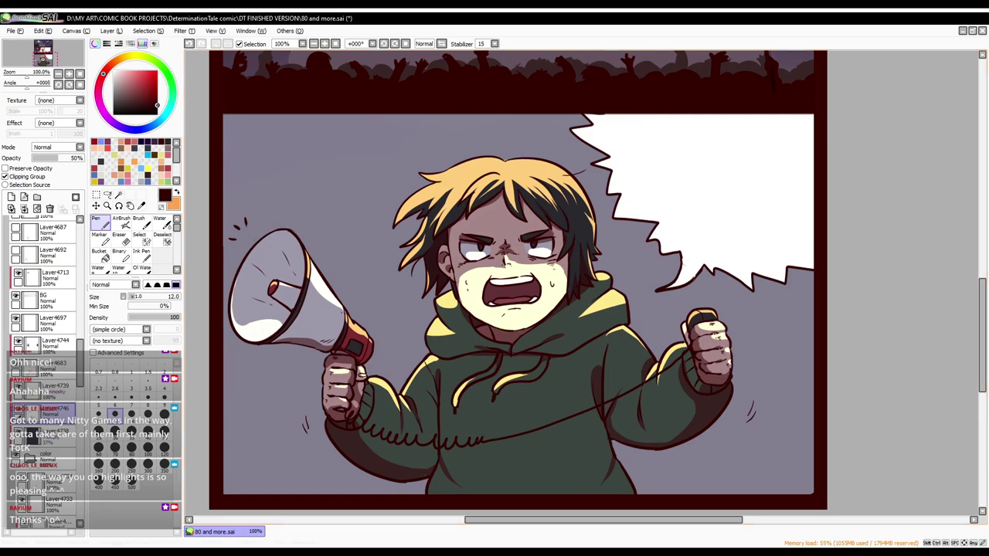
Step: Shade the middle panel figure on the stage with dark maroon using the Pen at size 12
{"action": "key", "text": "ctrl+plus"}
{"action": "scroll", "coordinate": [518, 278], "scroll_direction": "up", "scroll_amount": 5}
{"action": "left_click_drag", "start_coordinate": [532, 262], "coordinate": [534, 290]}
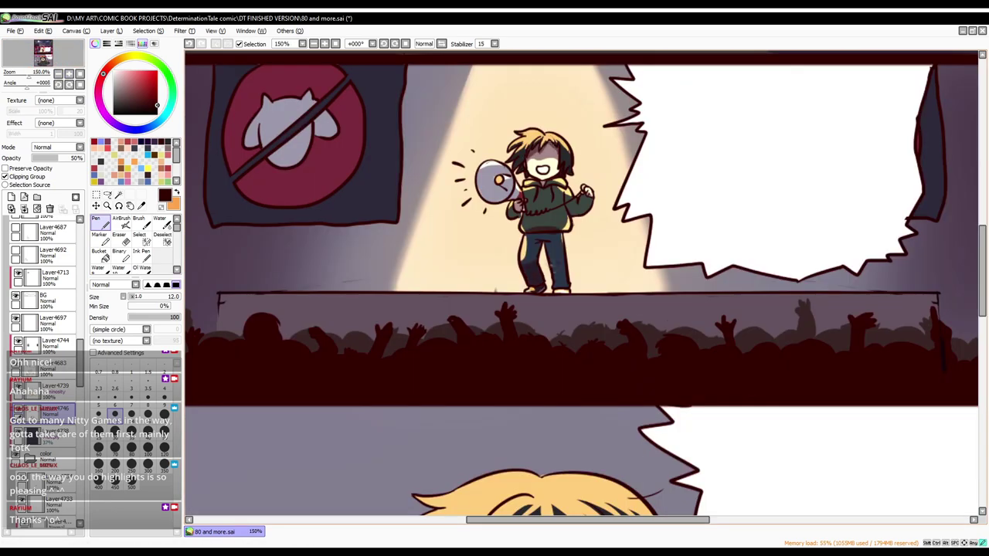
{"action": "scroll", "coordinate": [580, 278], "scroll_direction": "down", "scroll_amount": 4}
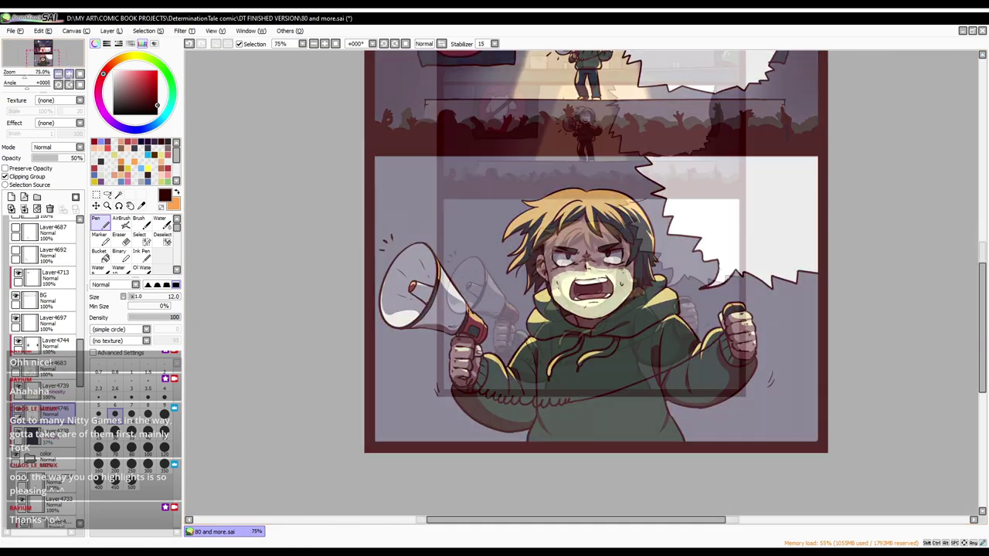
Step: Airbrush an orange glow at size 500 behind the bottom panel character and set the orange Luminosity layer to 37% opacity
{"action": "left_click_drag", "start_coordinate": [433, 278], "coordinate": [680, 386]}
{"action": "key", "text": "e"}
{"action": "key", "text": "b"}
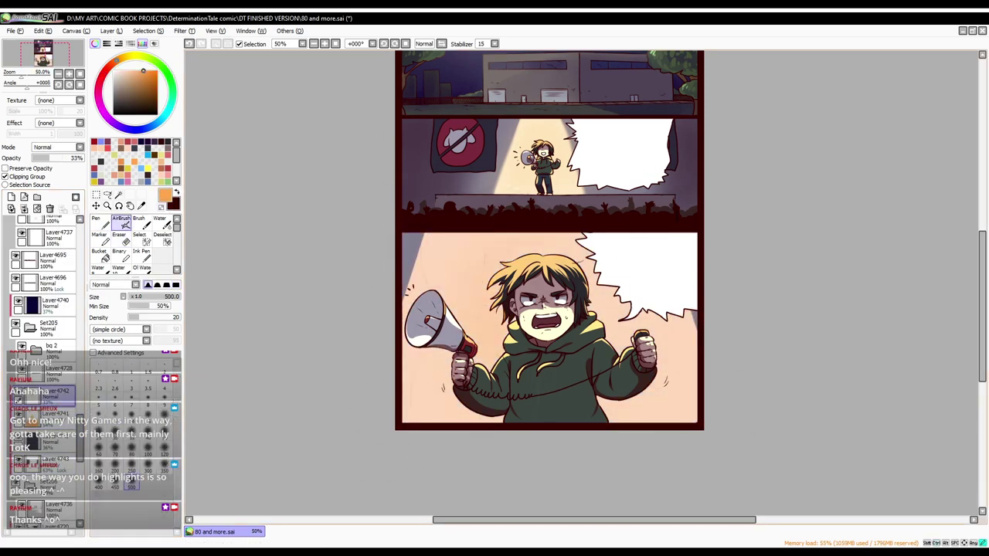
{"action": "key", "text": "ctrl+z"}
{"action": "key", "text": "ctrl+y"}
{"action": "key", "text": "ctrl+z"}
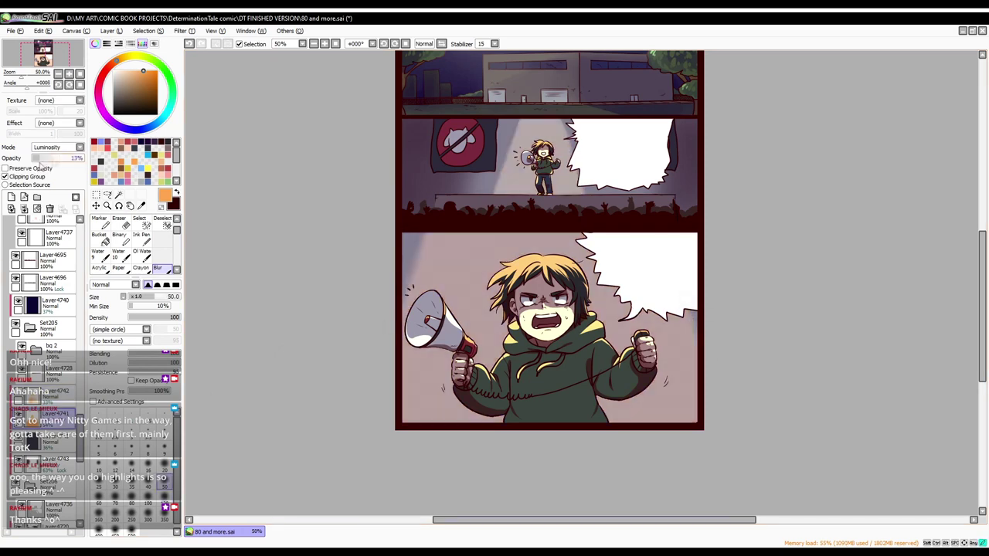
{"action": "key", "text": "ctrl+y"}
Step: Airbrush white light at size 120 on a new clipped background layer, then set it to Luminosity at 29% opacity
{"action": "key", "text": "v"}
{"action": "mouse_move", "coordinate": [541, 255]}
{"action": "left_mouse_down"}
{"action": "mouse_move", "coordinate": [464, 402]}
{"action": "mouse_move", "coordinate": [657, 348]}
{"action": "left_mouse_up"}
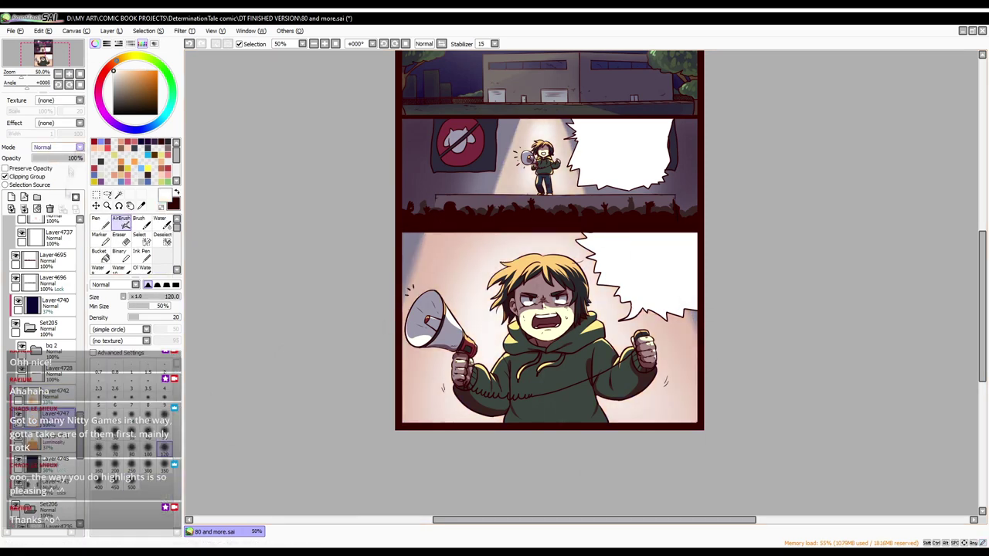
{"action": "key", "text": "b"}
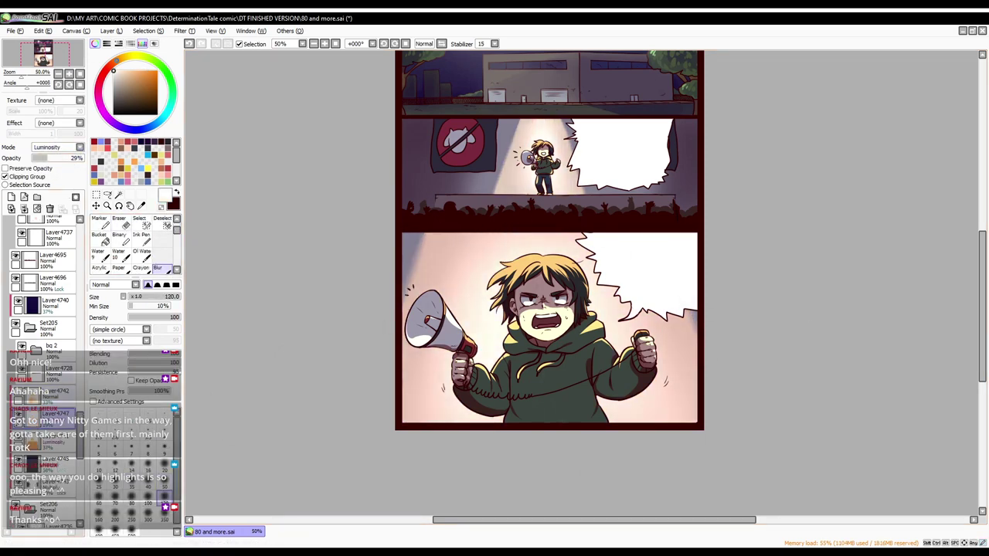
Step: Airbrush an orange Luminosity glow on the bottom character's hair and dark maroon shading on the lower hoodie at size 120
{"action": "key", "text": "v"}
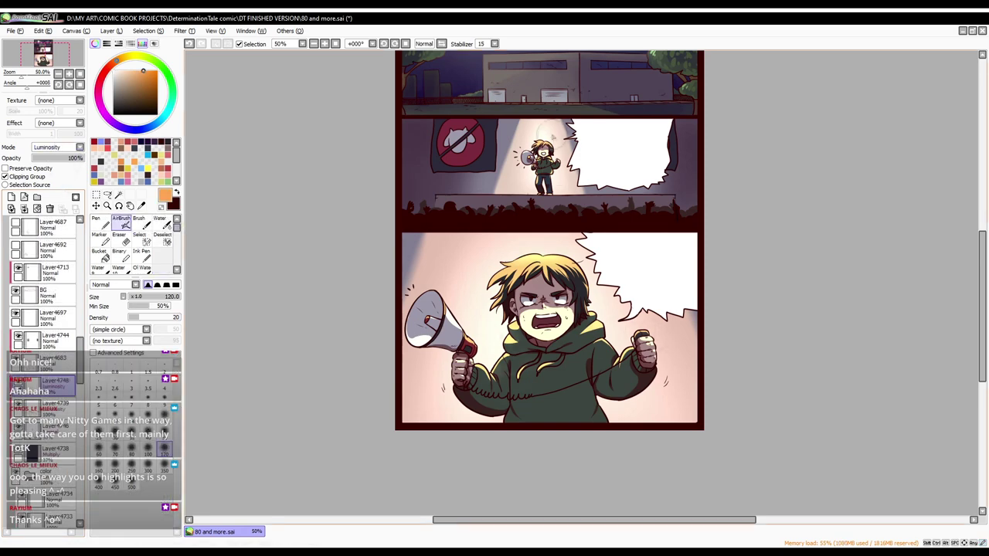
{"action": "left_click", "coordinate": [517, 429], "text": "alt"}
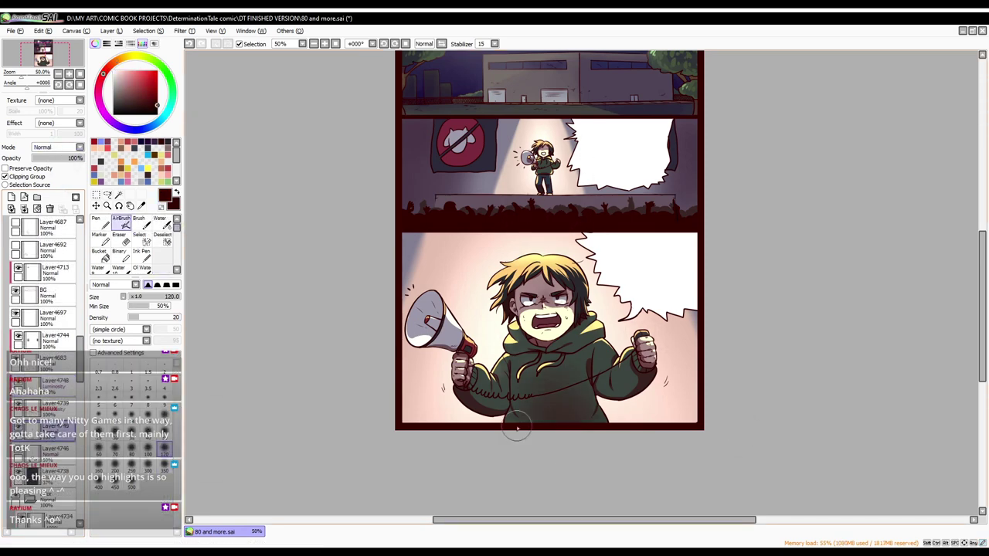
Step: Soften the bottom character's maroon shadows on the 50% opacity layer with the Blur tool at size 20
{"action": "key", "text": "b"}
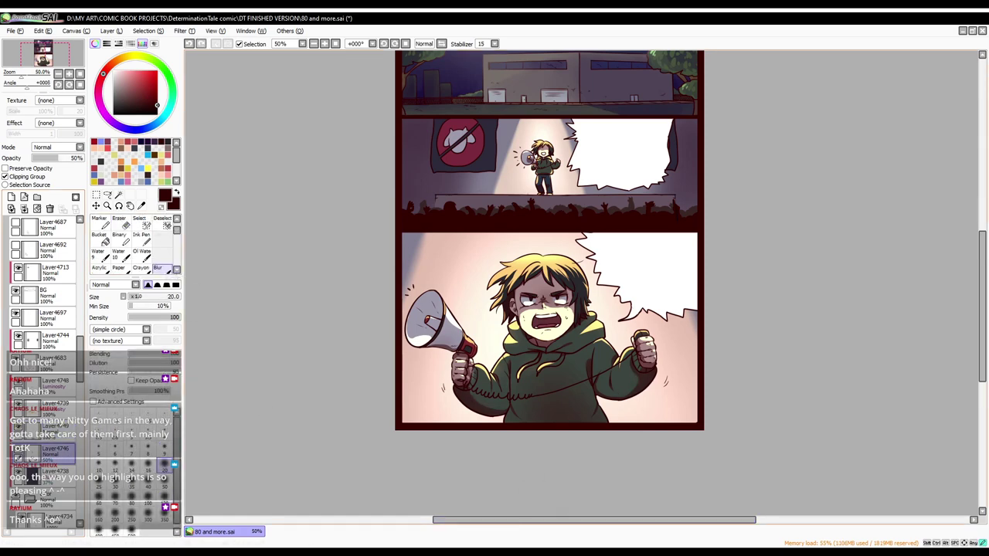
{"action": "scroll", "coordinate": [496, 464], "scroll_direction": "up", "scroll_amount": 2}
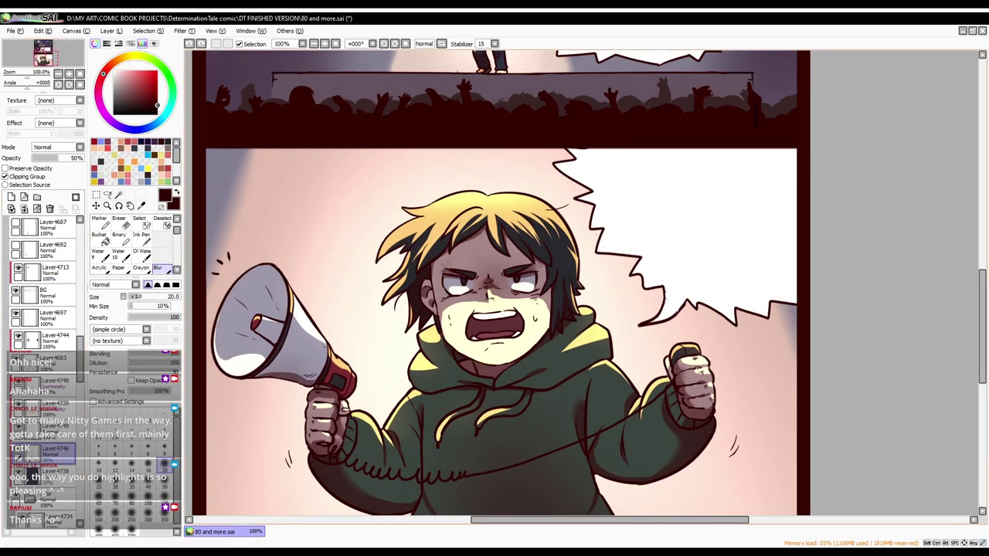
{"action": "scroll", "coordinate": [495, 464], "scroll_direction": "down", "scroll_amount": 2}
Step: Add a clipped layer at 50% opacity above the background's navy layer and paint maroon shadows on the middle panel's banner
{"action": "key", "text": "ctrl+shift+n"}
{"action": "key", "text": "n"}
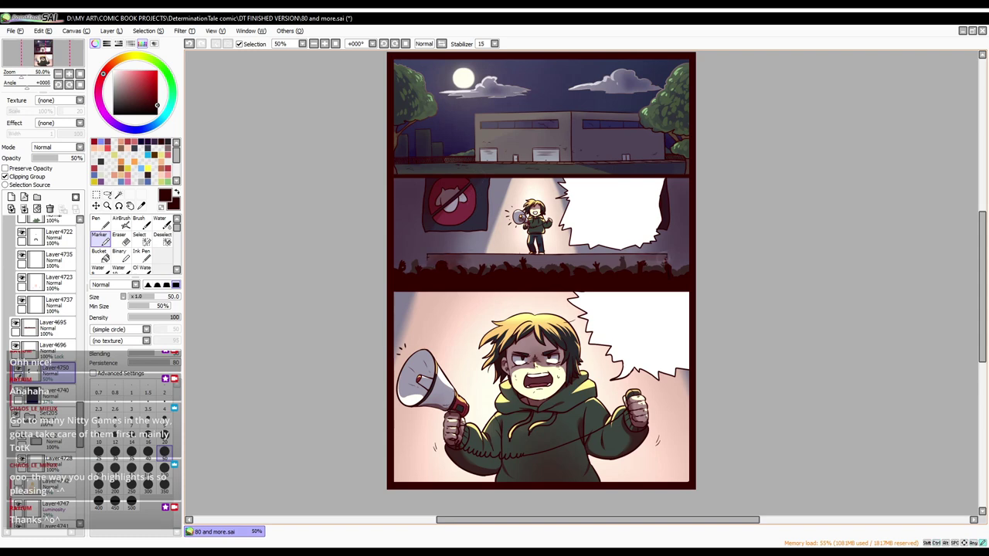
{"action": "left_click", "coordinate": [157, 268]}
Step: Deepen the lower panels' background shading with dark maroon on the 63% Multiply layer, using the AirBrush at size 350
{"action": "scroll", "coordinate": [46, 371], "scroll_direction": "down", "scroll_amount": 3}
{"action": "left_click", "coordinate": [55, 389]}
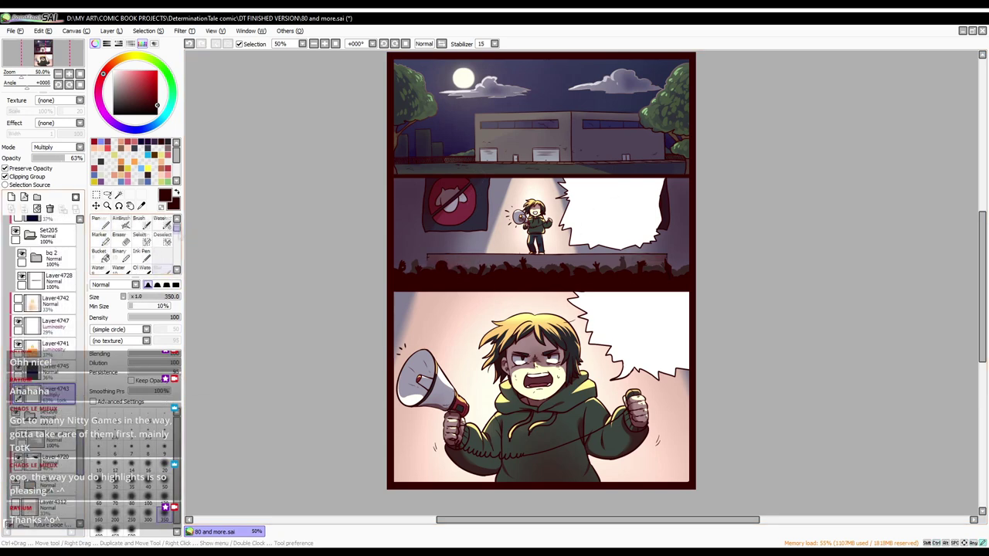
{"action": "key", "text": "b"}
{"action": "left_click", "coordinate": [164, 469]}
{"action": "scroll", "coordinate": [46, 371], "scroll_direction": "up", "scroll_amount": 3}
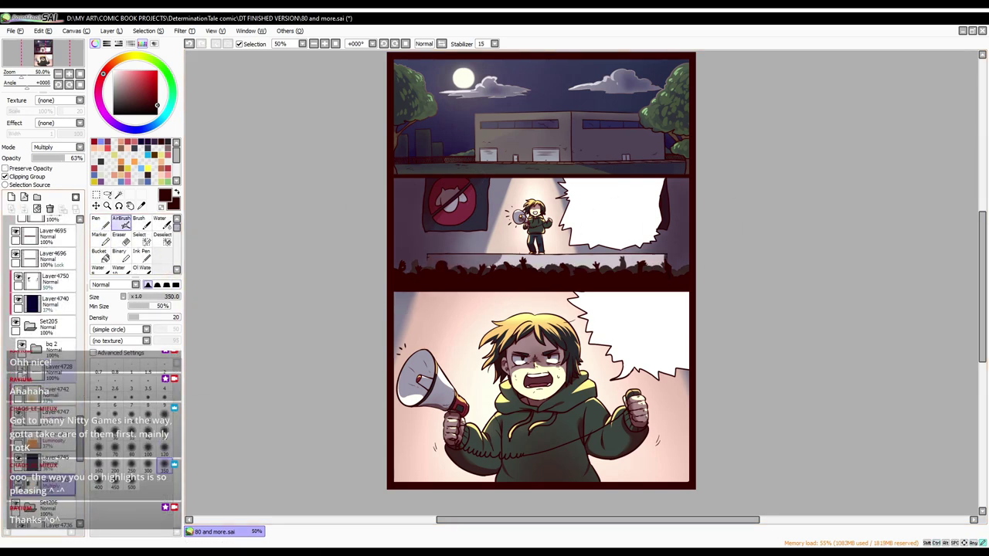
{"action": "left_click", "coordinate": [54, 280]}
{"action": "left_click", "coordinate": [54, 485]}
{"action": "mouse_move", "coordinate": [417, 310]}
{"action": "left_mouse_down"}
{"action": "mouse_move", "coordinate": [417, 456]}
{"action": "mouse_move", "coordinate": [409, 309]}
{"action": "left_mouse_up"}
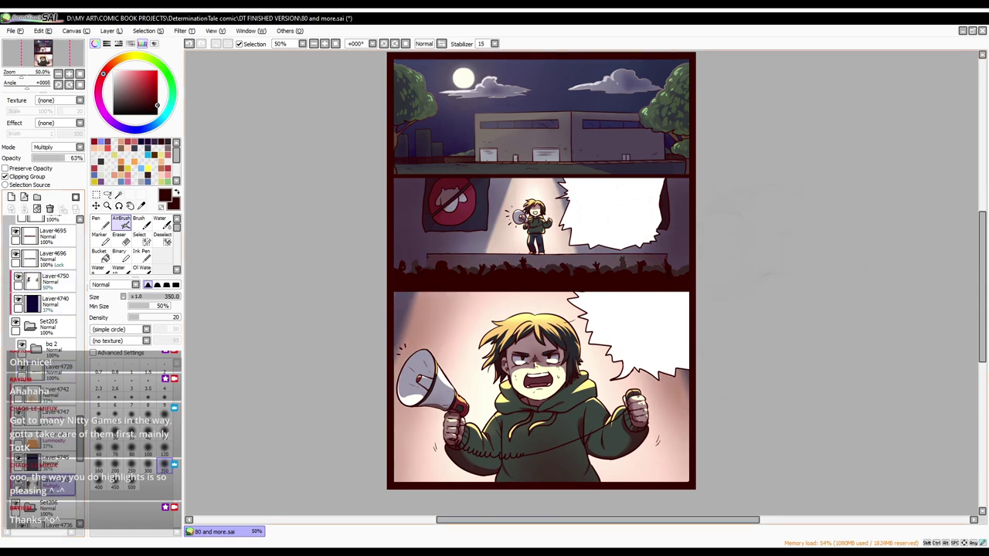
Step: Add white details to the bottom character on a new layer in folder 80 with the Pen at size 14, and save the file
{"action": "left_click", "coordinate": [54, 280]}
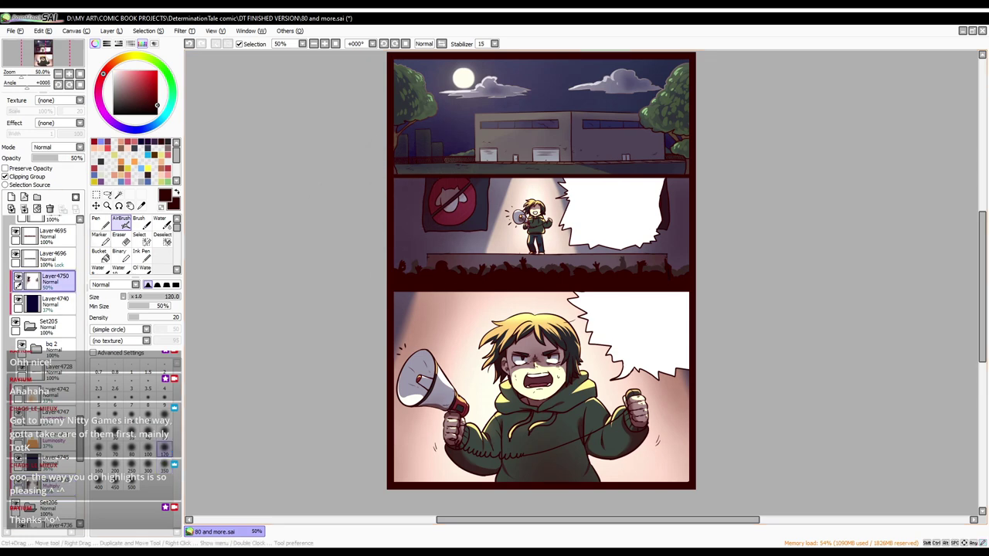
{"action": "scroll", "coordinate": [131, 243], "scroll_direction": "down", "scroll_amount": 2}
{"action": "left_click", "coordinate": [161, 255]}
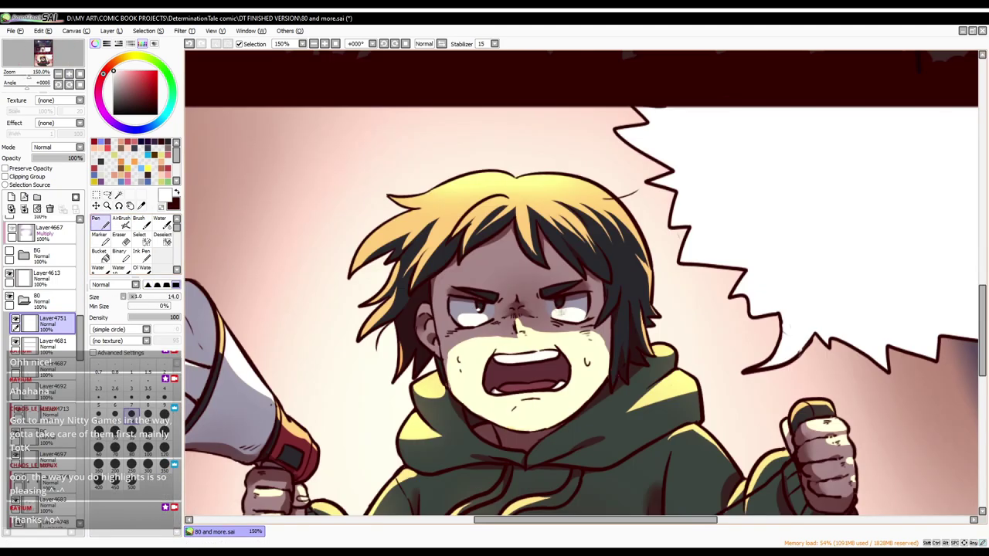
{"action": "key", "text": "minus"}
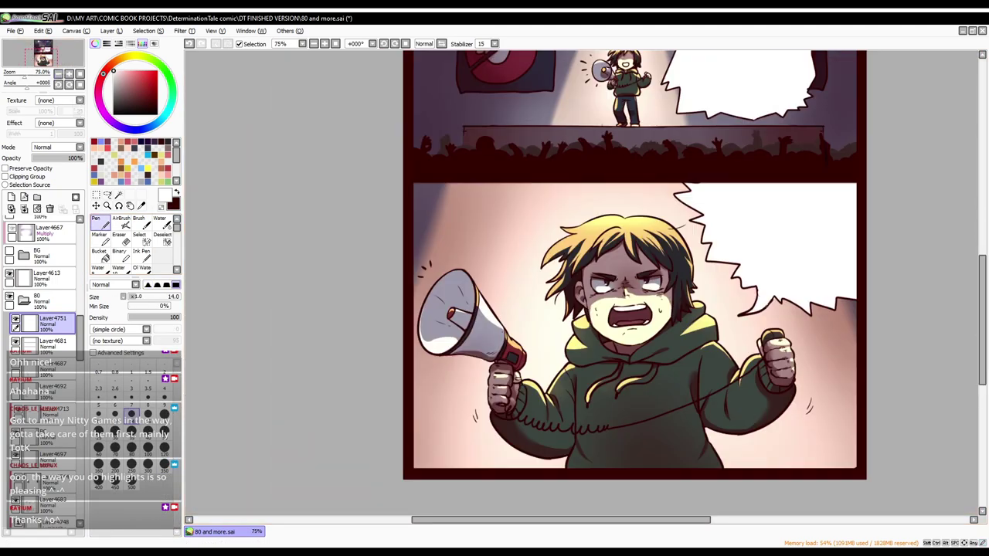
{"action": "key", "text": "minus"}
{"action": "key", "text": "ctrl+s"}
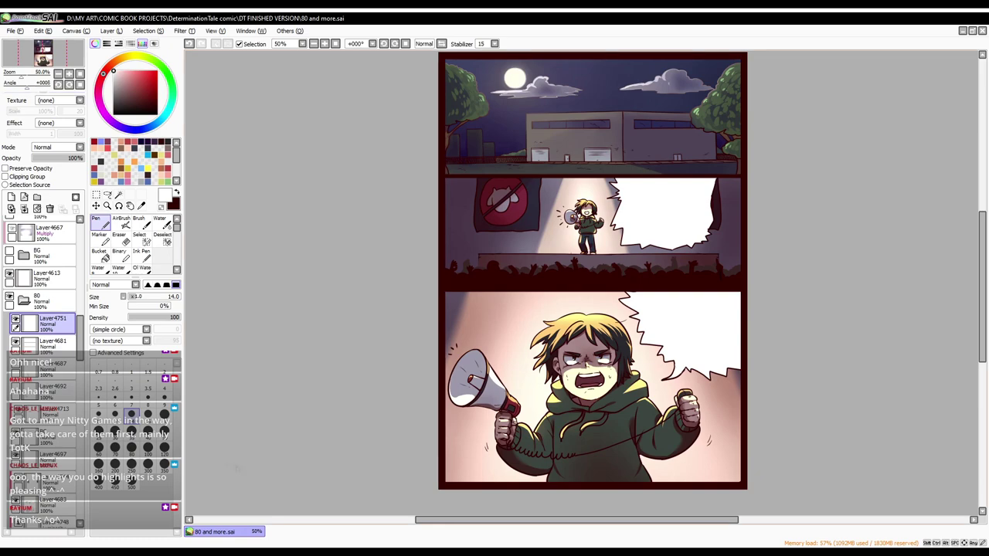
Step: Switch to Clip Studio Paint, place the page 80 artwork beneath the footer text layer, and change the footer's number to page 80
{"action": "scroll", "coordinate": [65, 290], "scroll_direction": "down", "scroll_amount": 2}
{"action": "left_click_drag", "start_coordinate": [65, 290], "coordinate": [9, 272]}
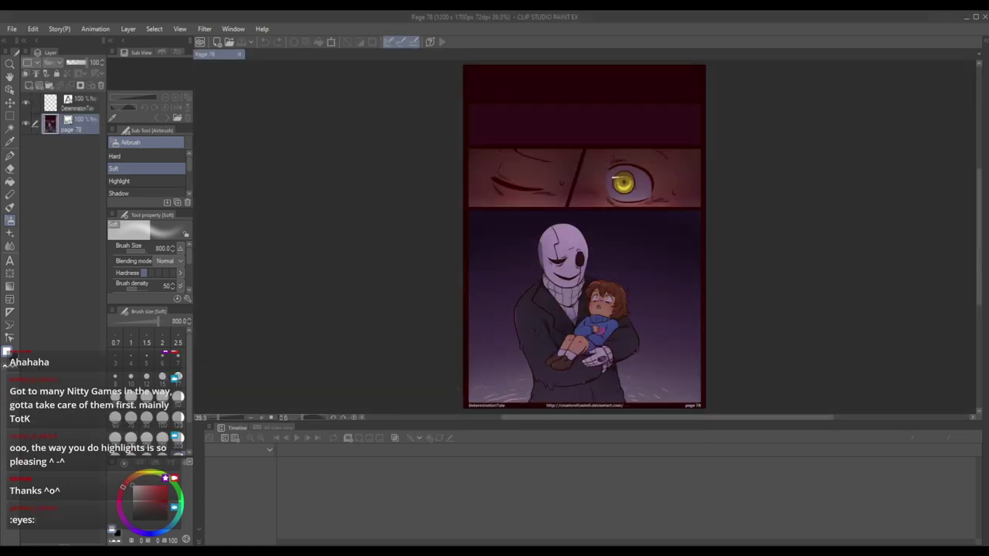
{"action": "key", "text": "ctrl+v"}
{"action": "key", "text": "t"}
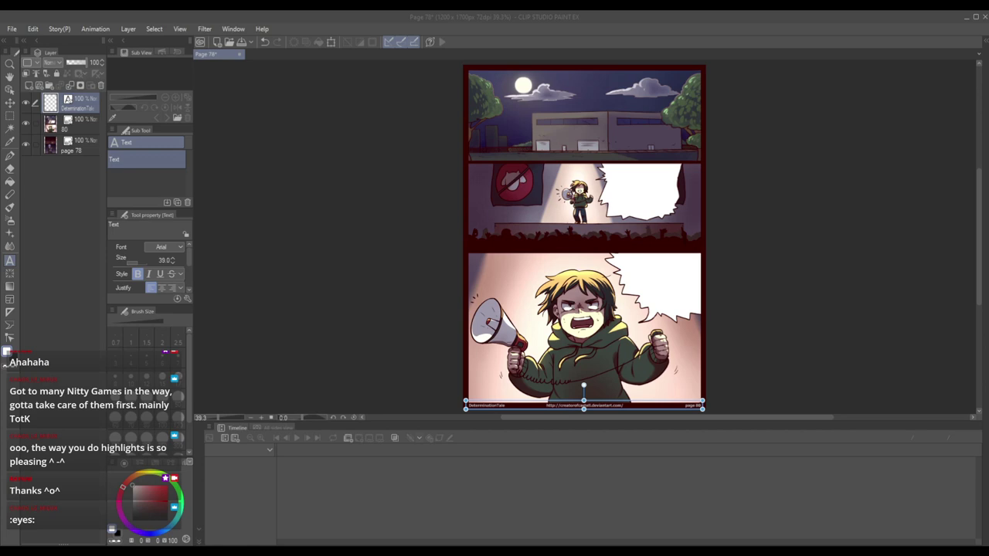
Step: Duplicate the footer text layer, replace the copy's wording with "MON" in bold Arial size 21, and sample a dark maroon text colour
{"action": "double_click", "coordinate": [584, 405]}
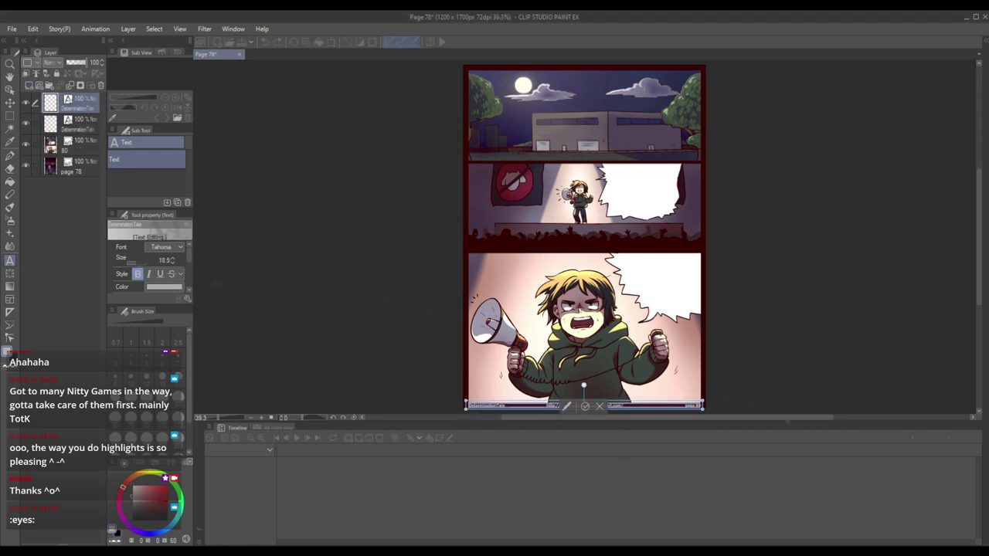
{"action": "key", "text": "BackSpace"}
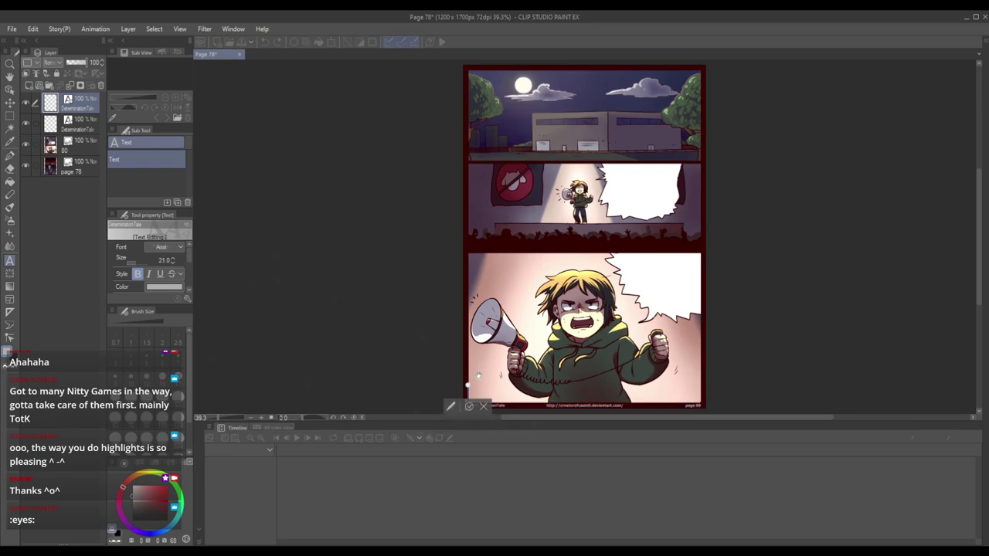
{"action": "scroll", "coordinate": [477, 375], "scroll_direction": "up", "scroll_amount": 6}
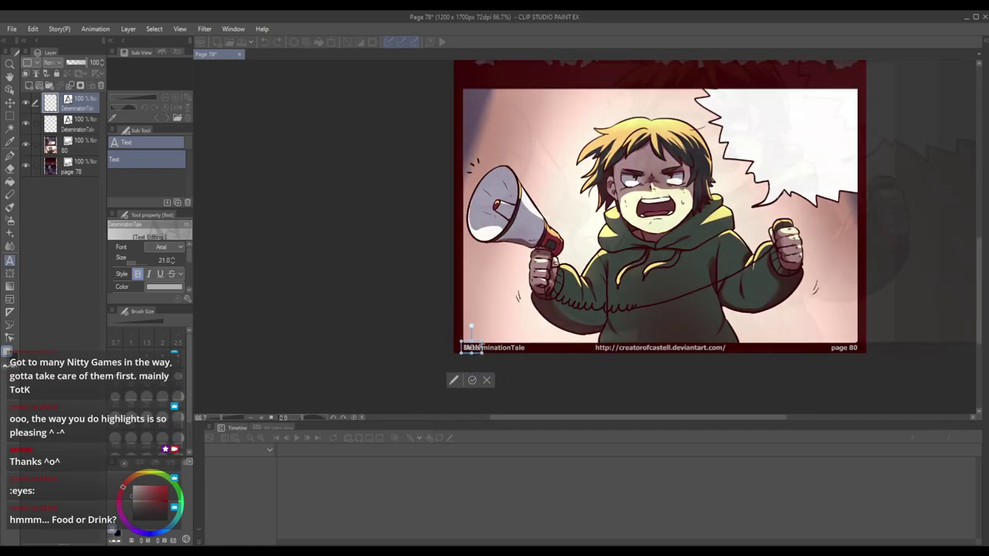
{"action": "scroll", "coordinate": [478, 363], "scroll_direction": "down", "scroll_amount": 5}
{"action": "key", "text": "i"}
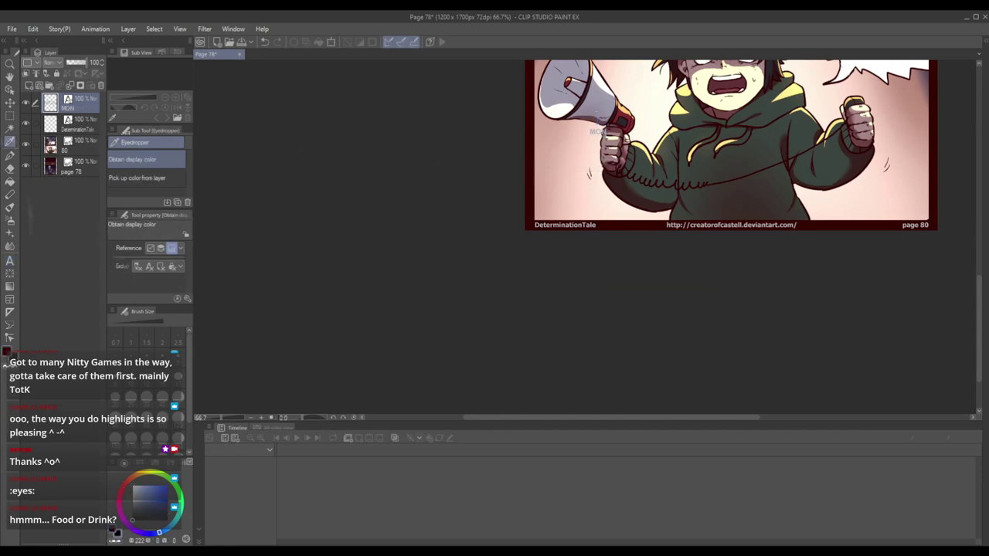
{"action": "key", "text": "t"}
{"action": "left_click", "coordinate": [597, 131]}
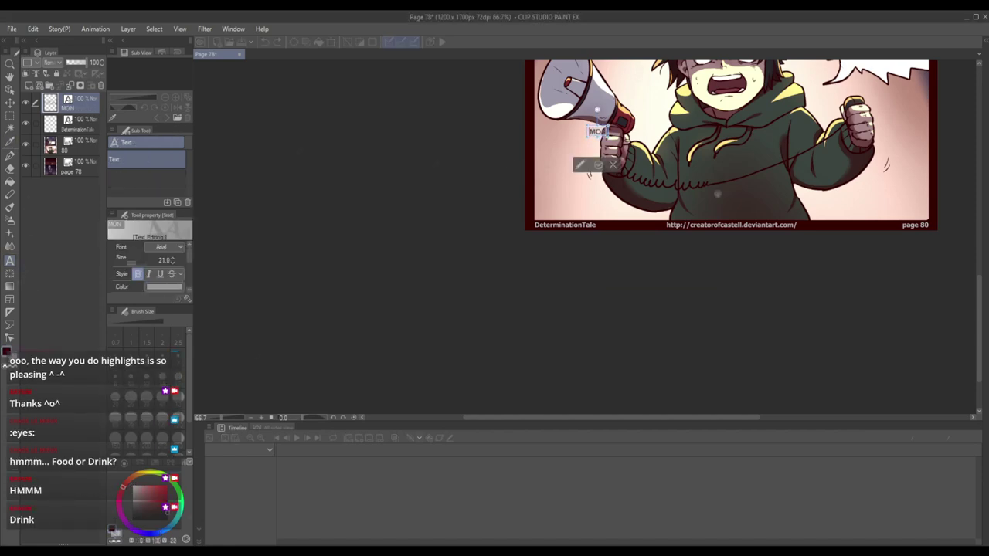
Step: Move the copied text into the middle panel's balloon and make it read "MONSTERS DON'T BELONG HERE! WE NEED TO SEAL THEM BACK IN THE MOUNTAIN!"
{"action": "scroll", "coordinate": [597, 132], "scroll_direction": "up", "scroll_amount": 3}
{"action": "scroll", "coordinate": [688, 231], "scroll_direction": "up", "scroll_amount": 1}
{"action": "left_click", "coordinate": [747, 199]}
{"action": "type", "text": "MONSTERS DON'T BELONG HERE"}
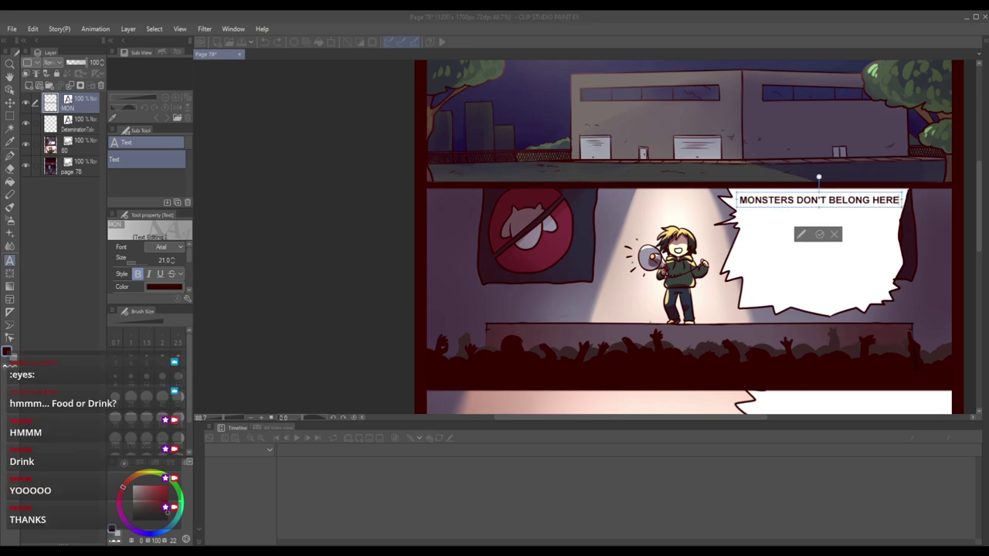
{"action": "type", "text": "!"}
{"action": "key", "text": "Return"}
{"action": "type", "text": "WE NEED TO SEAL THEM BACK IN THE MOUNTAIN!"}
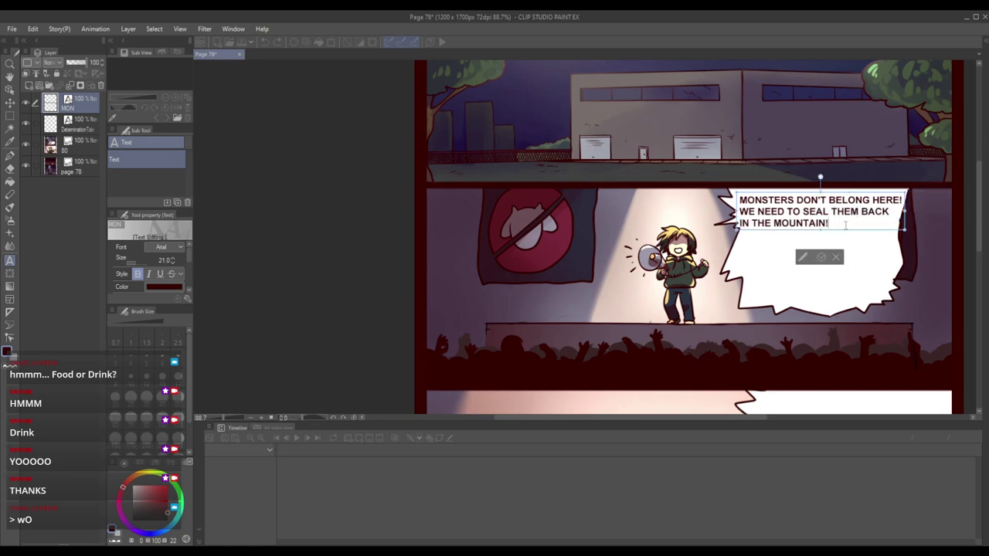
Step: Reword the second sentence to "WE WILL SEAL THEM BACK IN THE MOUNTAIN PERMANENTLY SO THAT ALL FUTURE GENERATIONS ARE SAFE!"
{"action": "left_click_drag", "start_coordinate": [755, 211], "coordinate": [800, 211]}
{"action": "type", "text": "WILL"}
{"action": "left_click", "coordinate": [852, 232]}
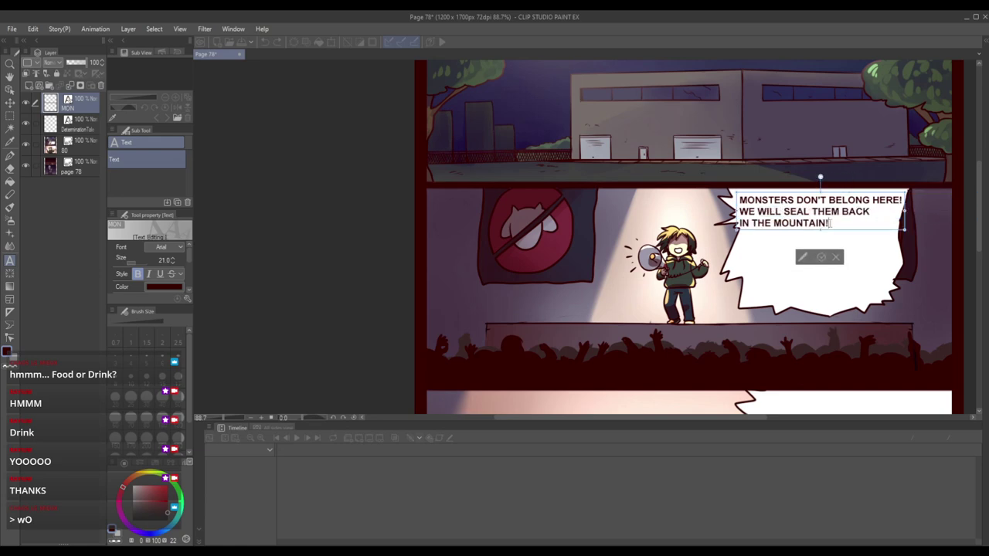
{"action": "type", "text": "PERMENANTLY"}
{"action": "left_click", "coordinate": [826, 223]}
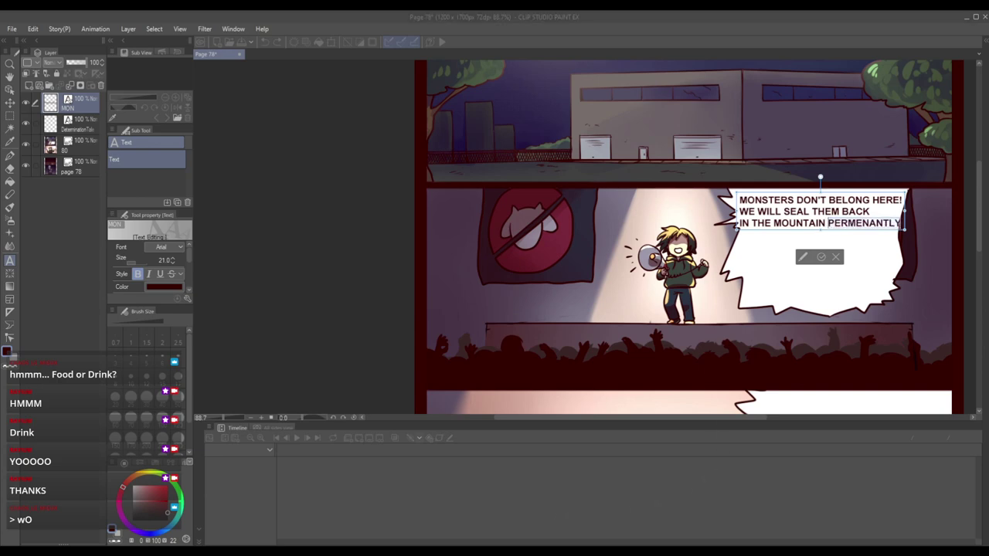
{"action": "type", "text": "PERMANENTLY SO THAT ALL FUTURE GENERATIONS ARE SAFE!"}
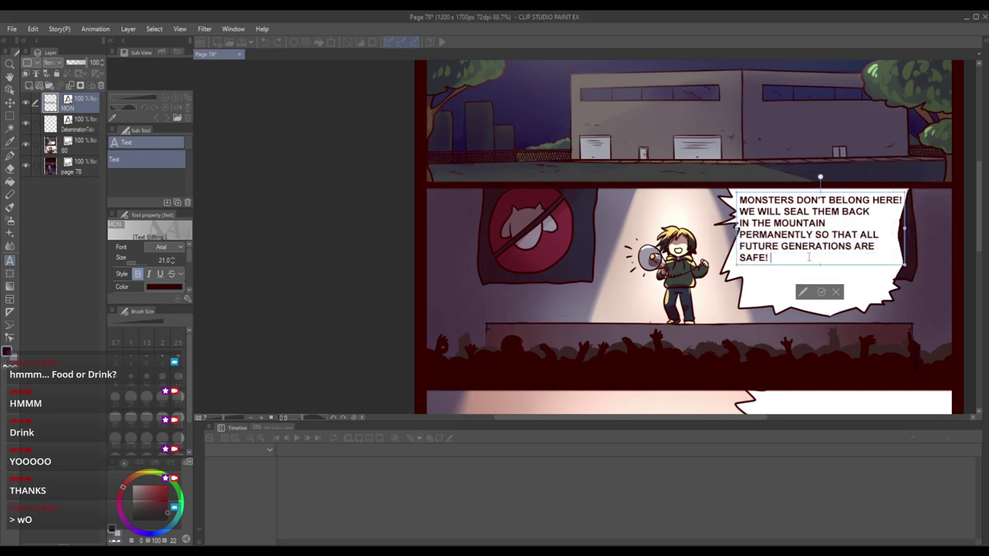
Step: Centre the balloon text at size 23 and try the closing sentence "SO THAT OUR OWN CHILDREN ARE SAFE!", removing it again
{"action": "type", "text": " SO THAT OUR OWN CHILDREN ARE SAFE!"}
{"action": "key", "text": "ctrl+a"}
{"action": "key", "text": "Right"}
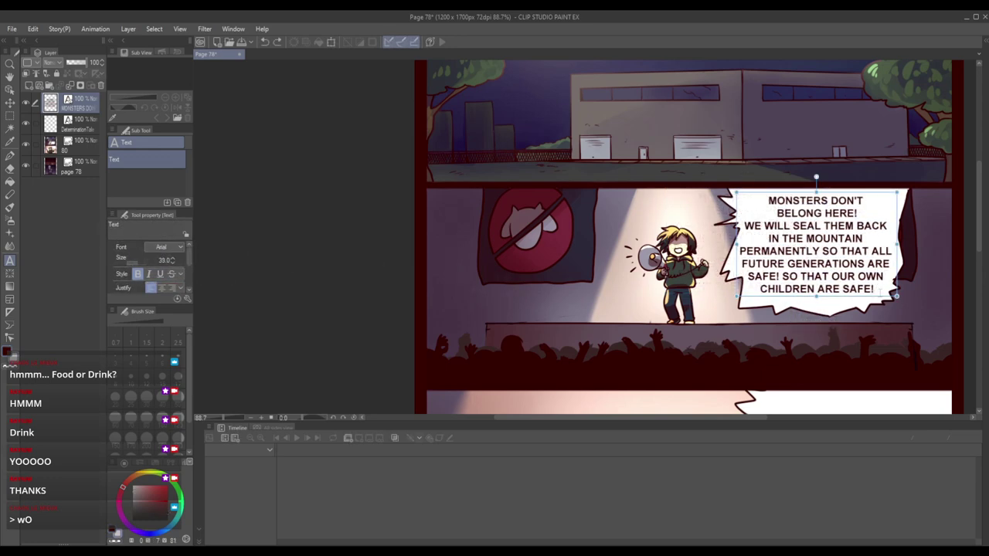
{"action": "key", "text": "ctrl+z"}
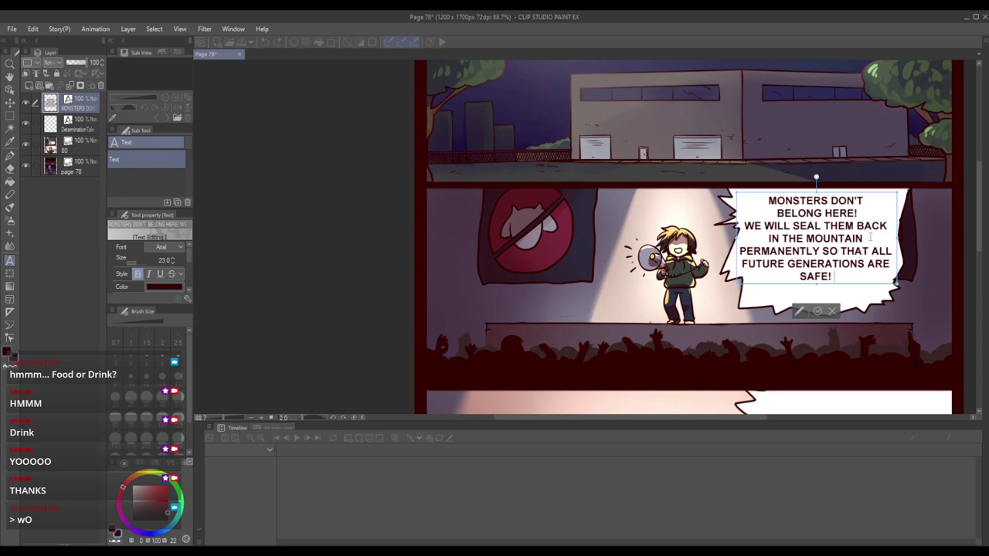
Step: Insert "TO ENSURE OUR CHILDREN'S SAFETY AND SO" after "PERMANENTLY", end with "SAFE TOO!", and set the balloon text to size 22
{"action": "left_click", "coordinate": [802, 251]}
{"action": "type", "text": "TO ENSURE OUR CHILDR"}
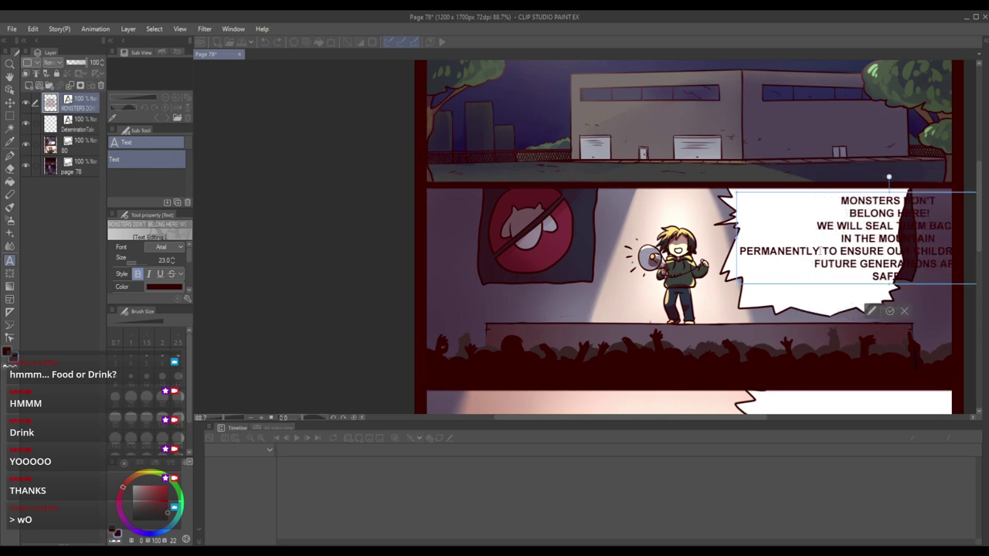
{"action": "type", "text": "EN'S SAFETY AND SO"}
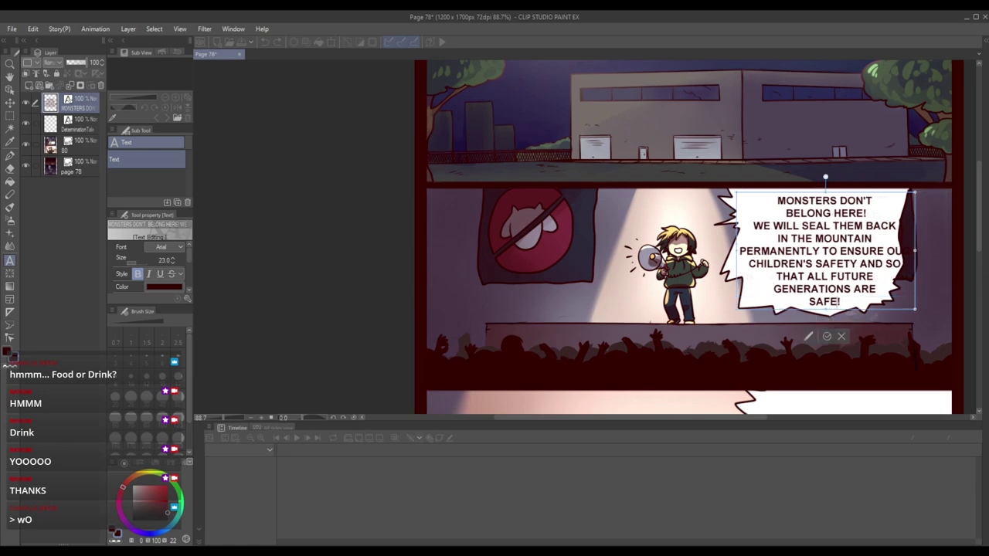
{"action": "left_click", "coordinate": [837, 301]}
{"action": "type", "text": "TOO"}
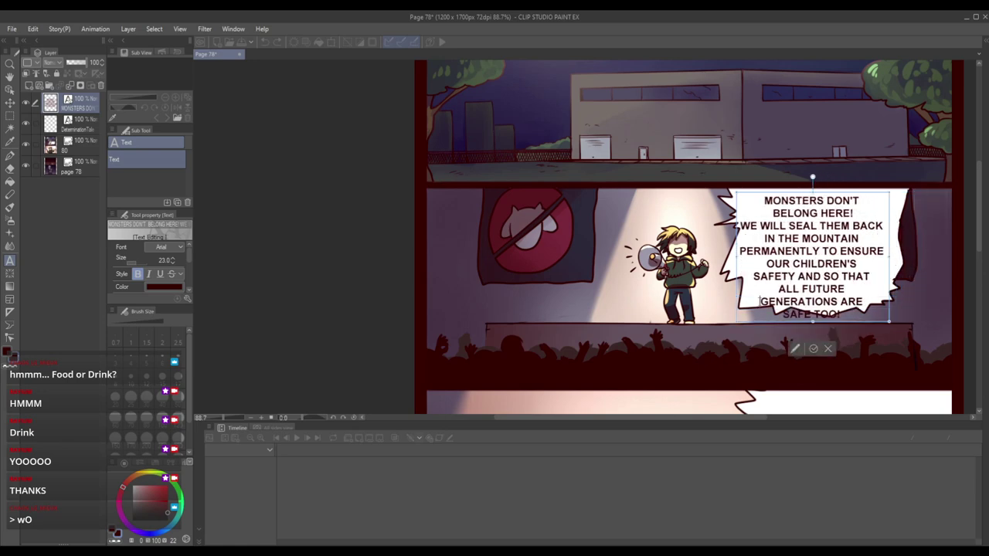
{"action": "key", "text": "ctrl+a"}
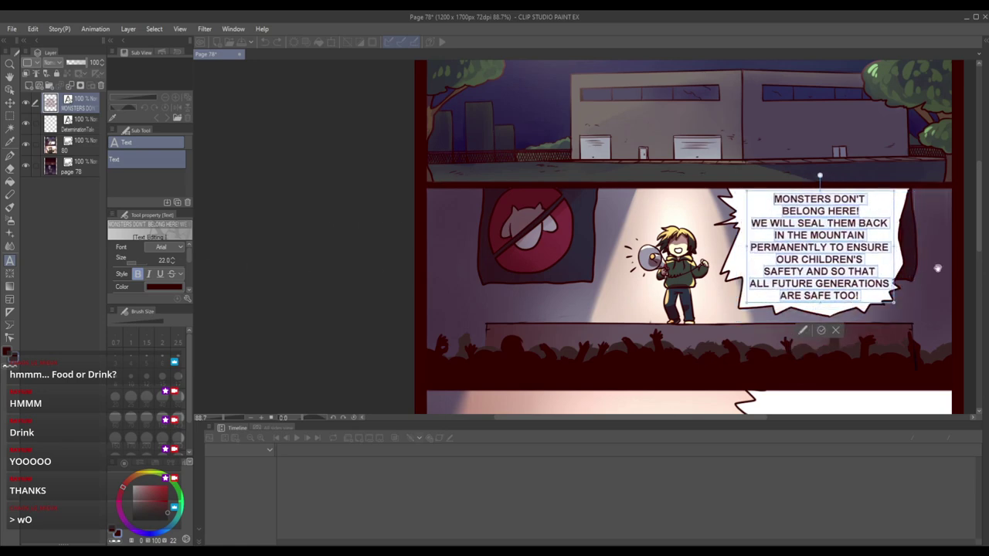
{"action": "key", "text": "Right"}
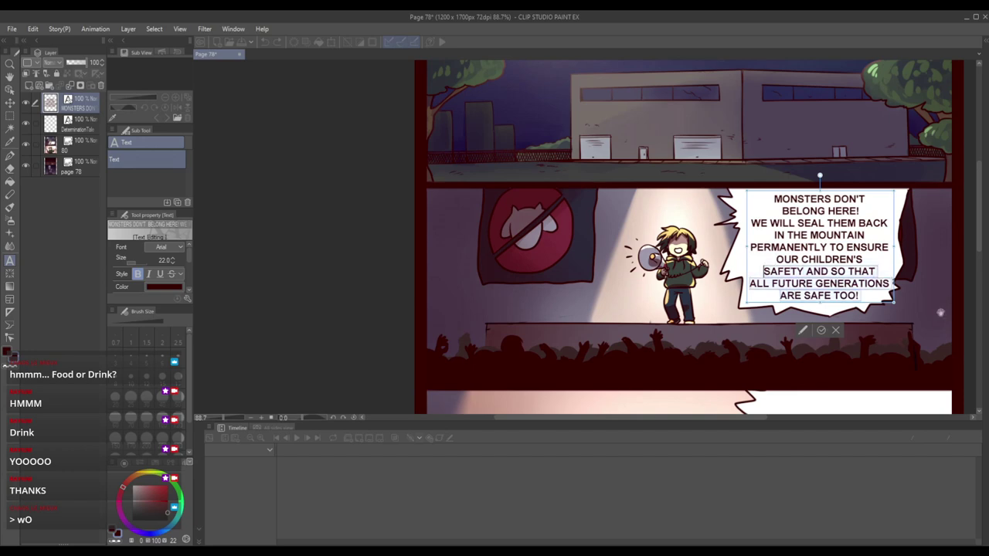
Step: Revise the middle balloon's ending to "PERMANENTLY, TO ENSURE THE SAFETY OF OUR CHILDREN AND ALL FUTURE GENERATIONS!"
{"action": "key", "text": "ctrl+z"}
{"action": "key", "text": "ctrl+z"}
{"action": "key", "text": "ctrl+z"}
{"action": "key", "text": "ctrl+z"}
{"action": "key", "text": "ctrl+z"}
{"action": "key", "text": "ctrl+z"}
{"action": "key", "text": "ctrl+z"}
{"action": "key", "text": "ctrl+z"}
{"action": "key", "text": "ctrl+z"}
{"action": "key", "text": "ctrl+z"}
{"action": "key", "text": "ctrl+z"}
{"action": "key", "text": "ctrl+z"}
{"action": "key", "text": "ctrl+z"}
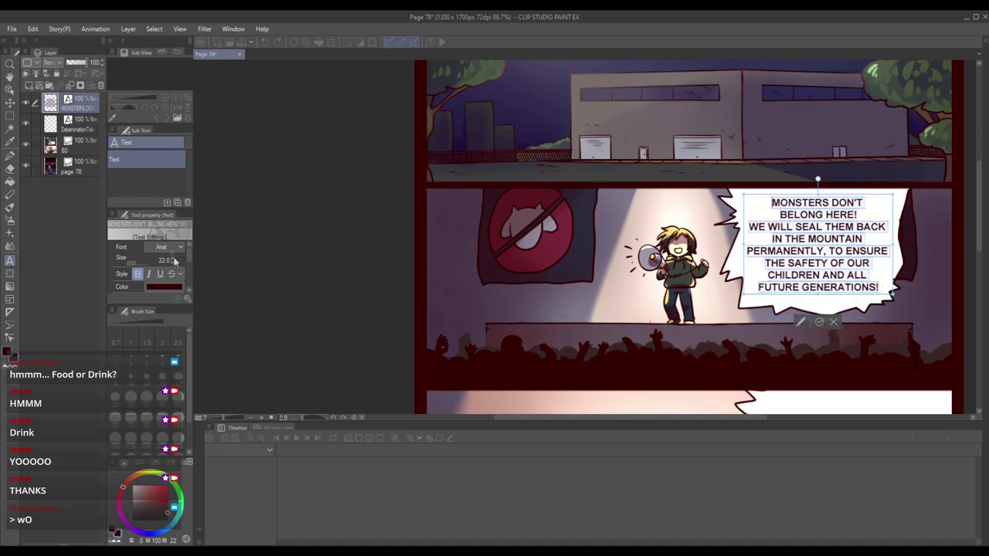
Step: Add centred text to the bottom panel's balloon reading "TOGETHER WE WILL RID THE WORLD OF MONSTERS ONCE AND FOR ALL! WHO IS WITH ME?!"
{"action": "left_click_drag", "start_coordinate": [979, 224], "coordinate": [982, 255]}
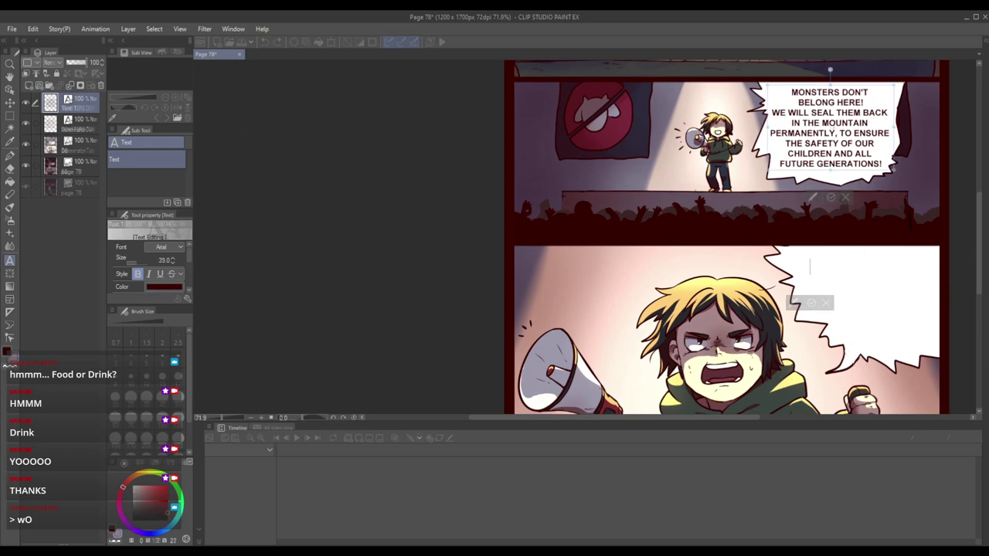
{"action": "type", "text": "MONSTERS DON'T BELONG HERE! WE WILL SEAL THEM BACK IN THE MOUNTAIN PERMANENTLY, TO ENSURE THE SAFETY OF OUR CHILDREN AND ALL FUTURE GENERATIONS!"}
{"action": "type", "text": "toge"}
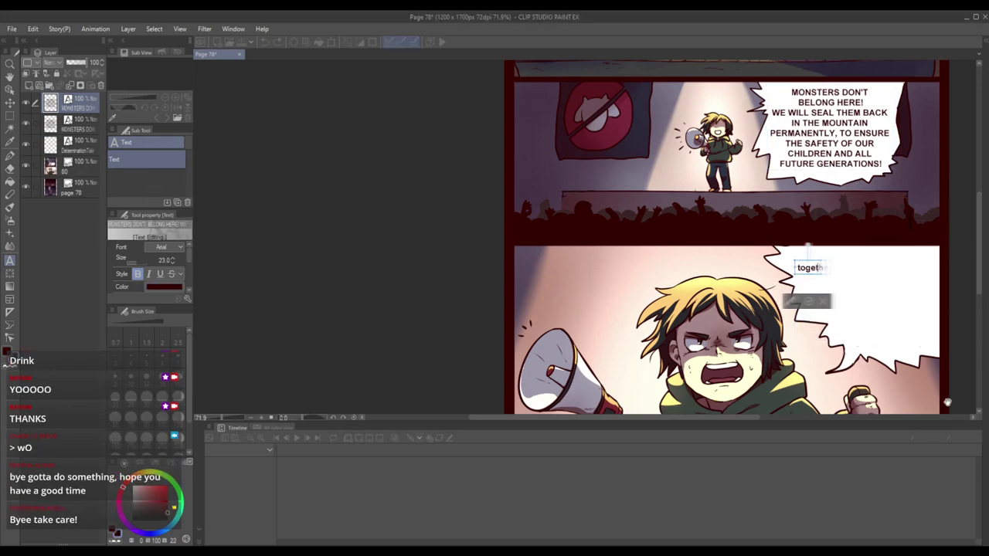
{"action": "type", "text": "THER WE WILL RID THE WO"}
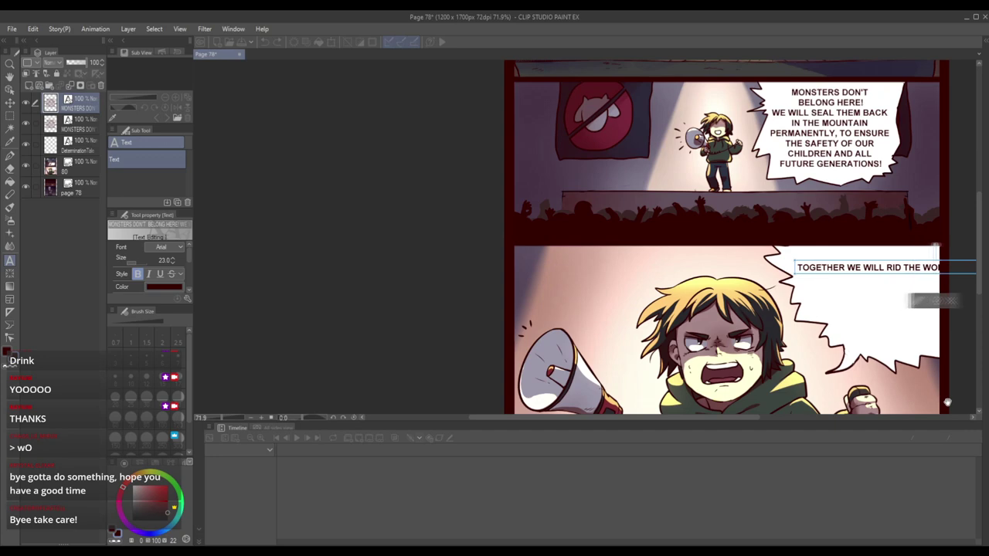
{"action": "type", "text": "RLD OF MONSTERS ONCE AND FOR ALL!"}
{"action": "key", "text": "Return"}
{"action": "type", "text": "WHO IS WITH ME?!"}
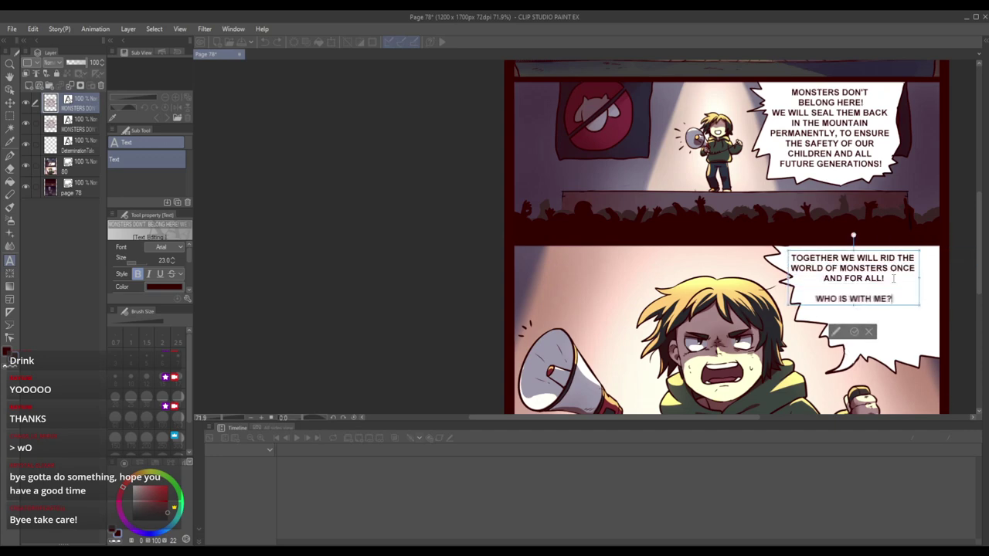
Step: Set the bottom balloon's text to size 27 and arrange its line breaks and spacing to fit the balloon
{"action": "key", "text": "ctrl+a"}
{"action": "left_click_drag", "start_coordinate": [173, 260], "coordinate": [179, 261]}
{"action": "key", "text": "Return"}
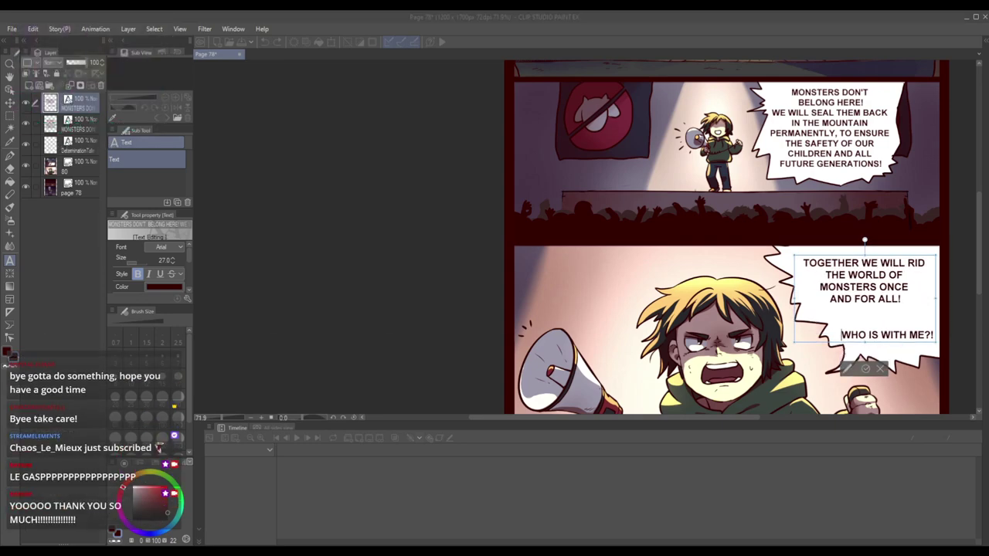
{"action": "left_click", "coordinate": [78, 164]}
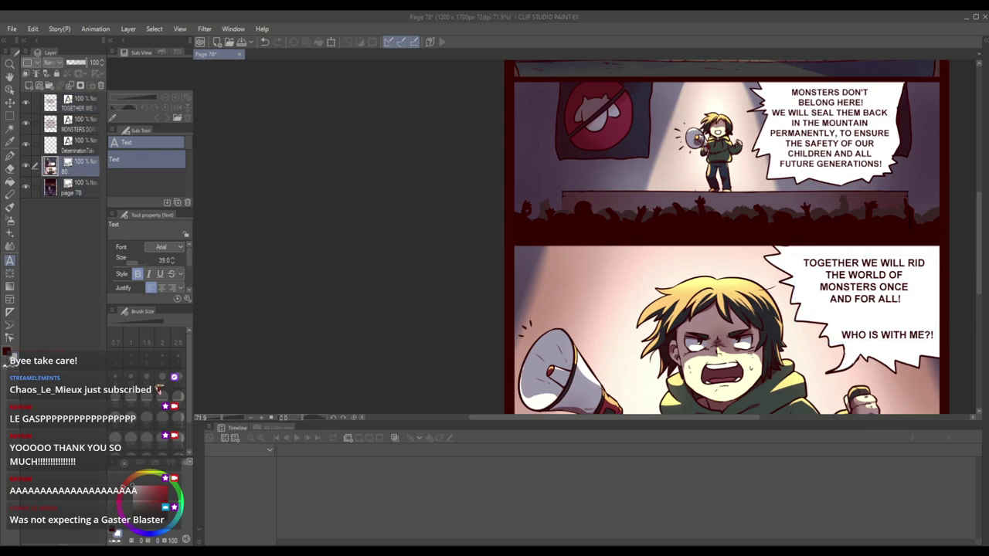
Step: Try to add a caption above the building in the top panel using a copy of the middle balloon's text layer
{"action": "scroll", "coordinate": [587, 236], "scroll_direction": "down", "scroll_amount": 3}
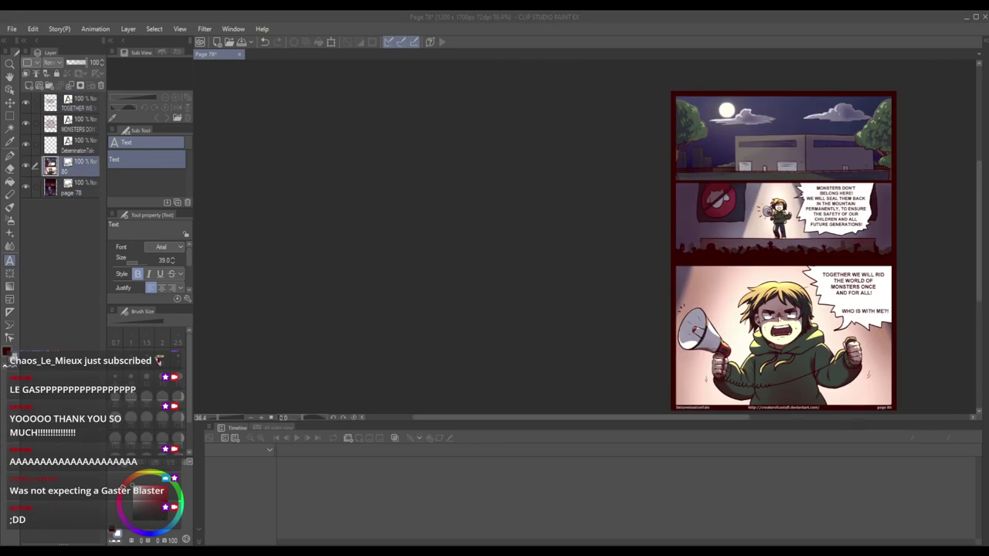
{"action": "scroll", "coordinate": [889, 332], "scroll_direction": "up", "scroll_amount": 1}
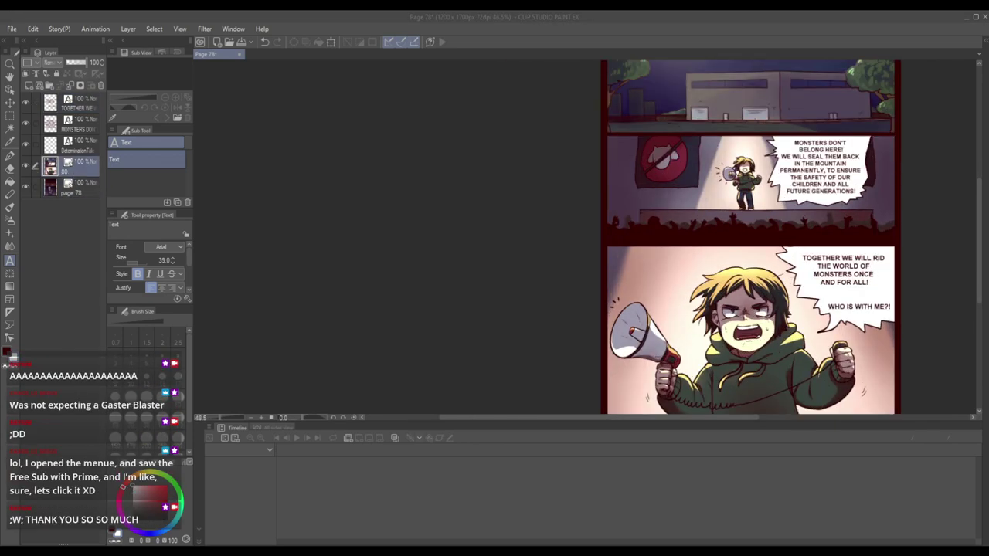
{"action": "left_click", "coordinate": [780, 220]}
{"action": "type", "text": "*Distr"}
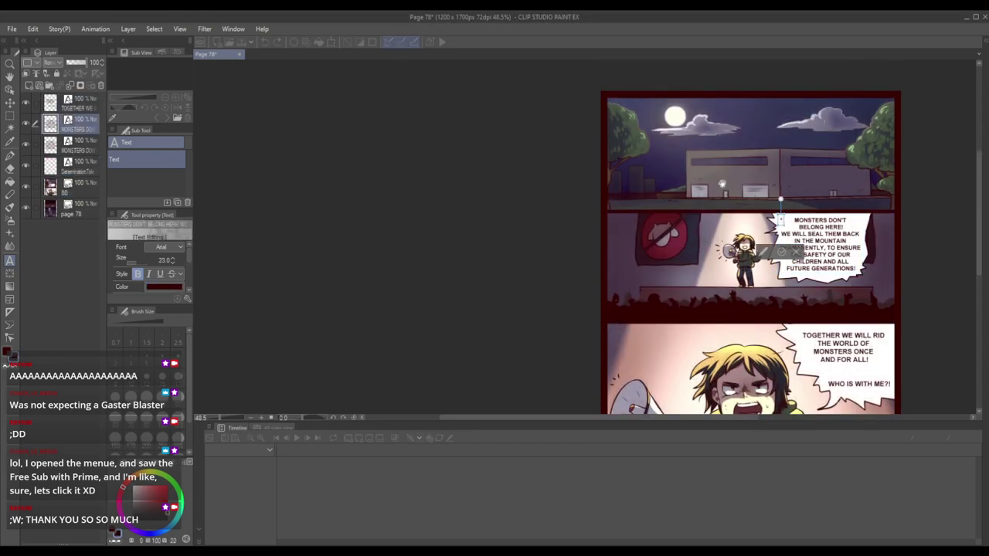
{"action": "left_click_drag", "start_coordinate": [799, 220], "coordinate": [769, 140]}
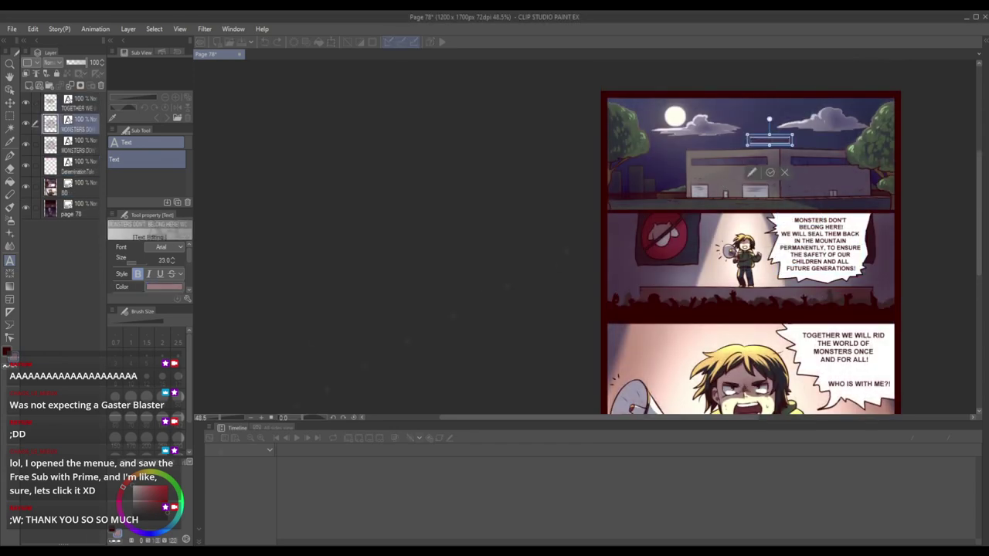
{"action": "left_click", "coordinate": [820, 241]}
{"action": "scroll", "coordinate": [821, 241], "scroll_direction": "down", "scroll_amount": 2}
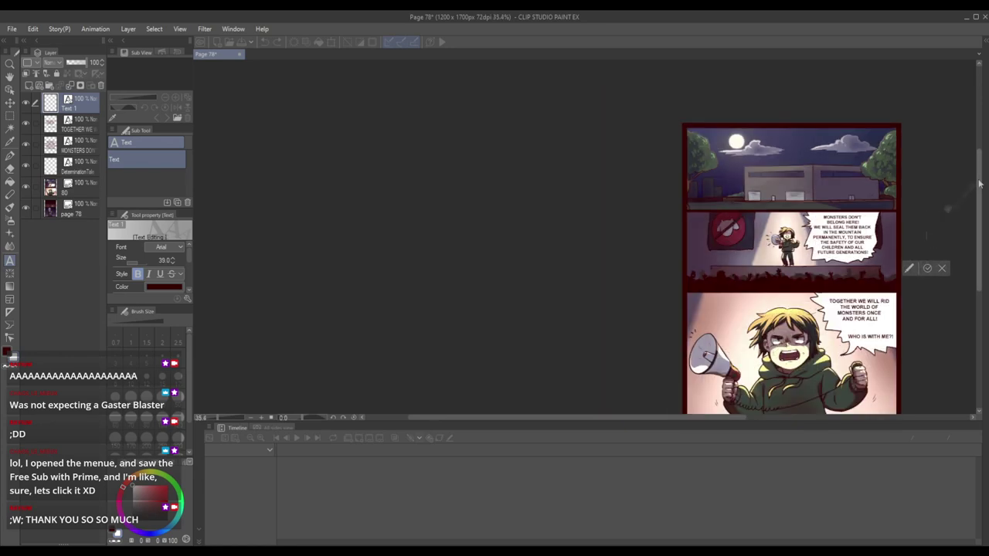
{"action": "left_click_drag", "start_coordinate": [792, 209], "coordinate": [702, 236]}
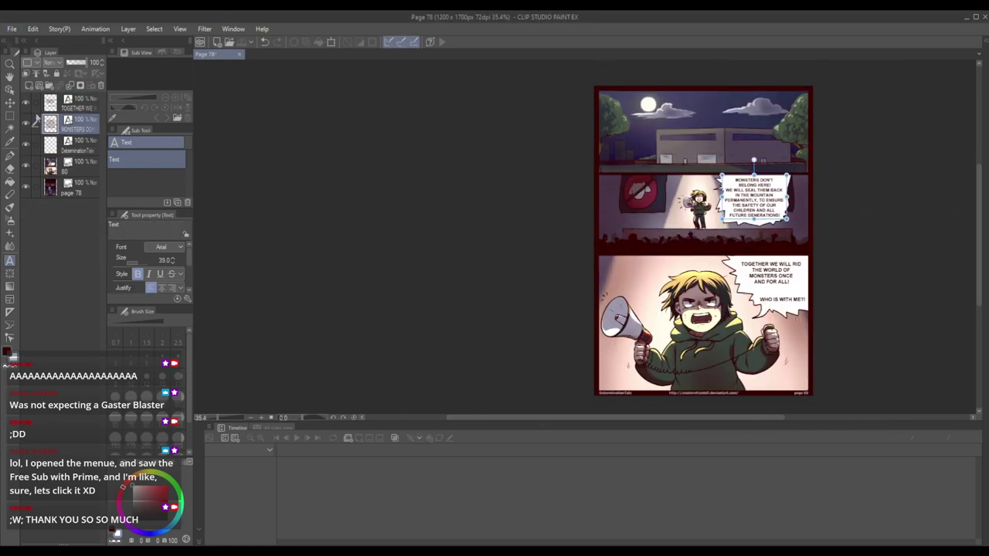